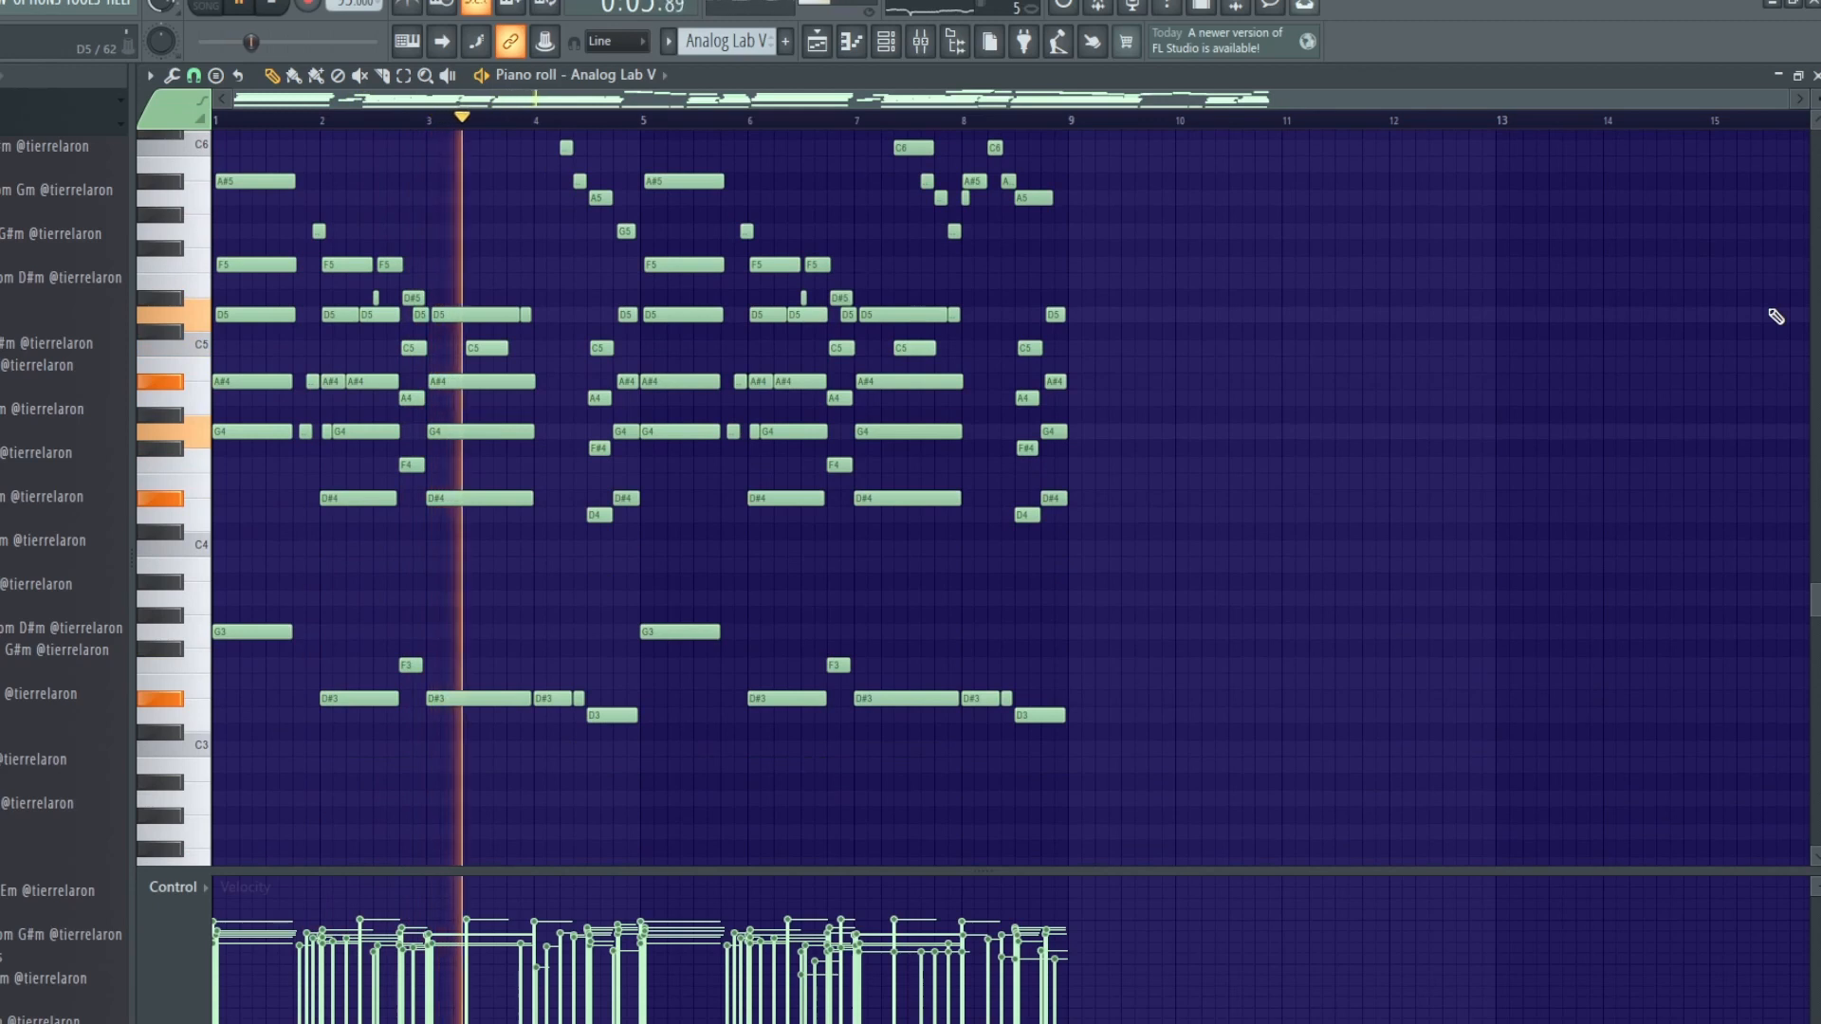
# Play back the existing eight-bar Analog Lab V pattern and examine its chords and top melody.
pyautogui.scroll(2, 1775, 315)
pyautogui.scroll(7, 1775, 316)
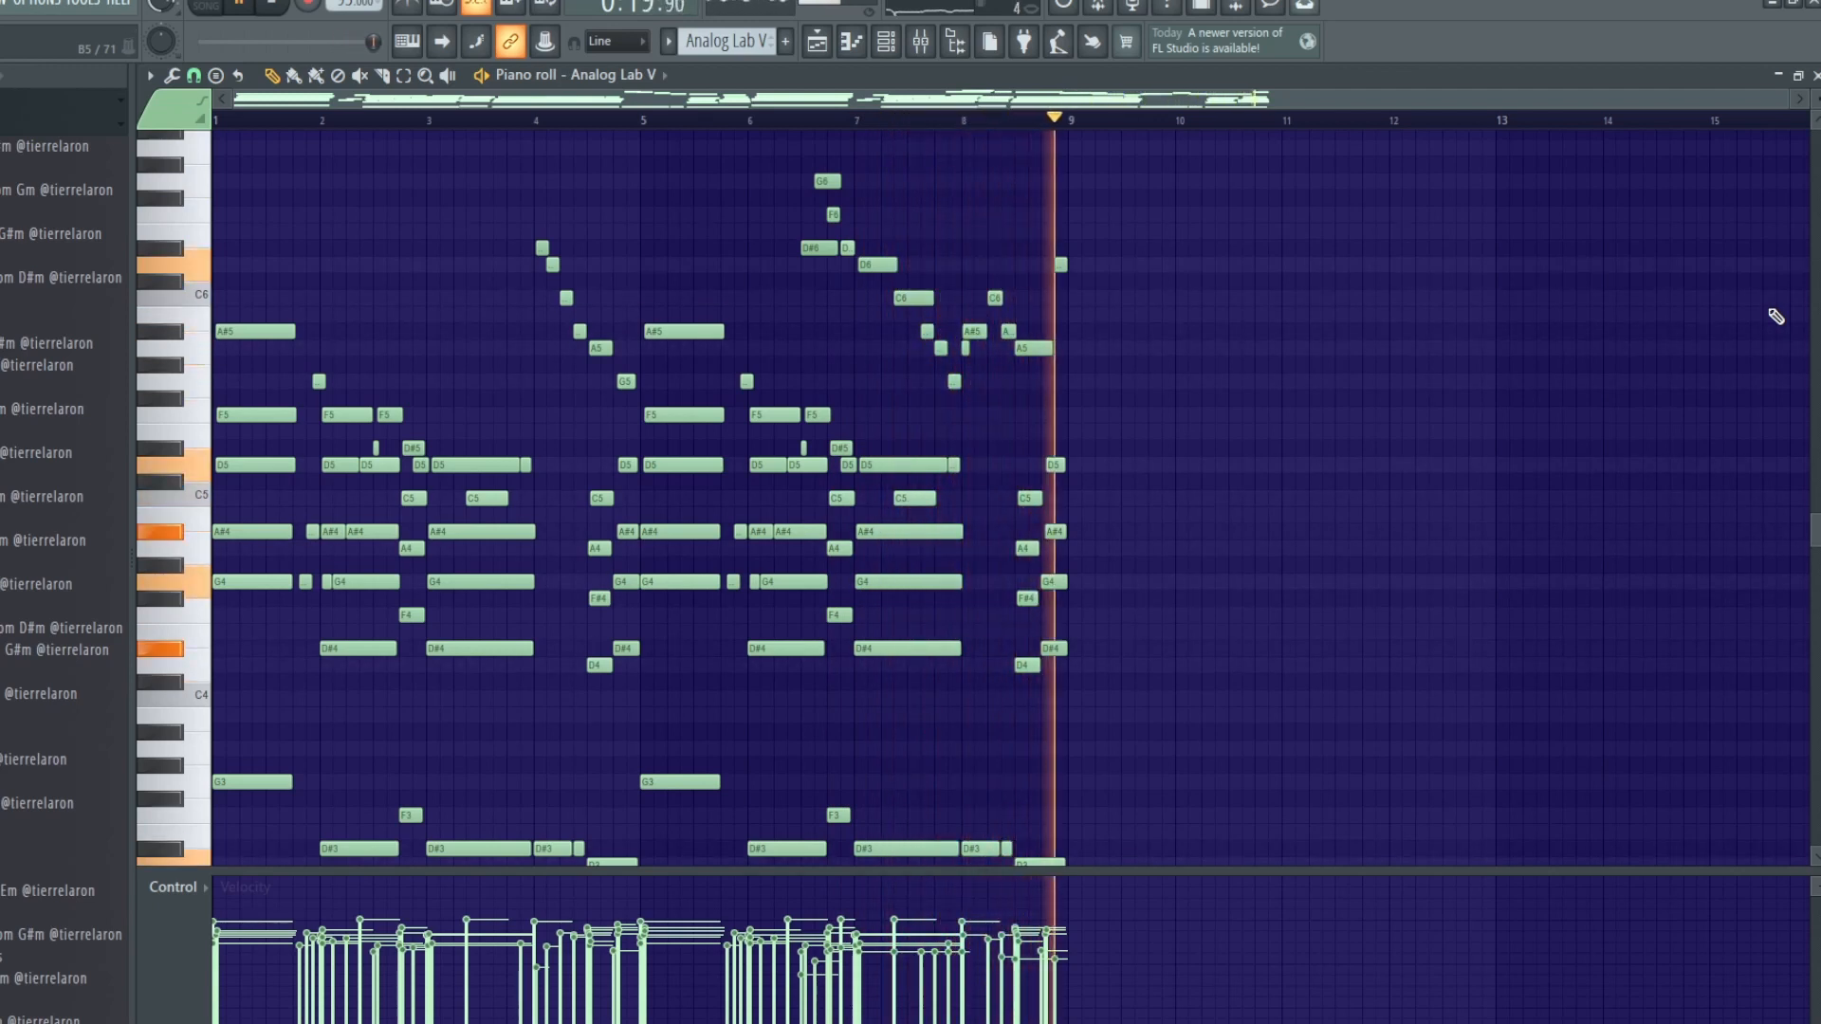
pyautogui.press('space')
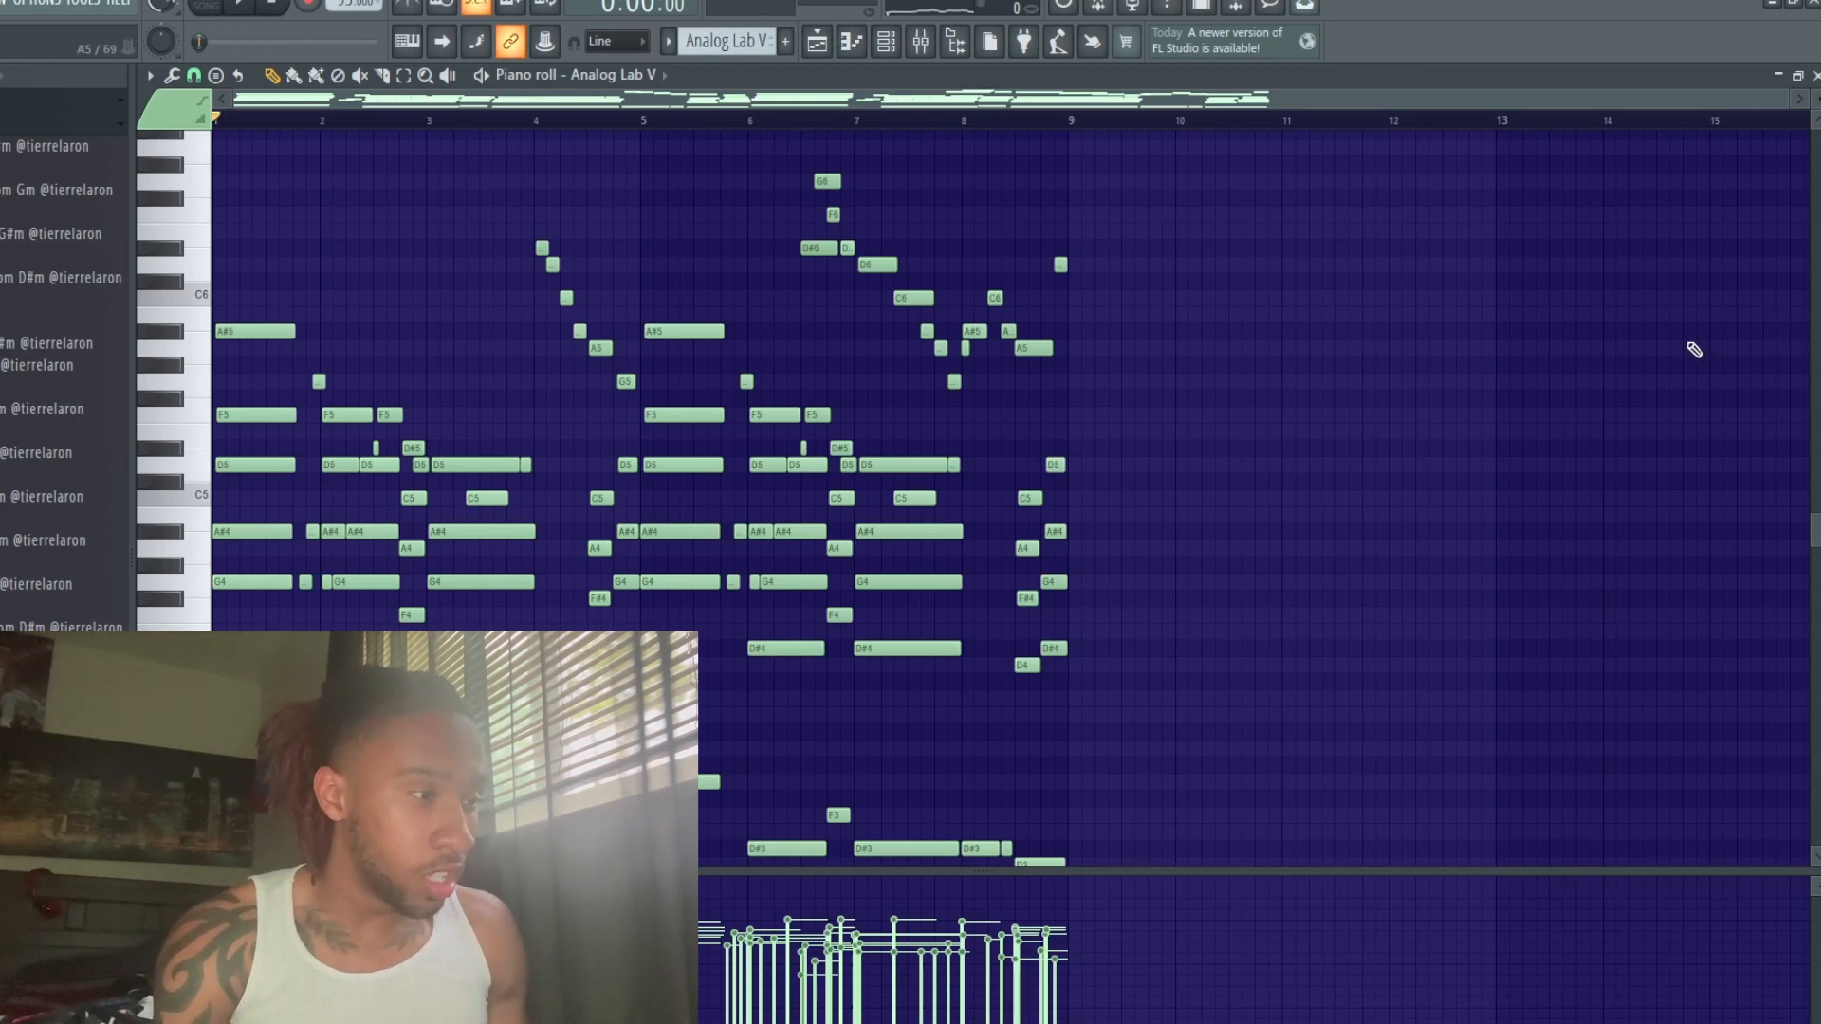
pyautogui.scroll(-2, 1569, 355)
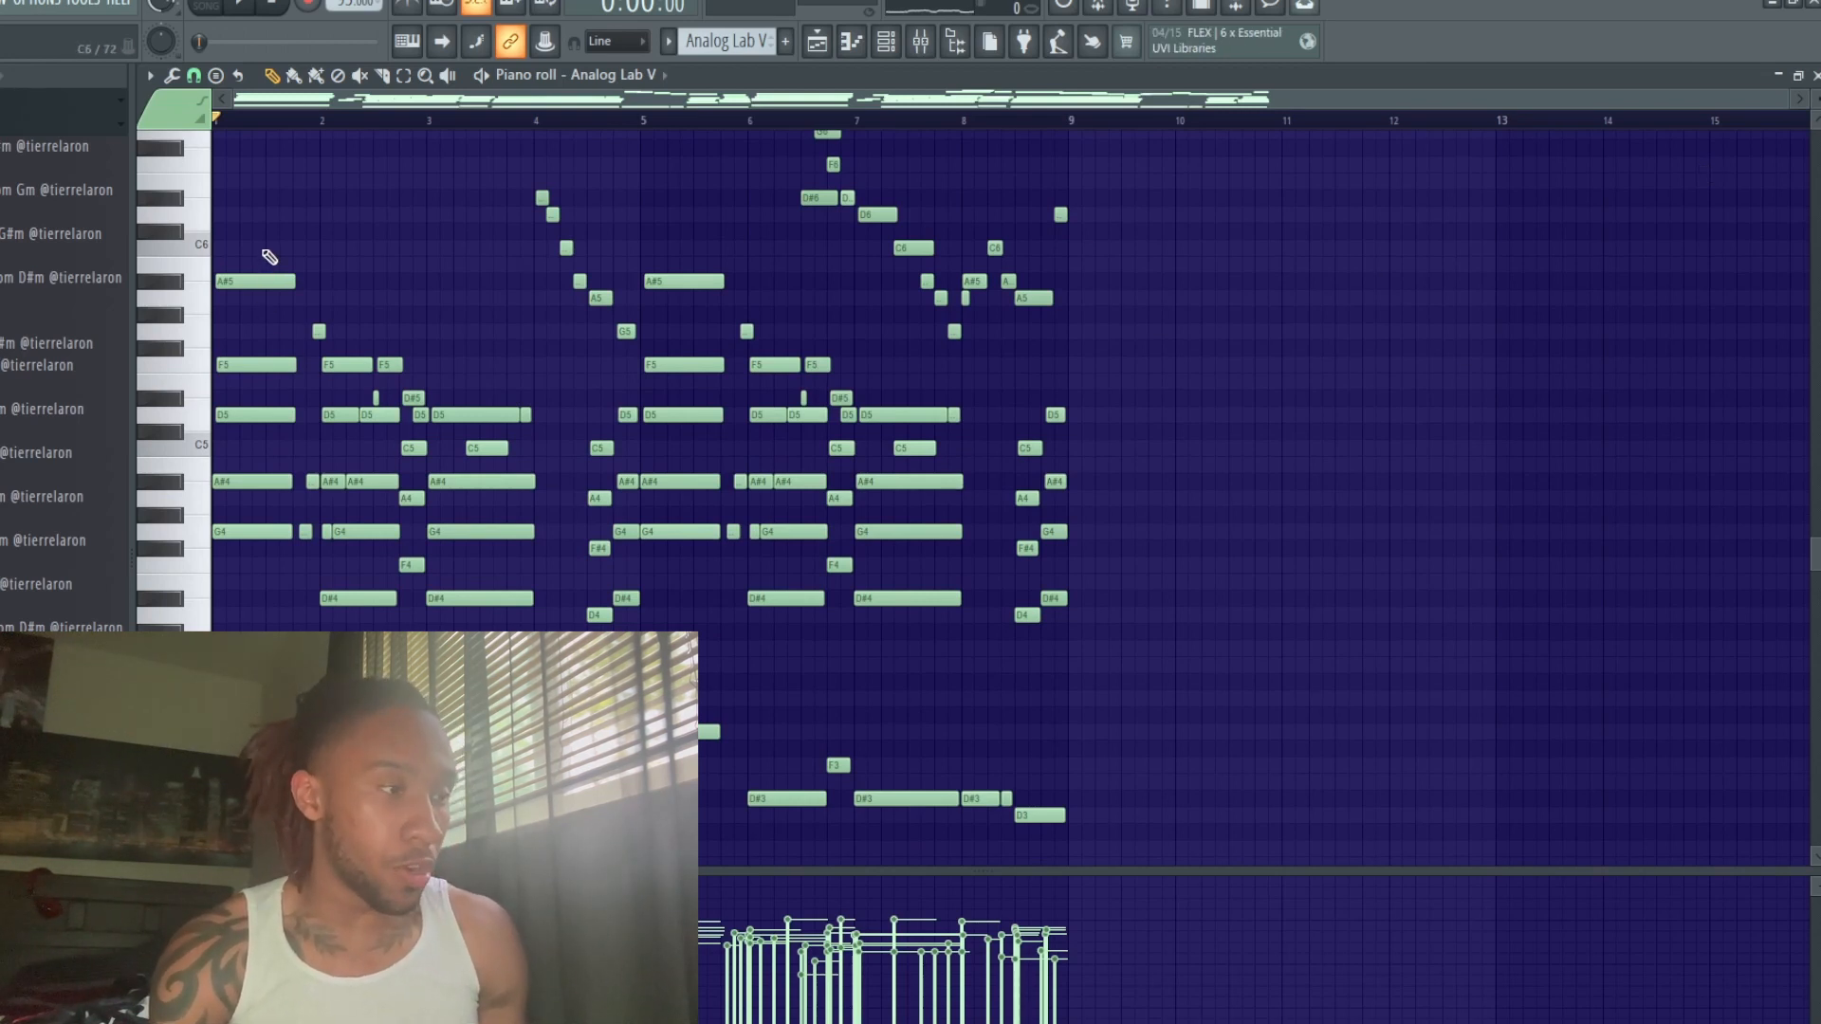
pyautogui.moveTo(265, 245); pyautogui.dragTo(212, 628)
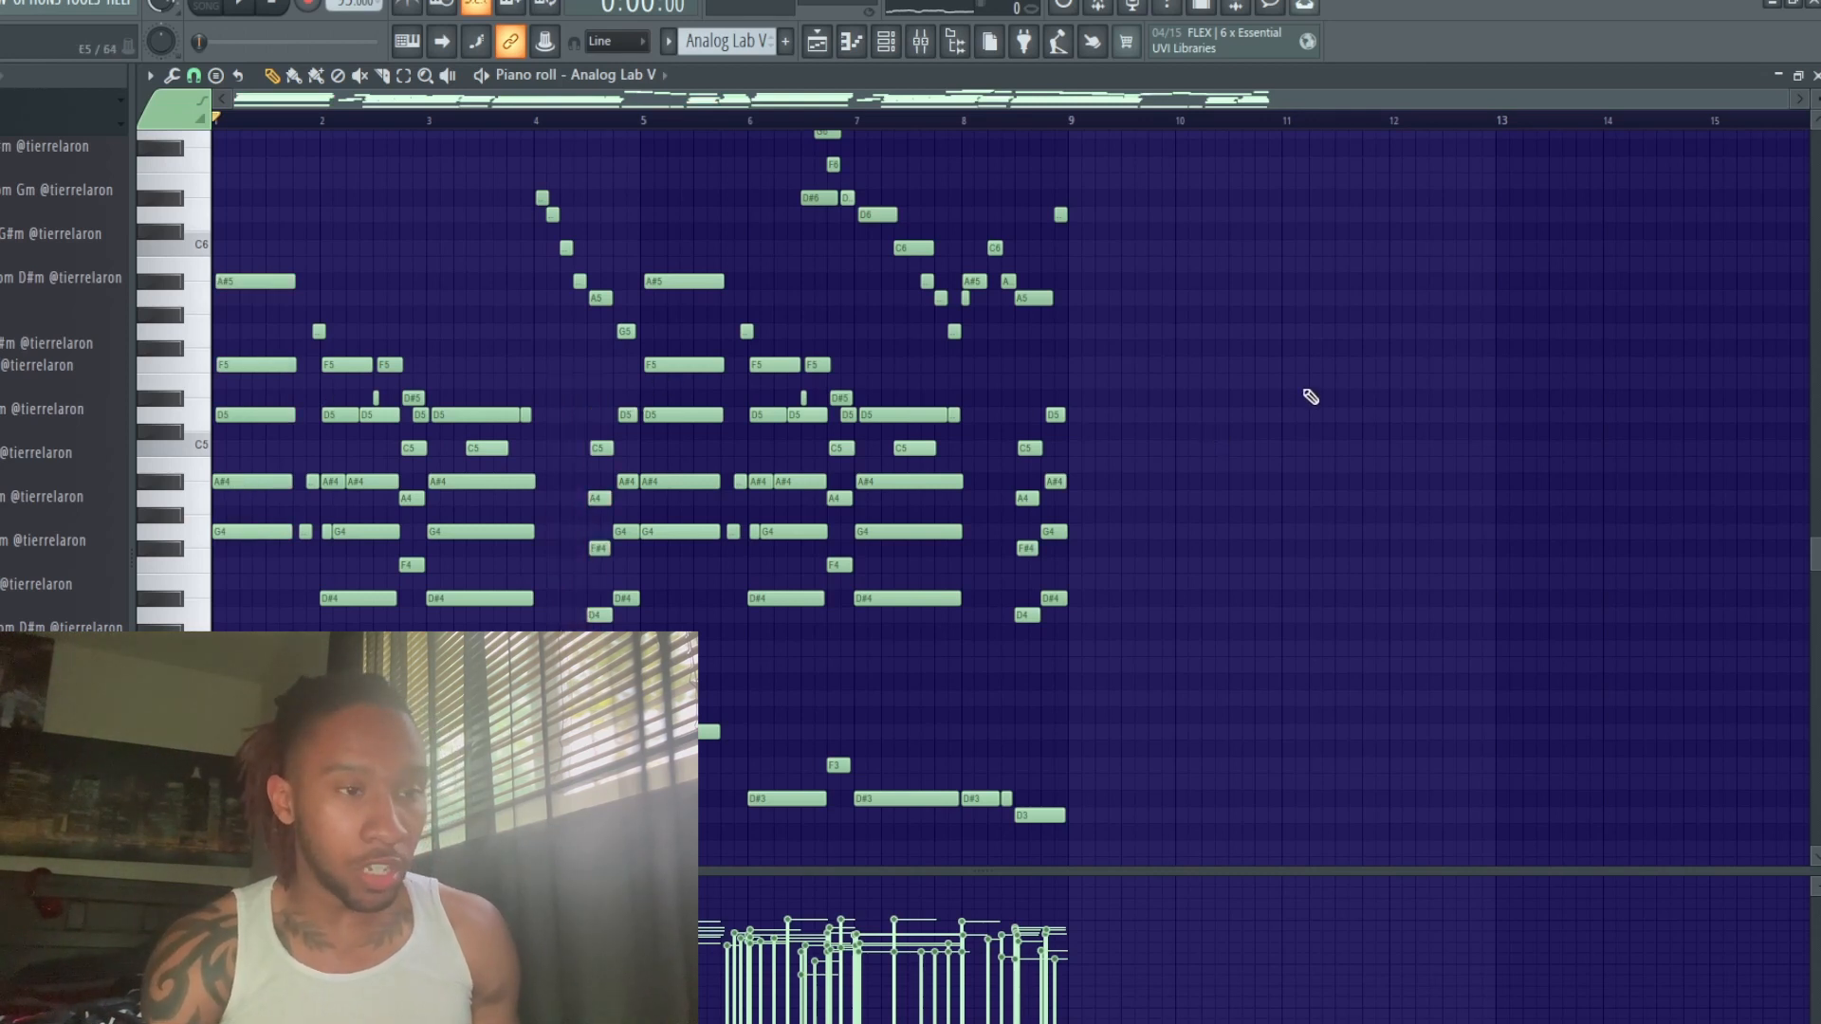
# Build one-bar chords of F3, F4, A4, C5, E5 at bar 11 and D3, D4, F4, A4, D5 at bar 12.
pyautogui.hscroll(1, 1179, 333)
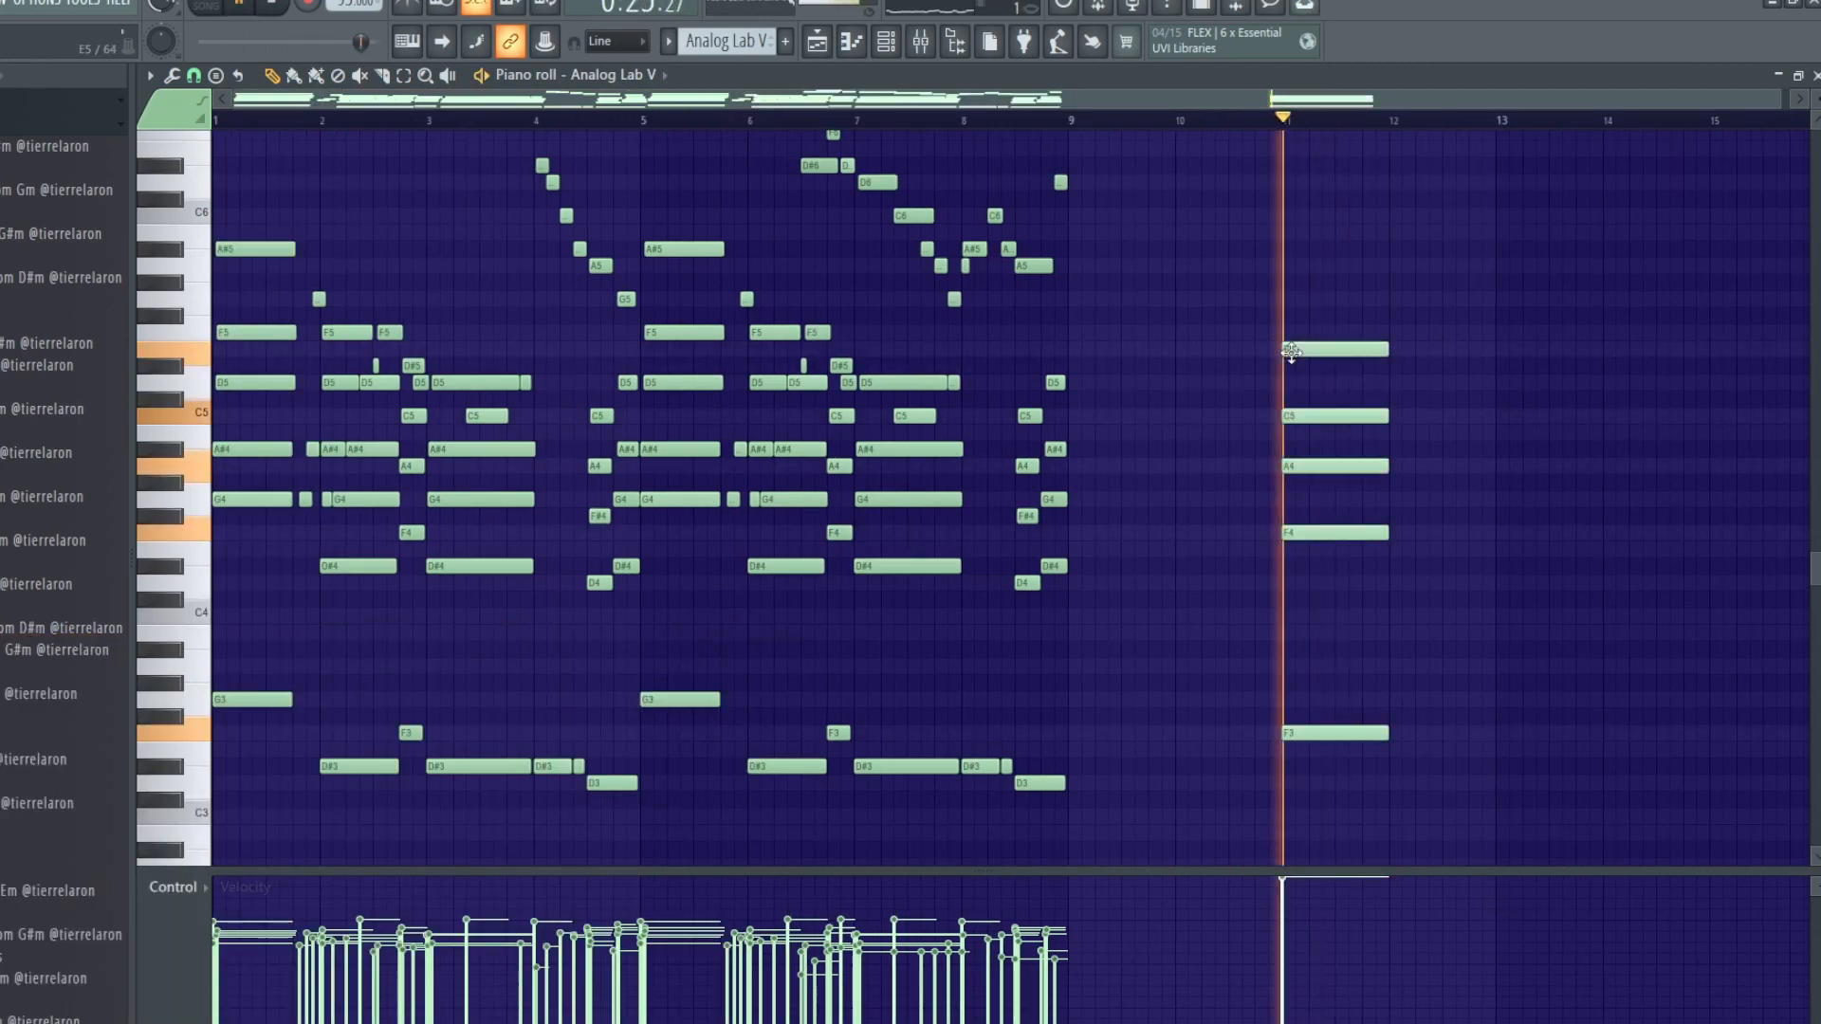
pyautogui.hscroll(1, 1459, 211)
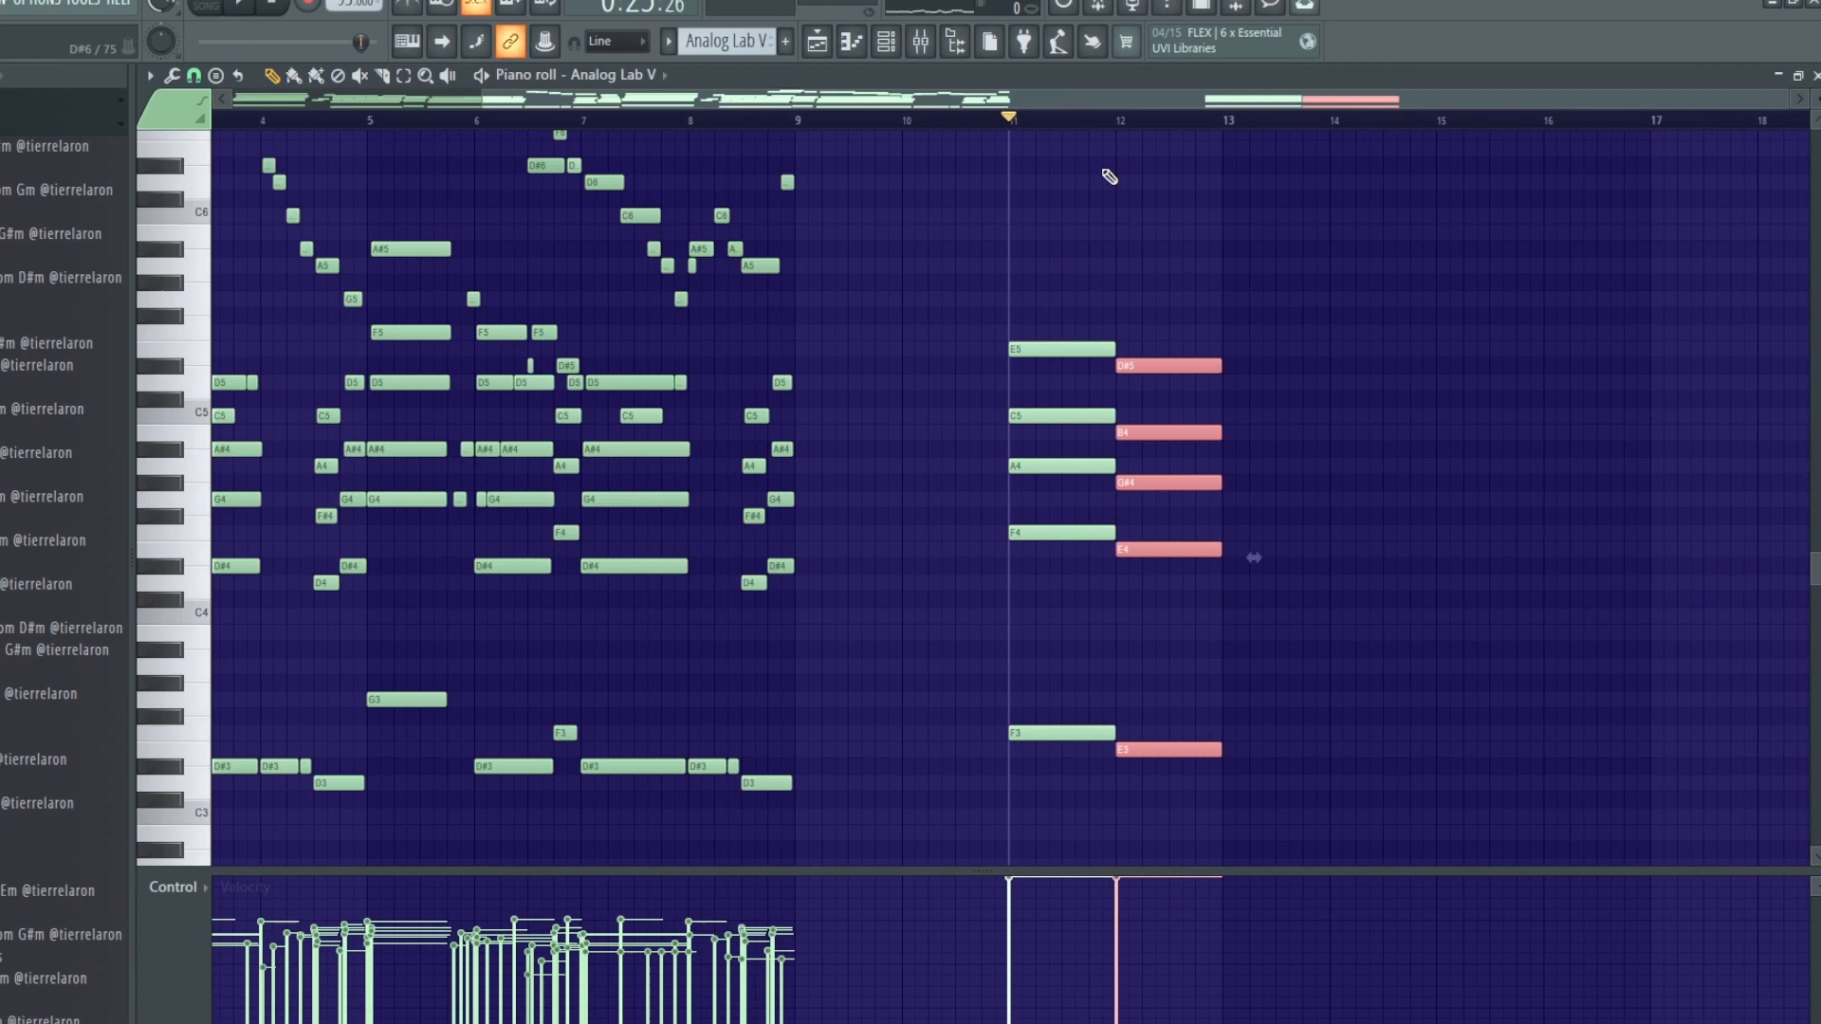
pyautogui.hotkey('shift', 'Down')
pyautogui.hotkey('shift', 'Down')
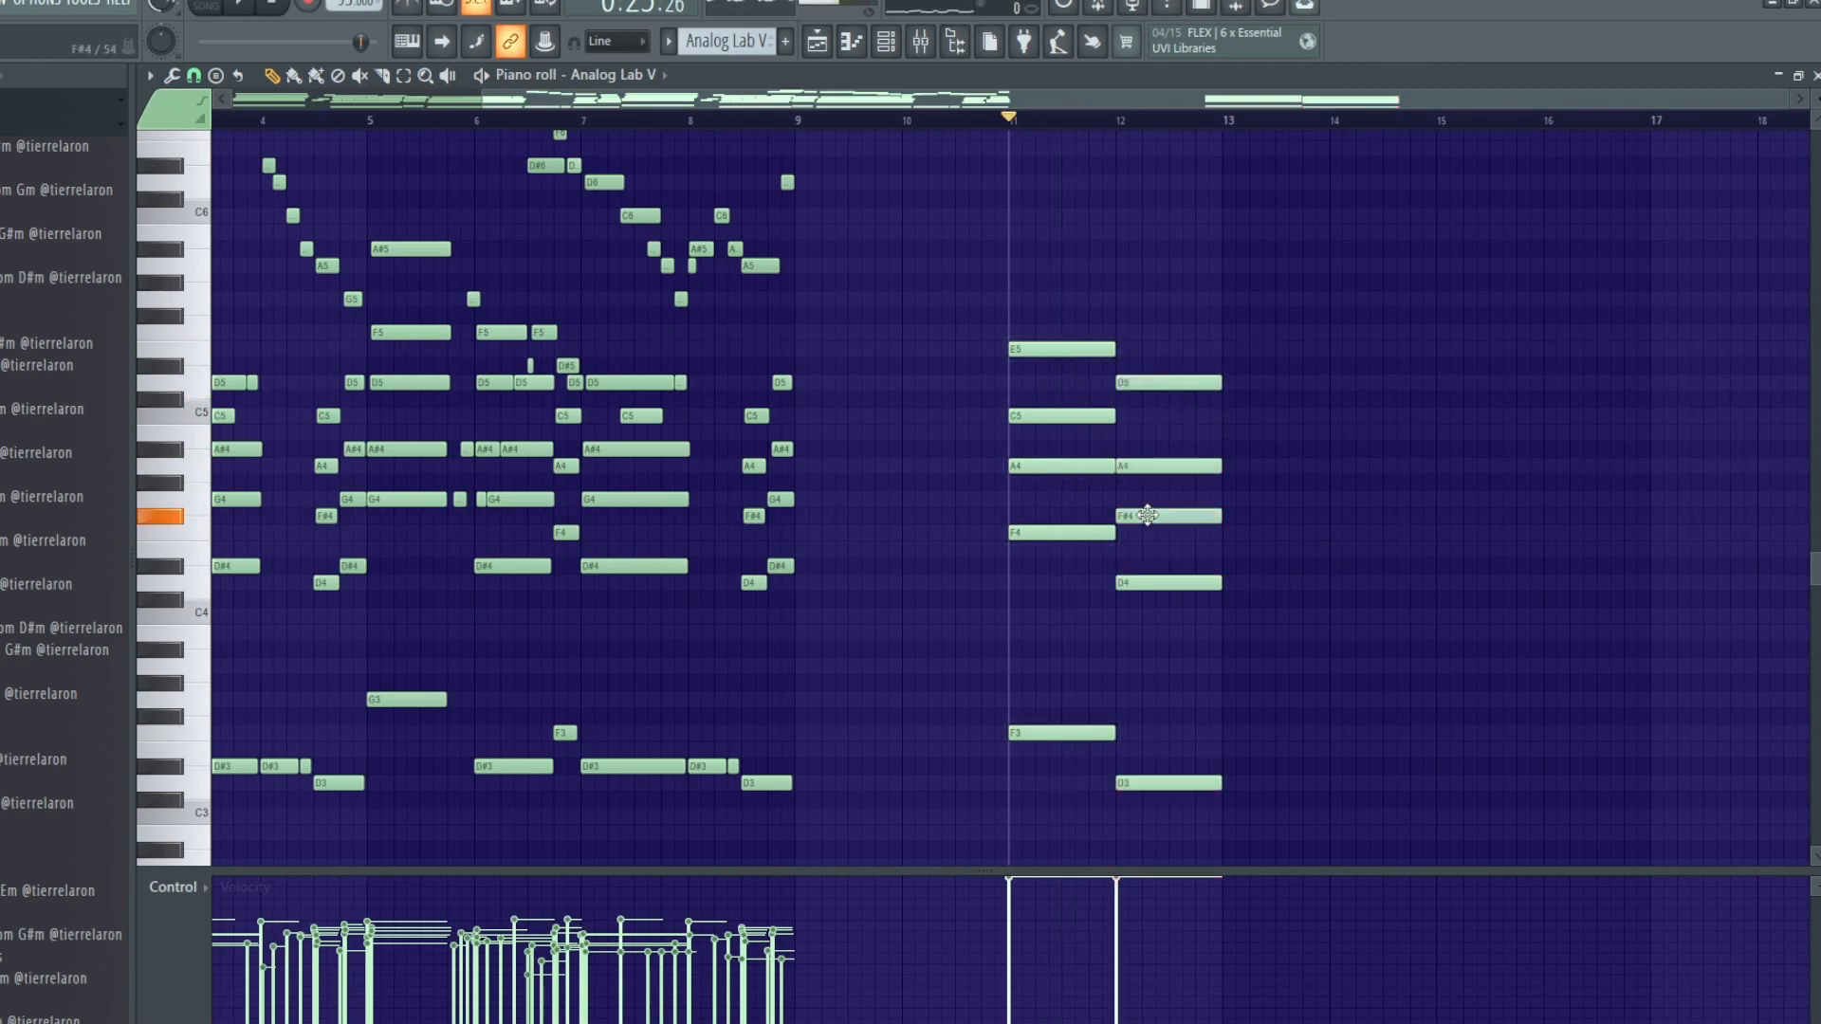
pyautogui.press('space')
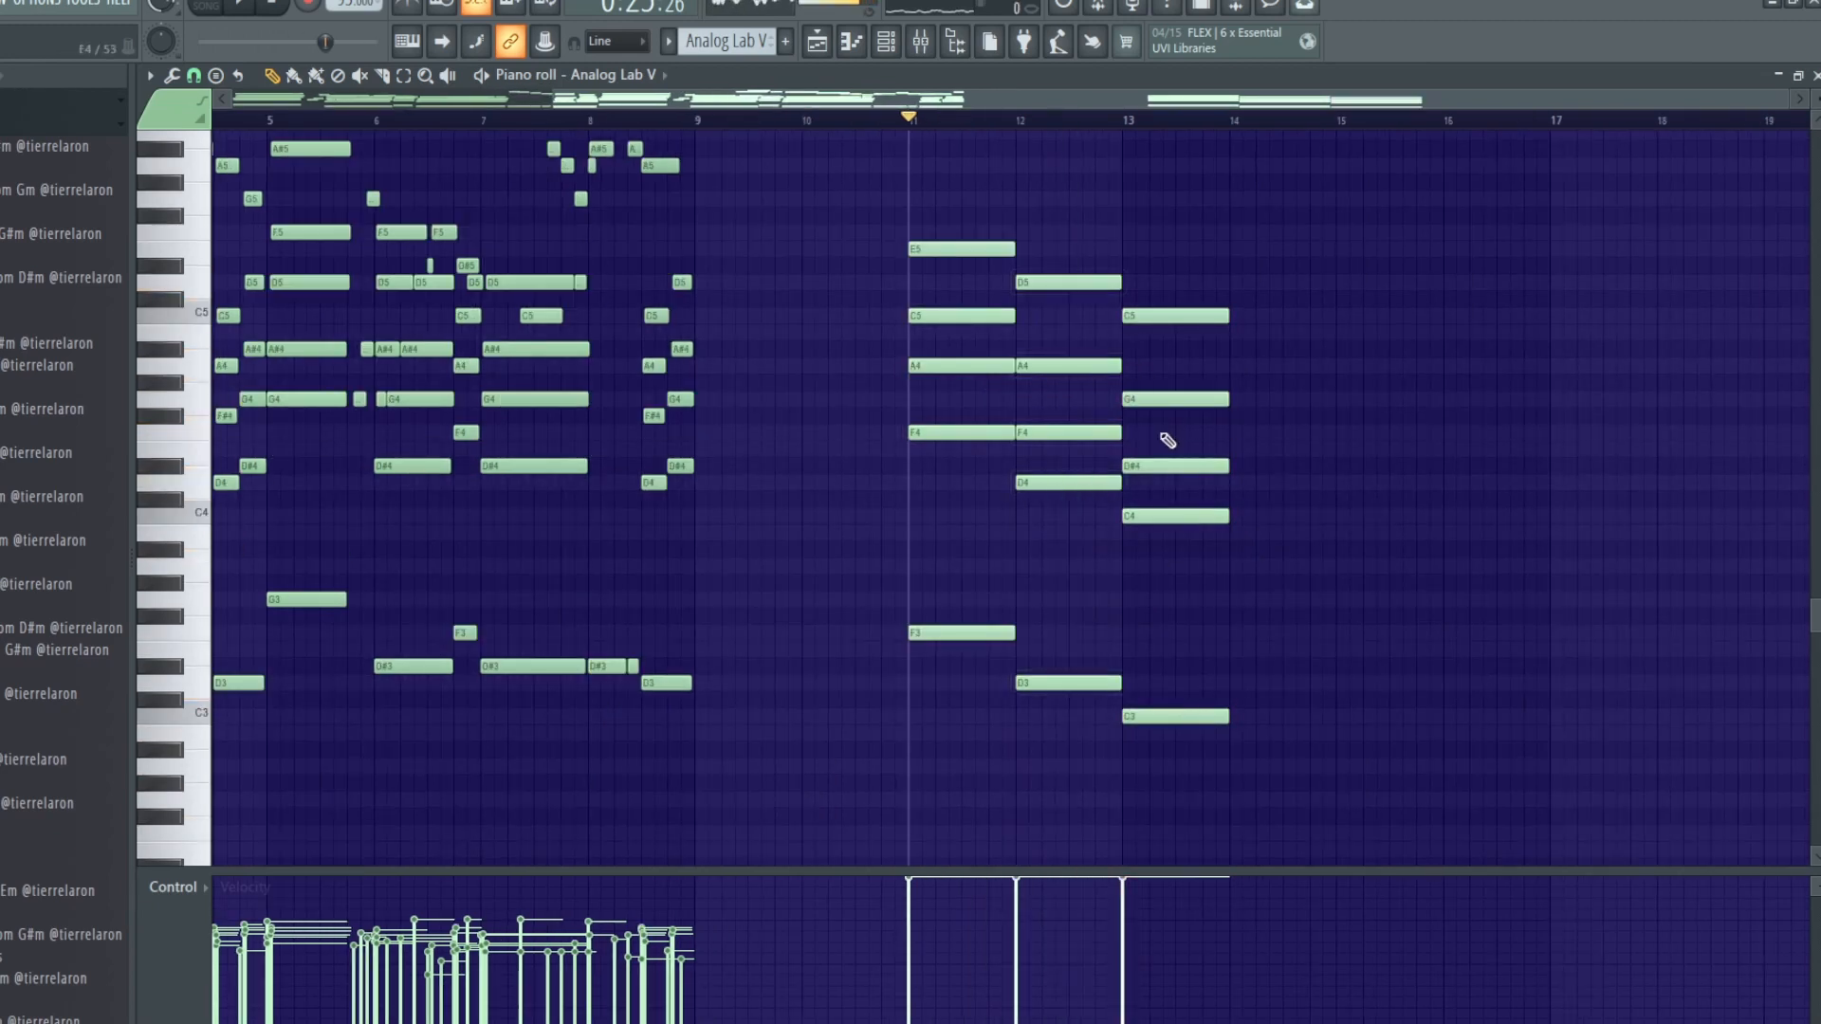
# Complete the bar 13 chord as C3, C4, E4, G4, C5 and play the progression from bar 11.
pyautogui.keyDown('alt'); pyautogui.rightClick(1070, 454); pyautogui.keyUp('alt')
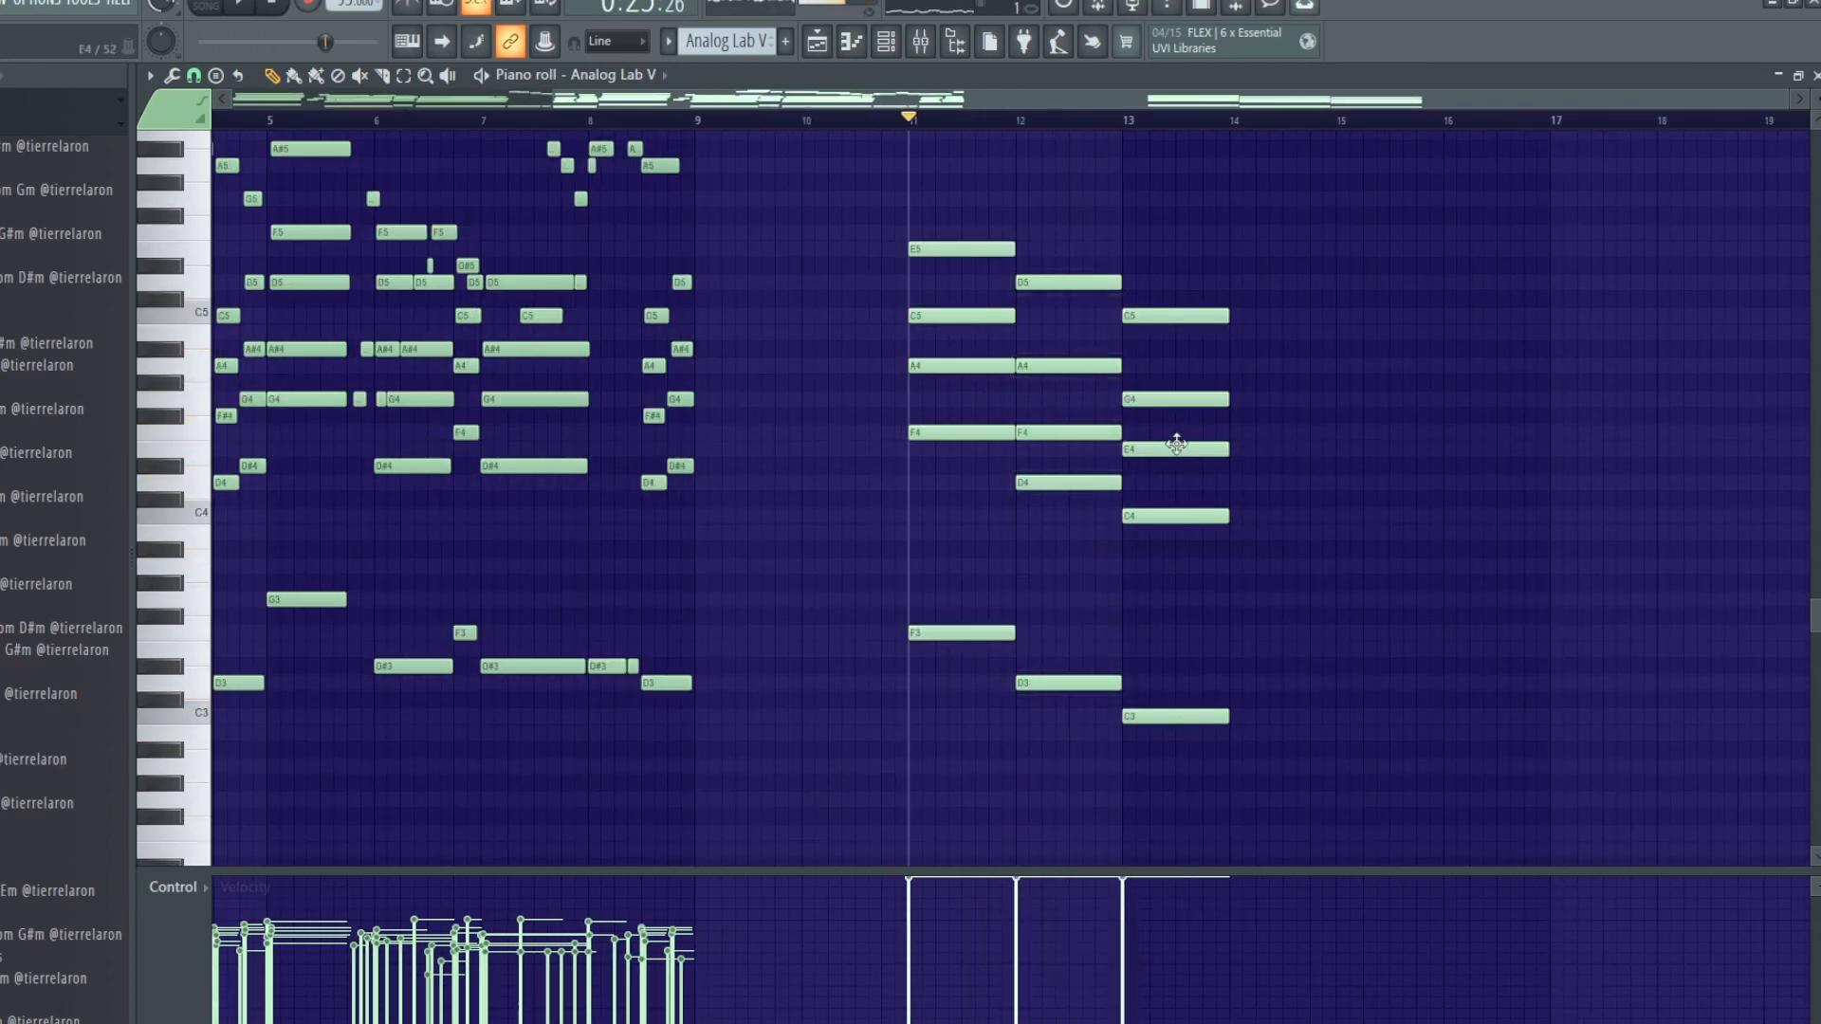
pyautogui.keyDown('alt'); pyautogui.rightClick(1175, 443); pyautogui.keyUp('alt')
pyautogui.press('space')
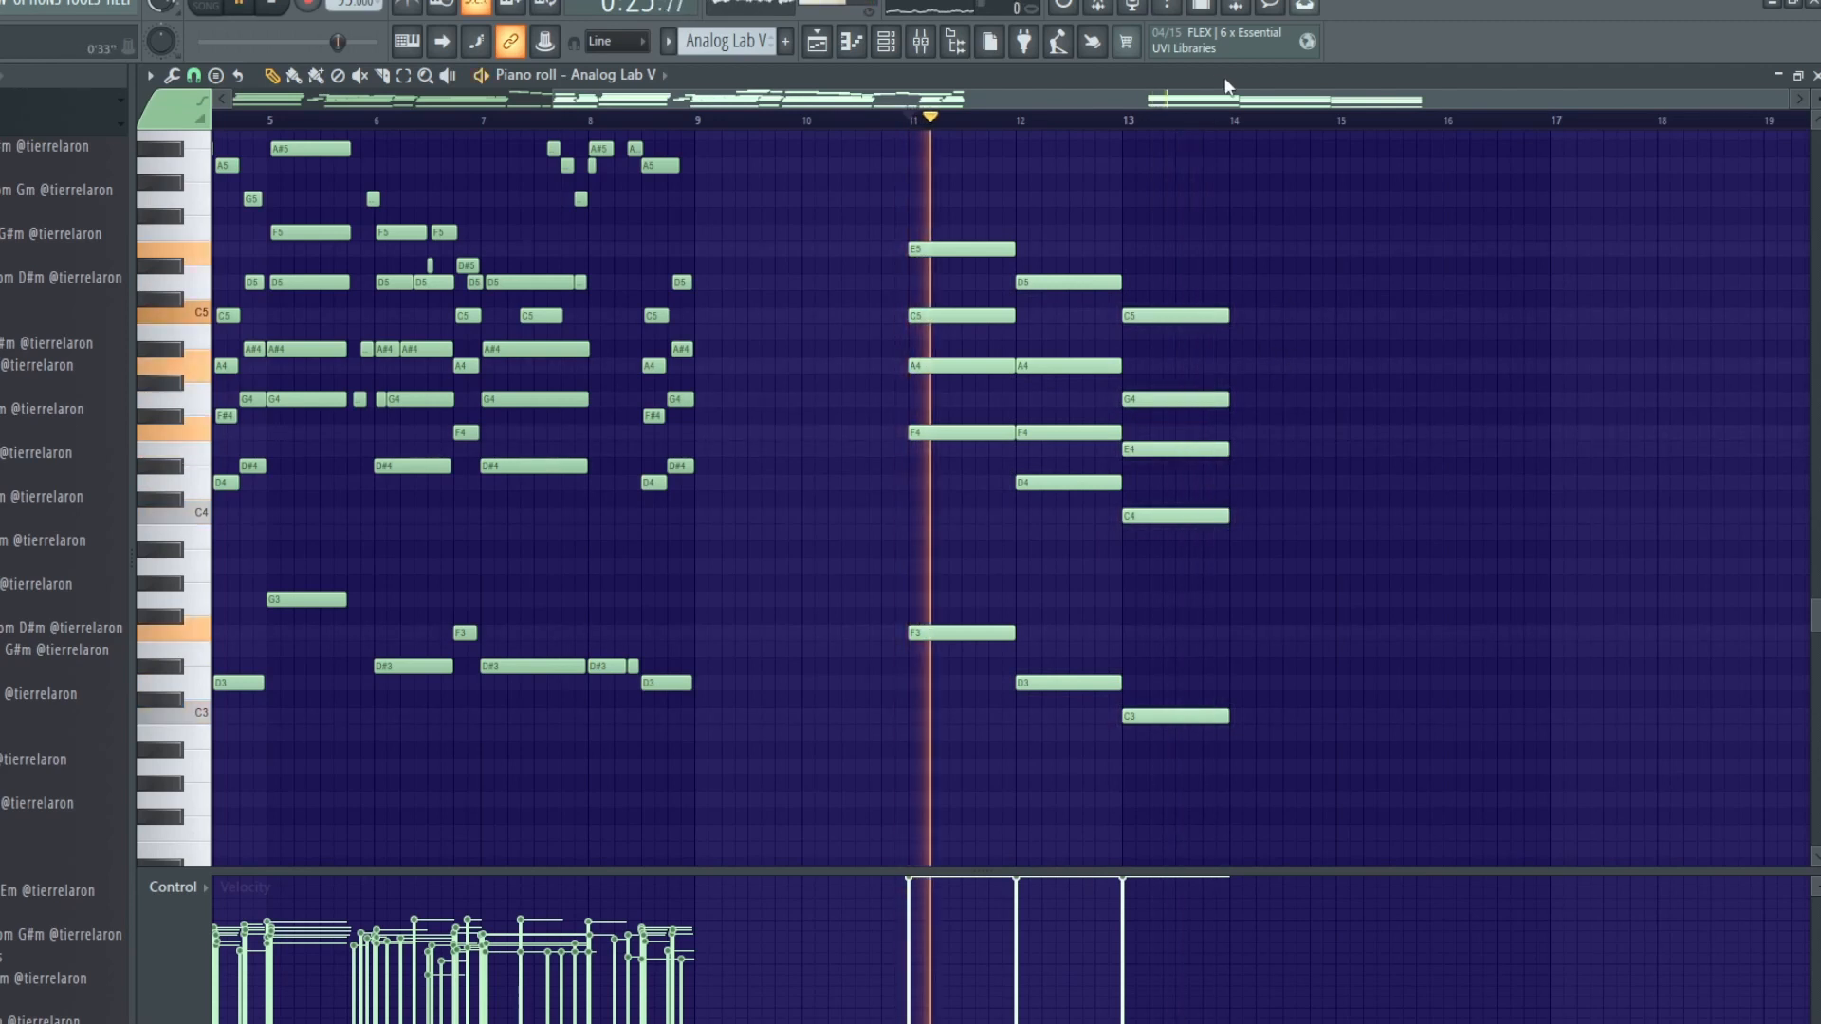
# Add short A# major and C major chords at the end of bar 14, and duplicate the four-bar progression at bar 15.
pyautogui.moveTo(1187, 245); pyautogui.dragTo(1244, 813)
pyautogui.moveTo(1171, 712); pyautogui.dragTo(1323, 714)
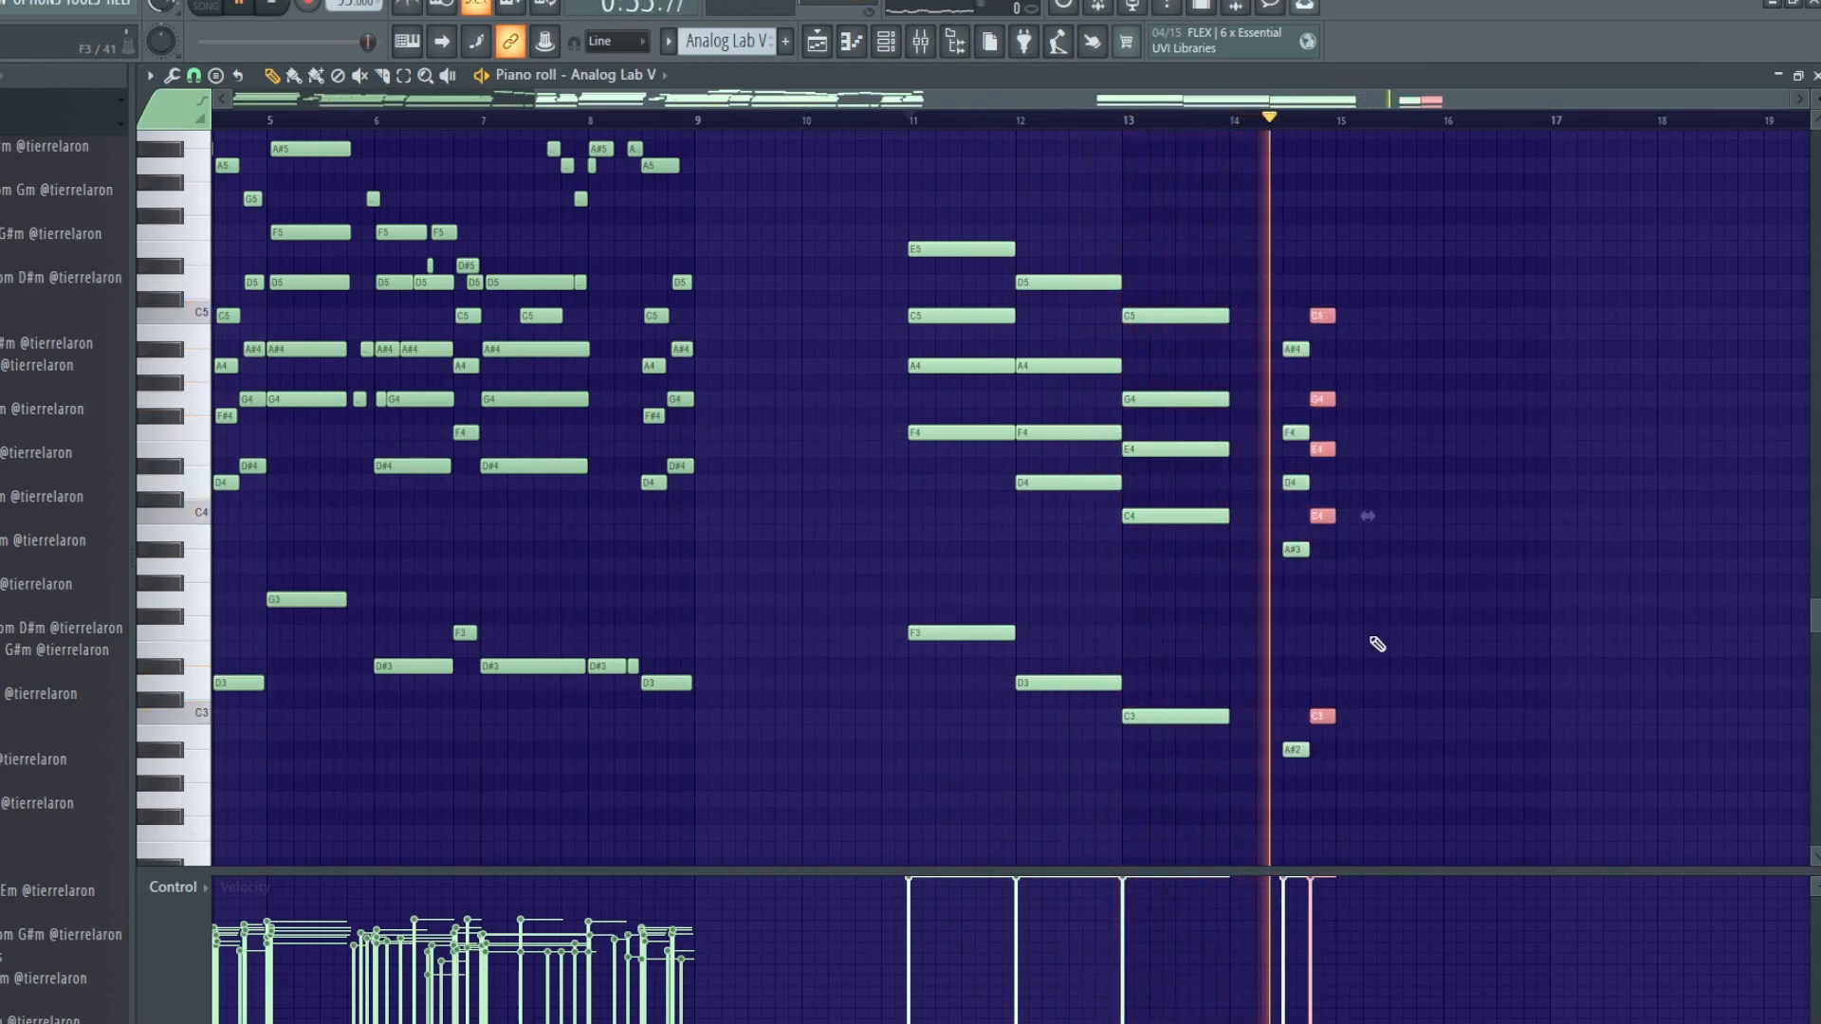
pyautogui.keyDown('ctrl'); pyautogui.click(1371, 631); pyautogui.keyUp('ctrl')
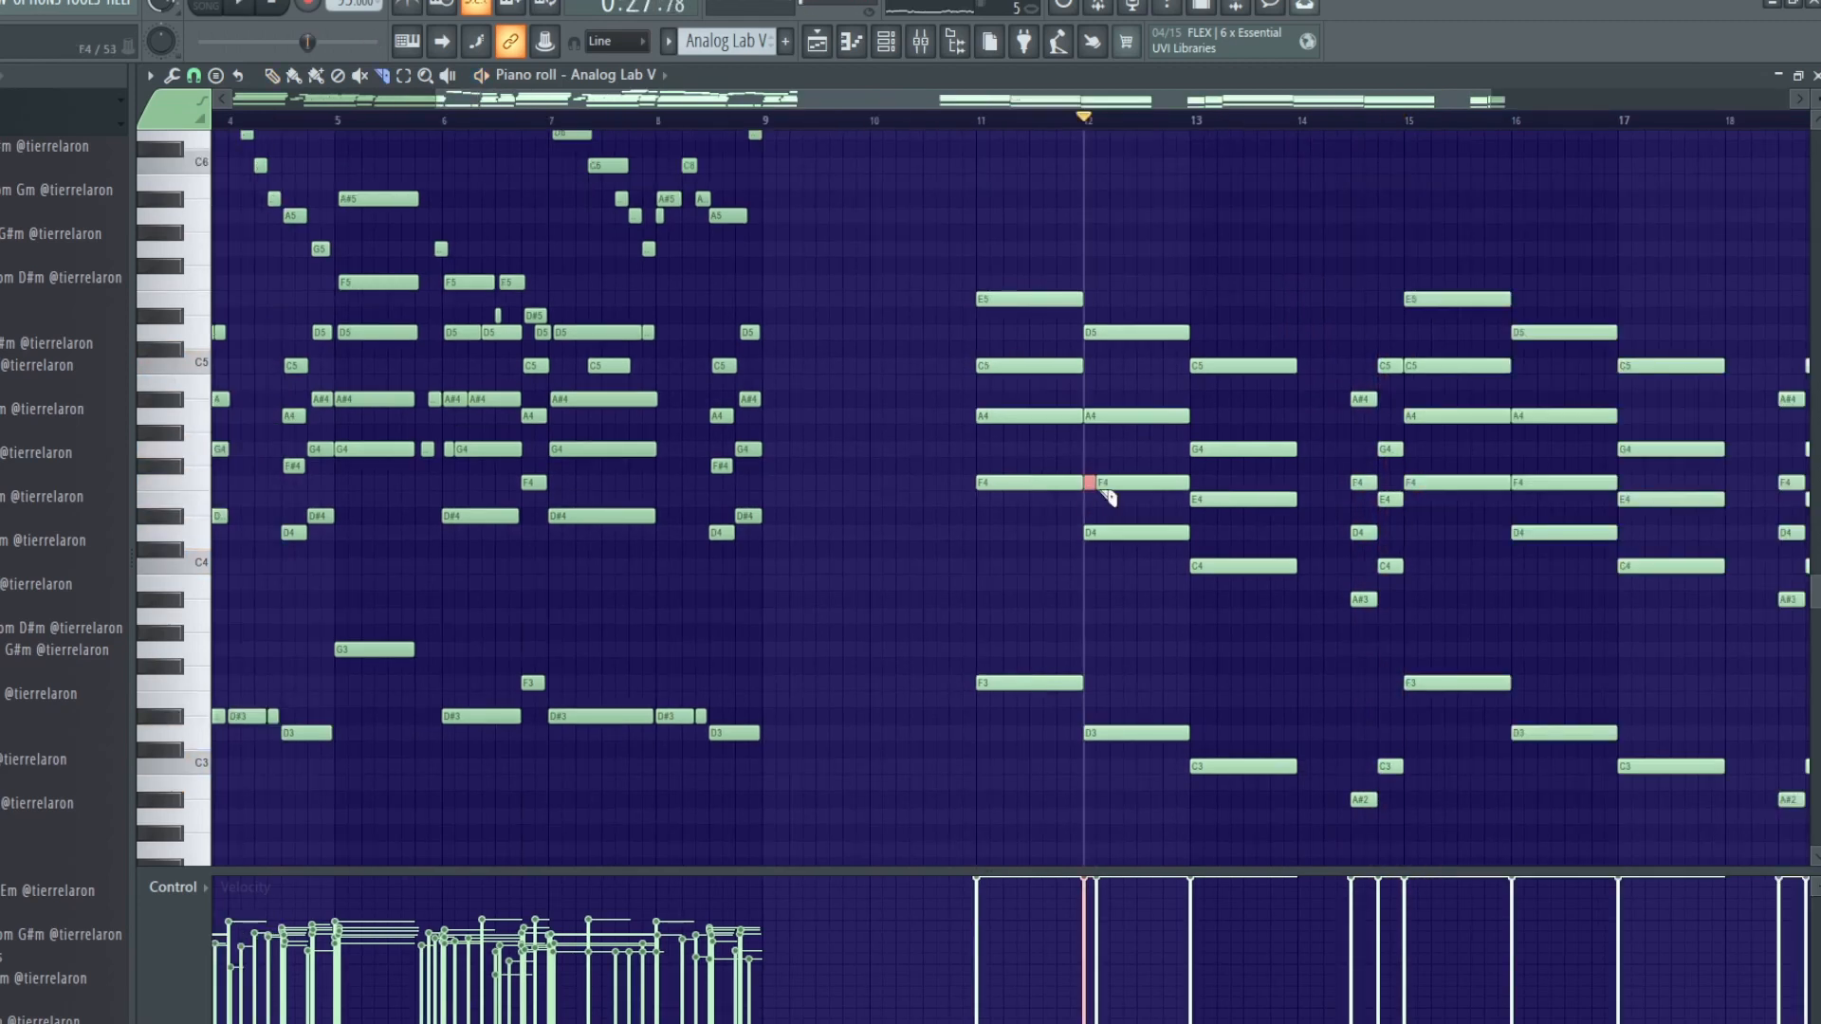
# Slice the upper notes of the bar 12 chord, and shorten that chord to fit a short A# major chord before bar 13.
pyautogui.press('space')
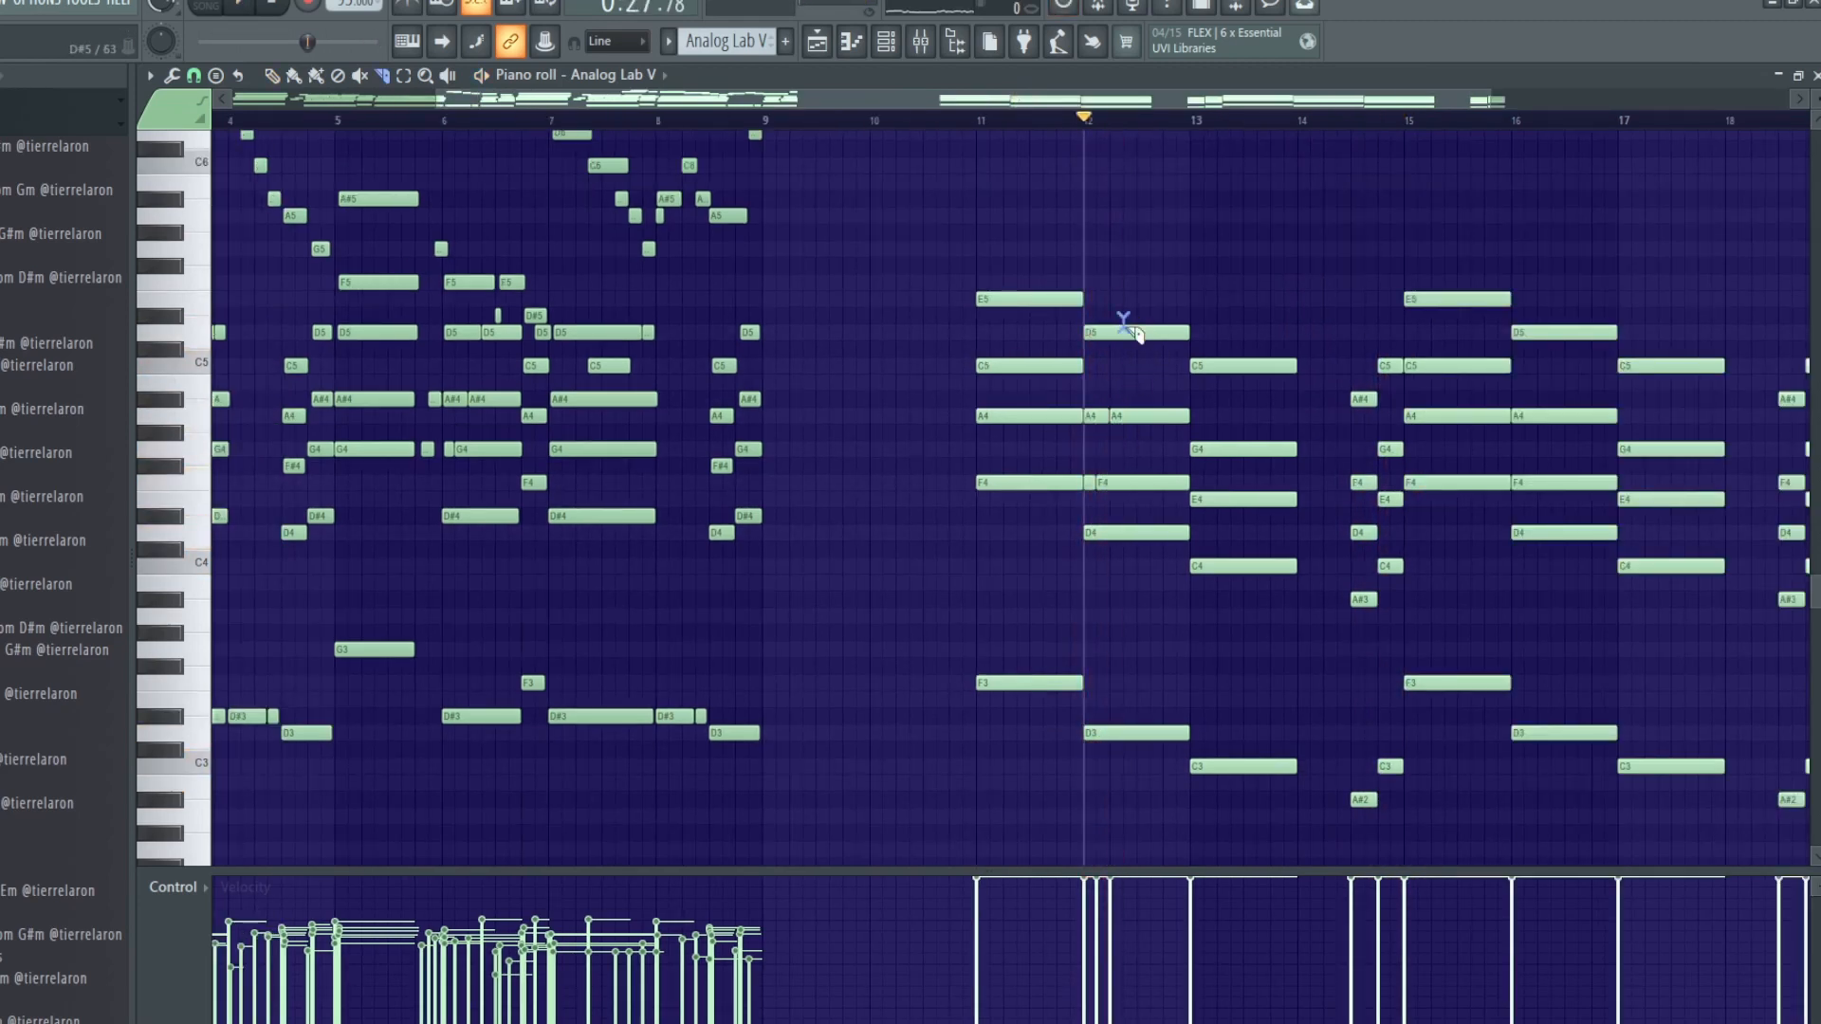
pyautogui.moveTo(1128, 347); pyautogui.dragTo(1129, 349)
pyautogui.press('space')
pyautogui.hscroll(2, 1133, 341)
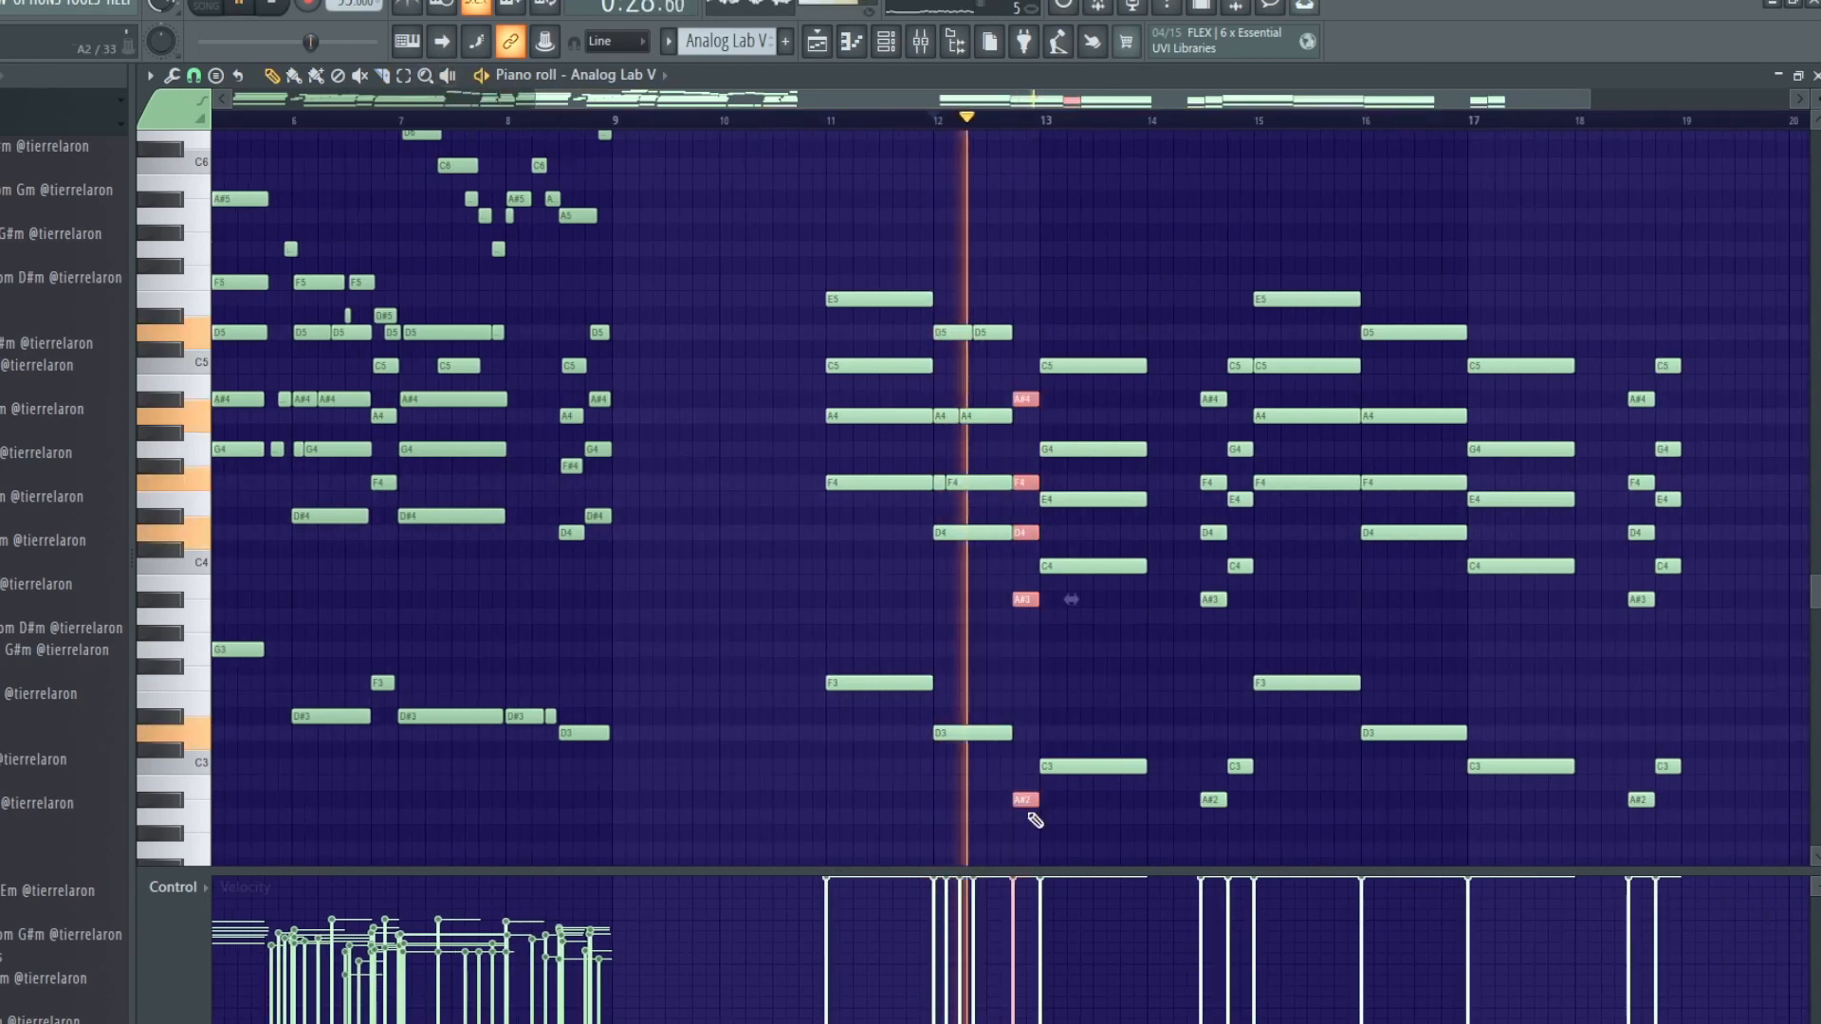
pyautogui.keyDown('ctrl'); pyautogui.click(1121, 712); pyautogui.keyUp('ctrl')
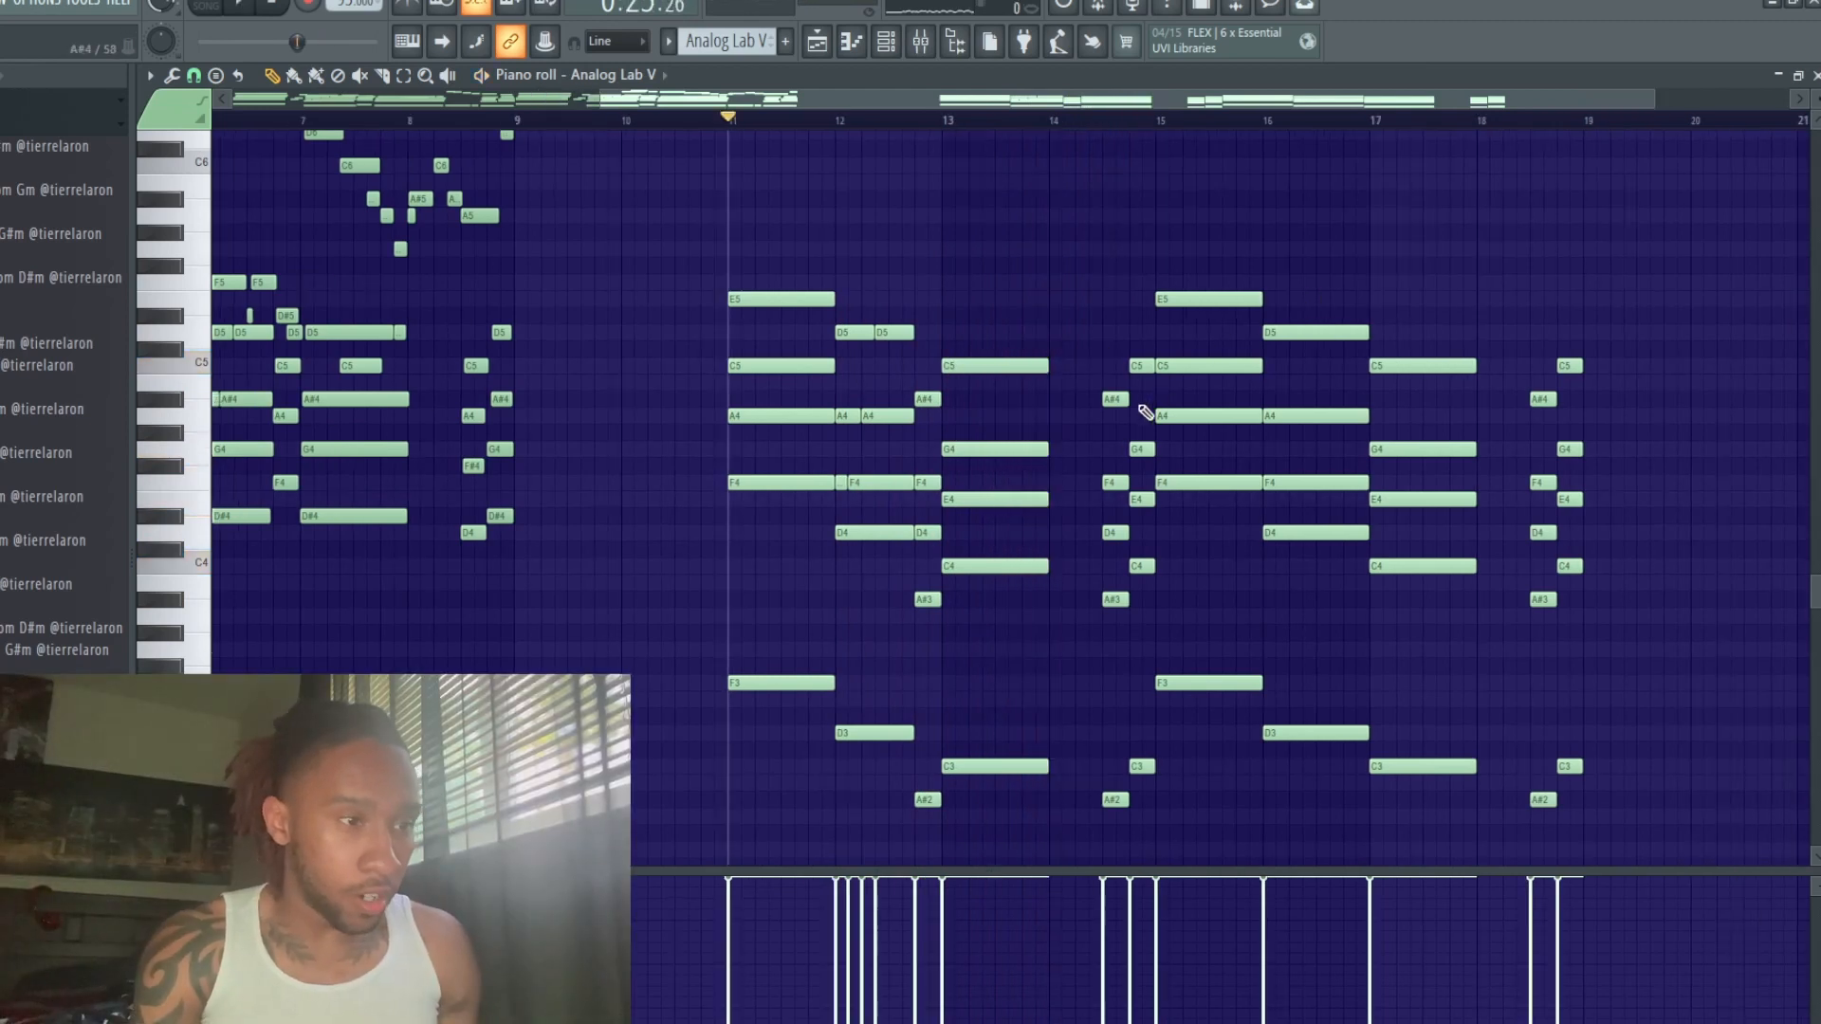
# Draw a melody over bars 13 and 14 descending through A#5, A5, G5, F5, E5 and D5, ending with E5 and G5.
pyautogui.scroll(2, 1143, 436)
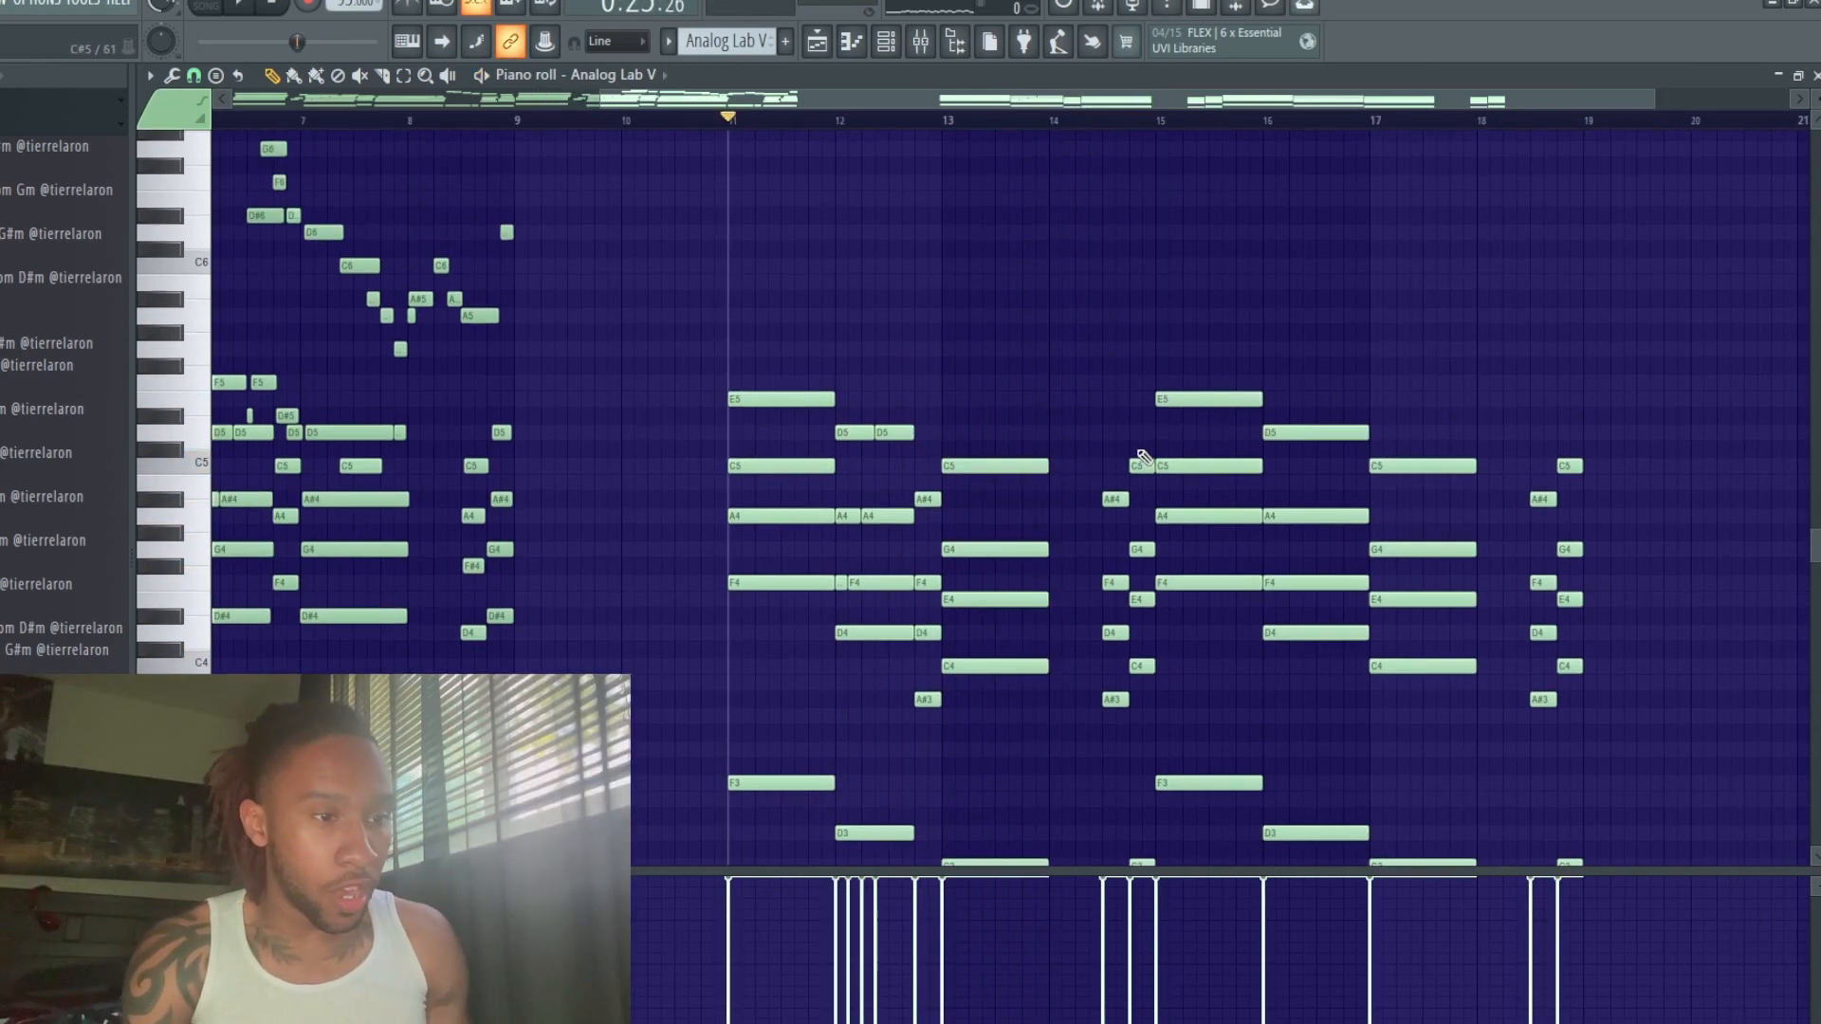
pyautogui.scroll(2, 1137, 491)
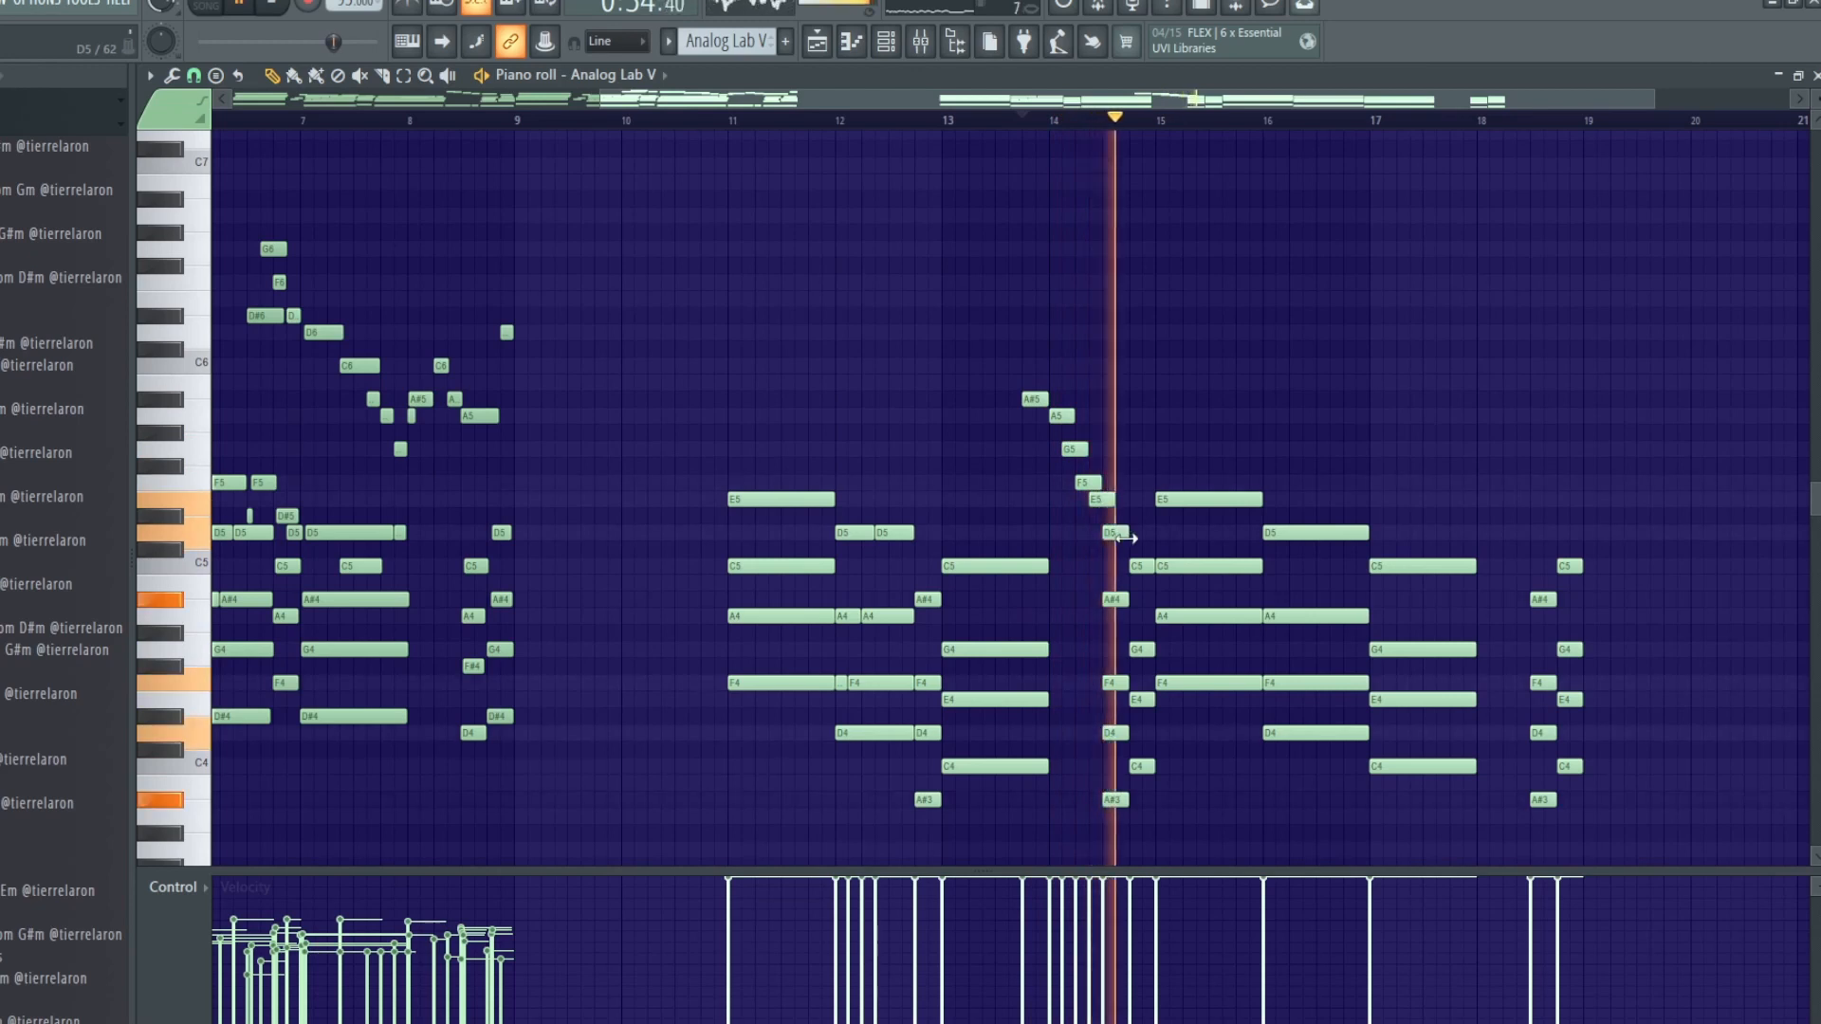
pyautogui.click(1123, 500)
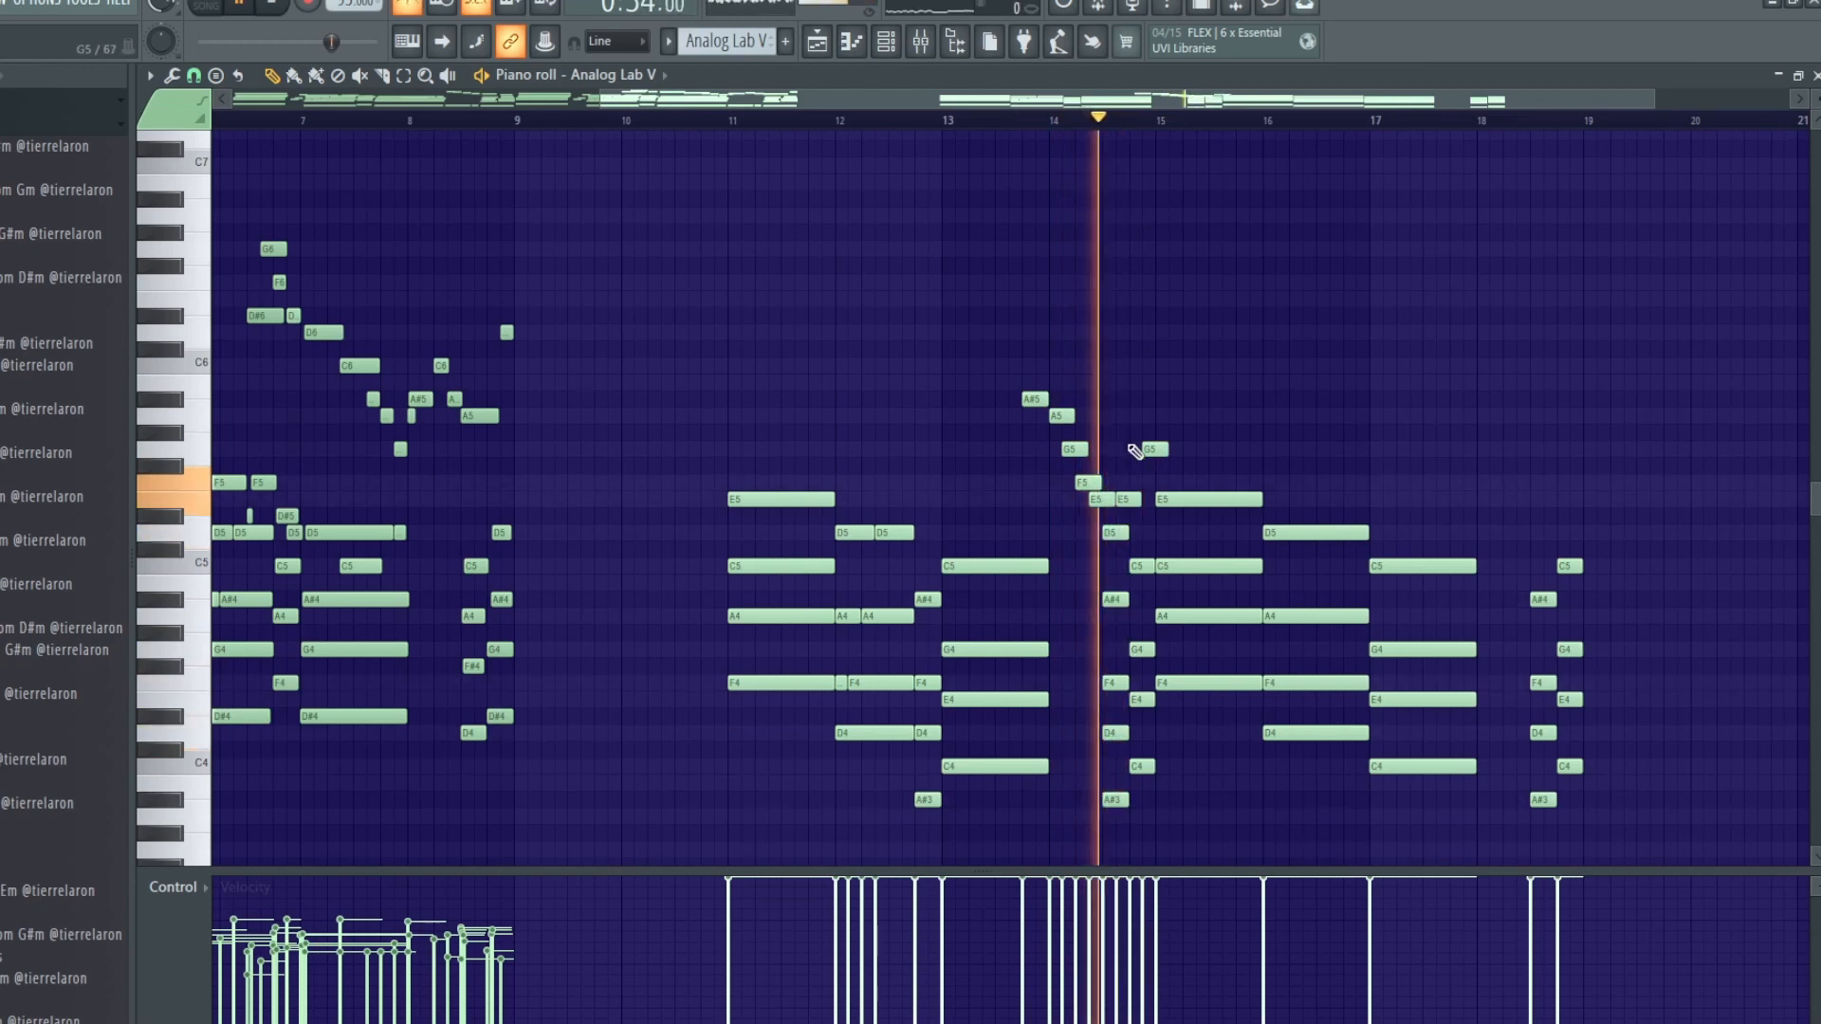
pyautogui.click(1149, 451)
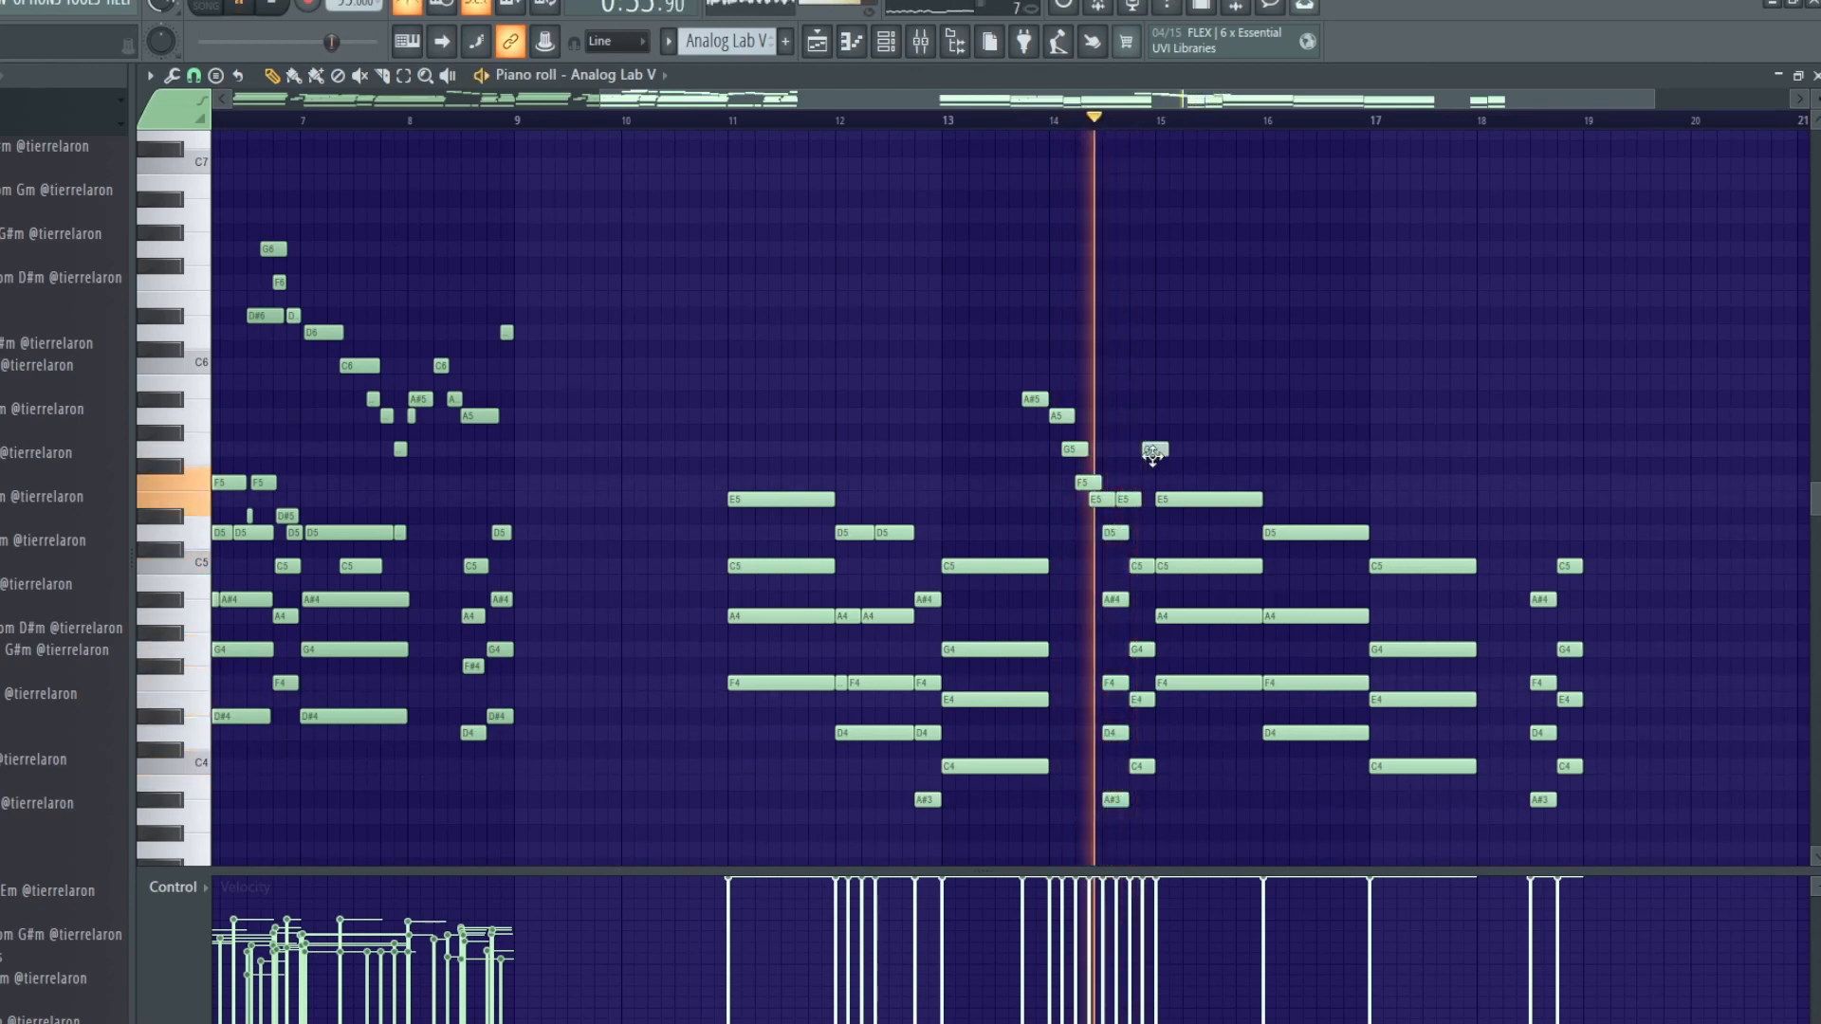
pyautogui.moveTo(1154, 455); pyautogui.dragTo(1141, 455)
pyautogui.press('space')
pyautogui.press('space')
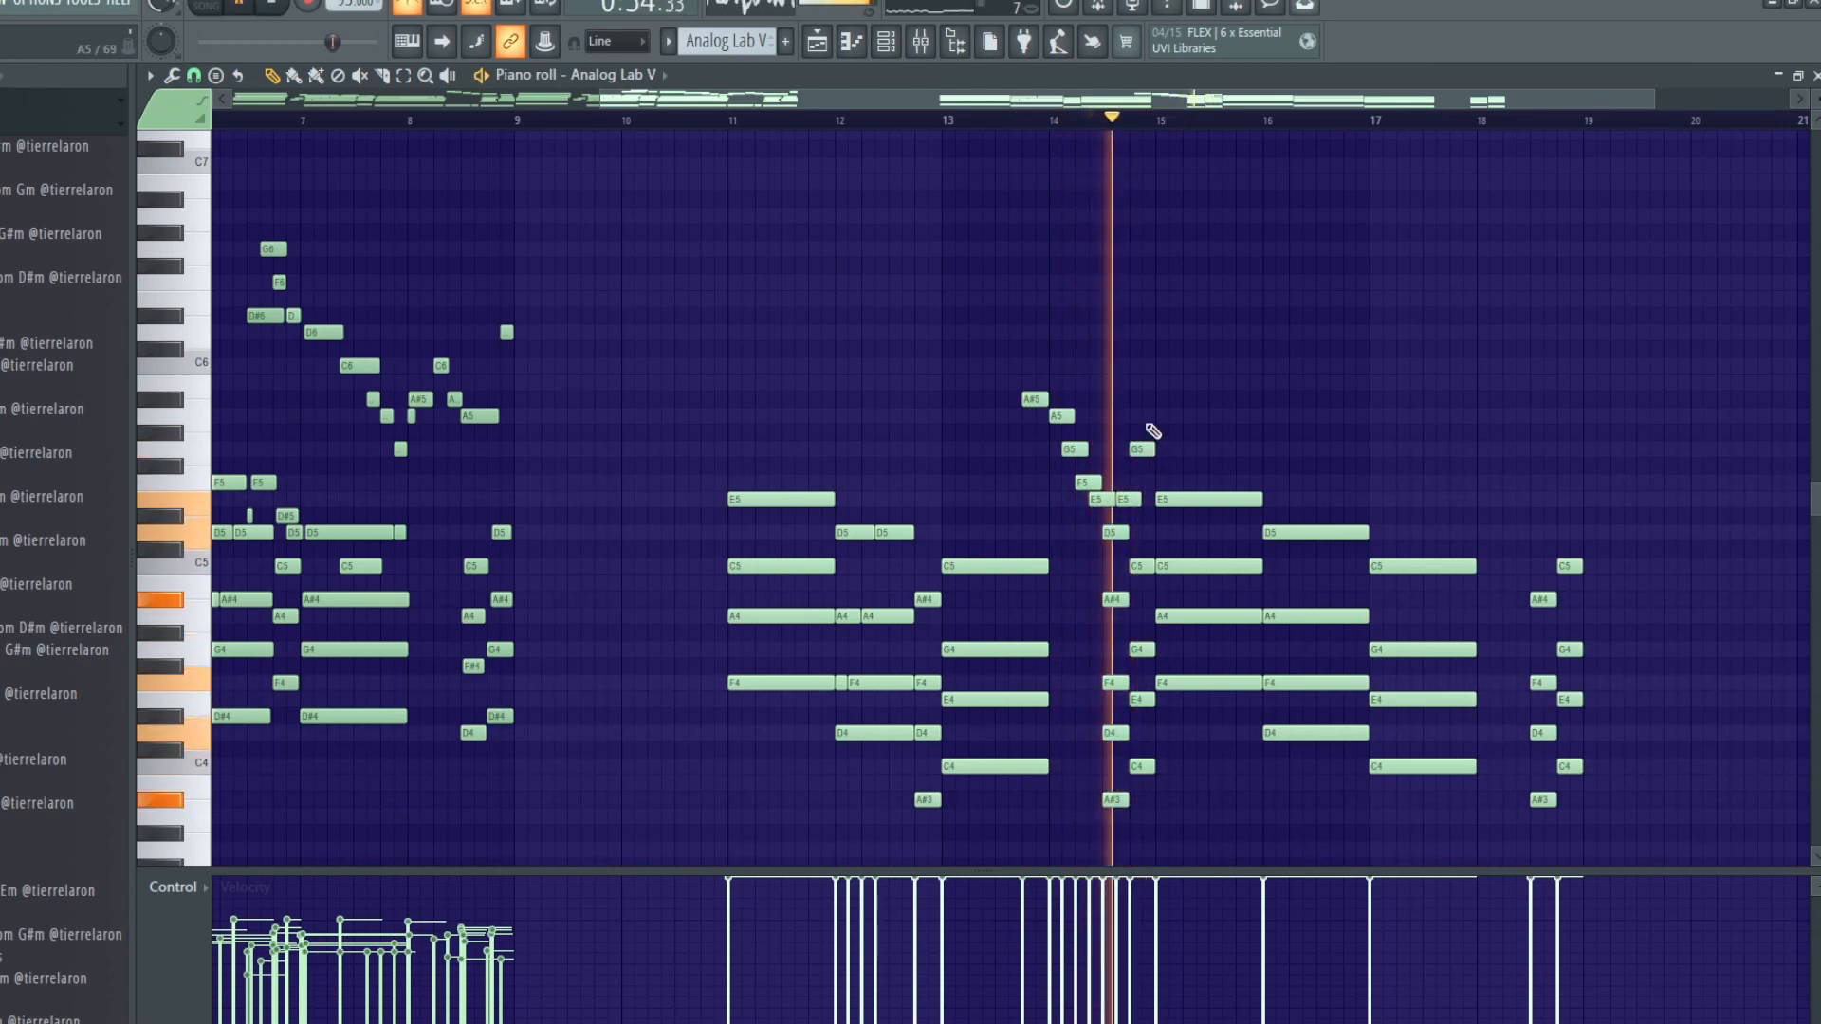
# Transpose the new progression down one semitone with varied velocities, and add a B4 to the short chord before bar 13.
pyautogui.press('space')
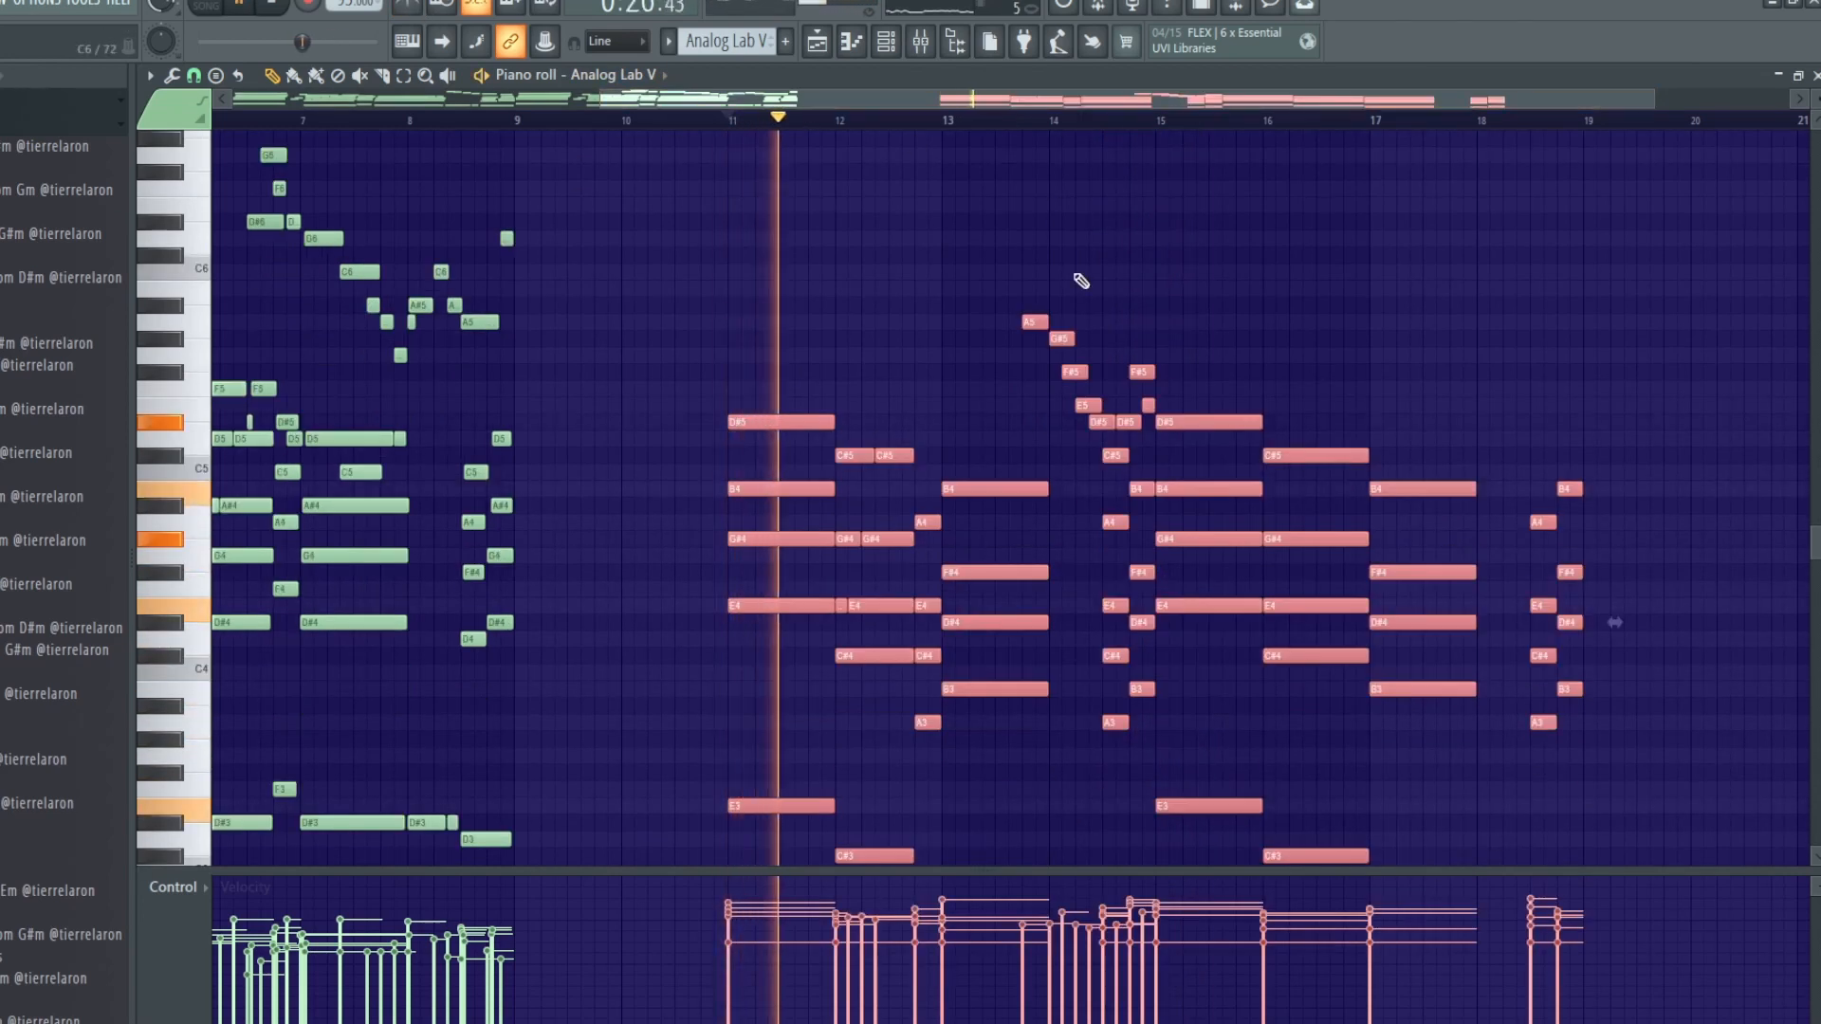
pyautogui.keyDown('ctrl'); pyautogui.click(1075, 275); pyautogui.keyUp('ctrl')
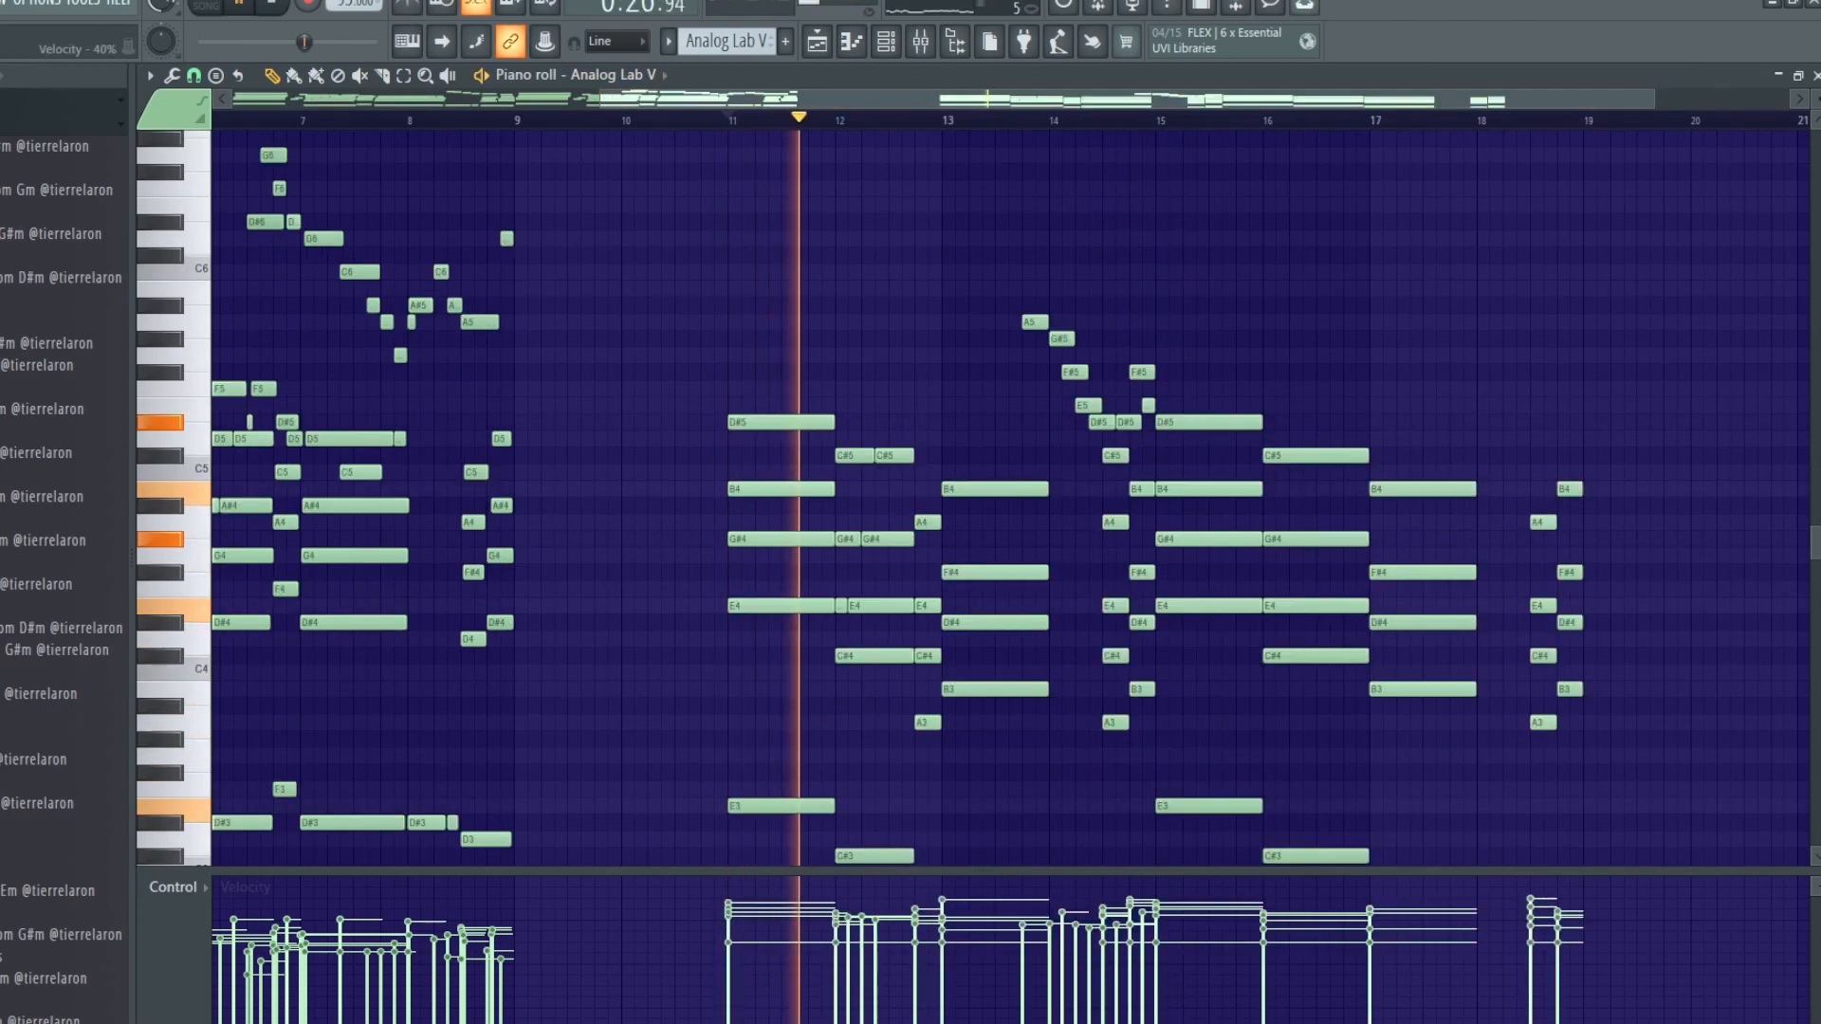
pyautogui.scroll(-1, 1086, 228)
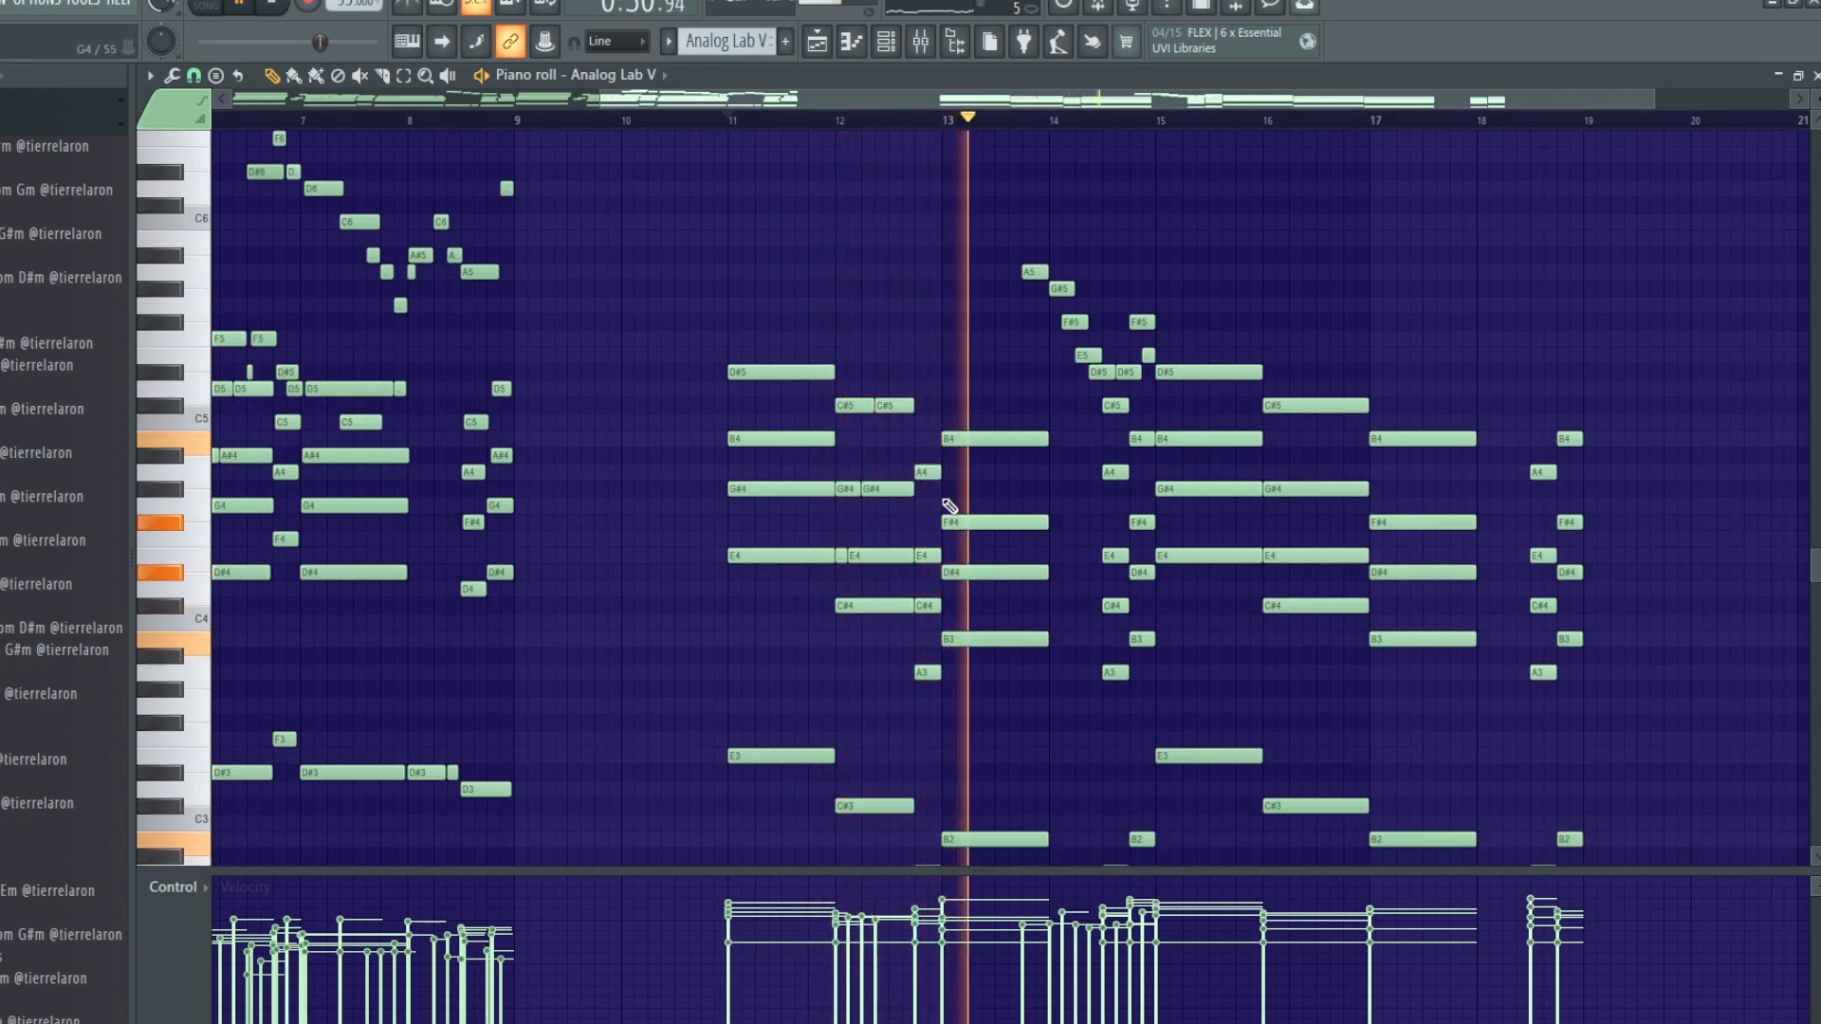
pyautogui.scroll(-2, 941, 465)
# Add a melody over bars 15 to 17 with G#5, F#5, E5, D#5 and C#5, followed by A5, B5, A5, G#5 and F#5.
pyautogui.click(1161, 125)
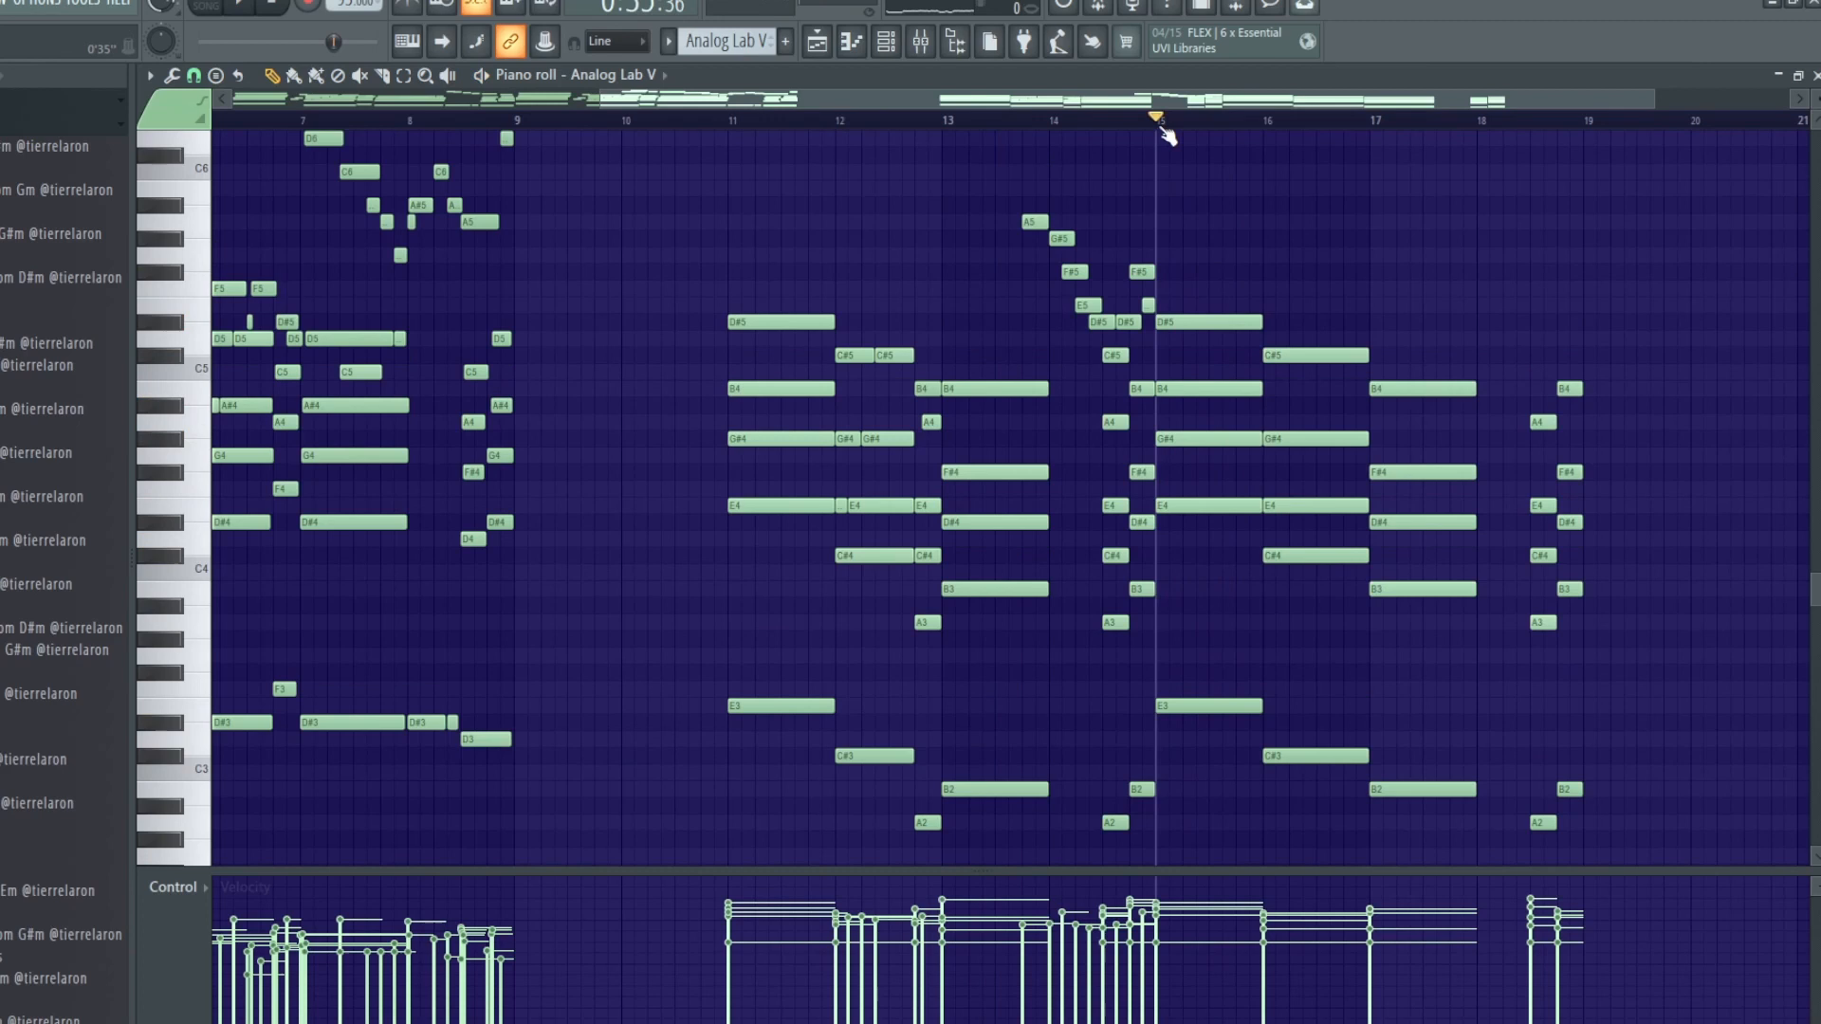
pyautogui.press('space')
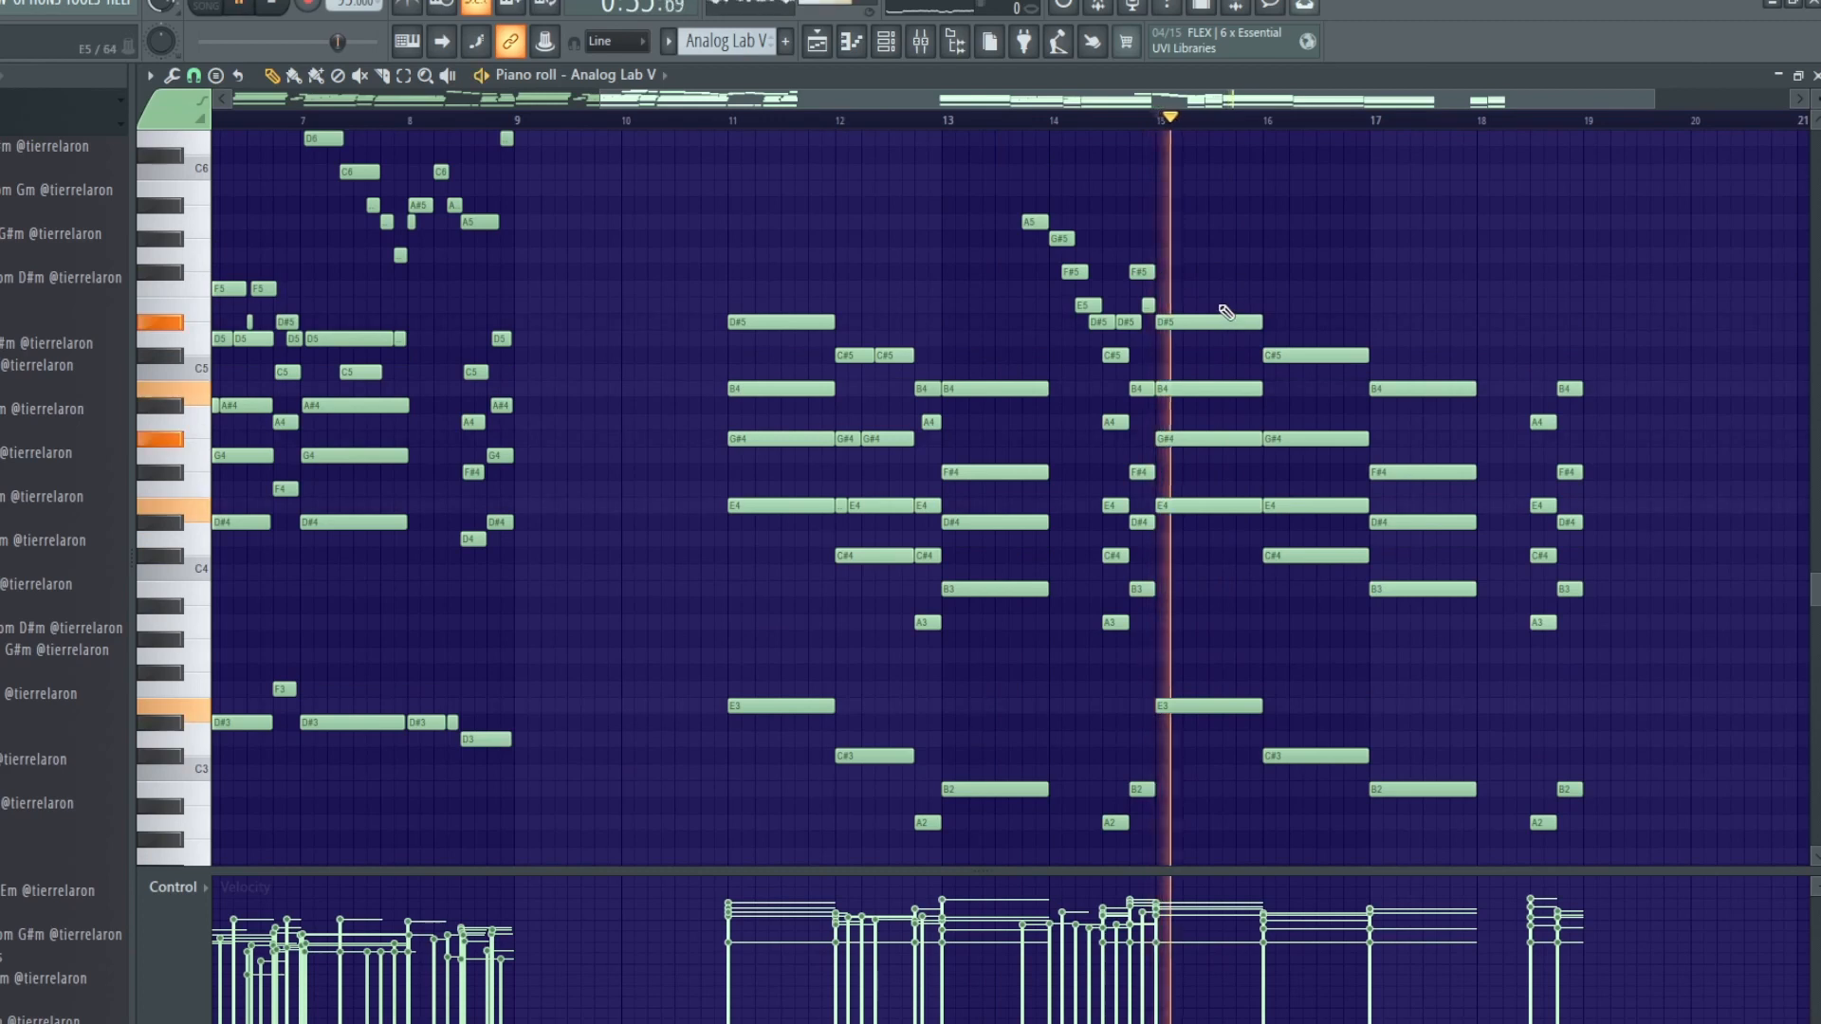
pyautogui.press('space')
pyautogui.click(1203, 261)
pyautogui.press('space')
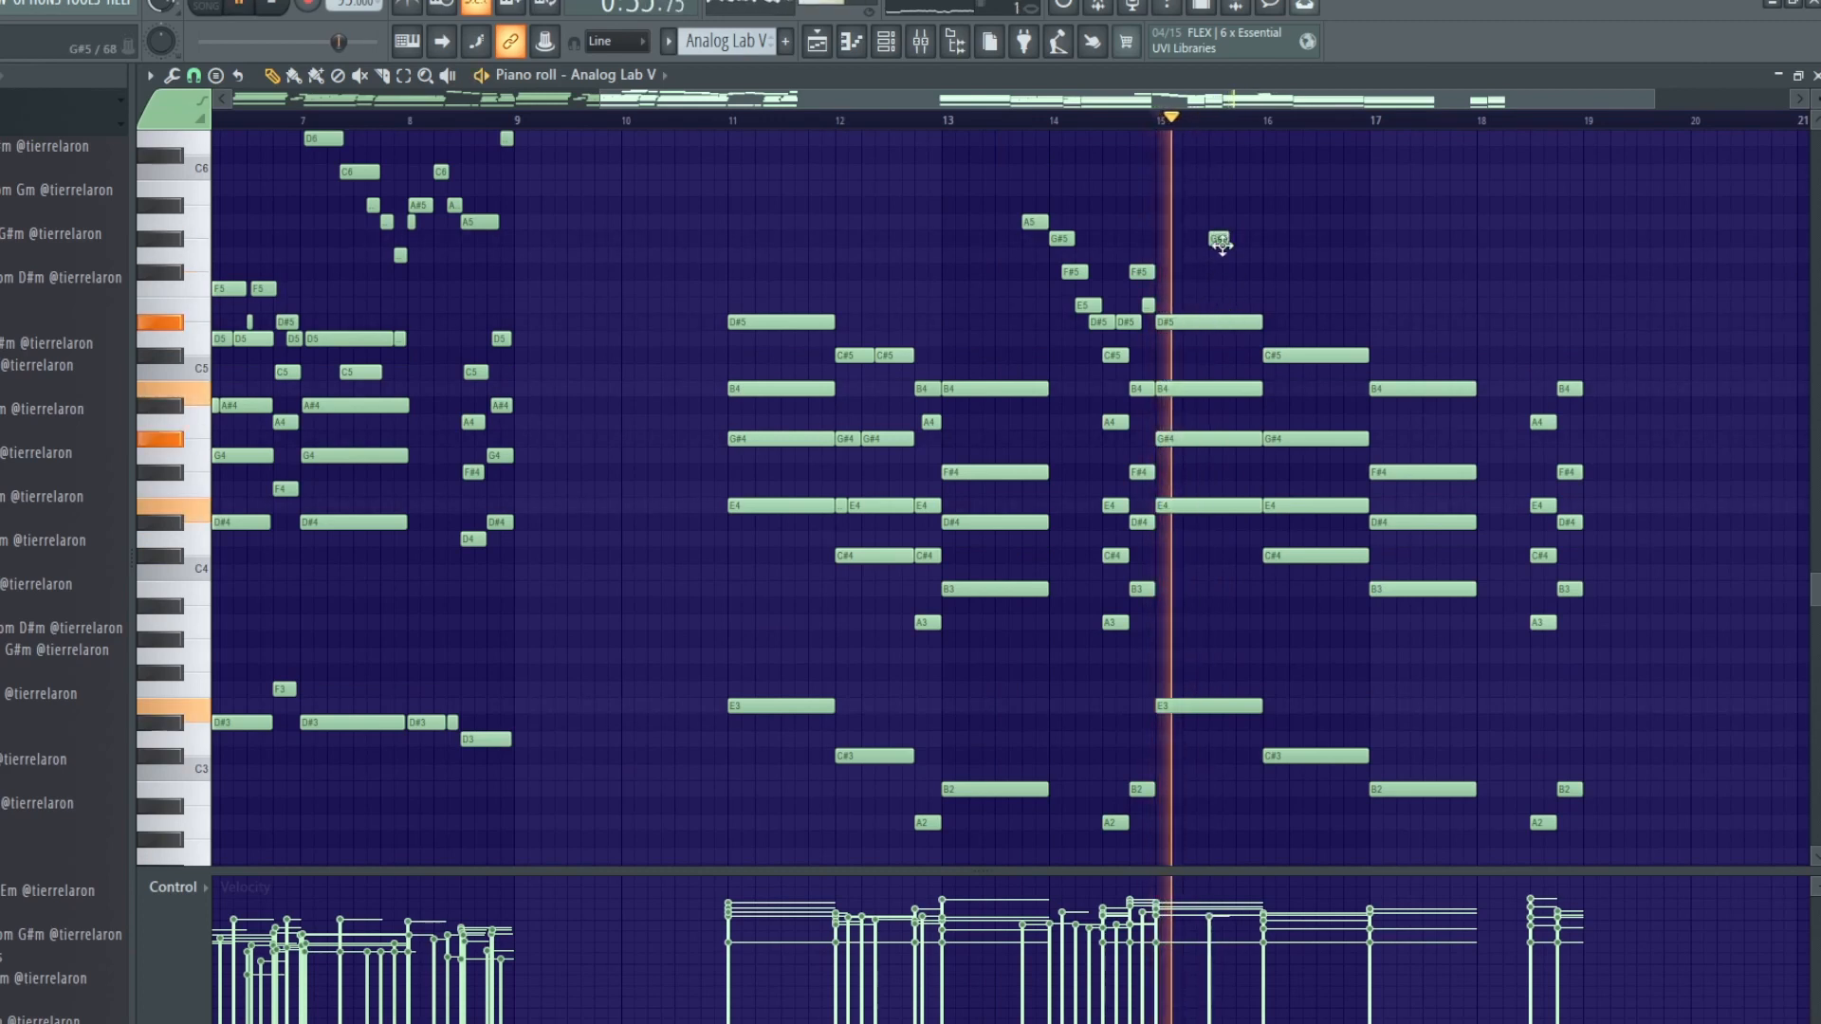
pyautogui.click(1266, 273)
pyautogui.moveTo(1265, 275); pyautogui.dragTo(1360, 295)
pyautogui.press('space')
pyautogui.press('space')
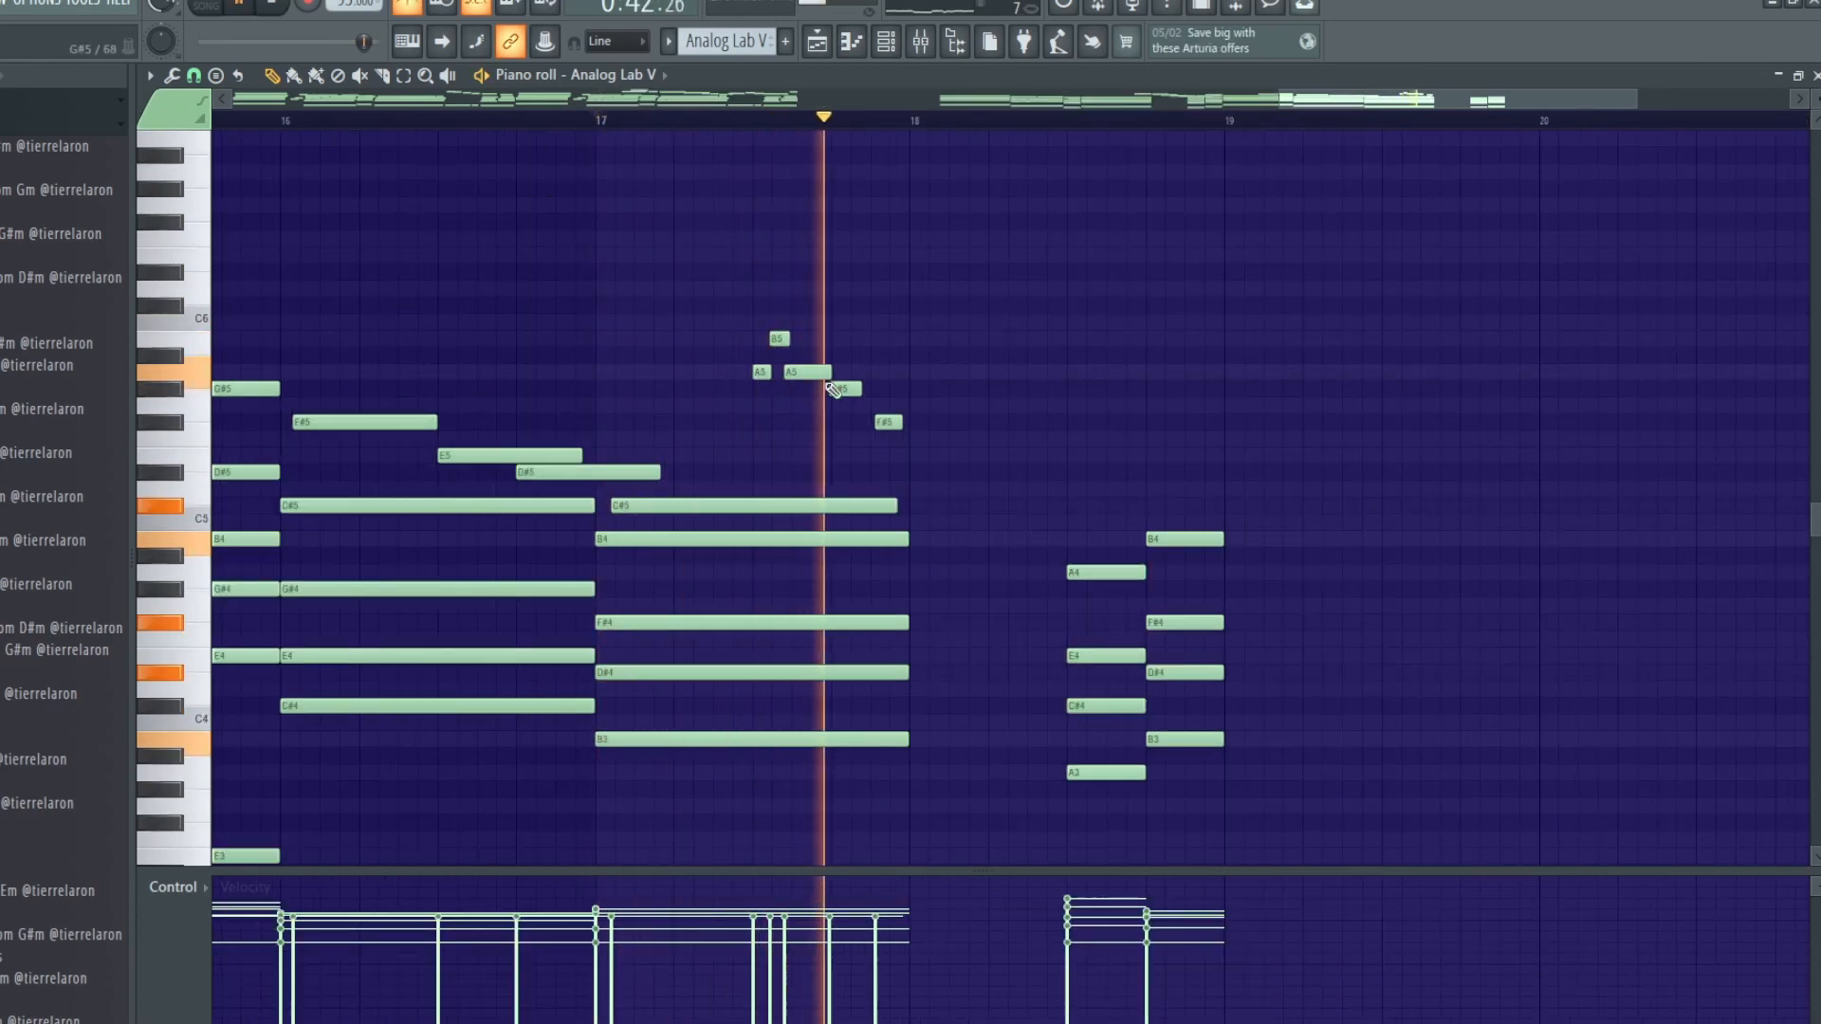
# Lengthen the final F#5 melody note so it reaches the start of bar 18.
pyautogui.press('space')
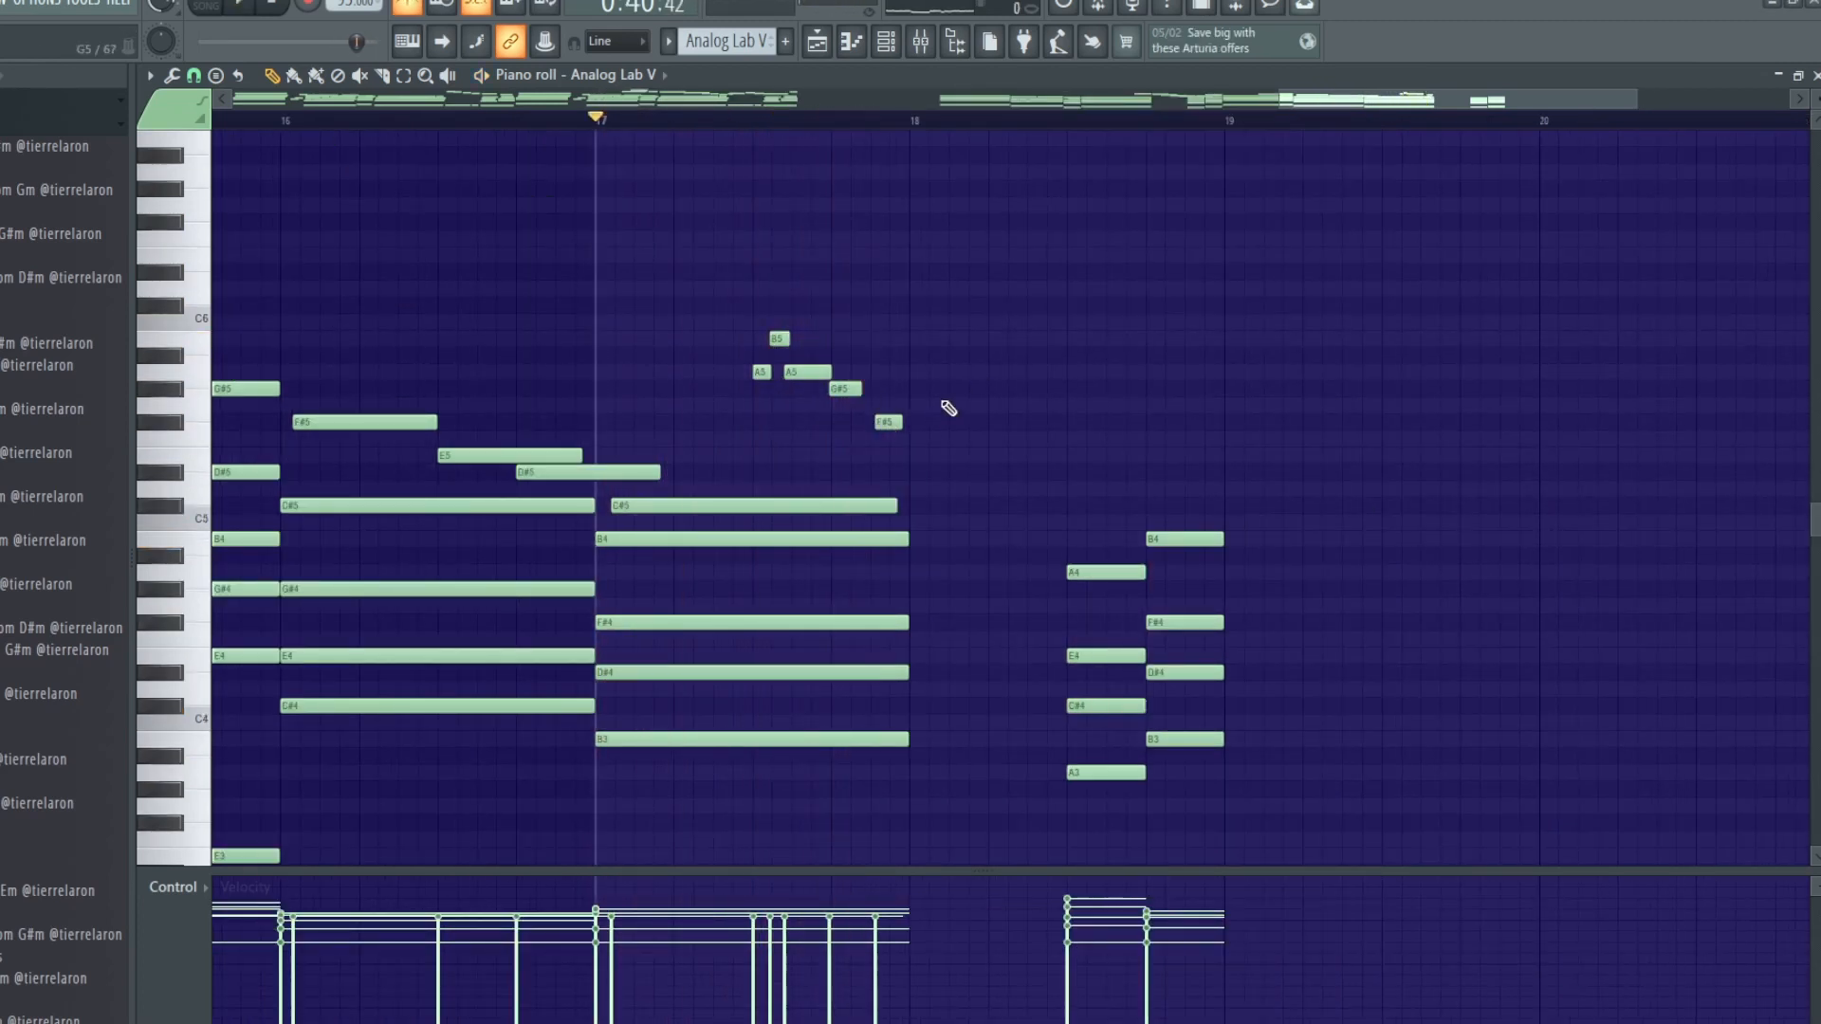
pyautogui.press('space')
pyautogui.moveTo(887, 424); pyautogui.dragTo(908, 422)
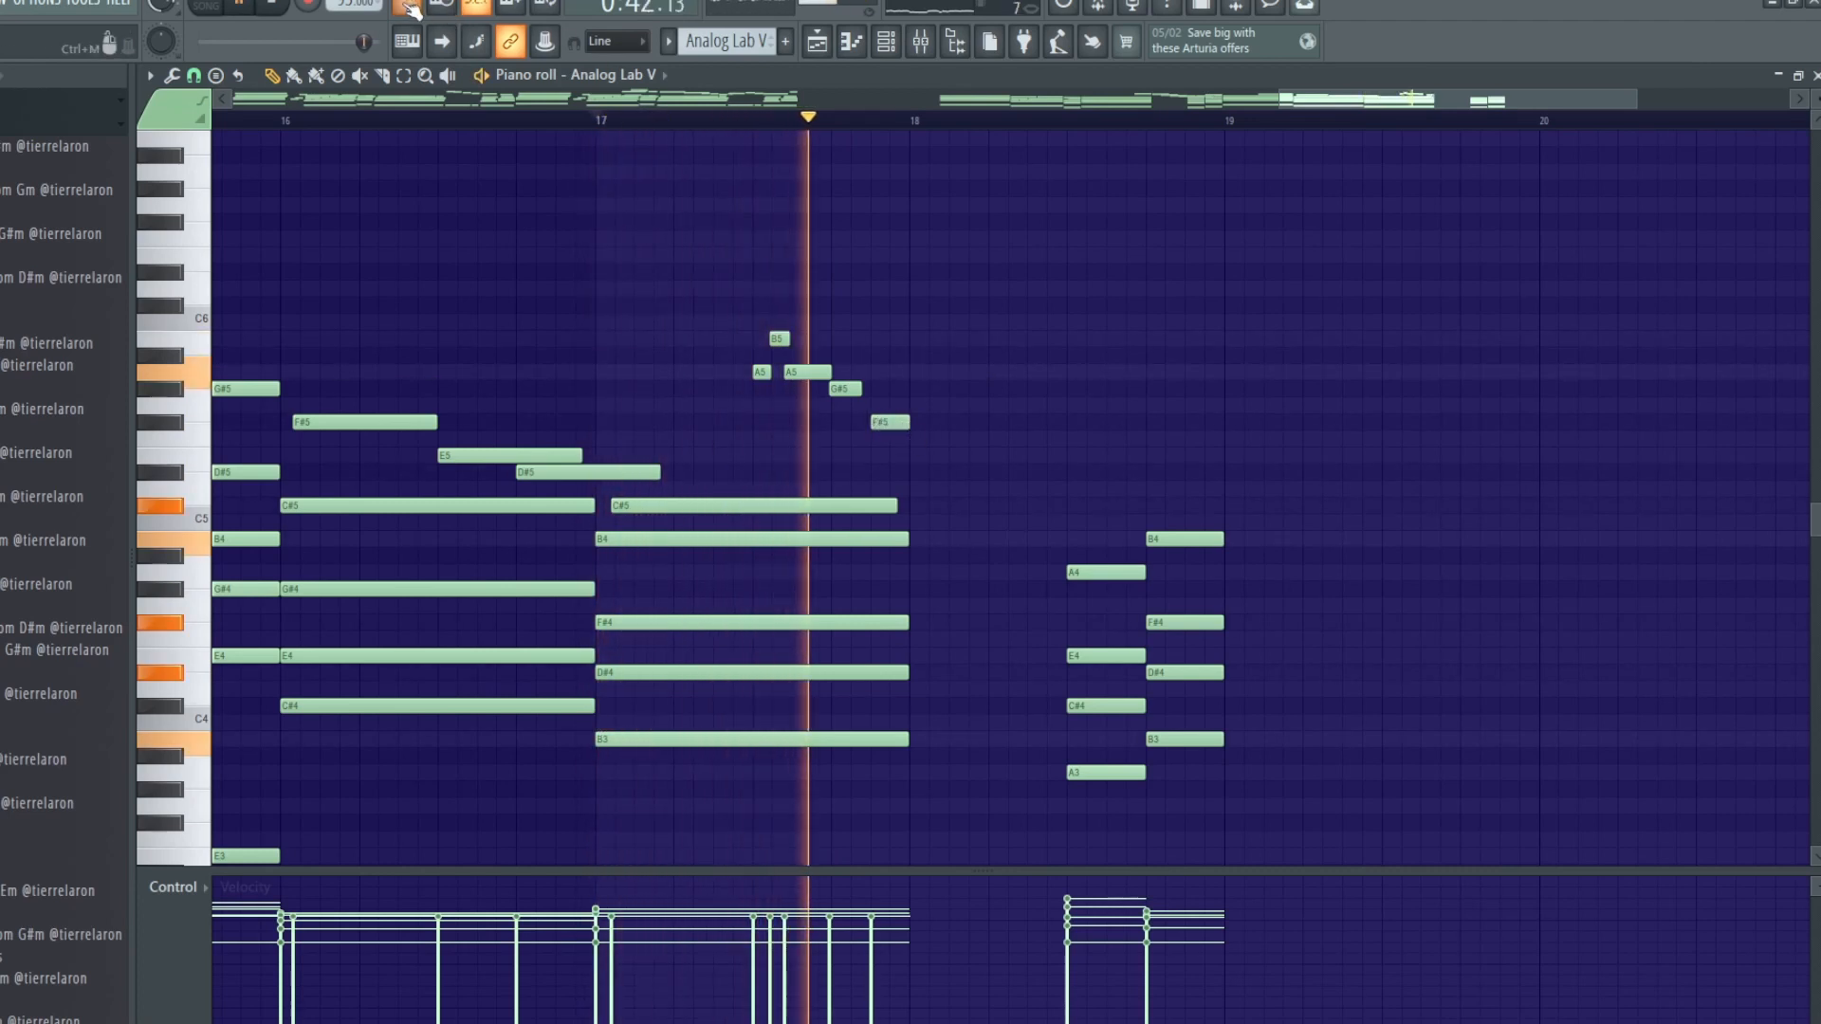
# Continue the run through bar 18 with E5, D#5, C#5, D#5, C#5, B4 and G#4, and lower the last chord's B4 to A4.
pyautogui.click(918, 456)
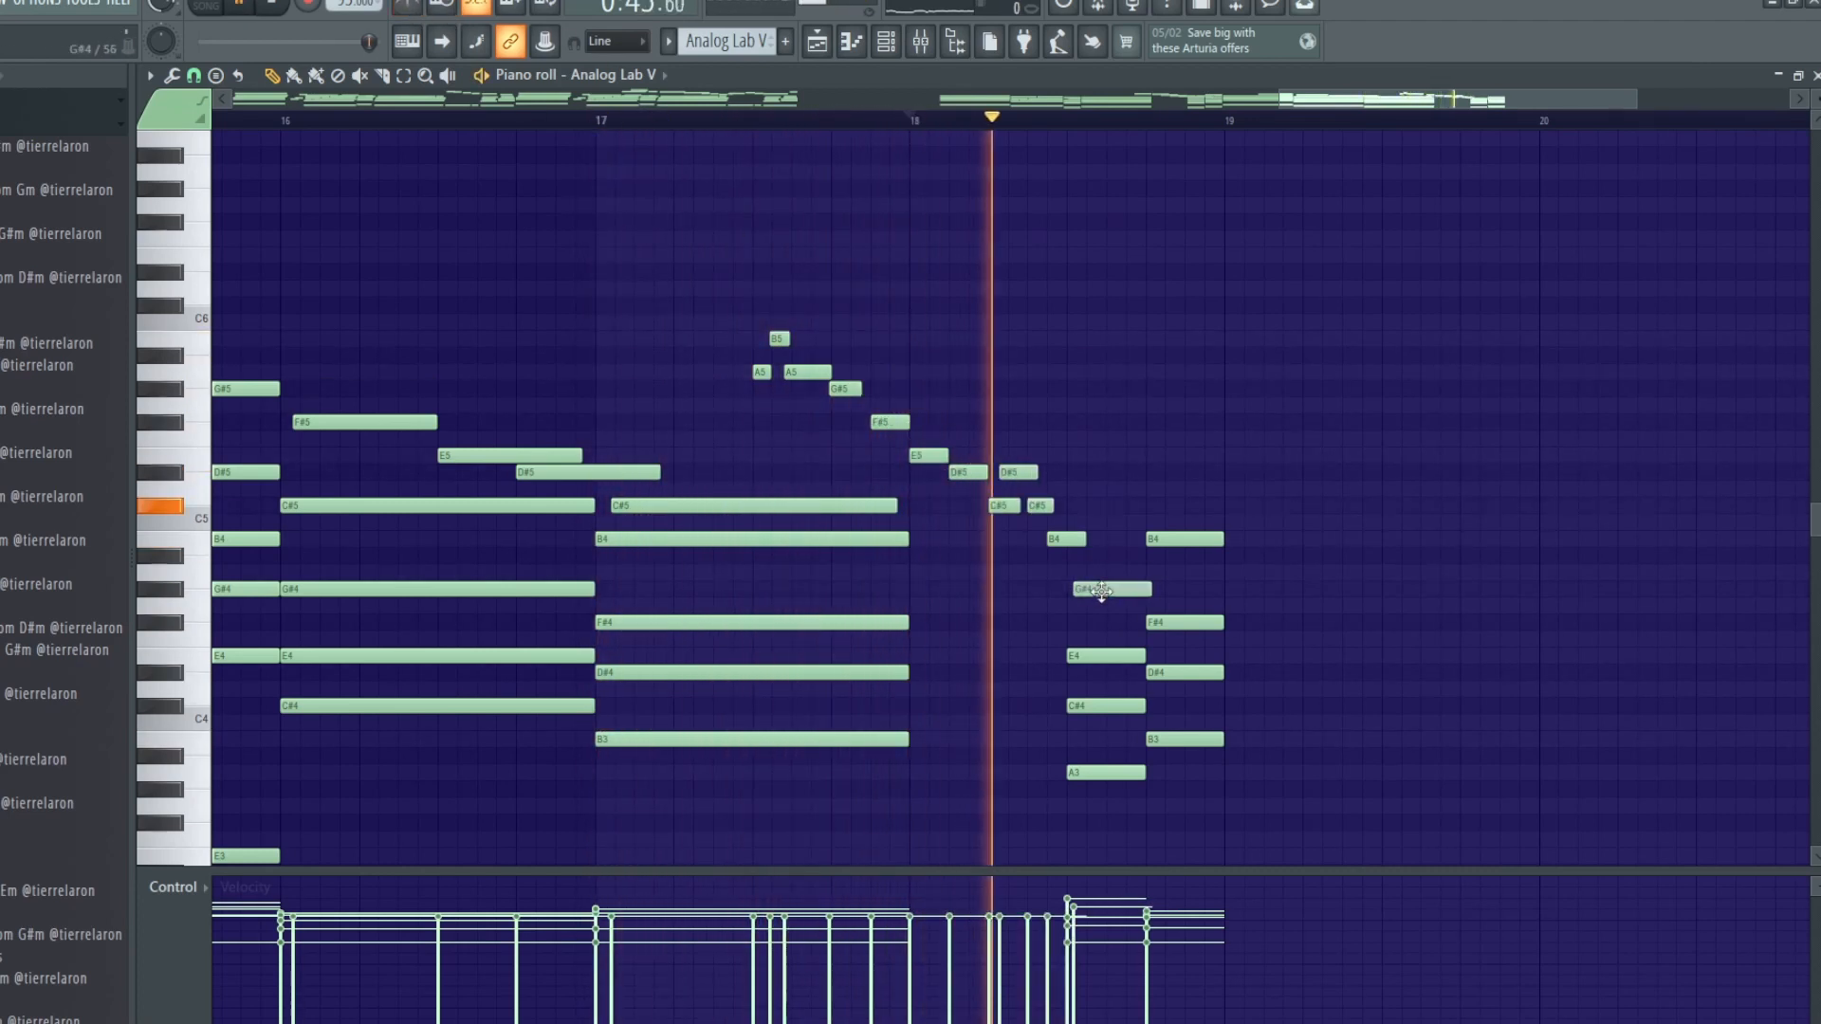
pyautogui.press('space')
pyautogui.press('space')
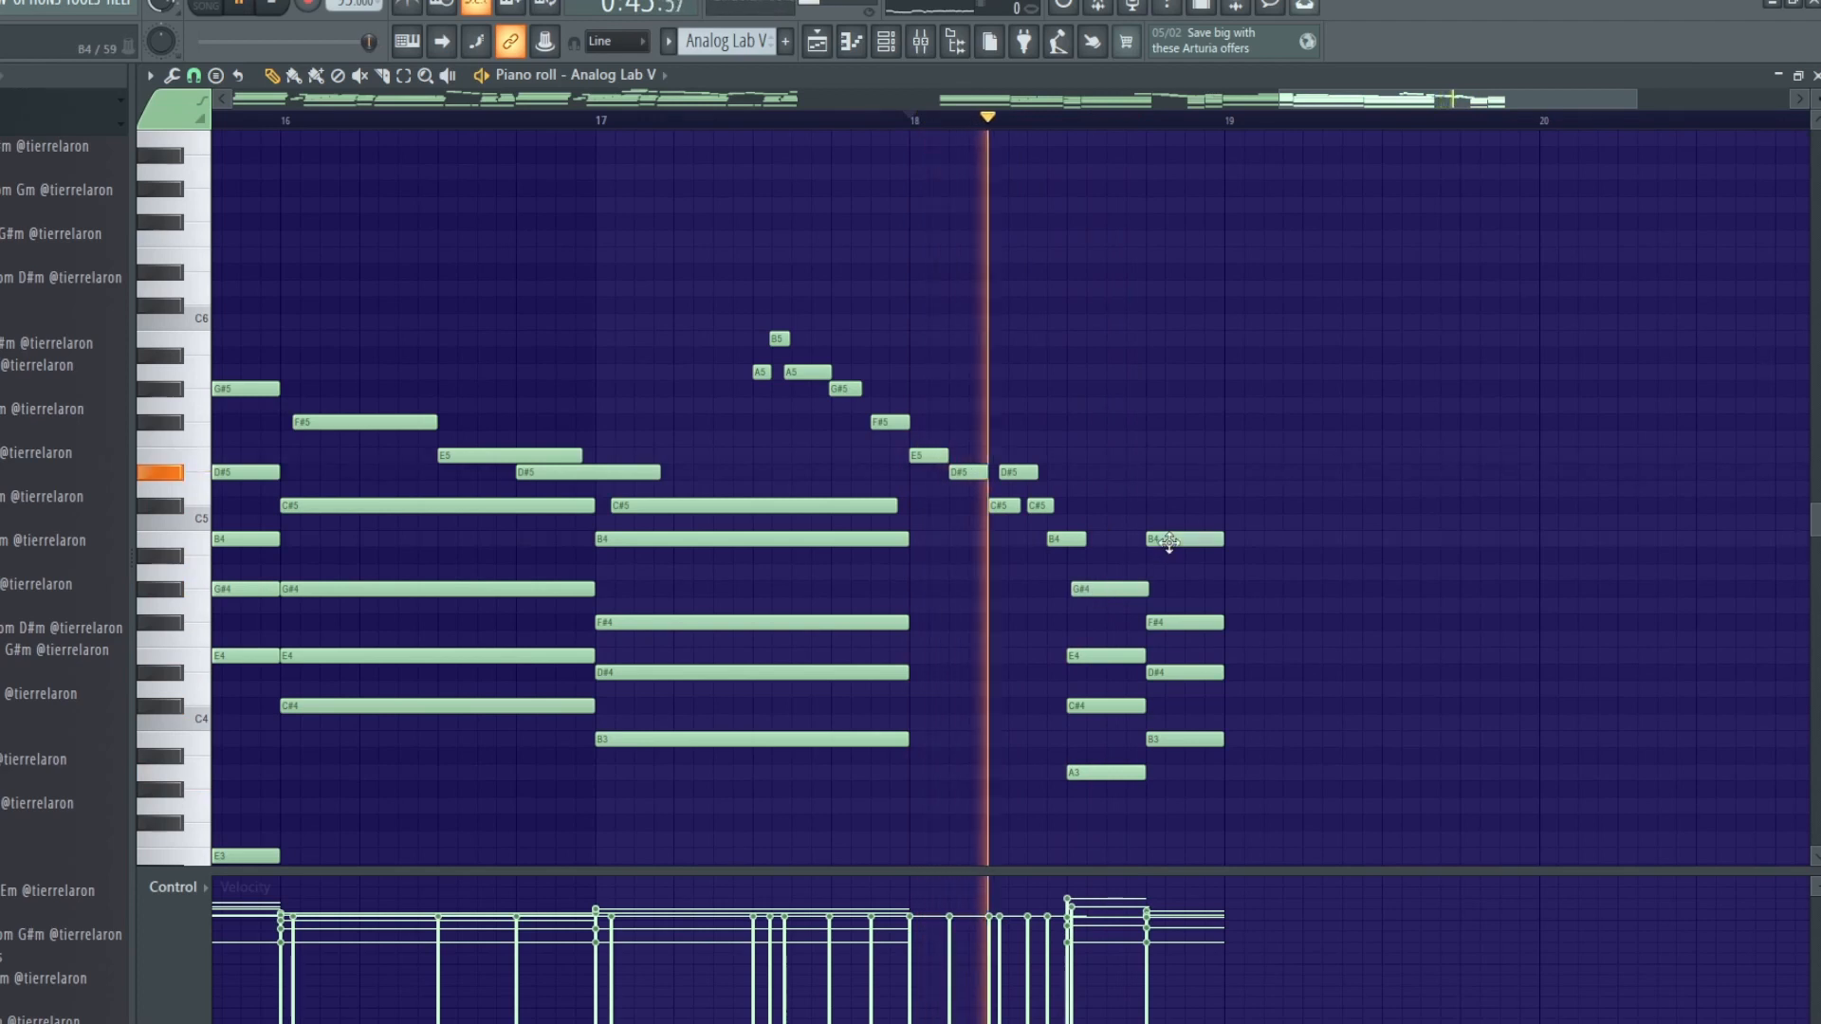
pyautogui.moveTo(1167, 541); pyautogui.dragTo(1174, 580)
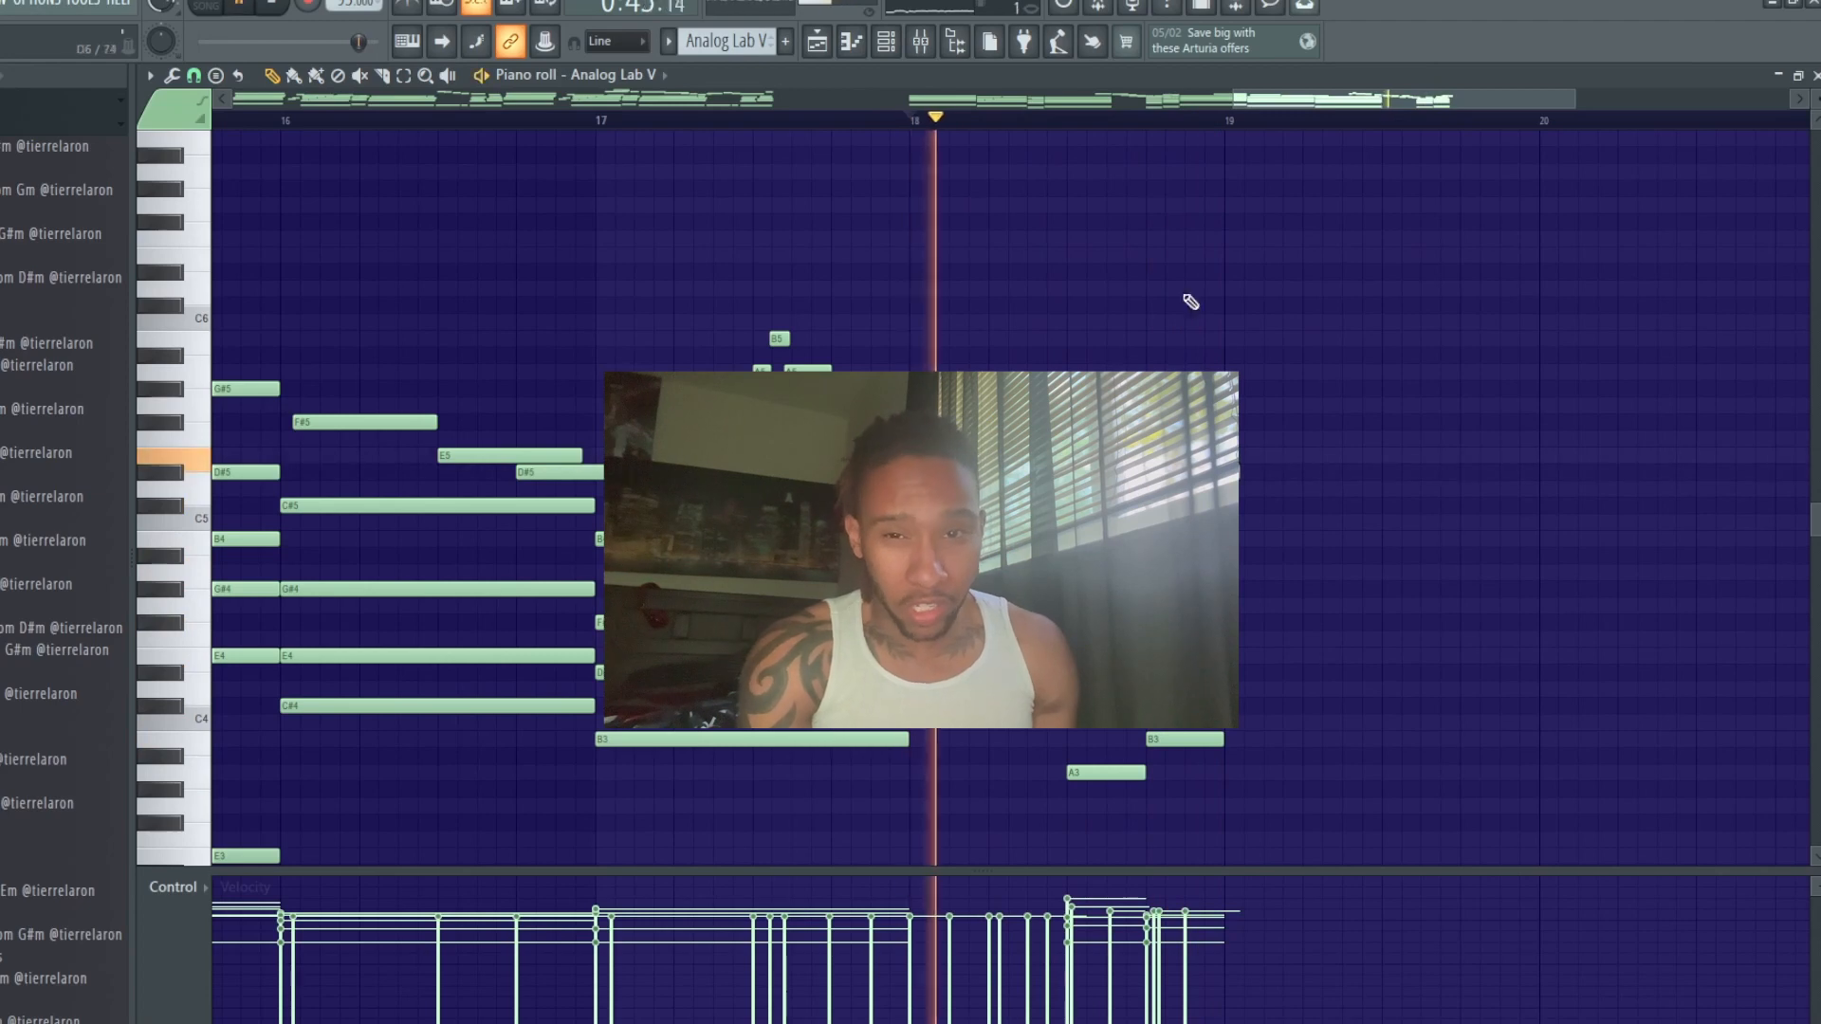
# Select all notes of the new progression from bar 11 to bar 19 and transpose them down two semitones.
pyautogui.moveTo(1236, 100); pyautogui.dragTo(953, 100)
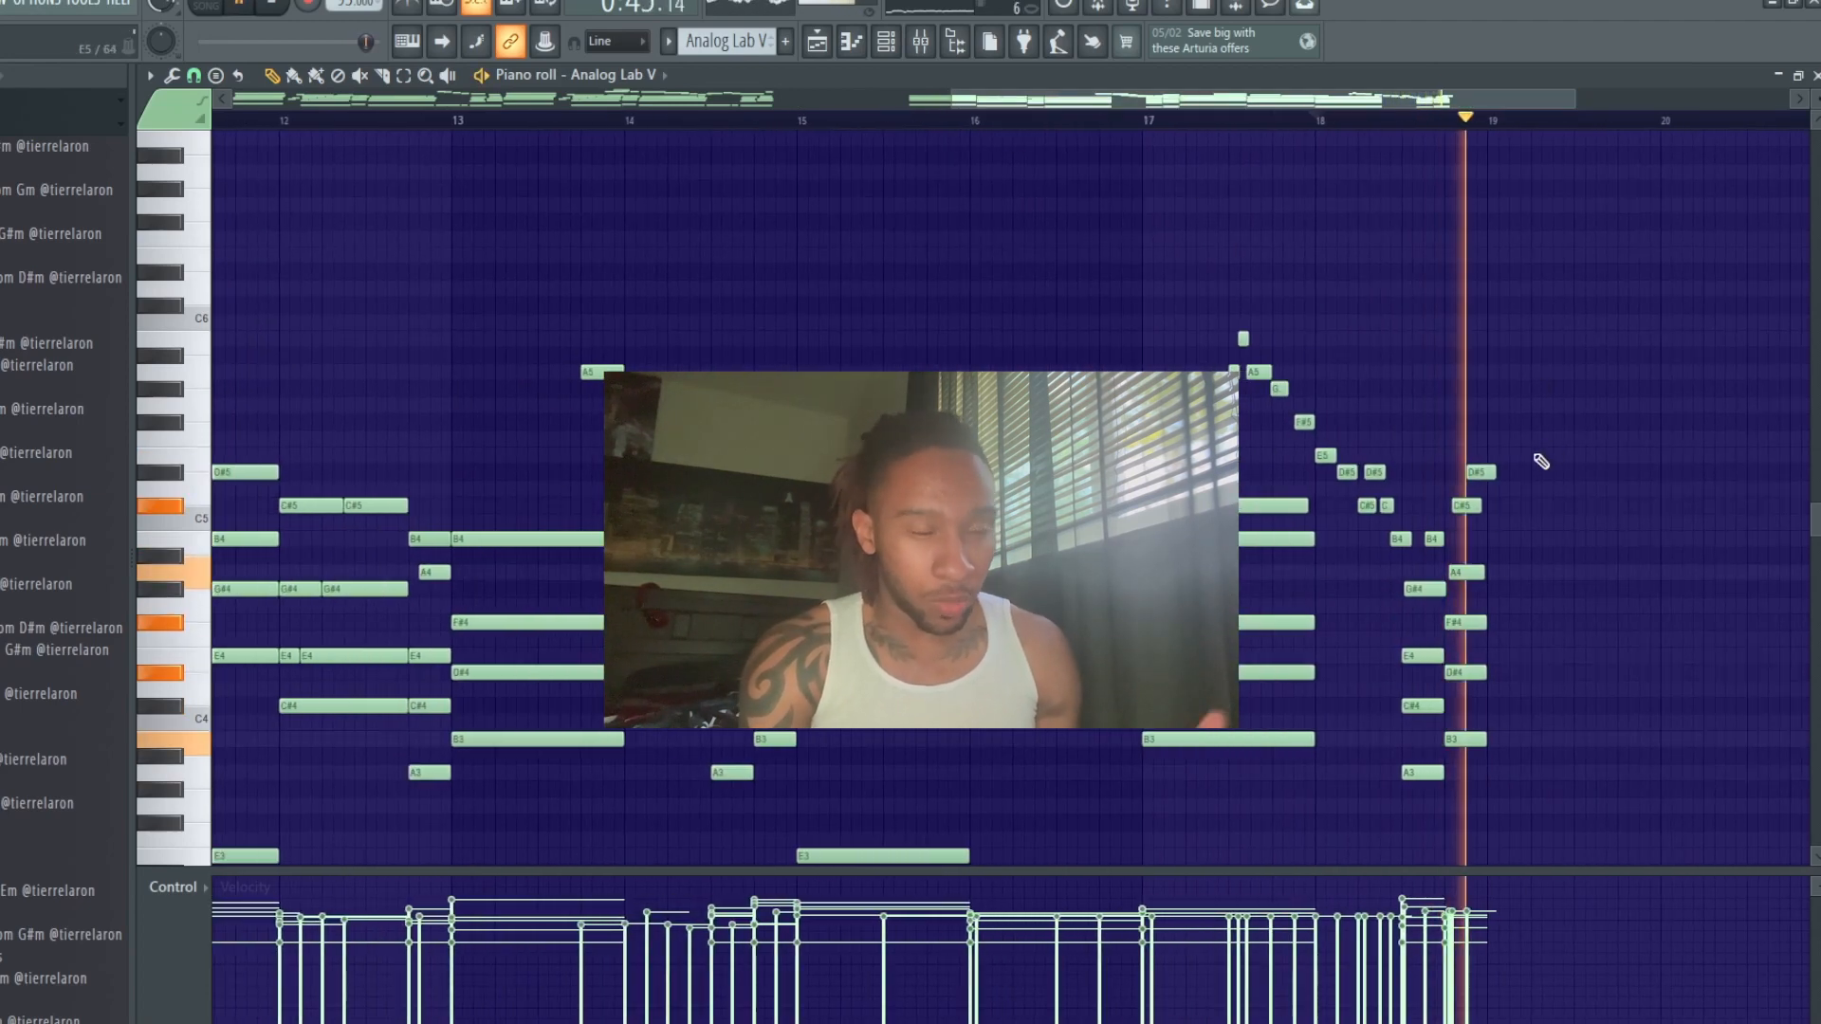
pyautogui.moveTo(1593, 206); pyautogui.dragTo(353, 658)
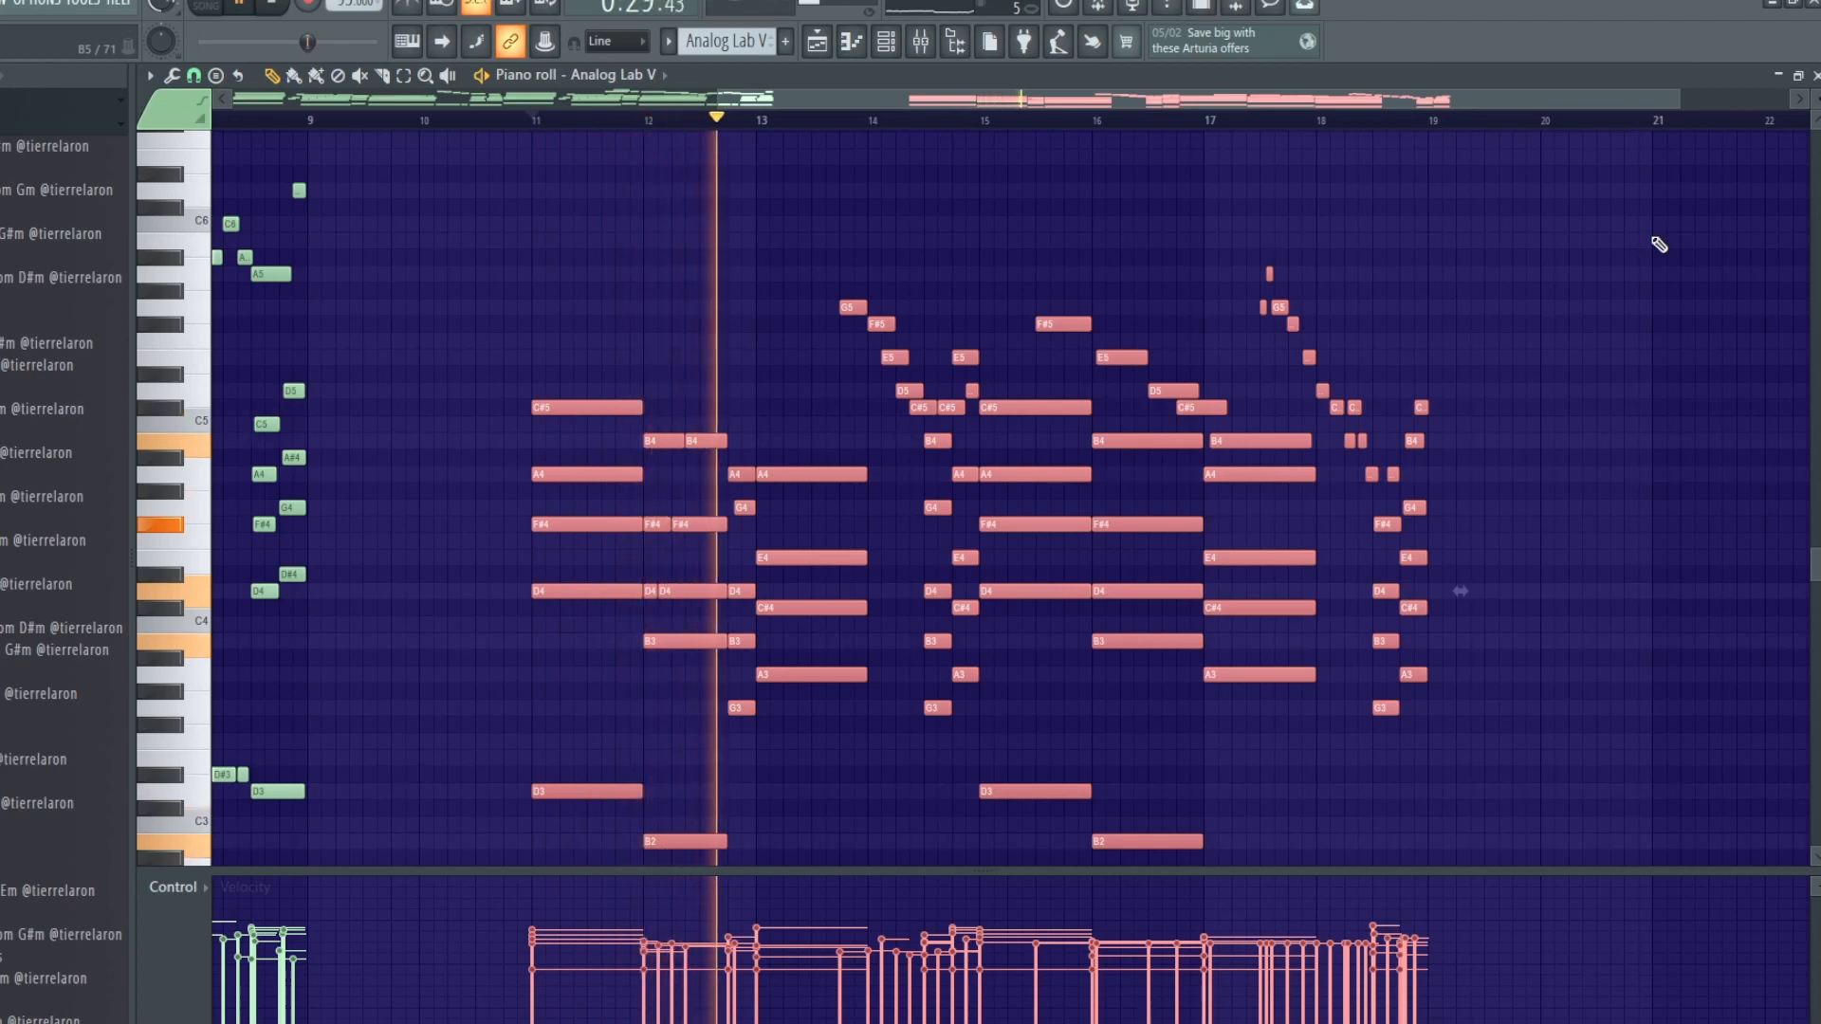
pyautogui.scroll(-2, 1658, 244)
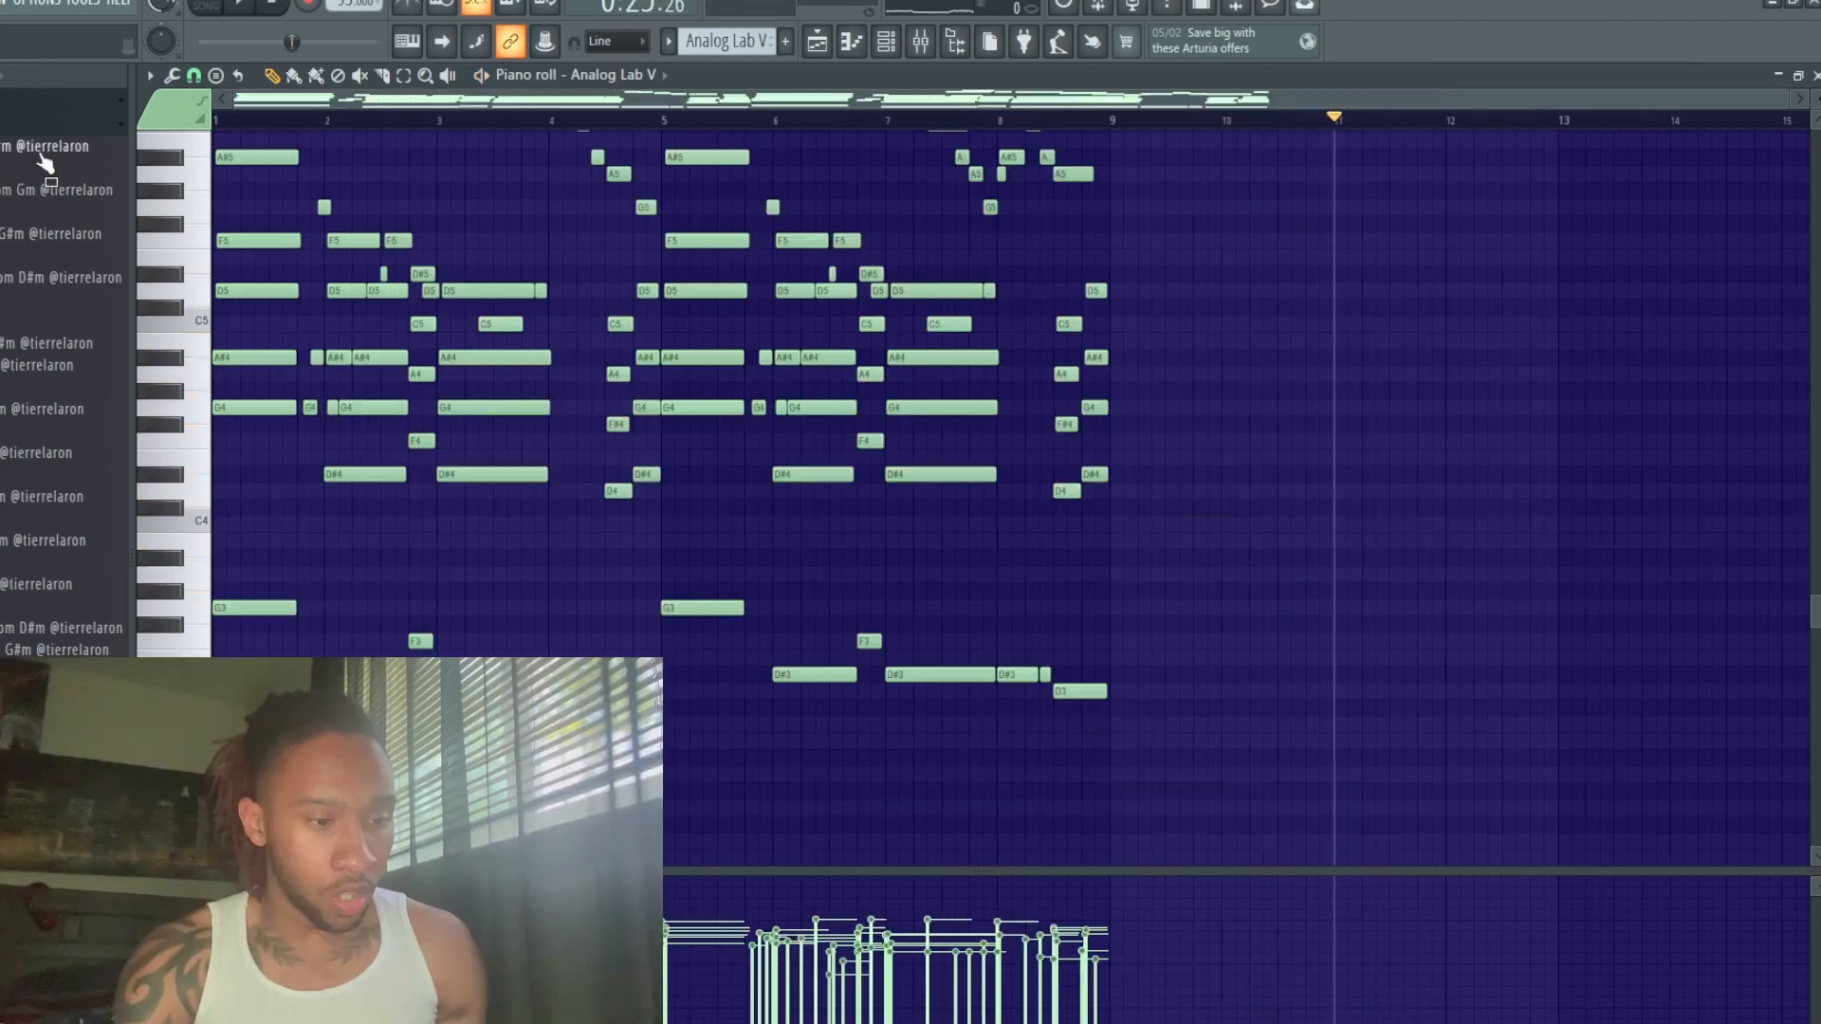
# Examine the RC-20 Retro Color and Fruity parametric EQ 2 settings on the Analog Lab V mixer channel.
pyautogui.scroll(3, 750, 439)
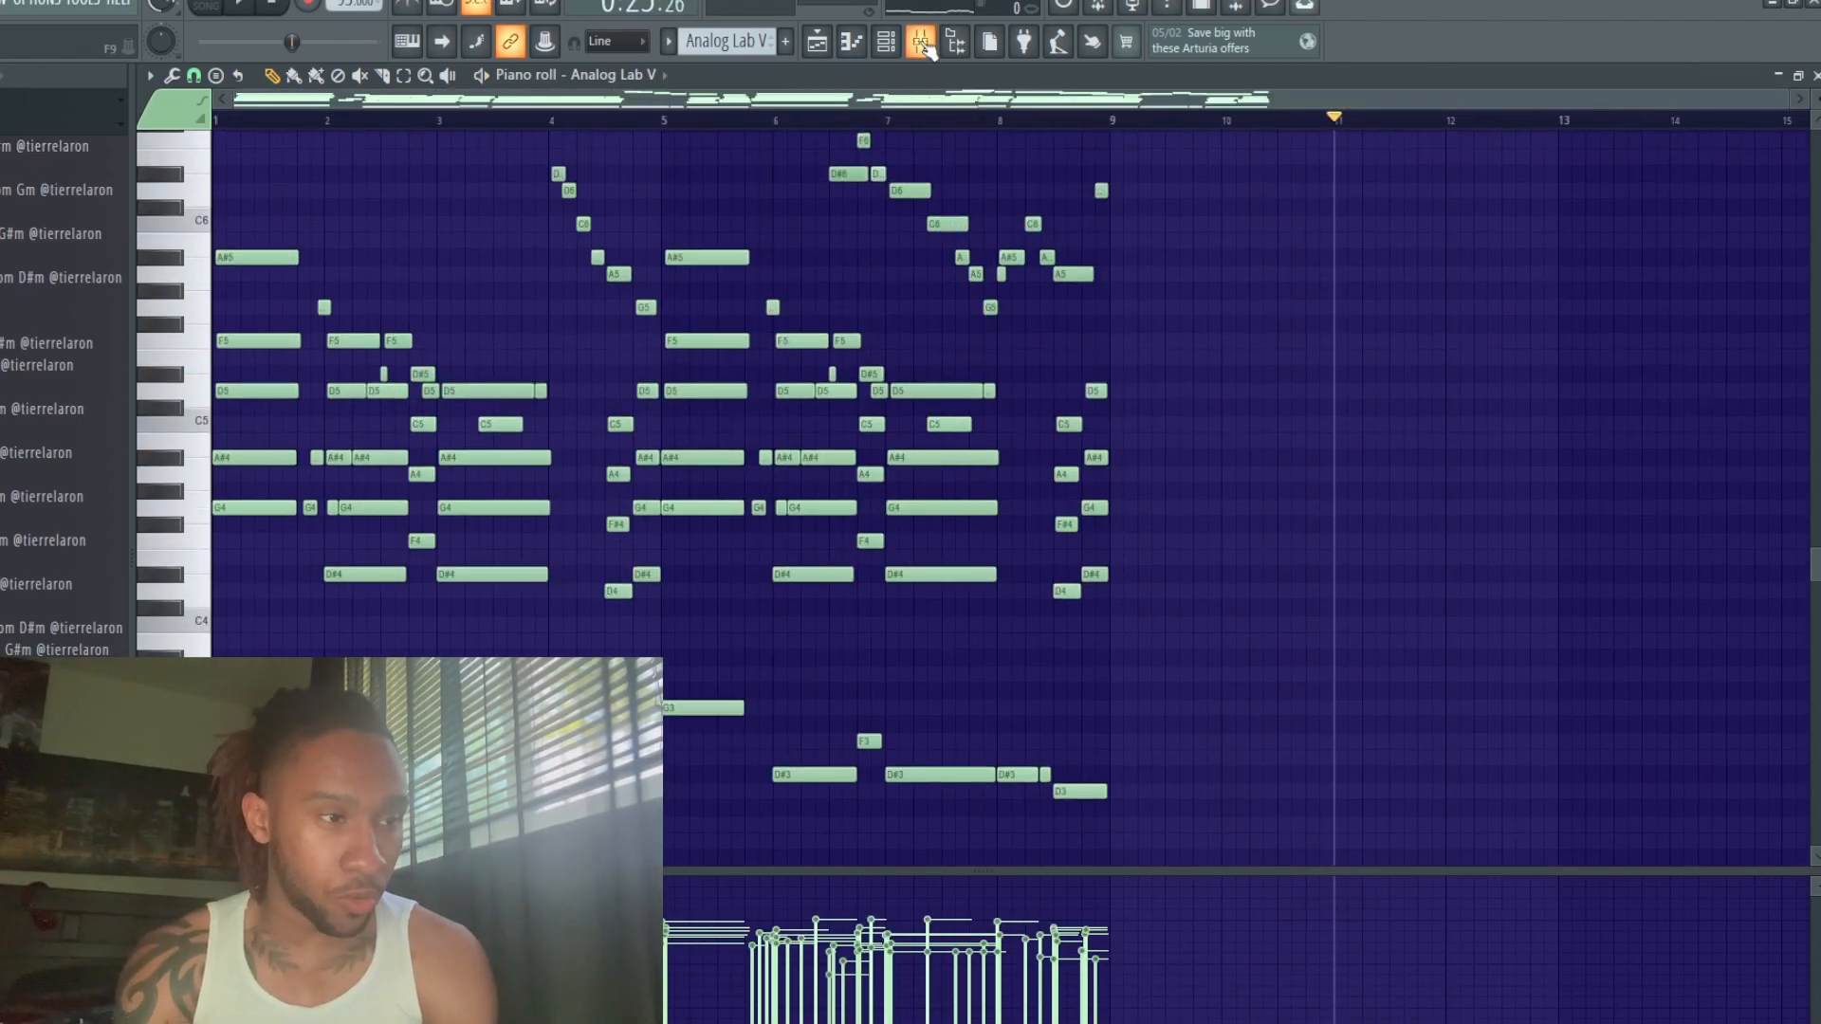
pyautogui.click(922, 44)
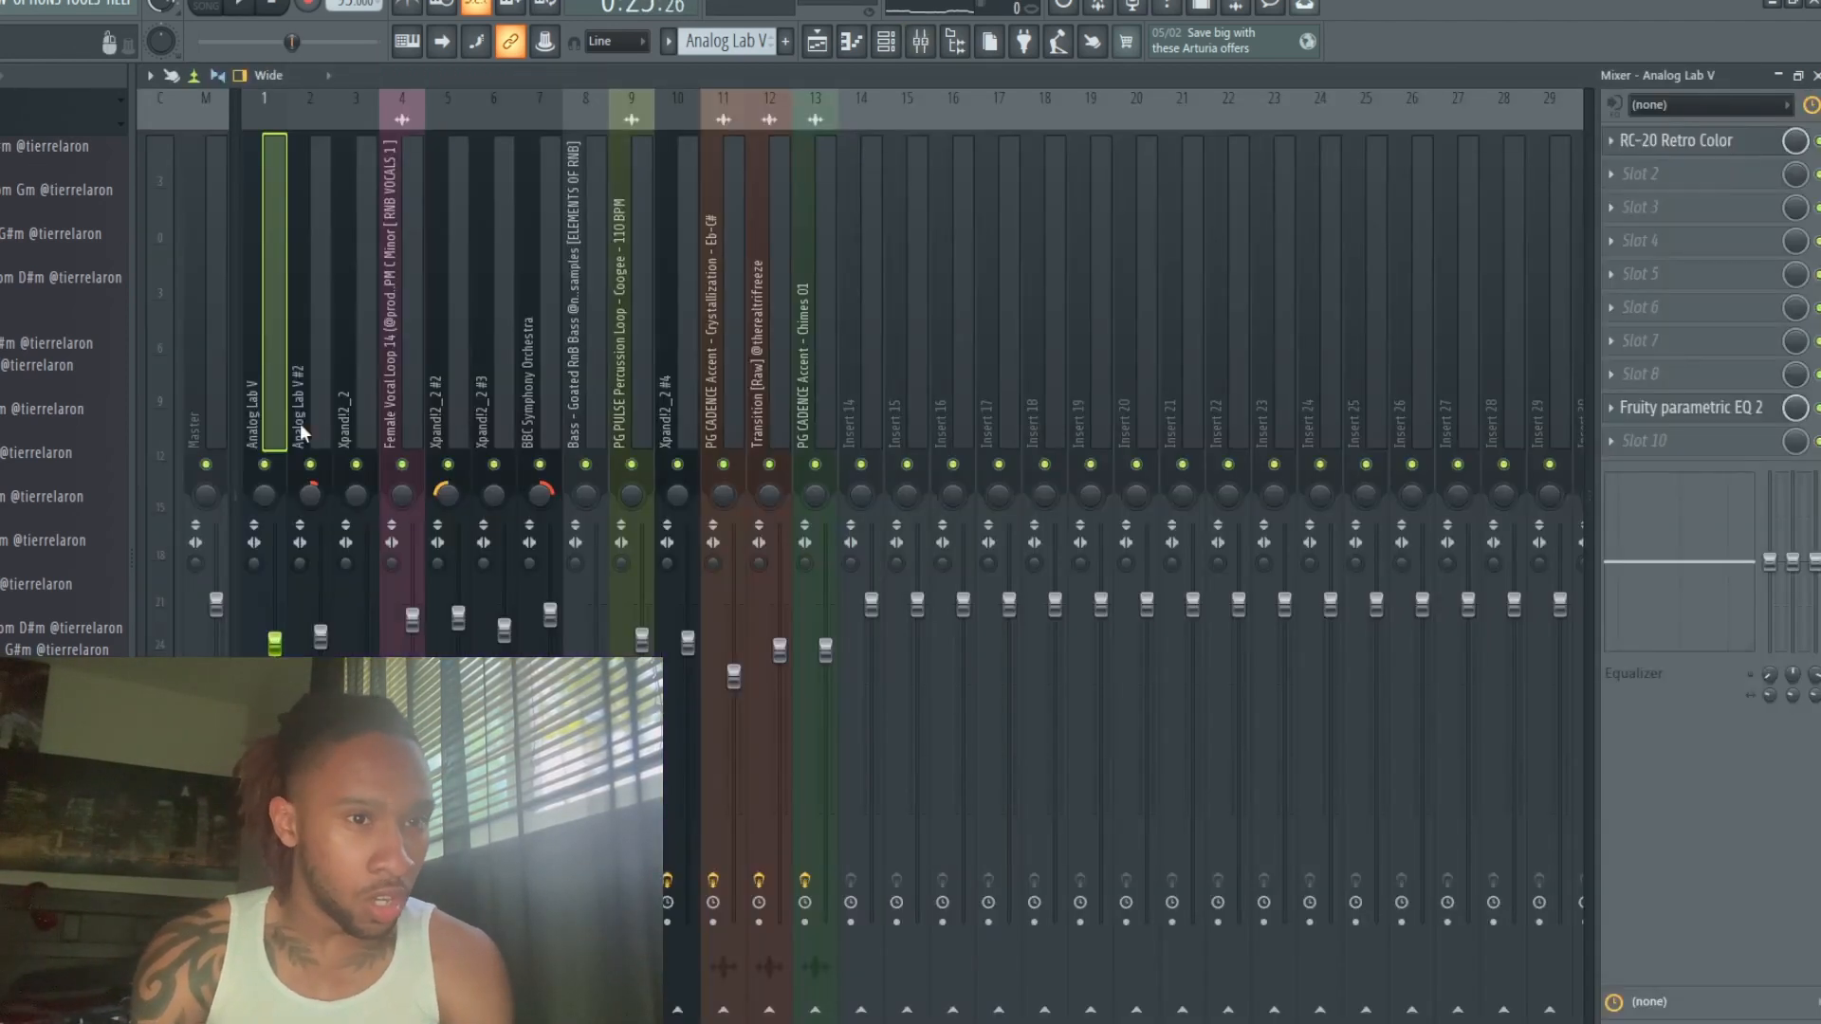
pyautogui.click(1722, 142)
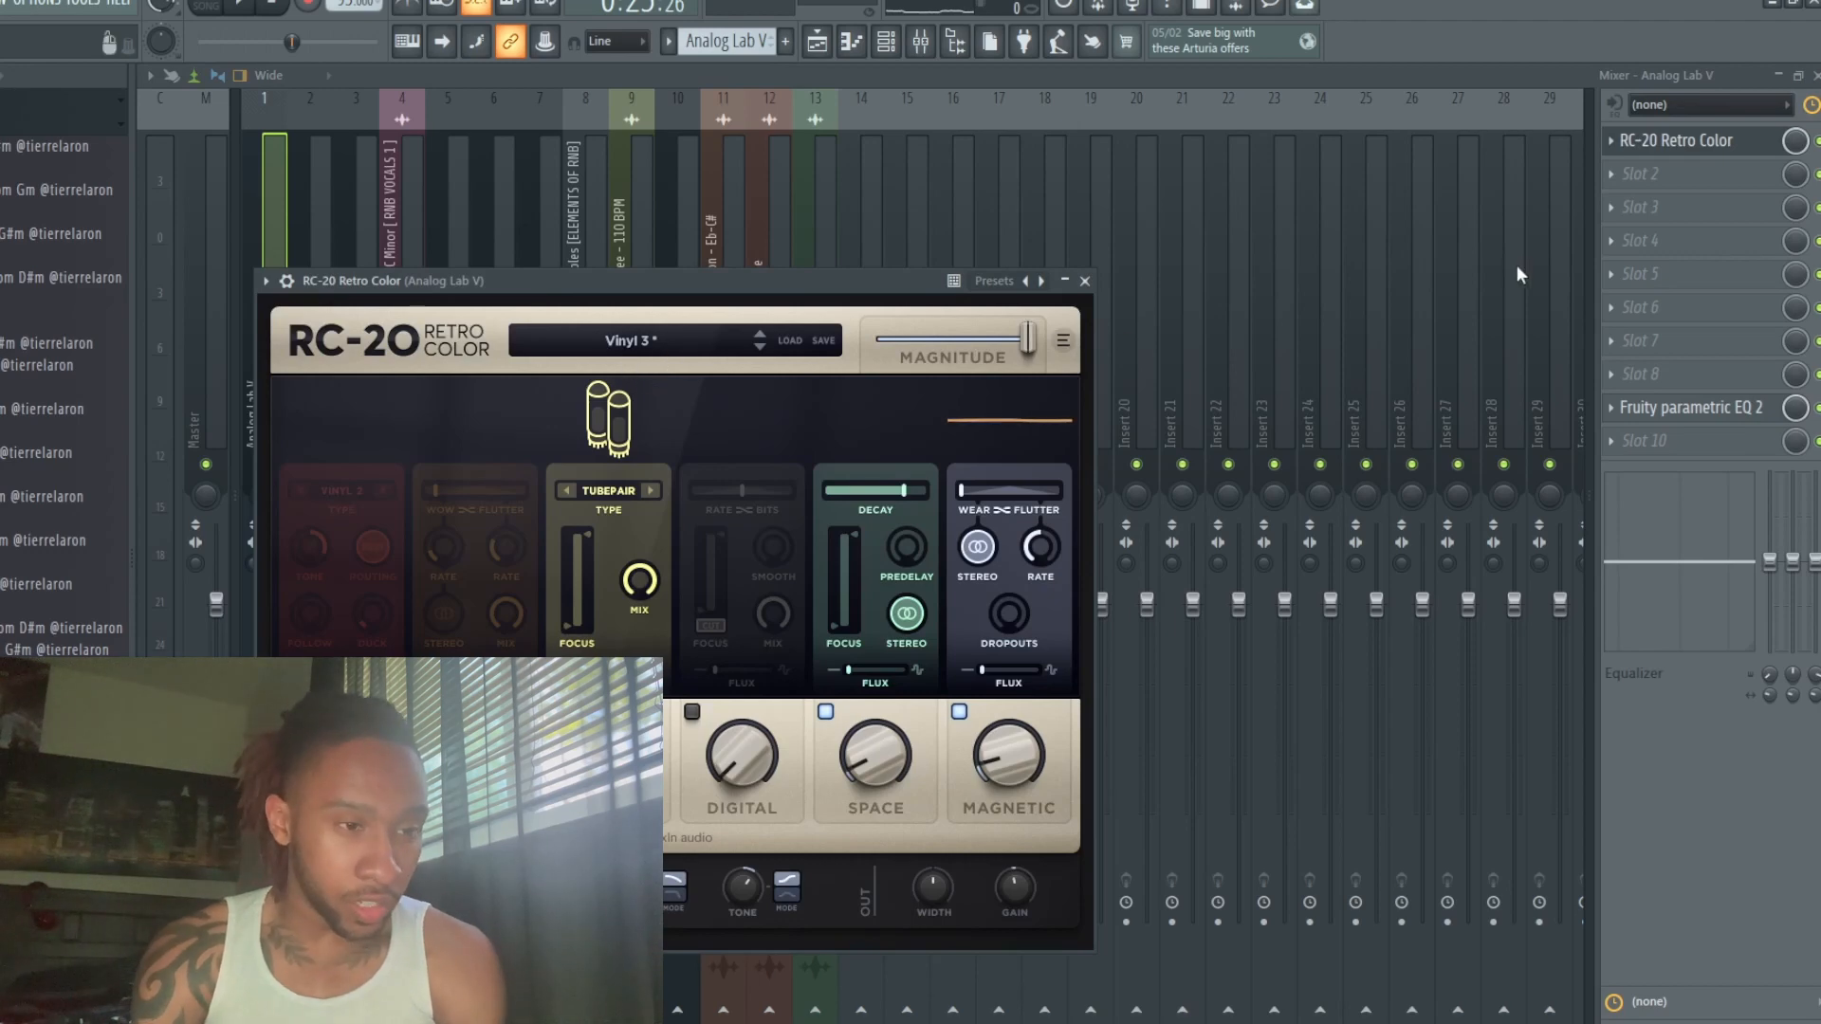
pyautogui.click(1702, 411)
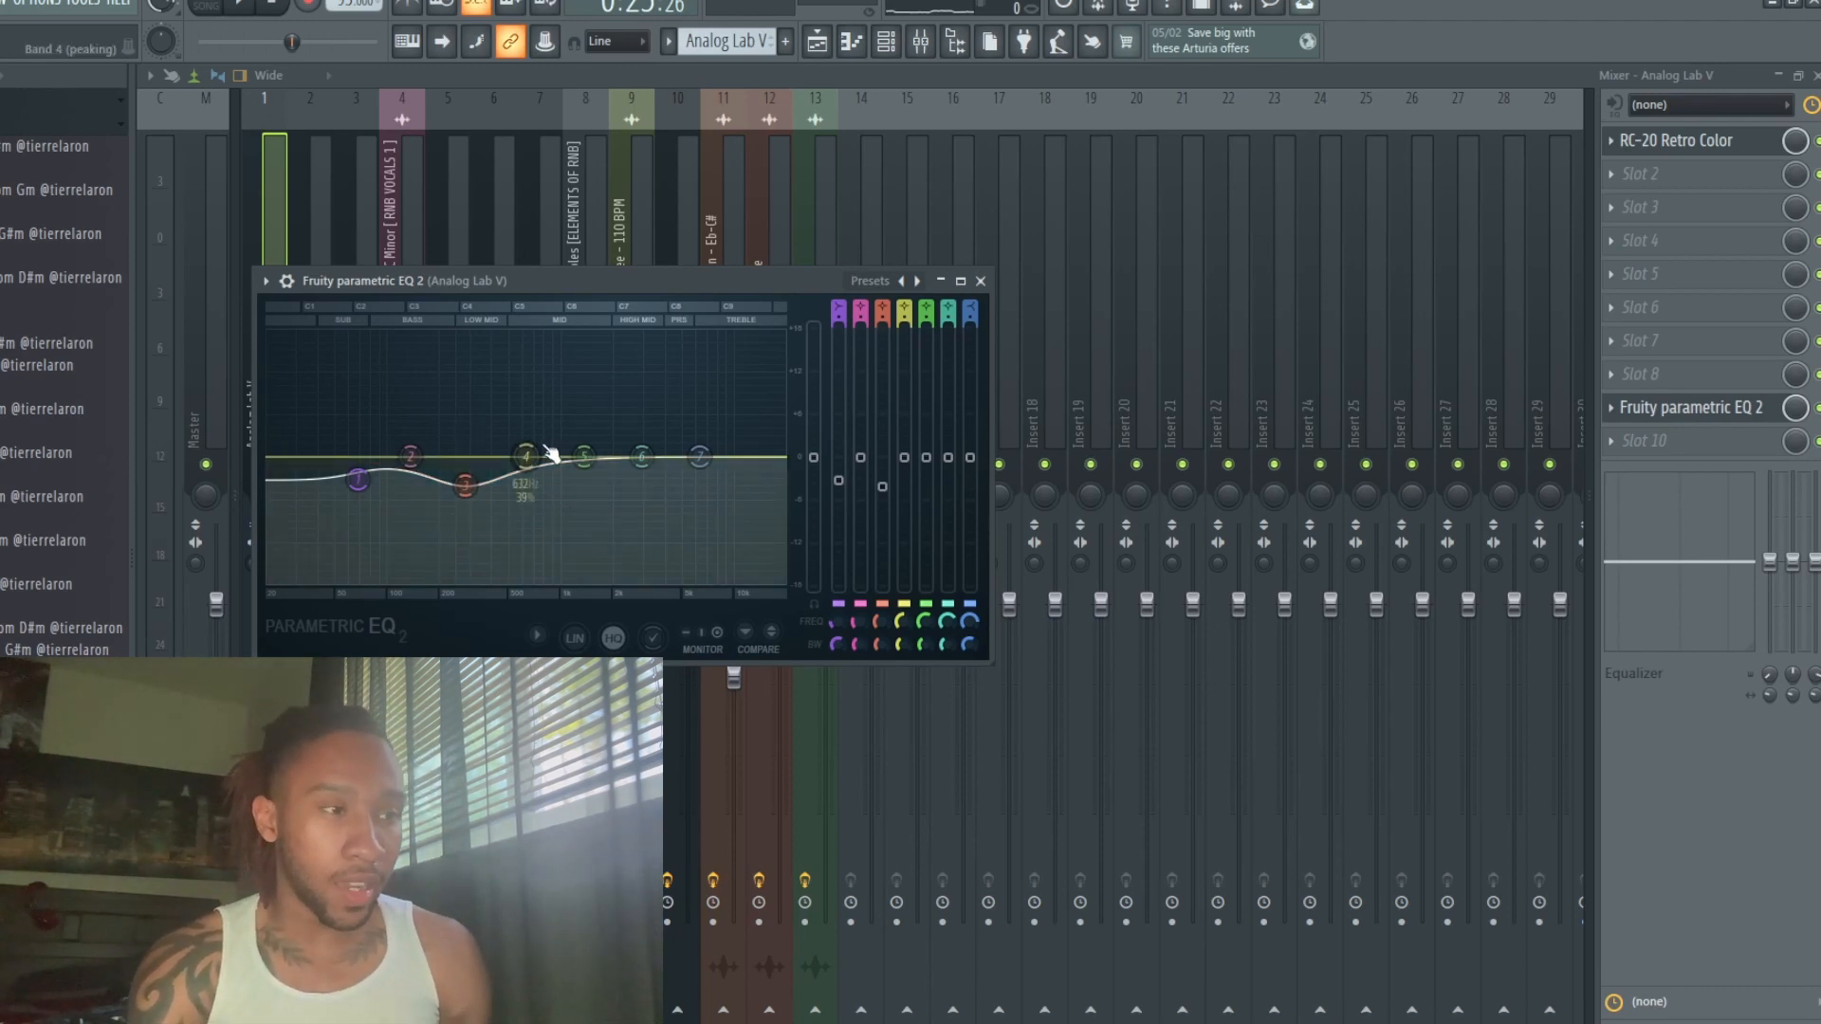
# Open the Analog Lab V #2 pattern in the piano roll and play it through.
pyautogui.click(824, 47)
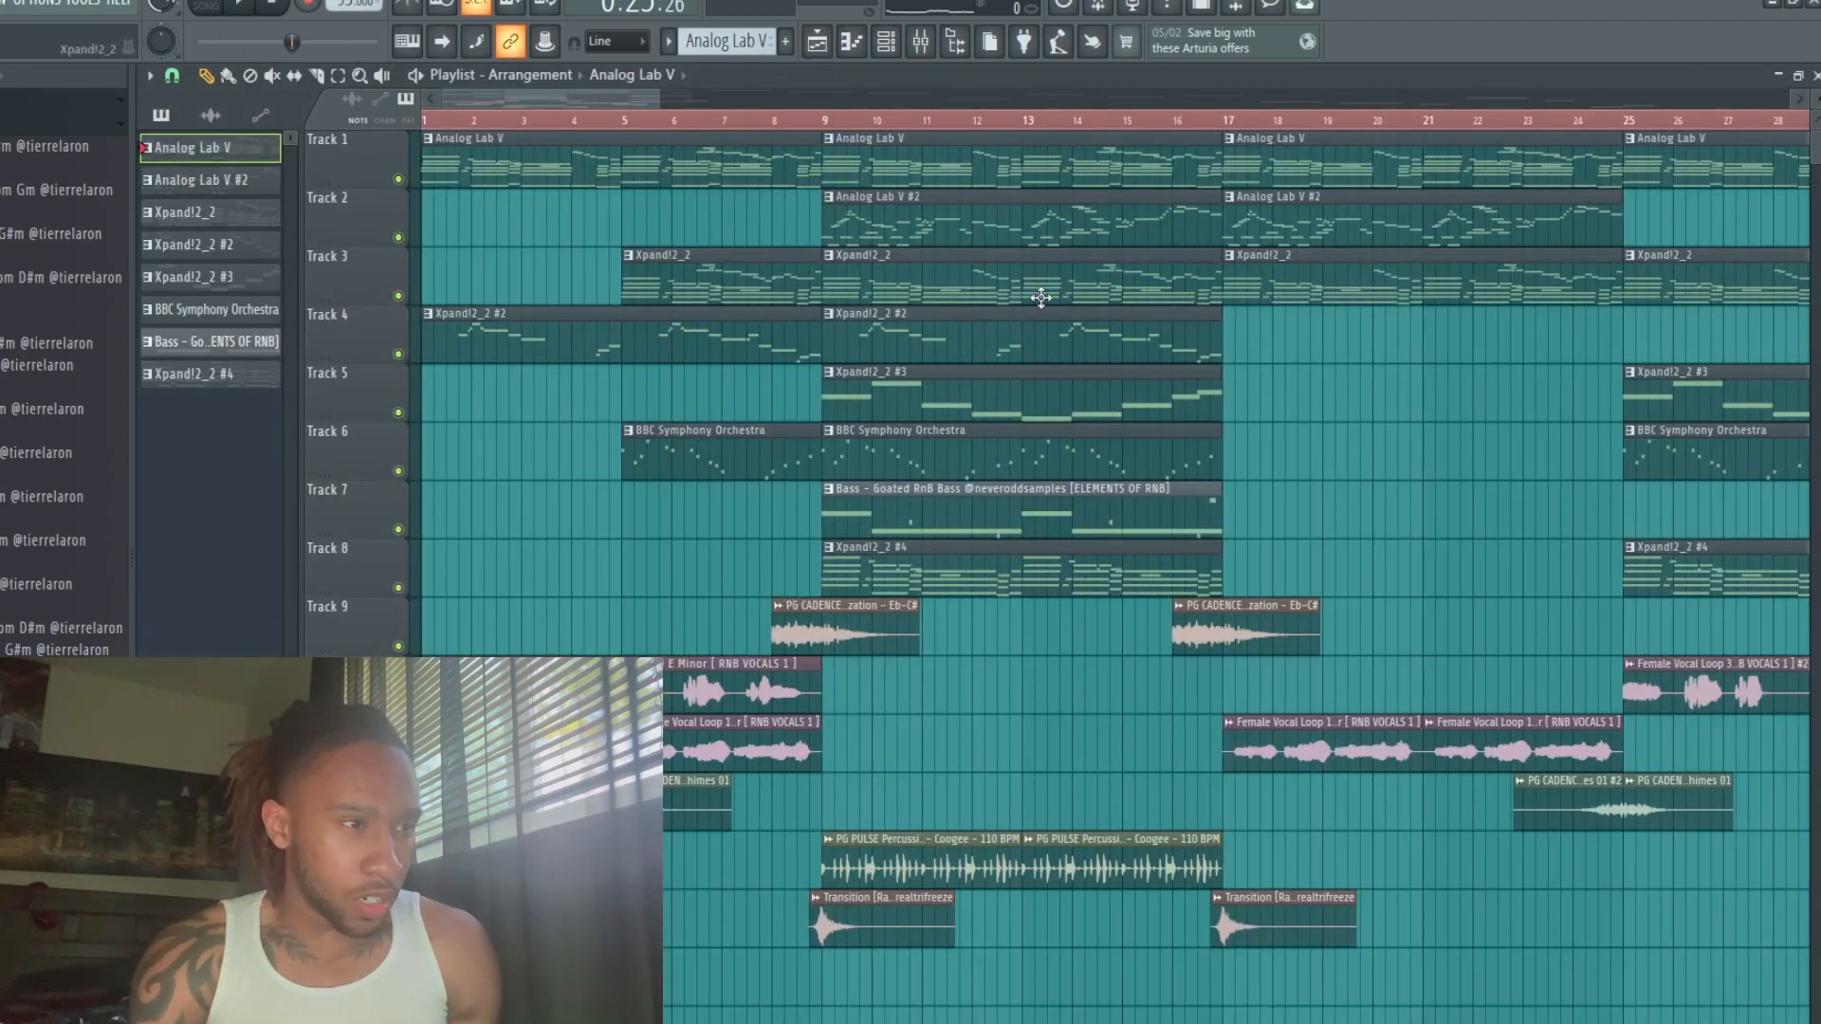
pyautogui.click(890, 51)
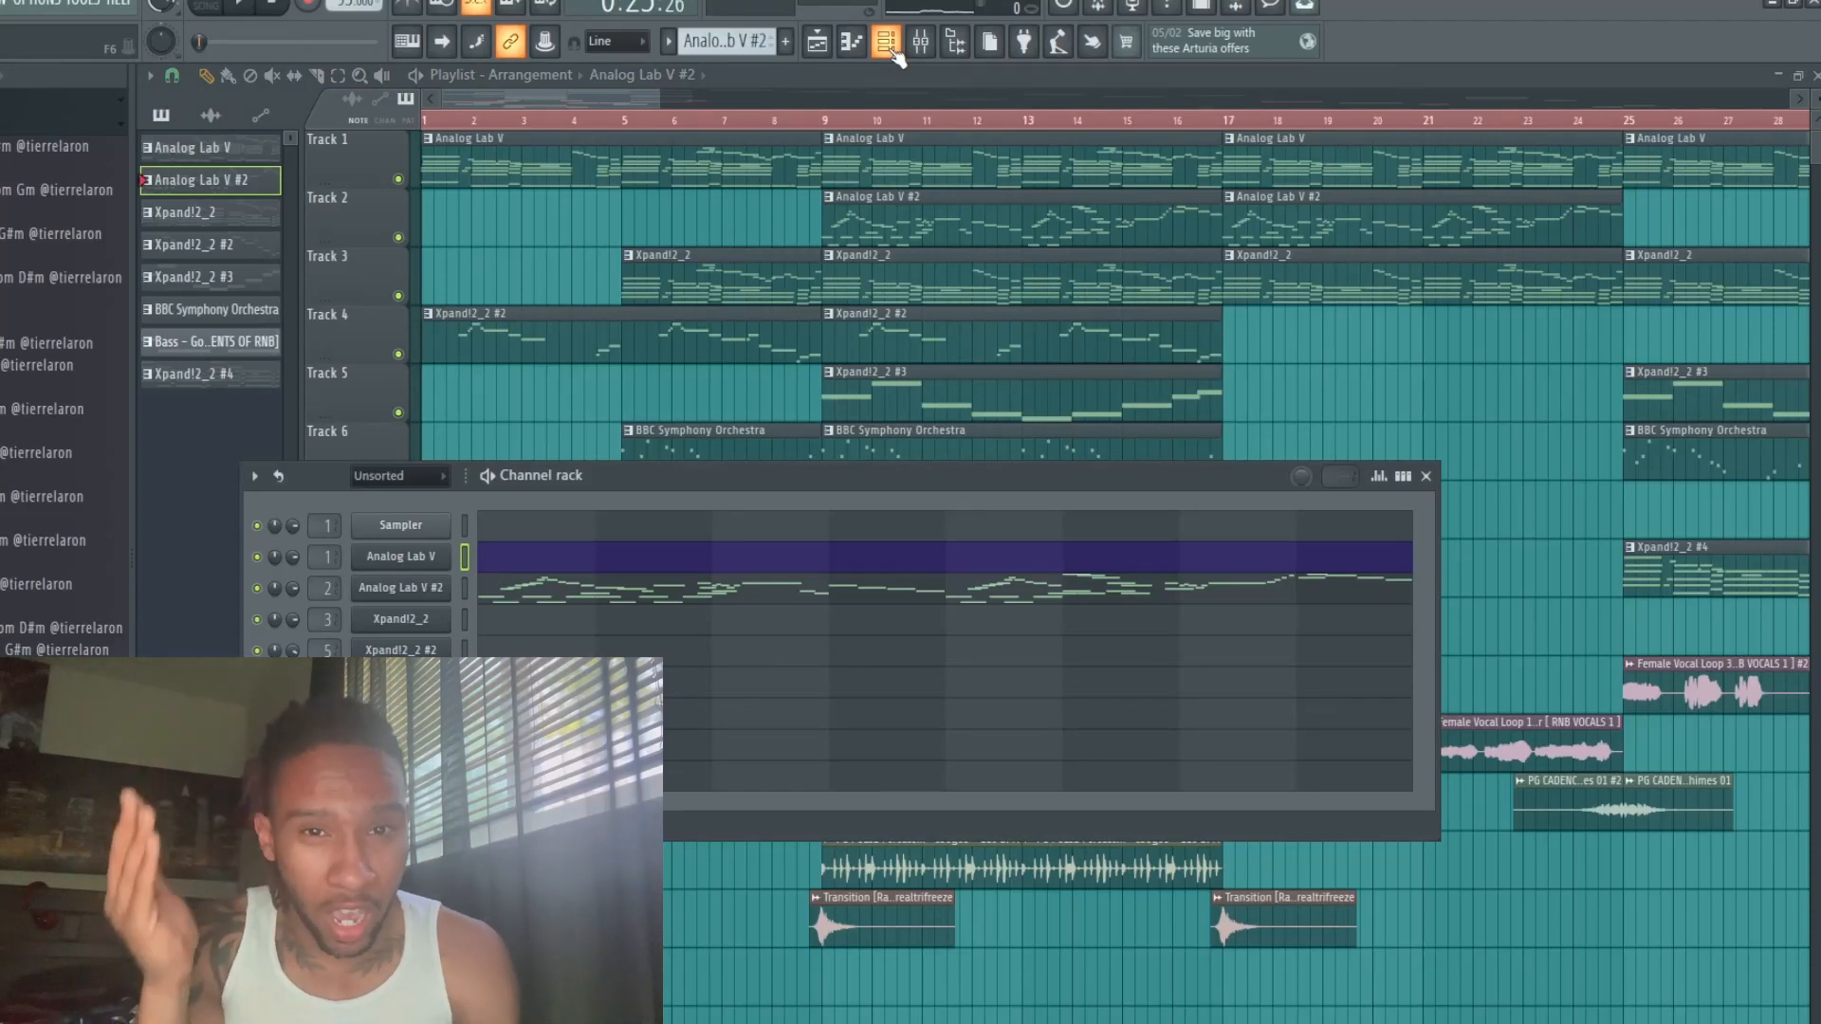
pyautogui.click(671, 595)
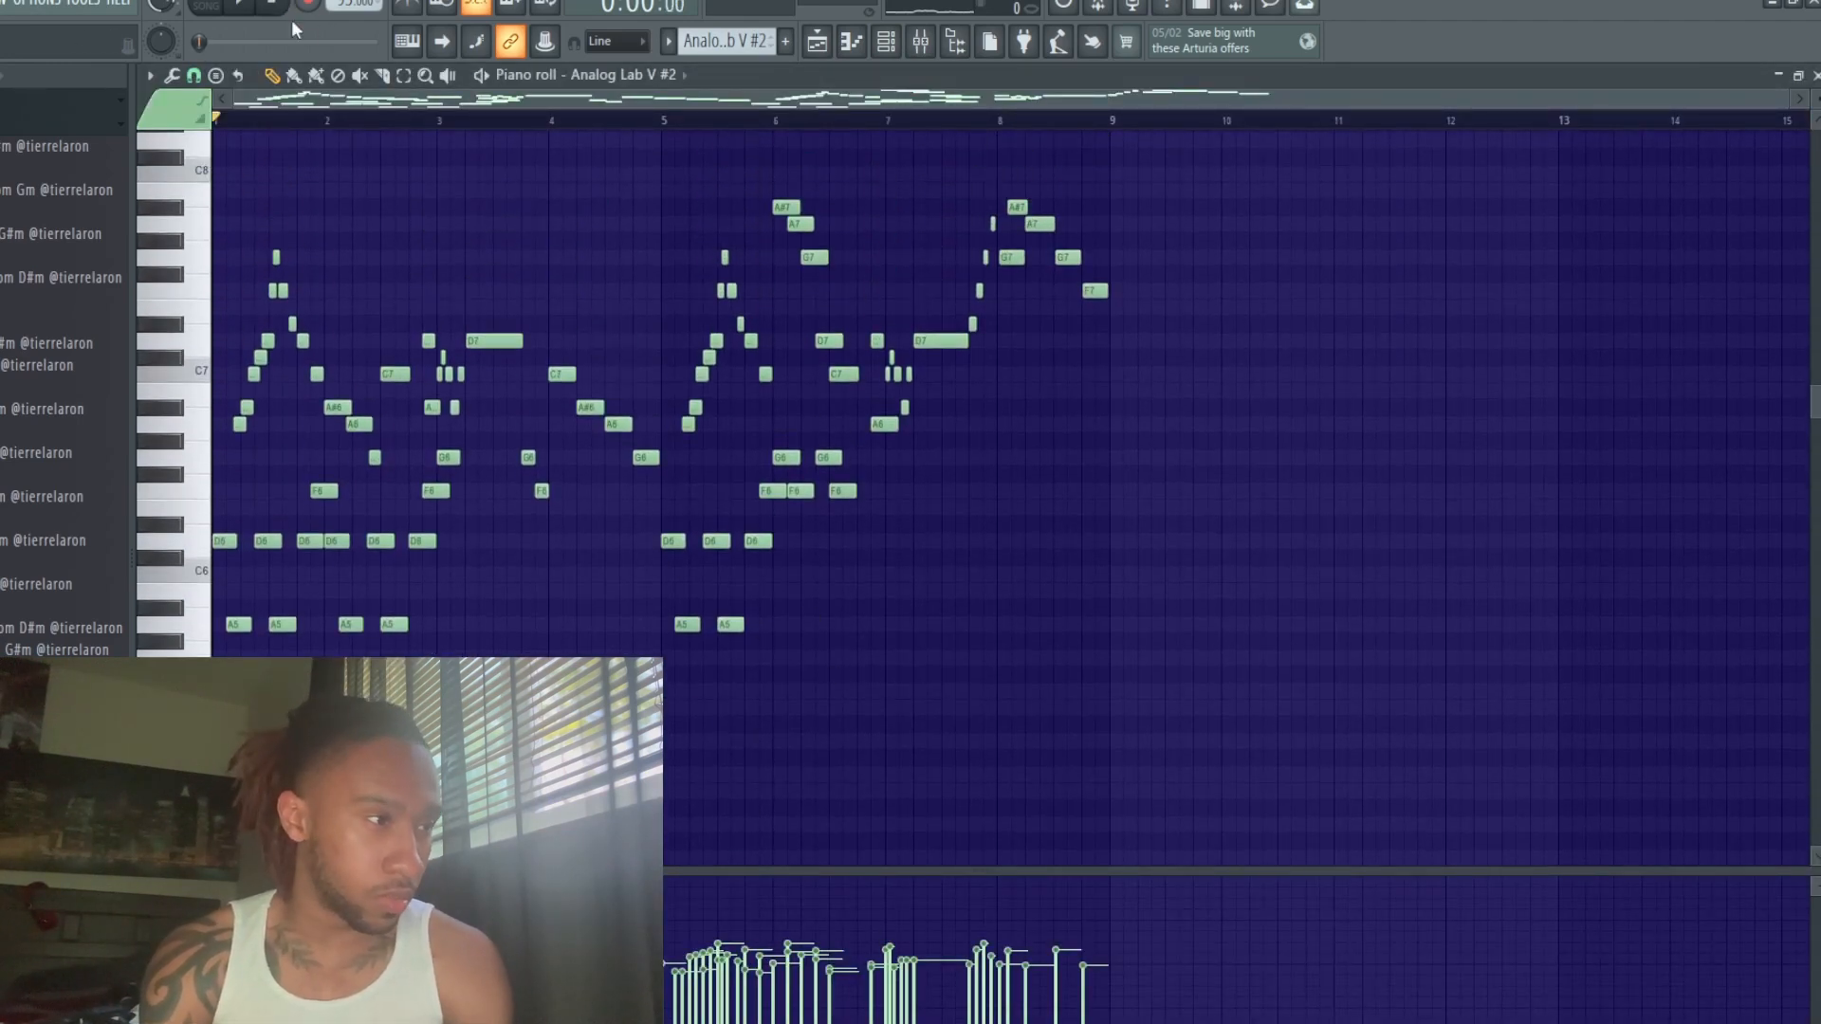
pyautogui.click(243, 8)
pyautogui.scroll(1, 1381, 533)
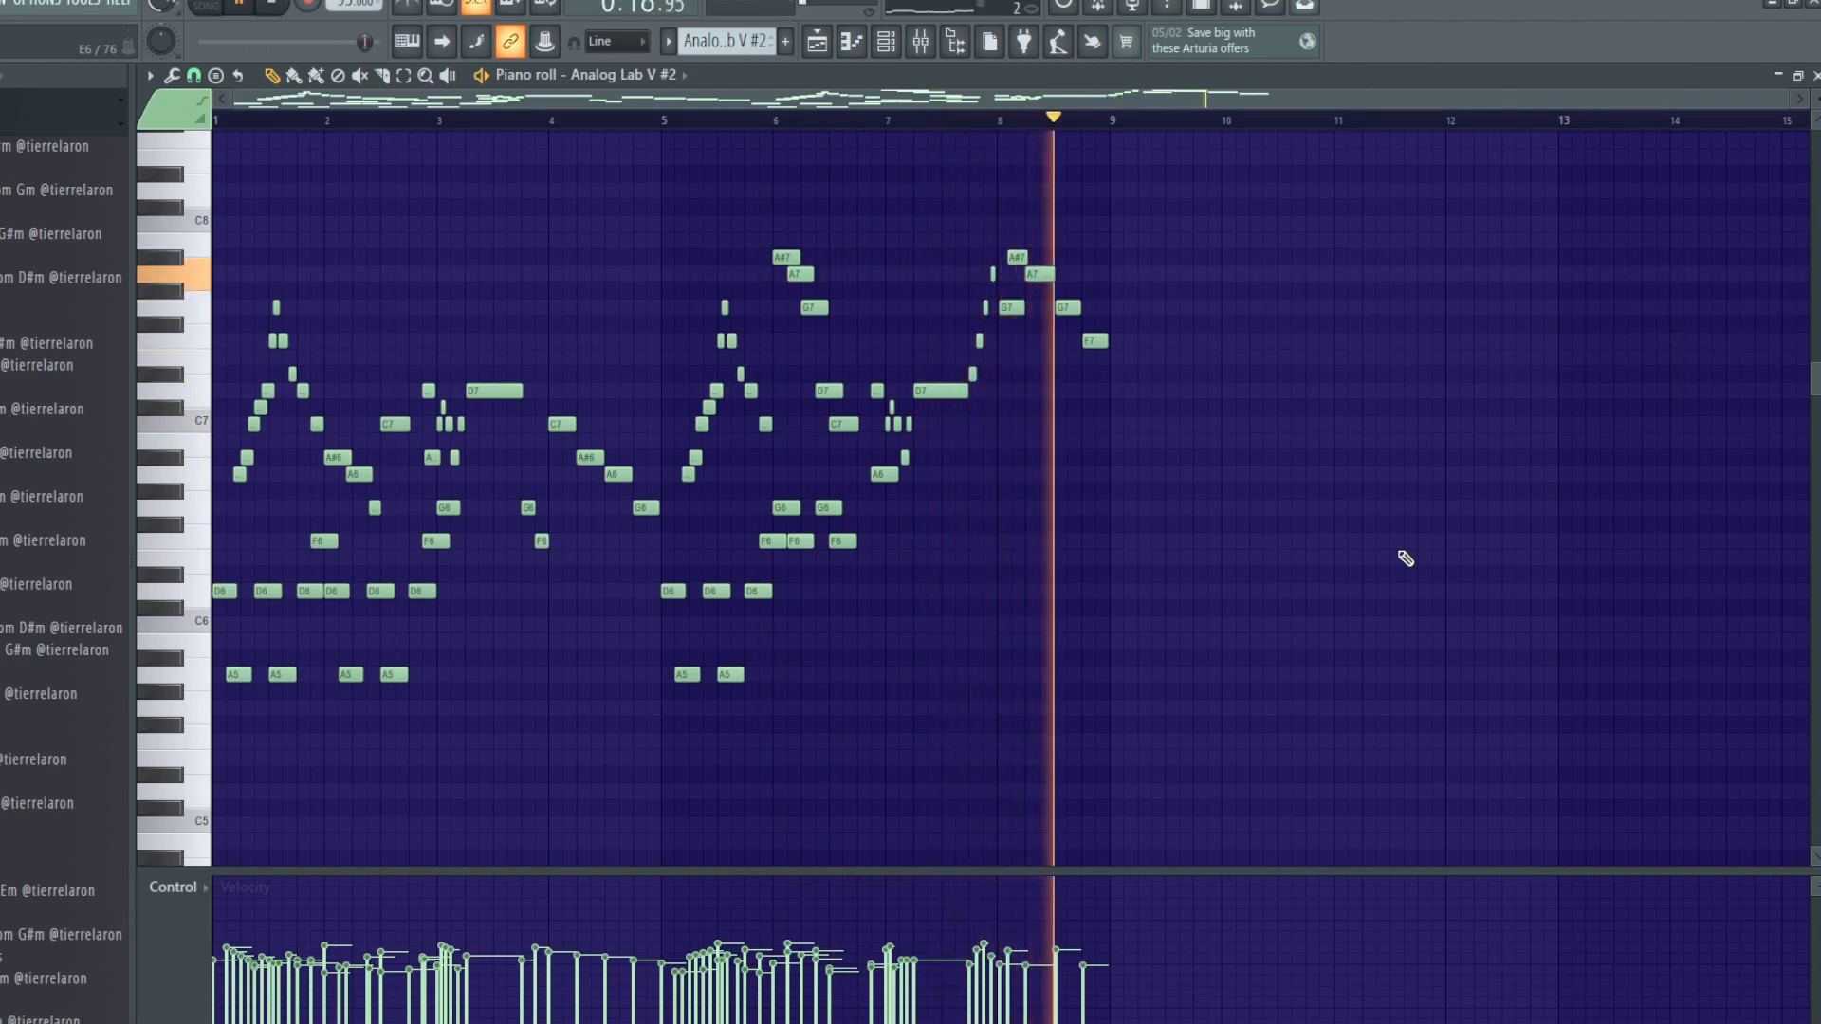
pyautogui.press('space')
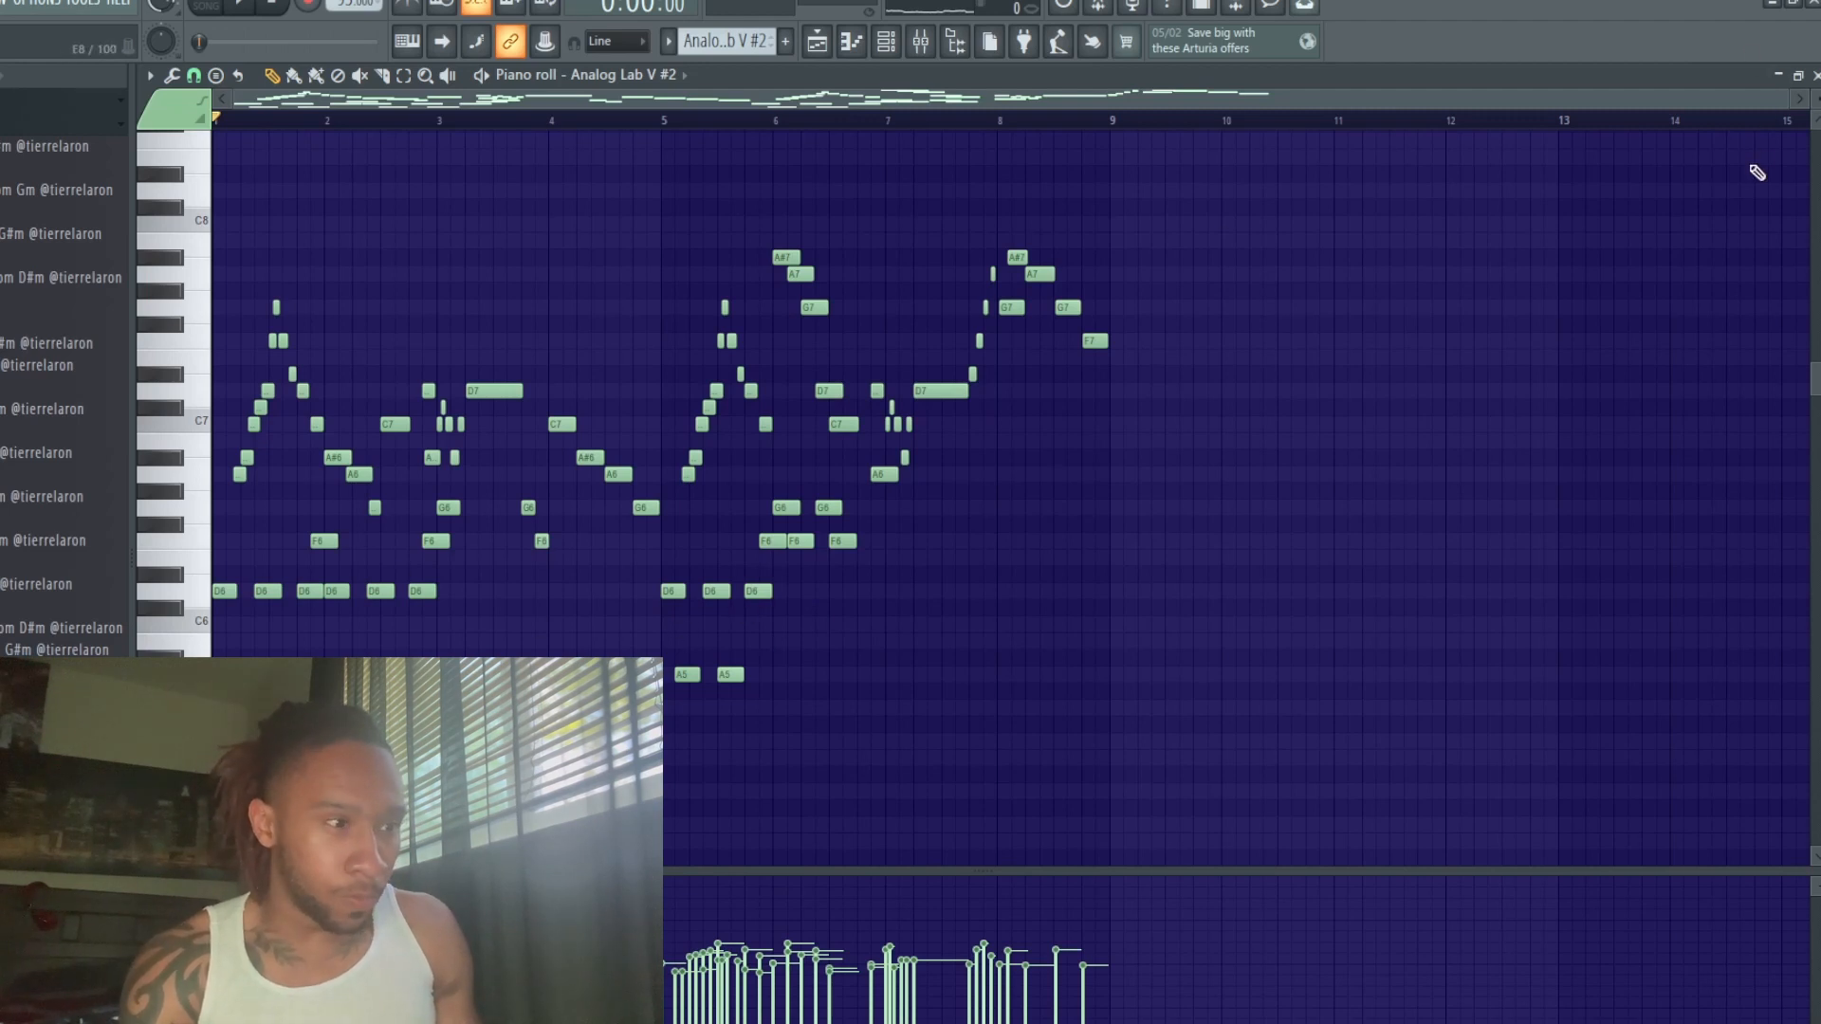
# Highlight the melody notes from F6 upward, and single out the C#7 passing note in the opening run of bar 1.
pyautogui.moveTo(198, 257); pyautogui.dragTo(200, 546)
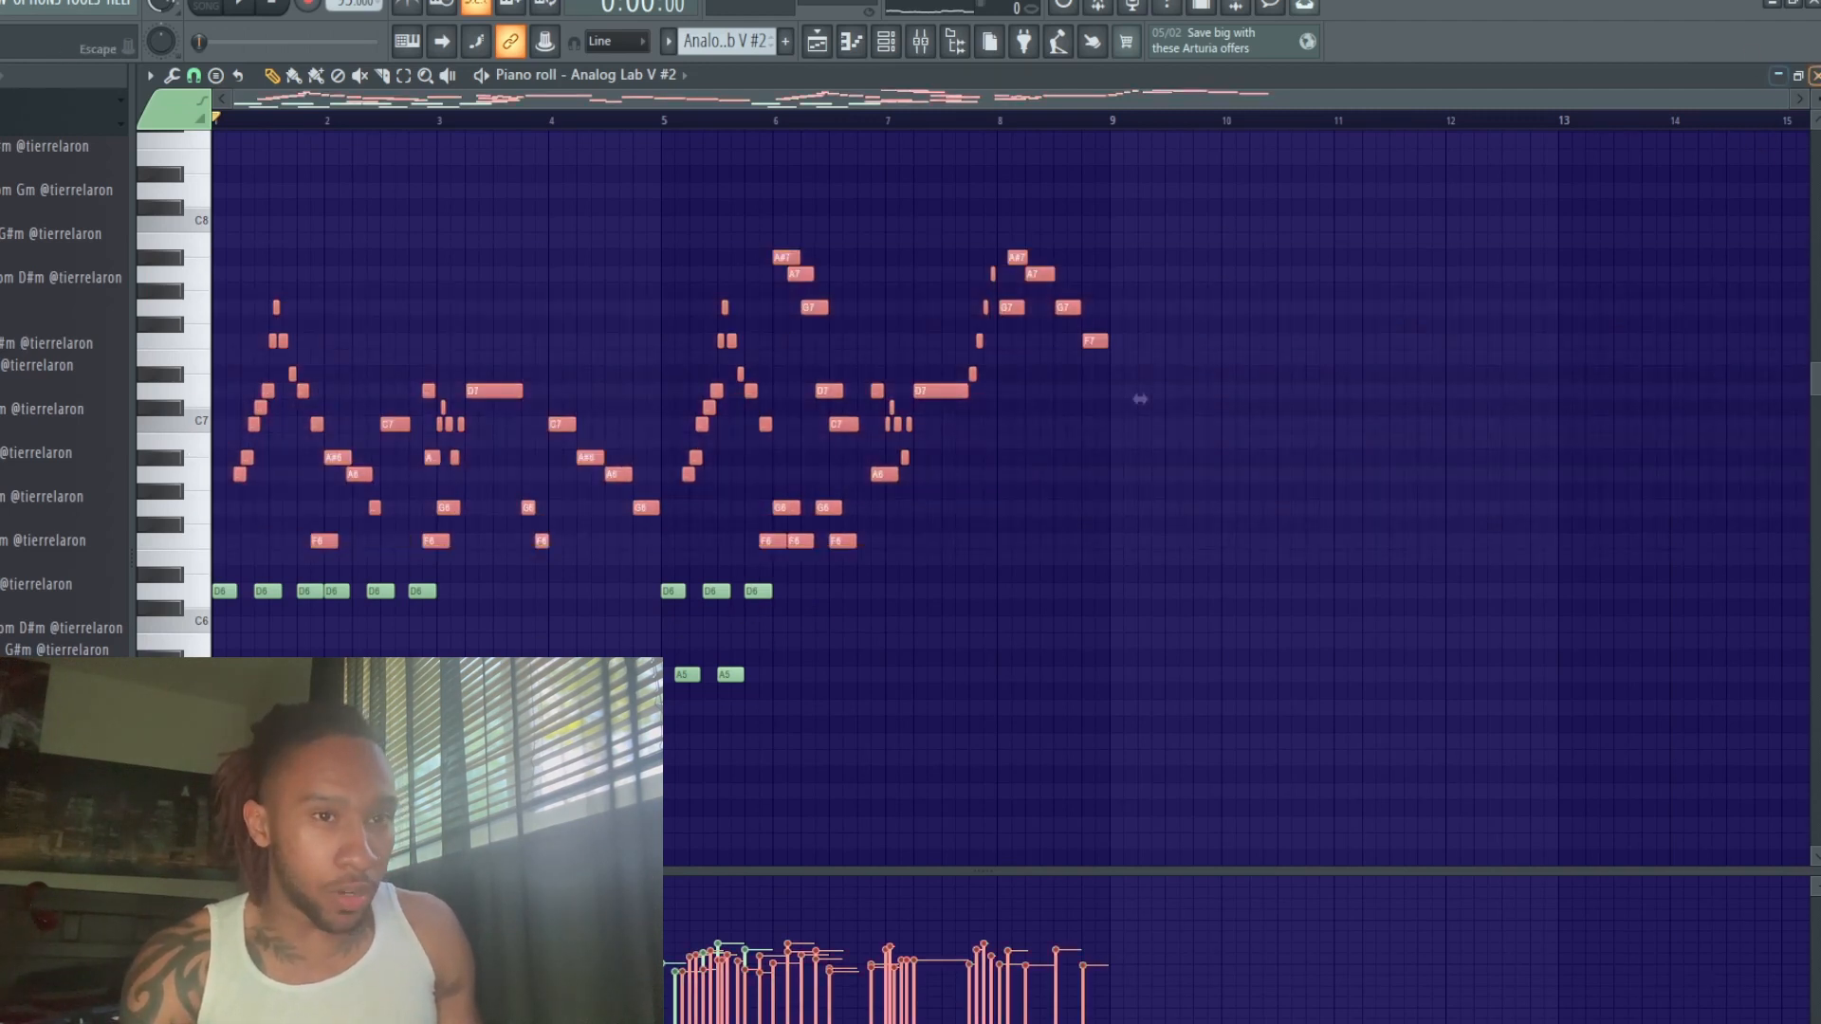
pyautogui.moveTo(1785, 104); pyautogui.dragTo(648, 214)
pyautogui.keyDown('ctrl'); pyautogui.click(541, 463); pyautogui.keyUp('ctrl')
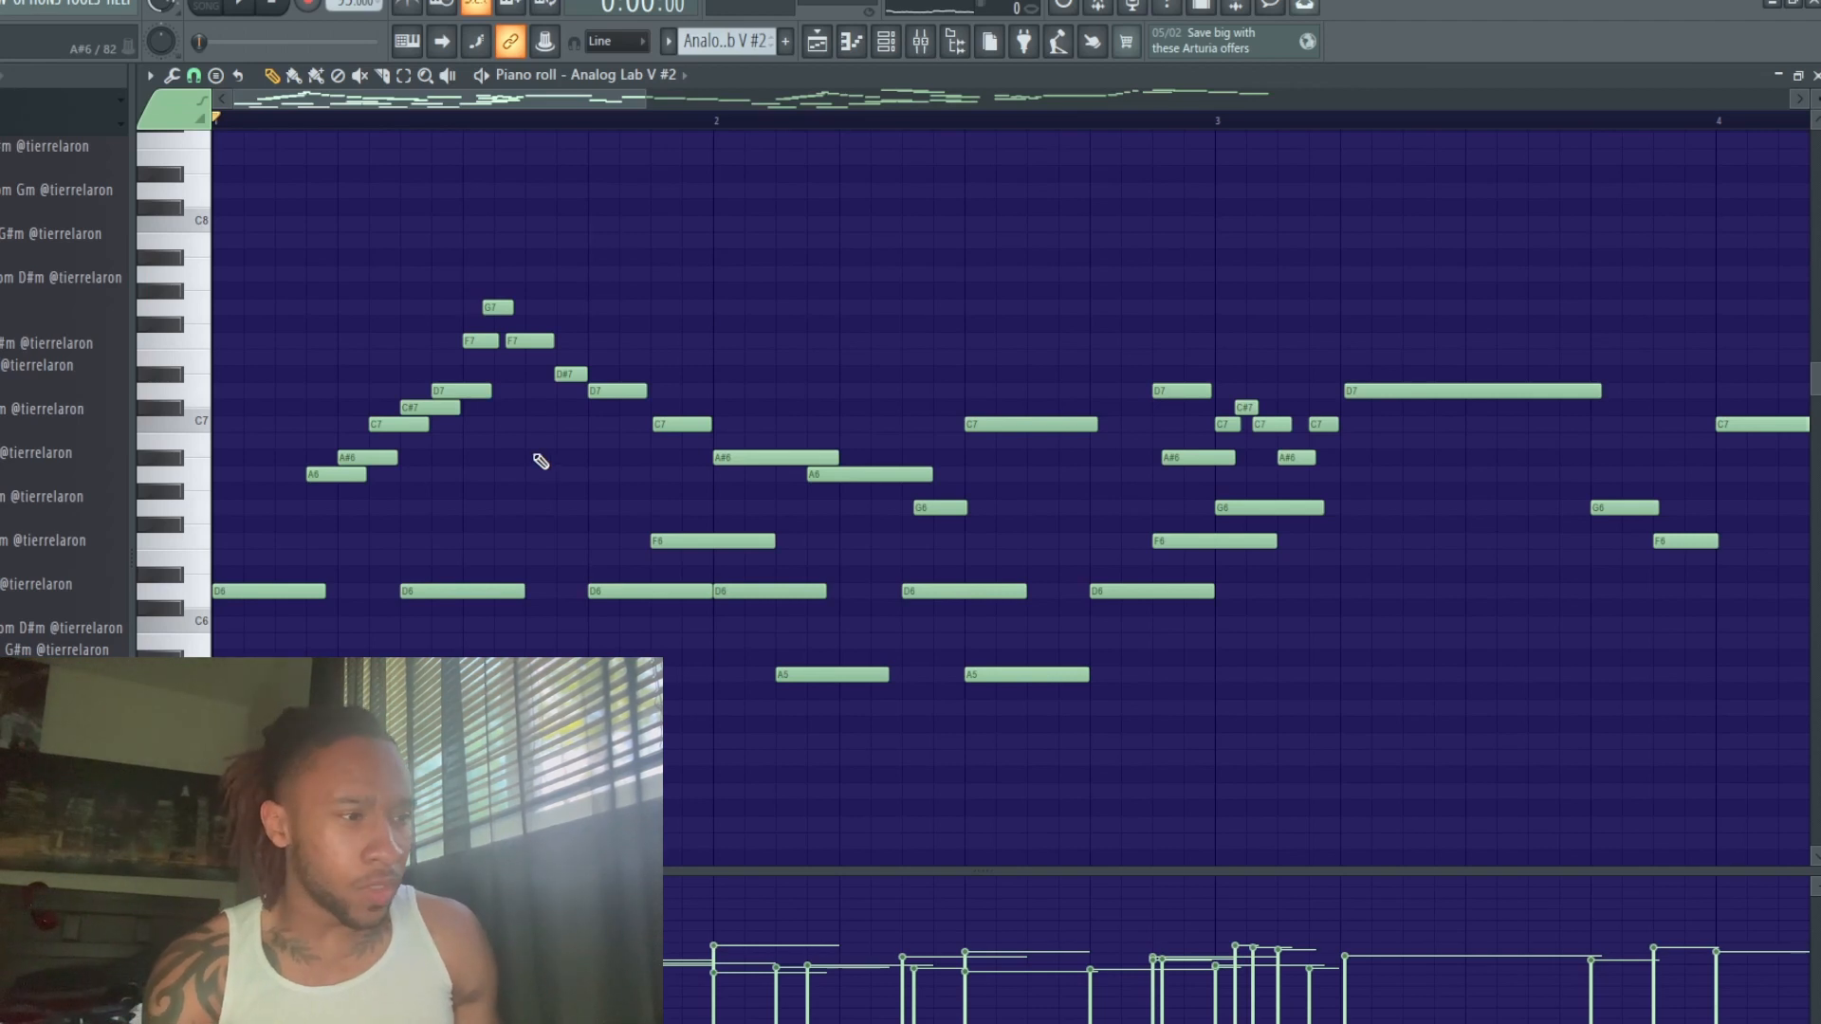
pyautogui.keyDown('ctrl'); pyautogui.click(451, 410); pyautogui.keyUp('ctrl')
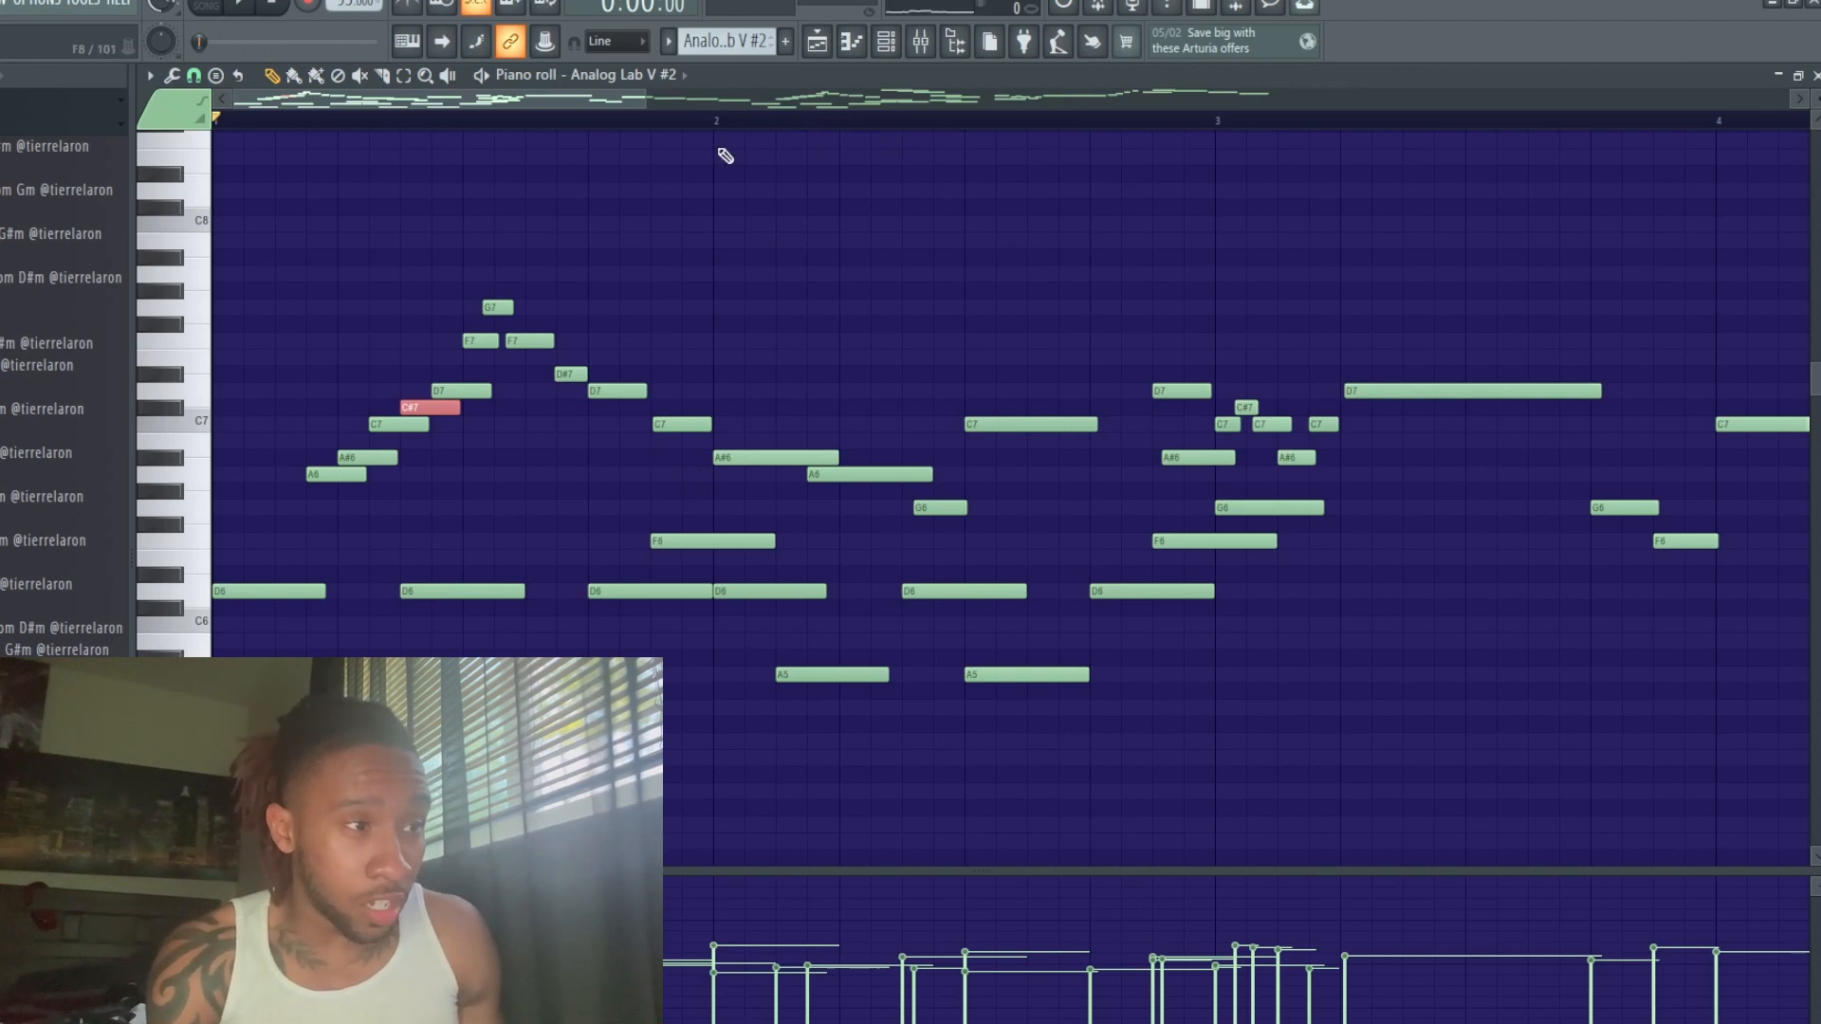
# Highlight the low D6 and A5 notes across the whole eight-bar pattern, and clear the selection.
pyautogui.moveTo(646, 97); pyautogui.dragTo(1499, 99)
pyautogui.moveTo(187, 574); pyautogui.dragTo(187, 725)
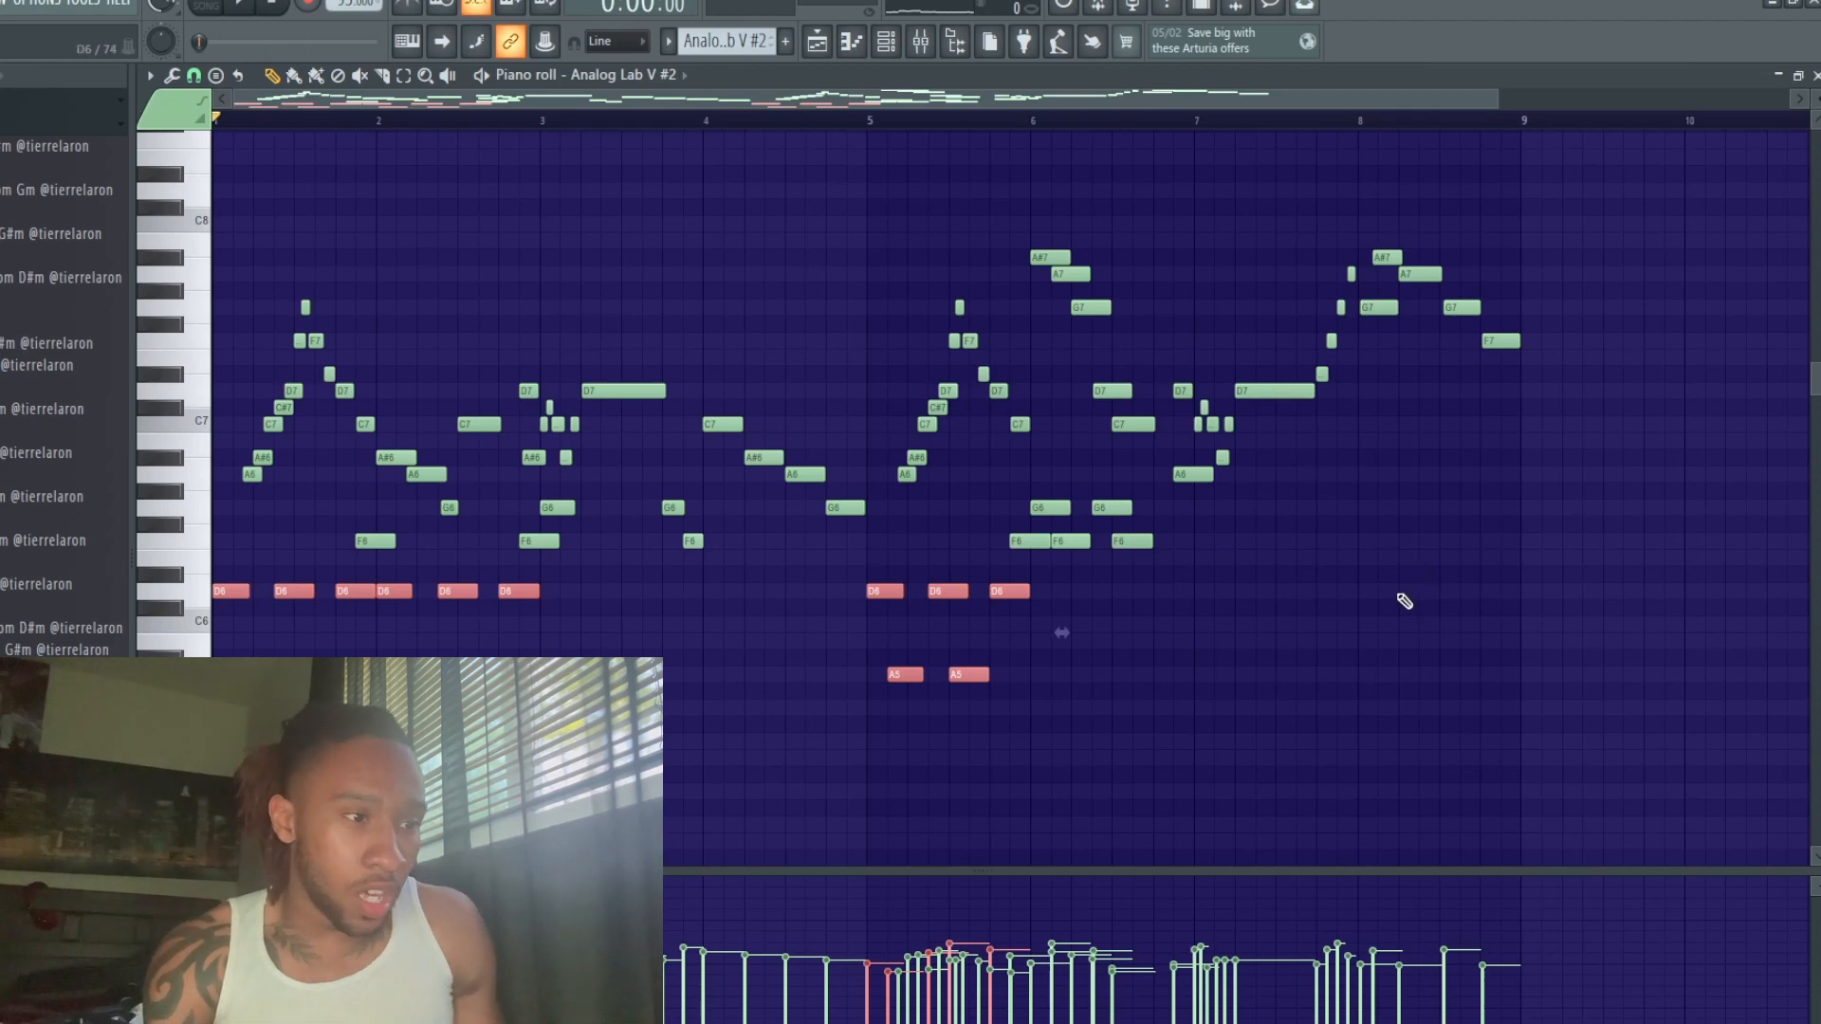
pyautogui.hotkey('ctrl', 'd')
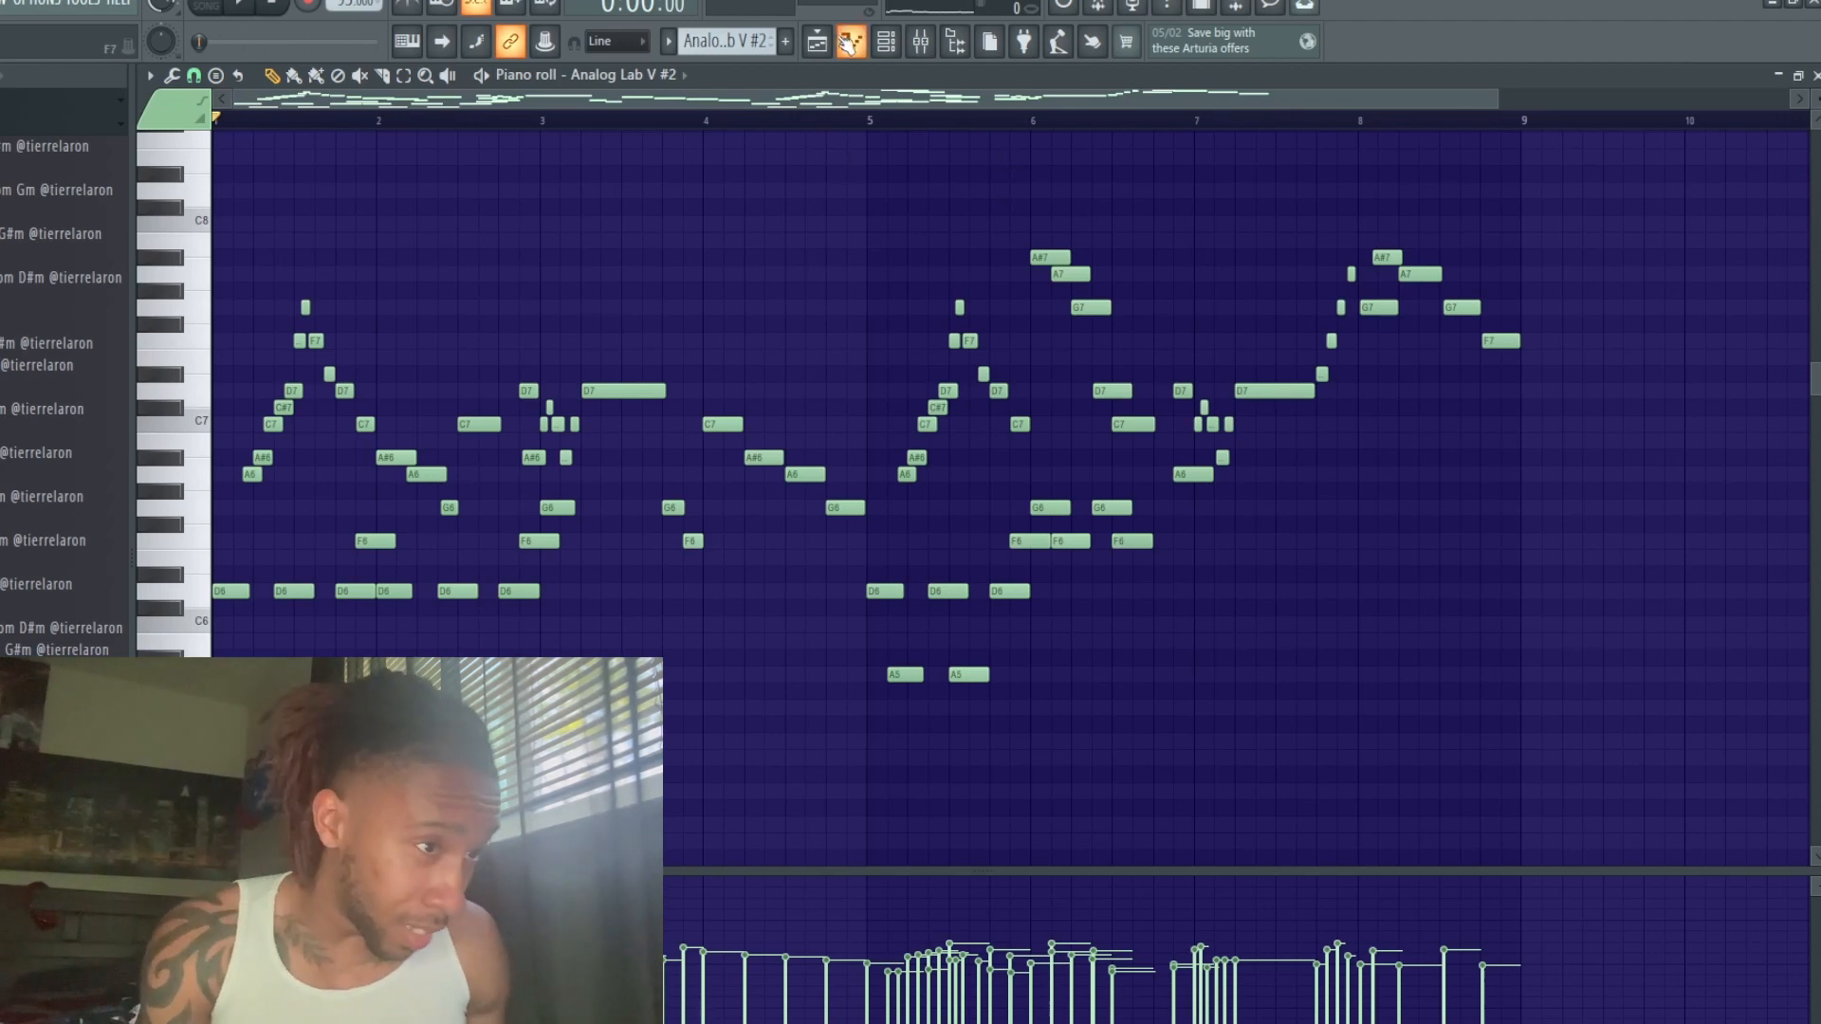
# Examine the effect chain of the Analog Lab V #2 mixer channel while playing the pattern.
pyautogui.click(885, 41)
pyautogui.click(920, 42)
pyautogui.click(316, 410)
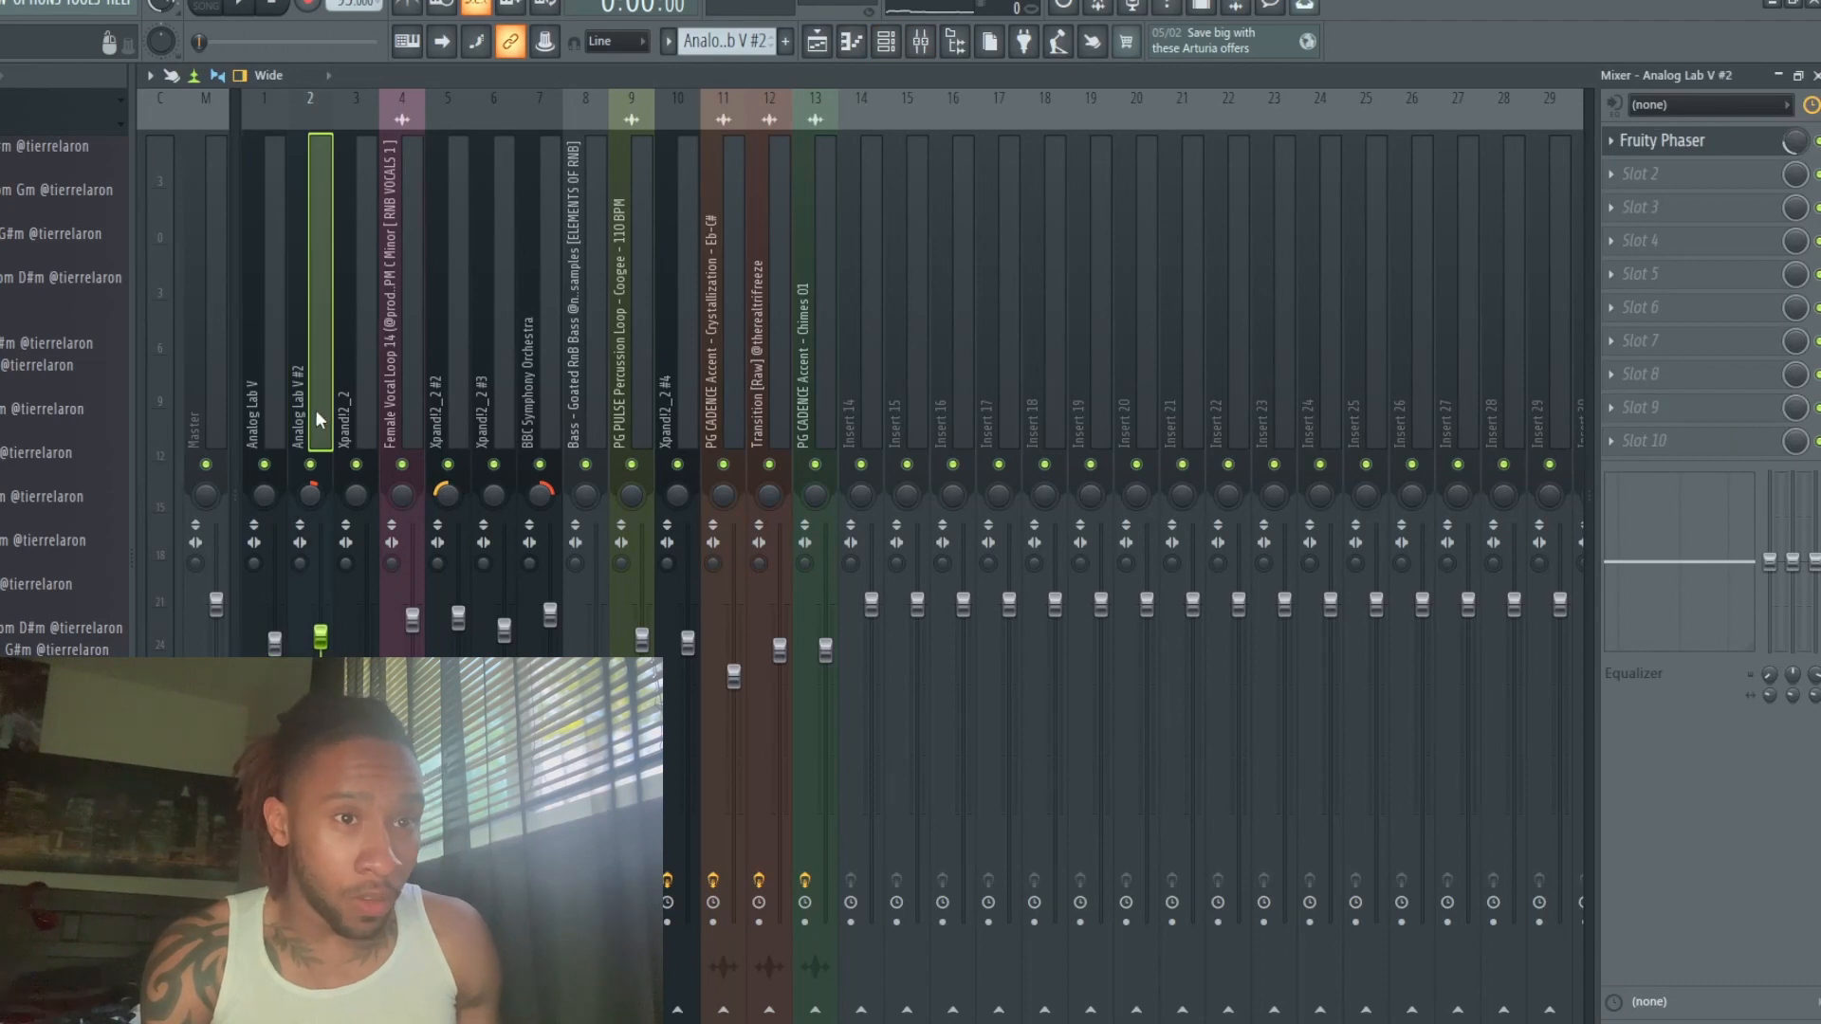
pyautogui.press('space')
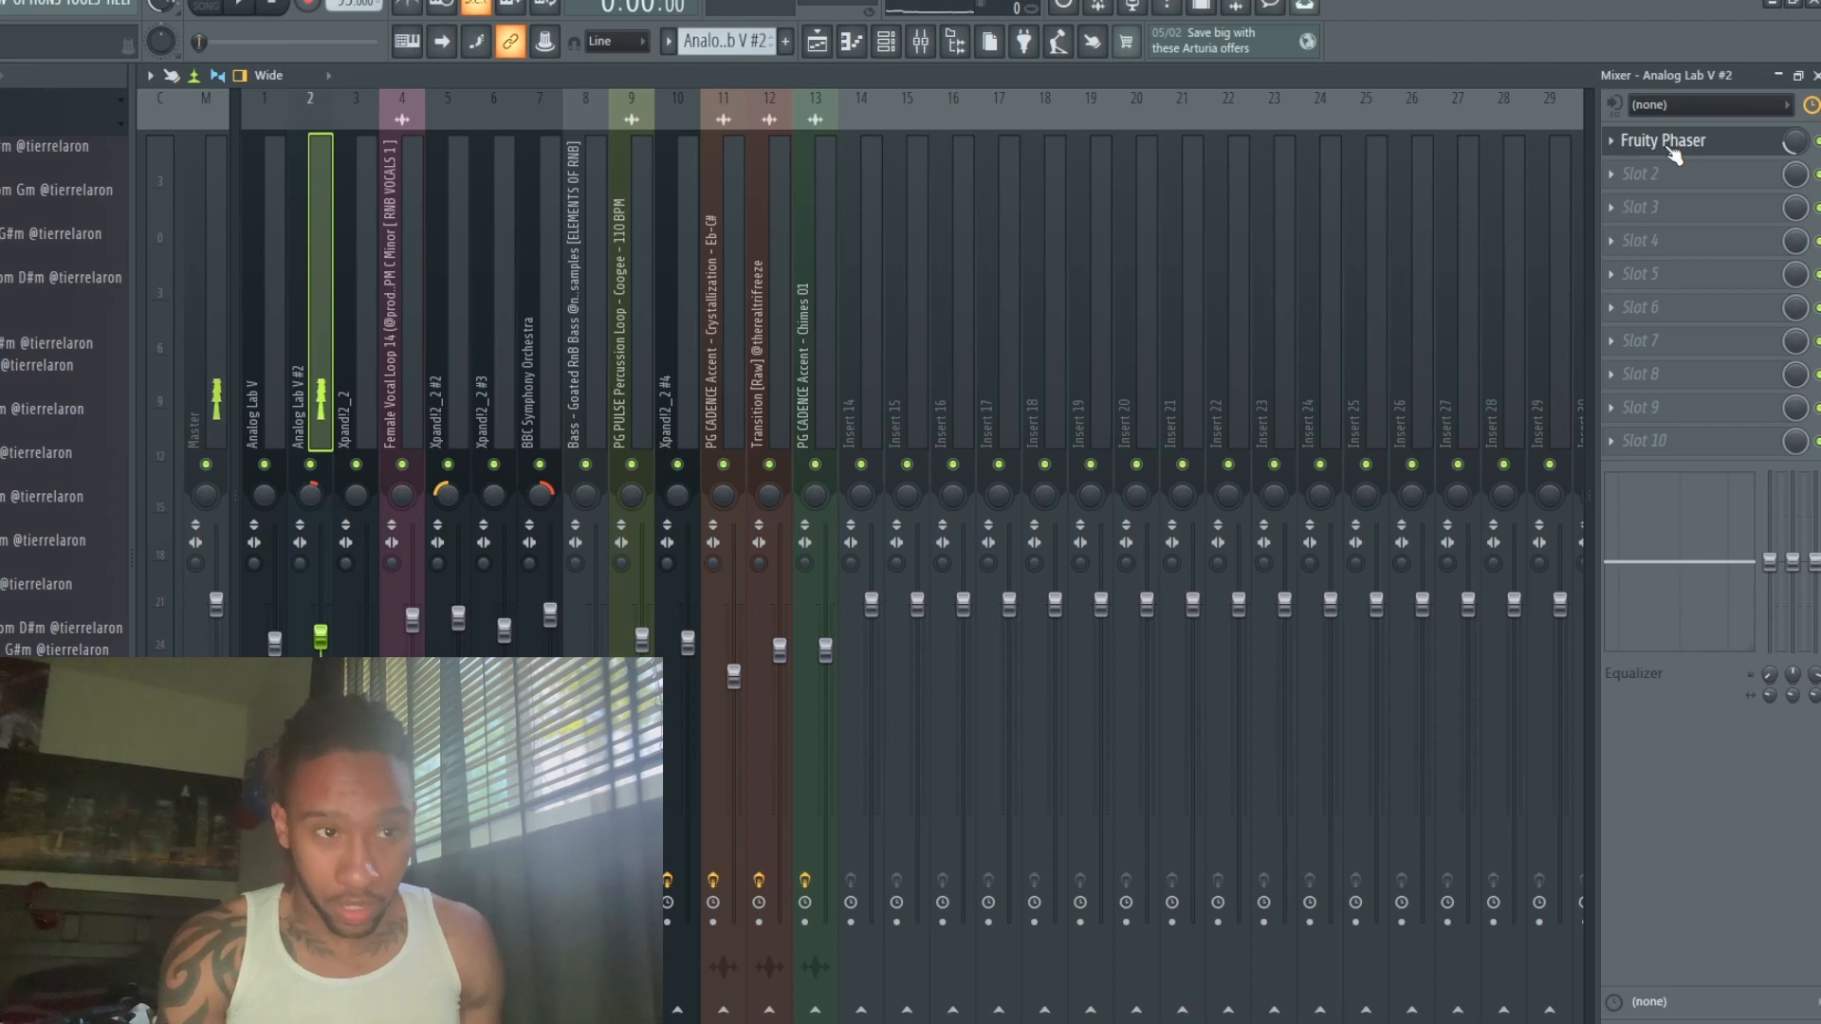
# Select the Xpand!2_2 pattern and inspect the sound loaded in its Xpand!2 instrument.
pyautogui.click(828, 43)
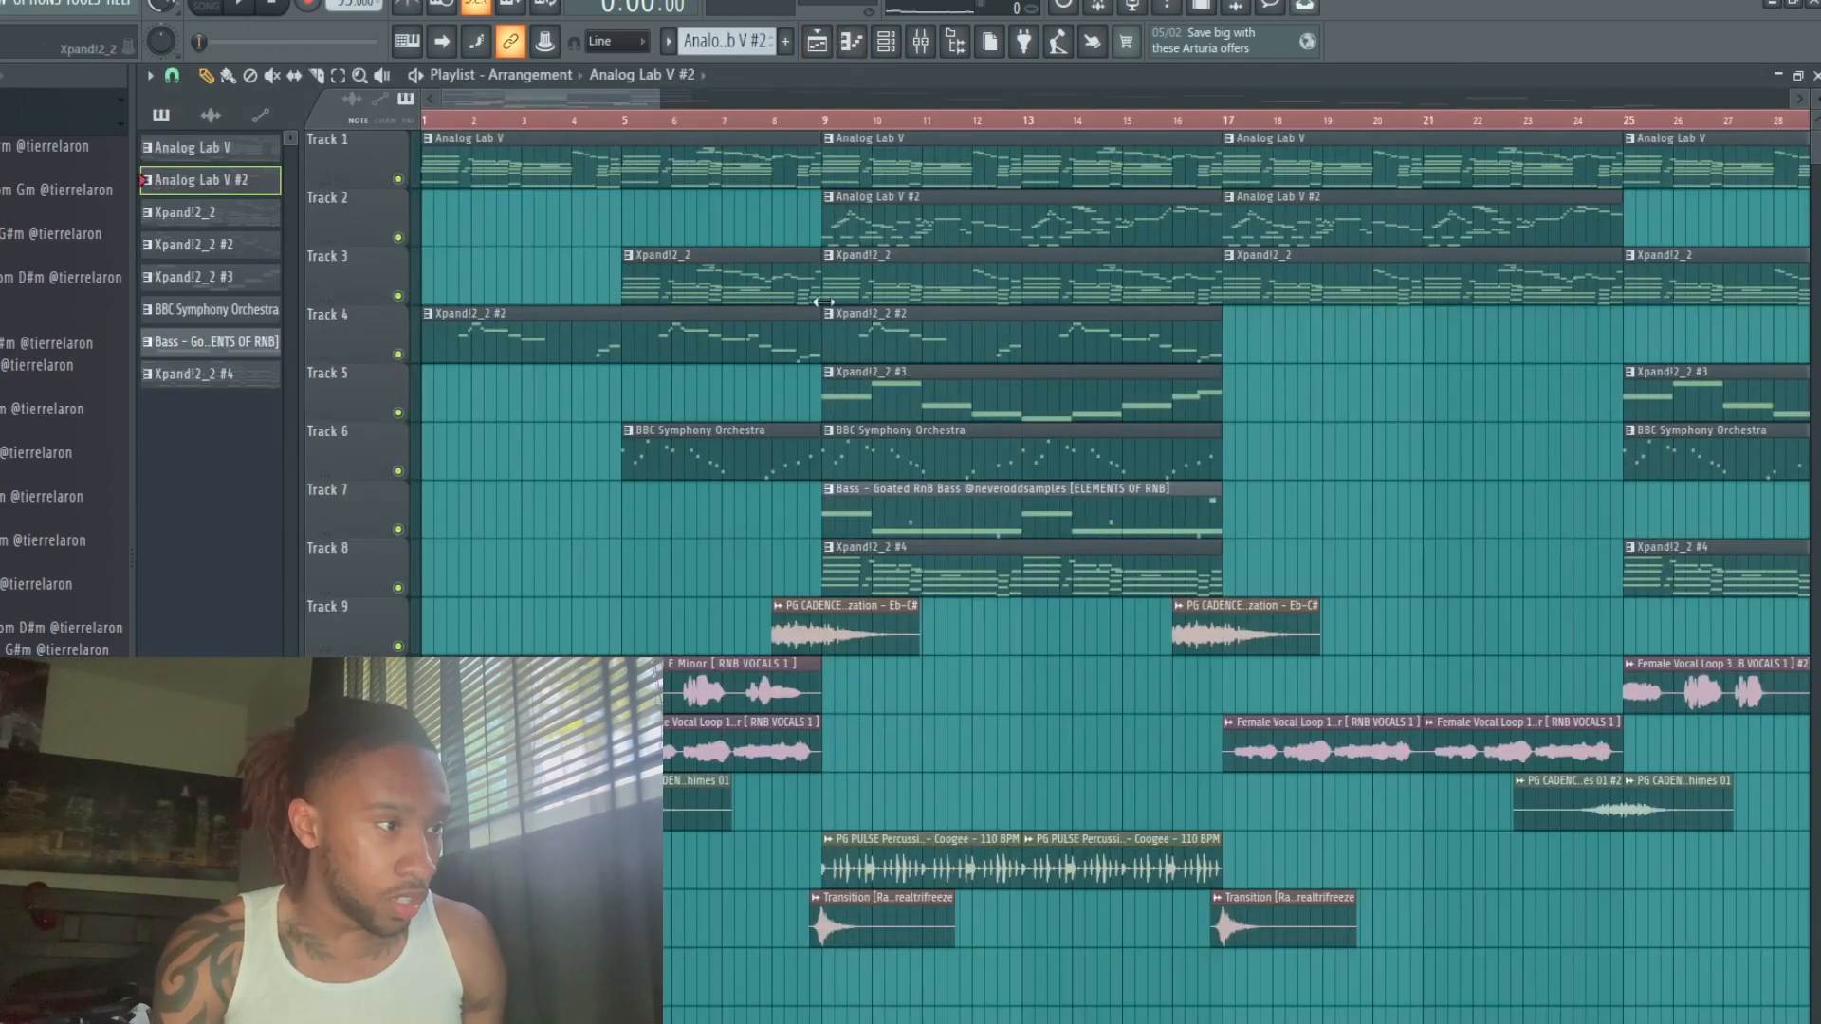
pyautogui.click(269, 214)
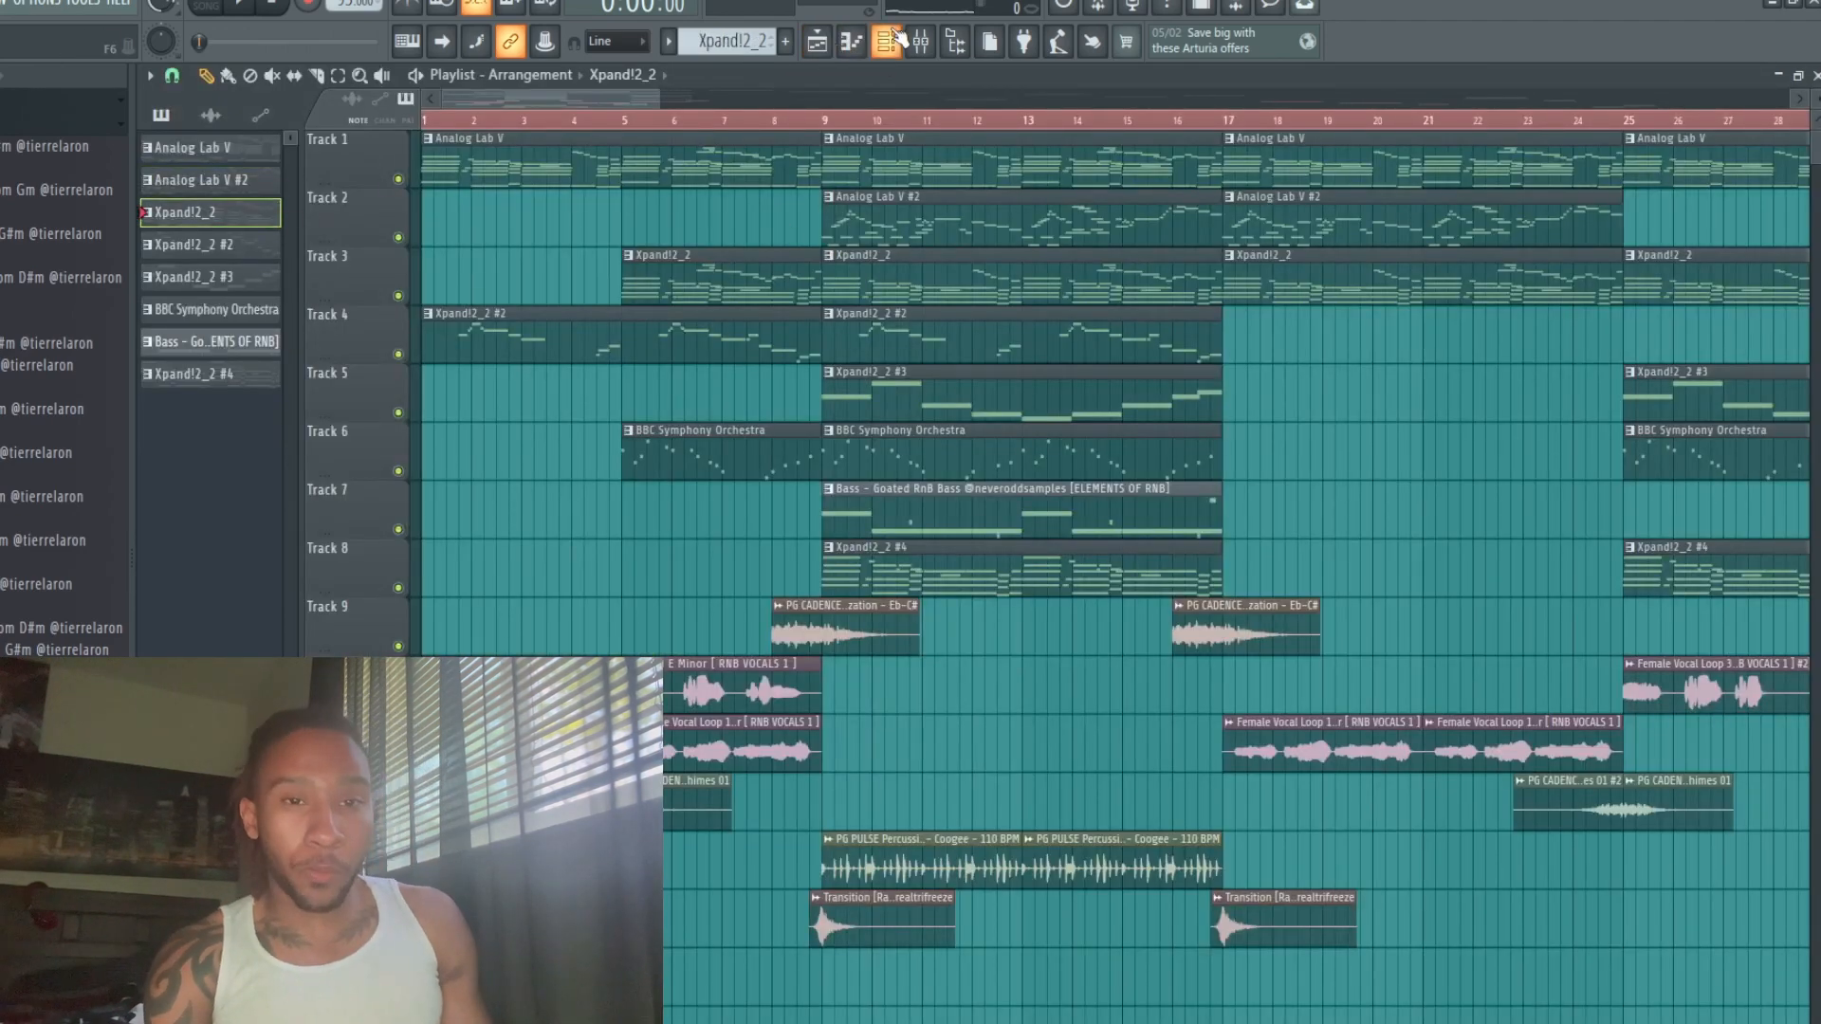
pyautogui.click(892, 40)
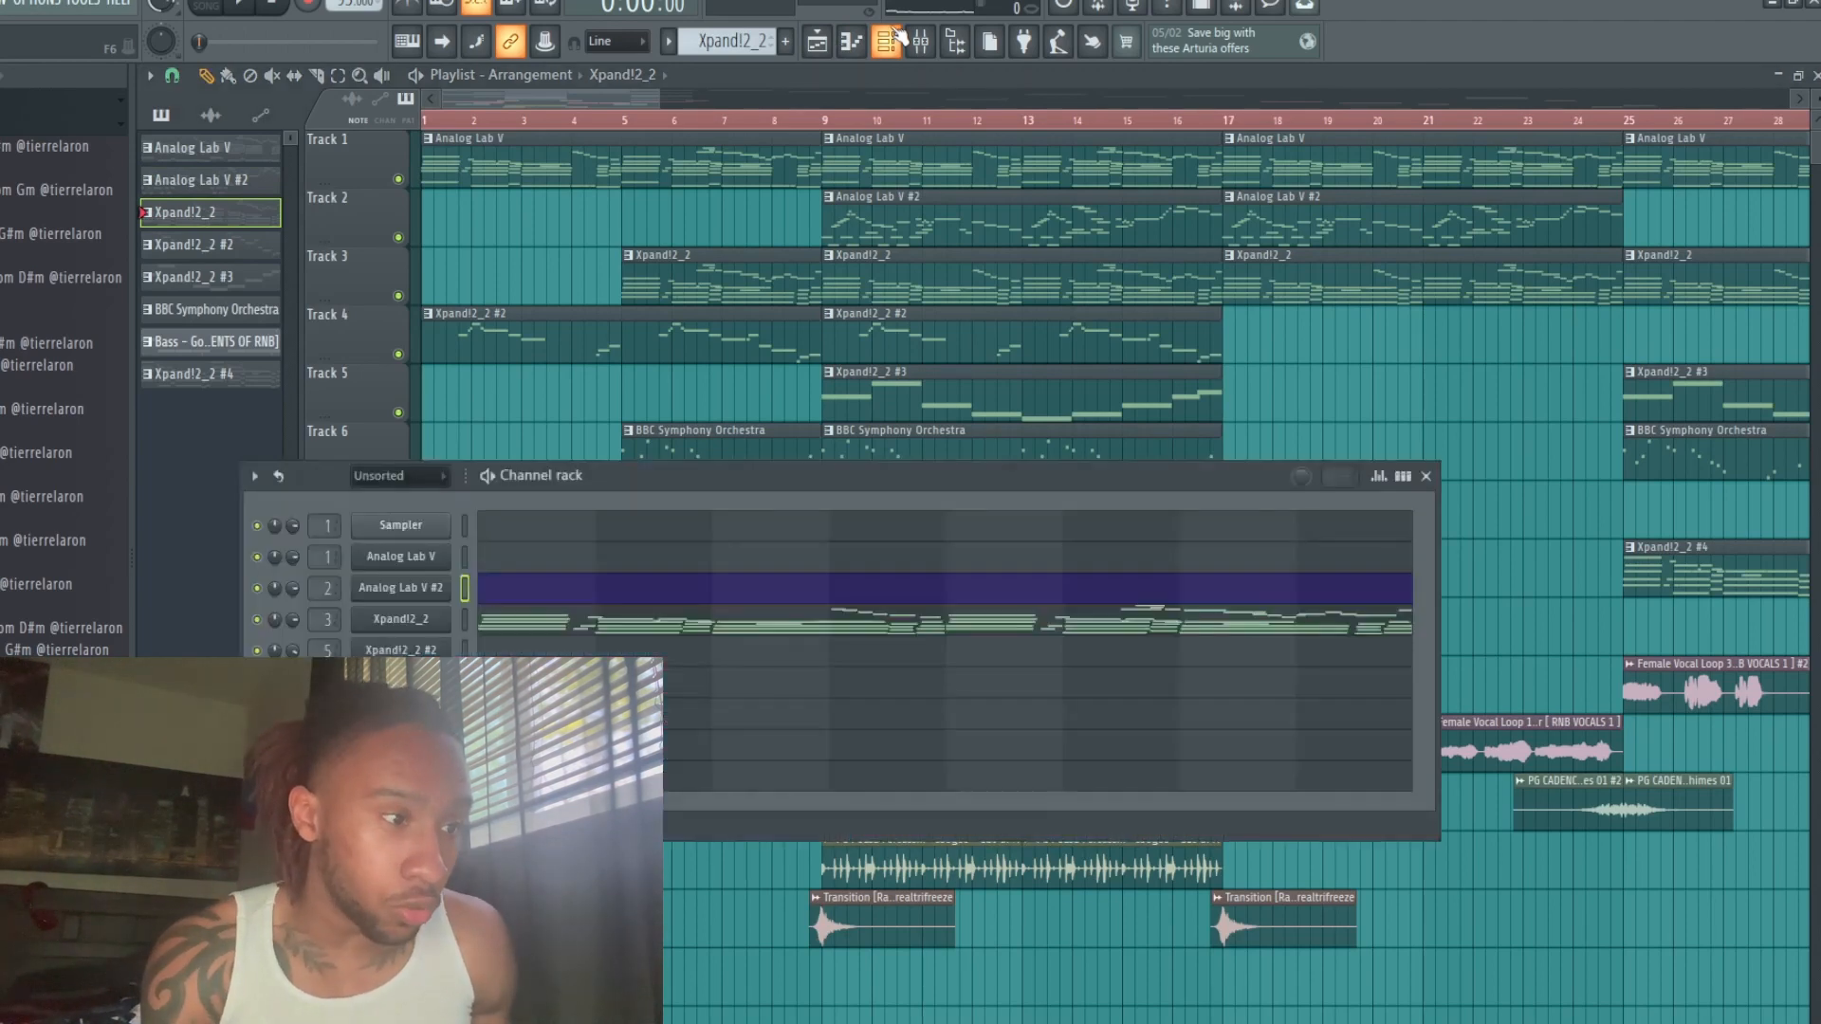
pyautogui.click(416, 625)
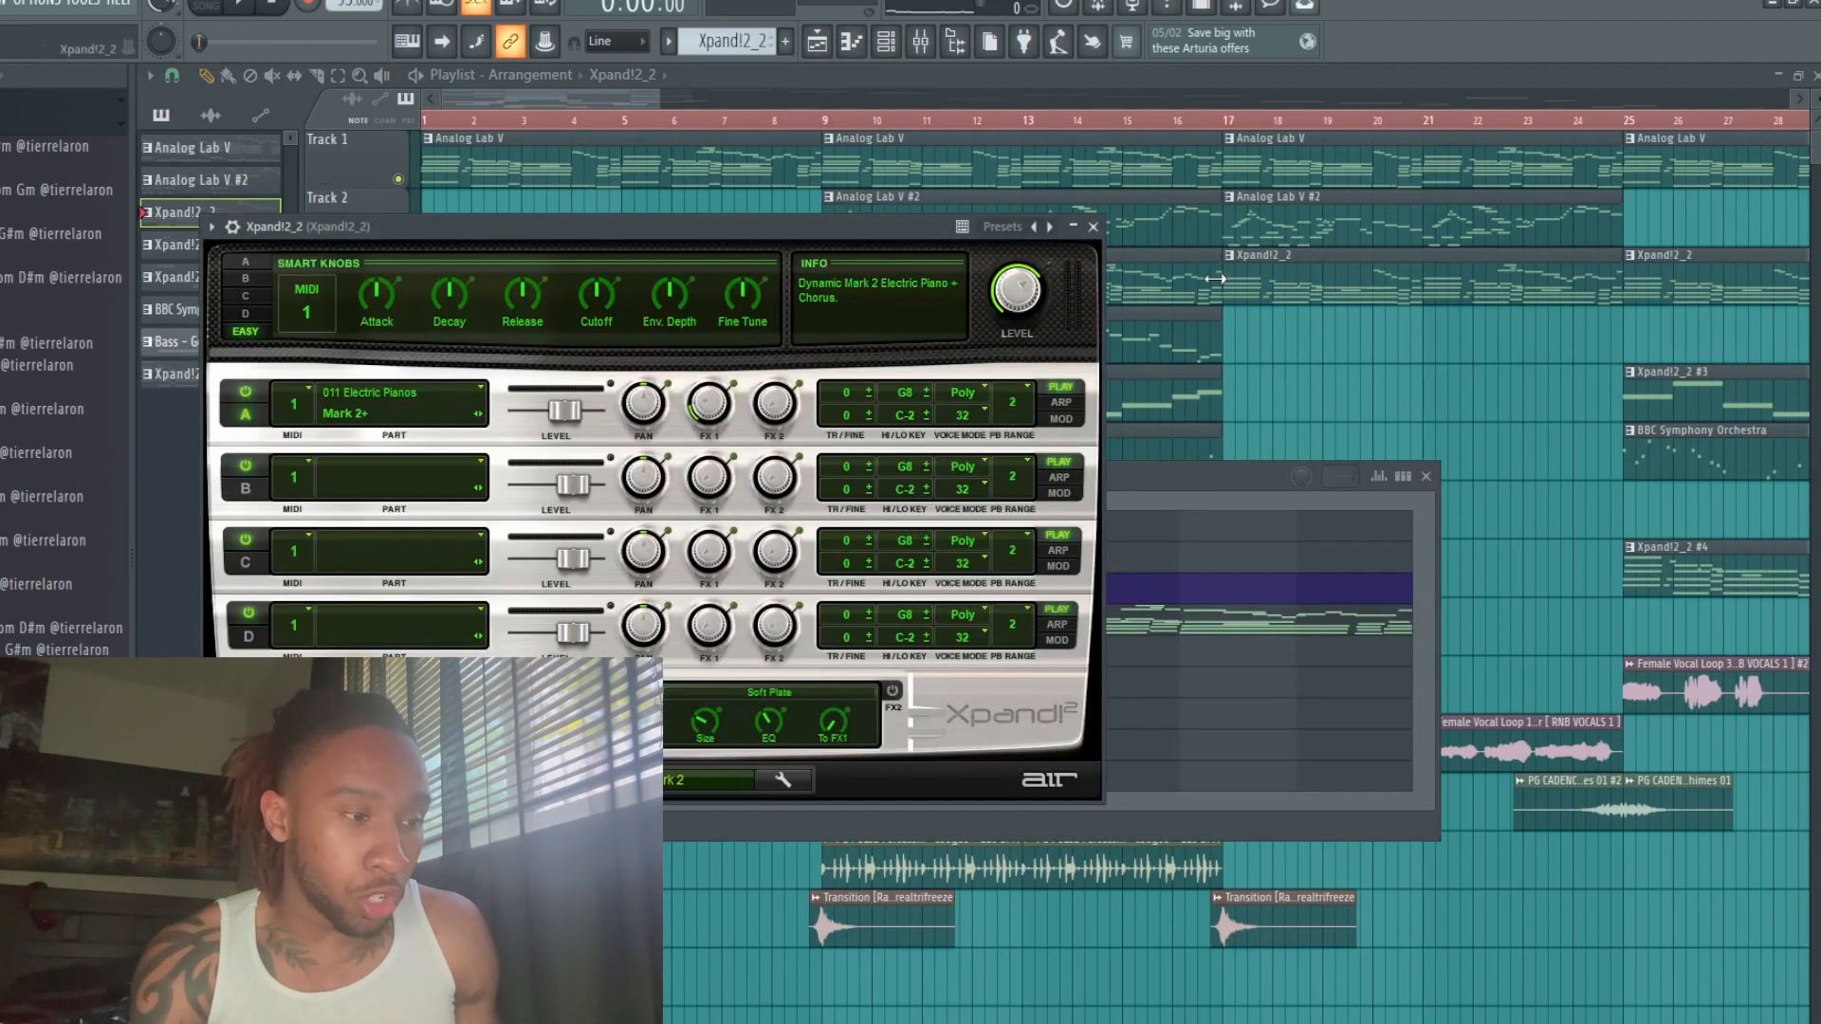
pyautogui.click(1092, 226)
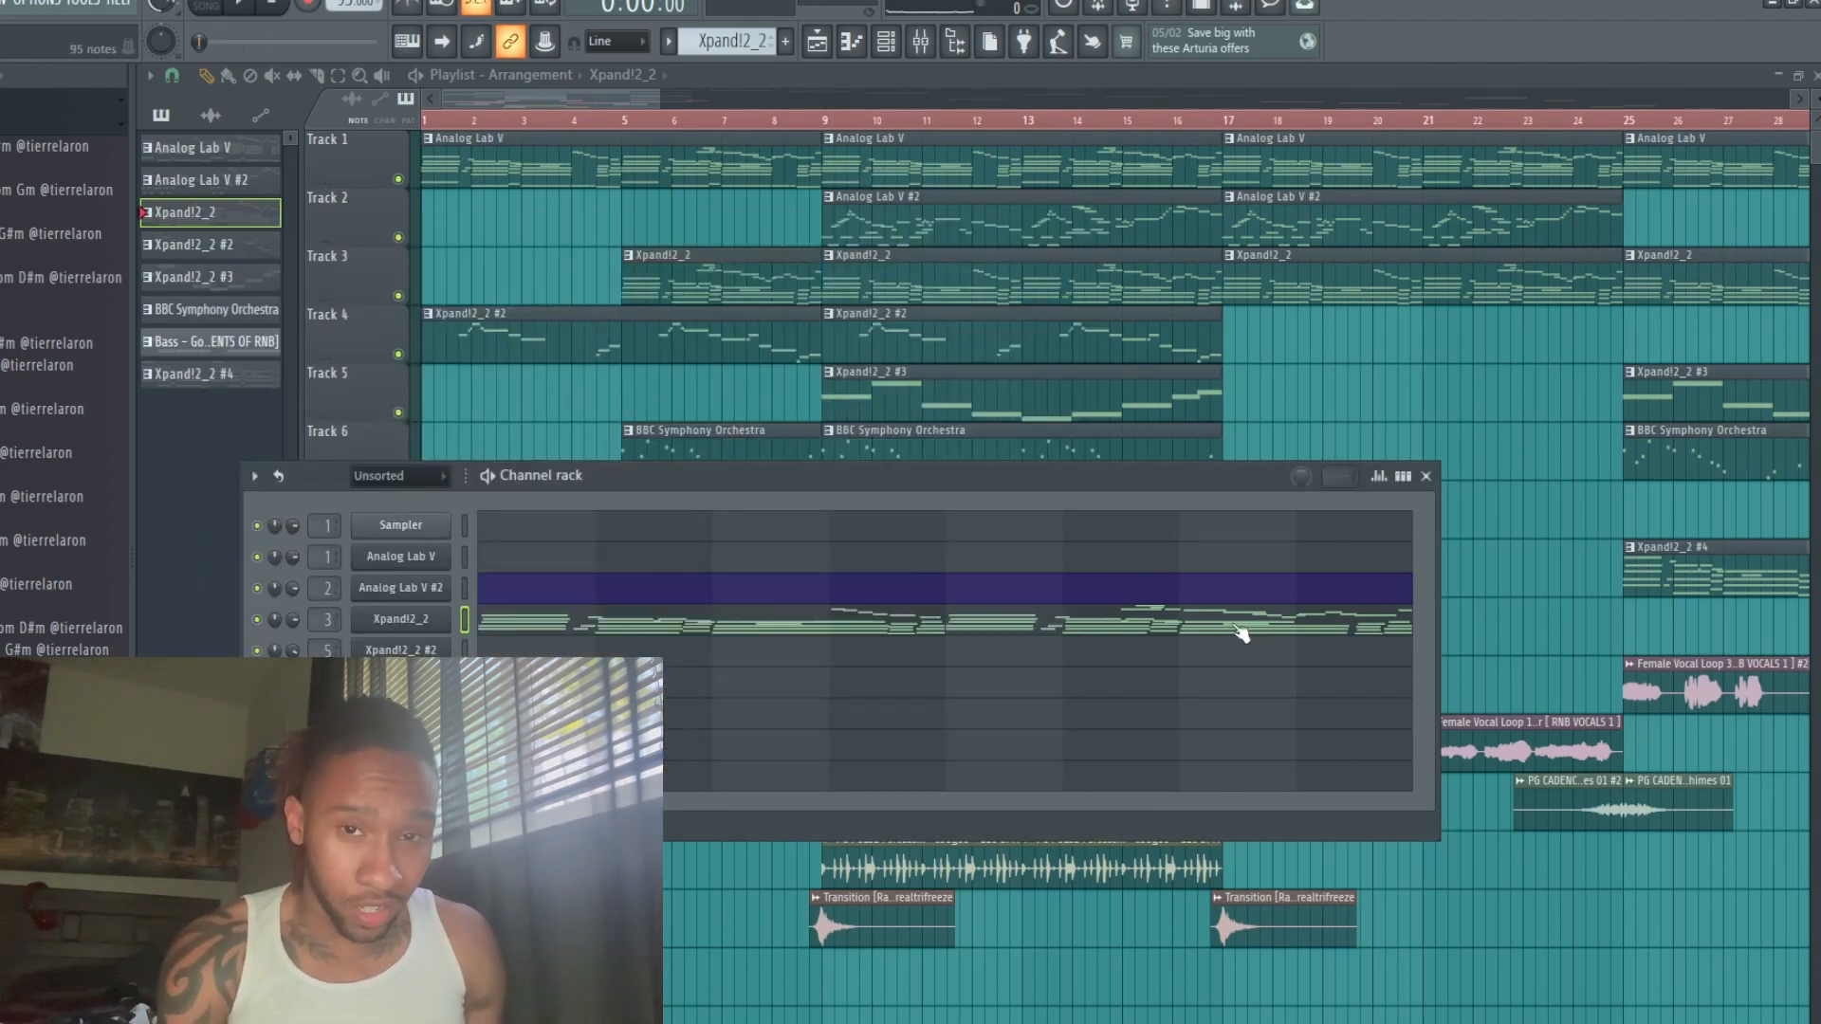
# Open the Xpand!2_2 notes in the piano roll and play the eight-bar pattern through.
pyautogui.click(1241, 633)
pyautogui.press('space')
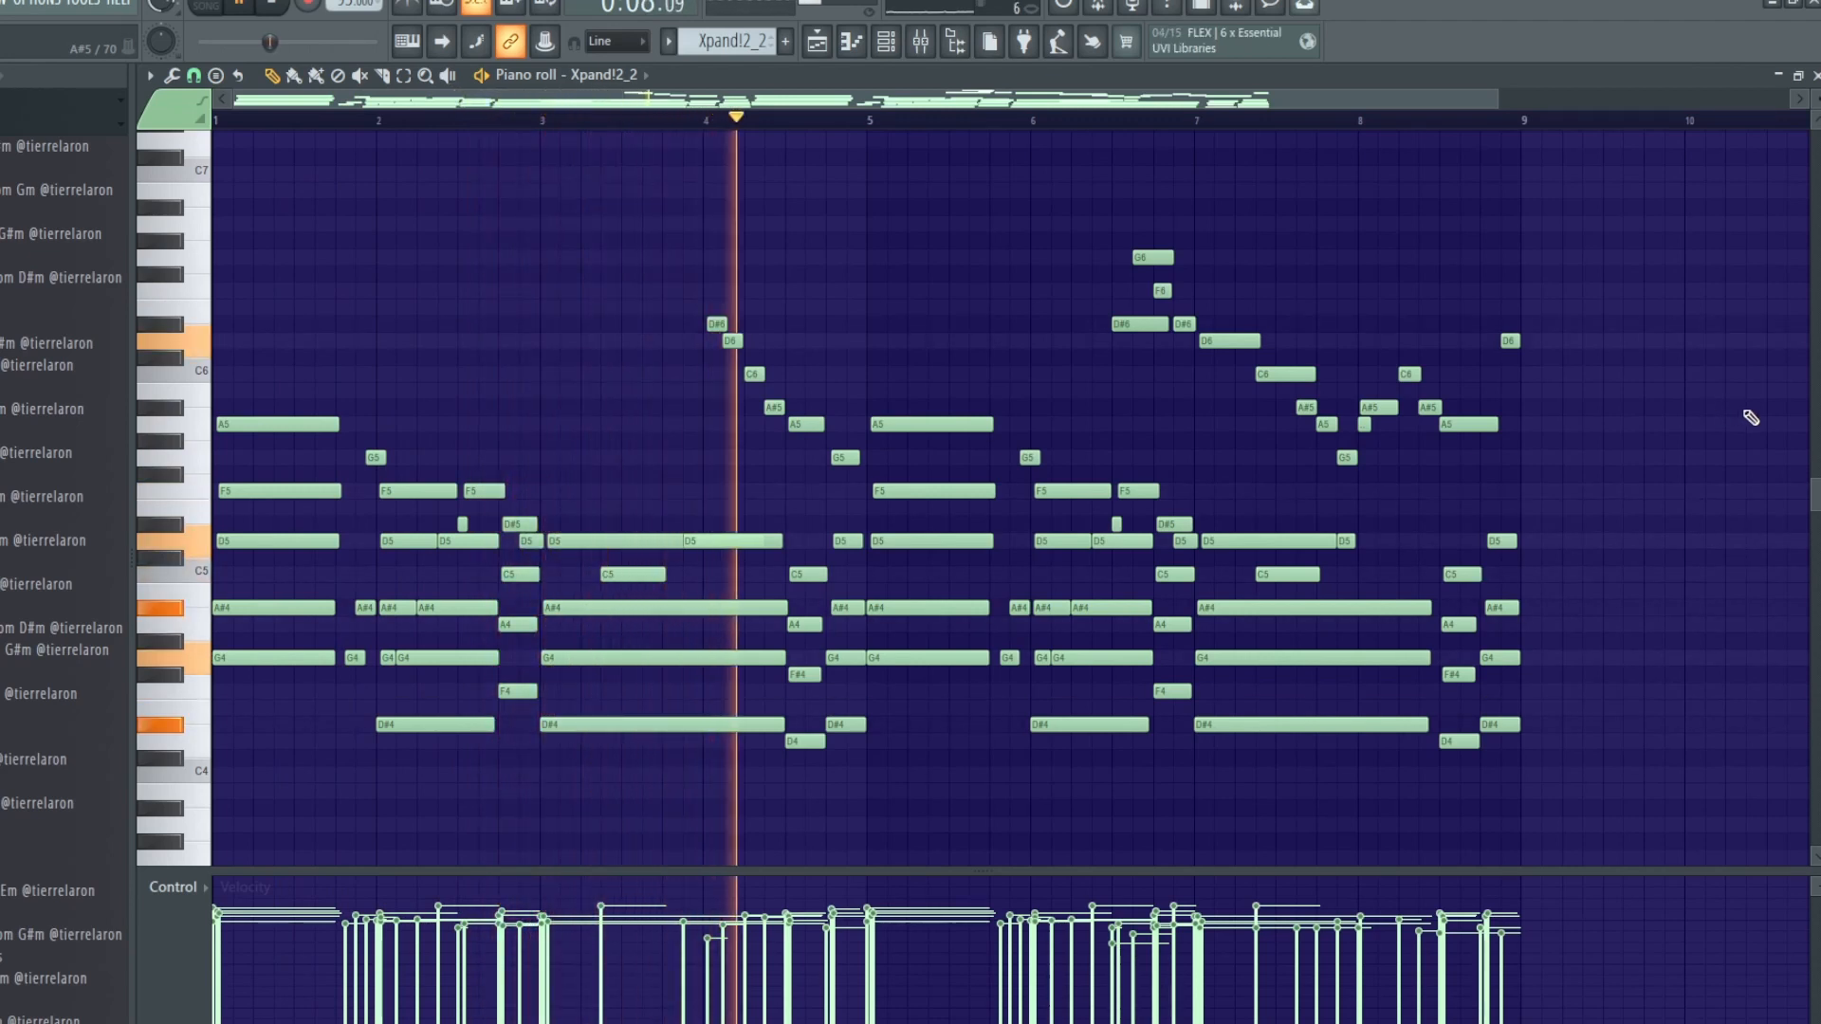
pyautogui.scroll(-1, 1750, 417)
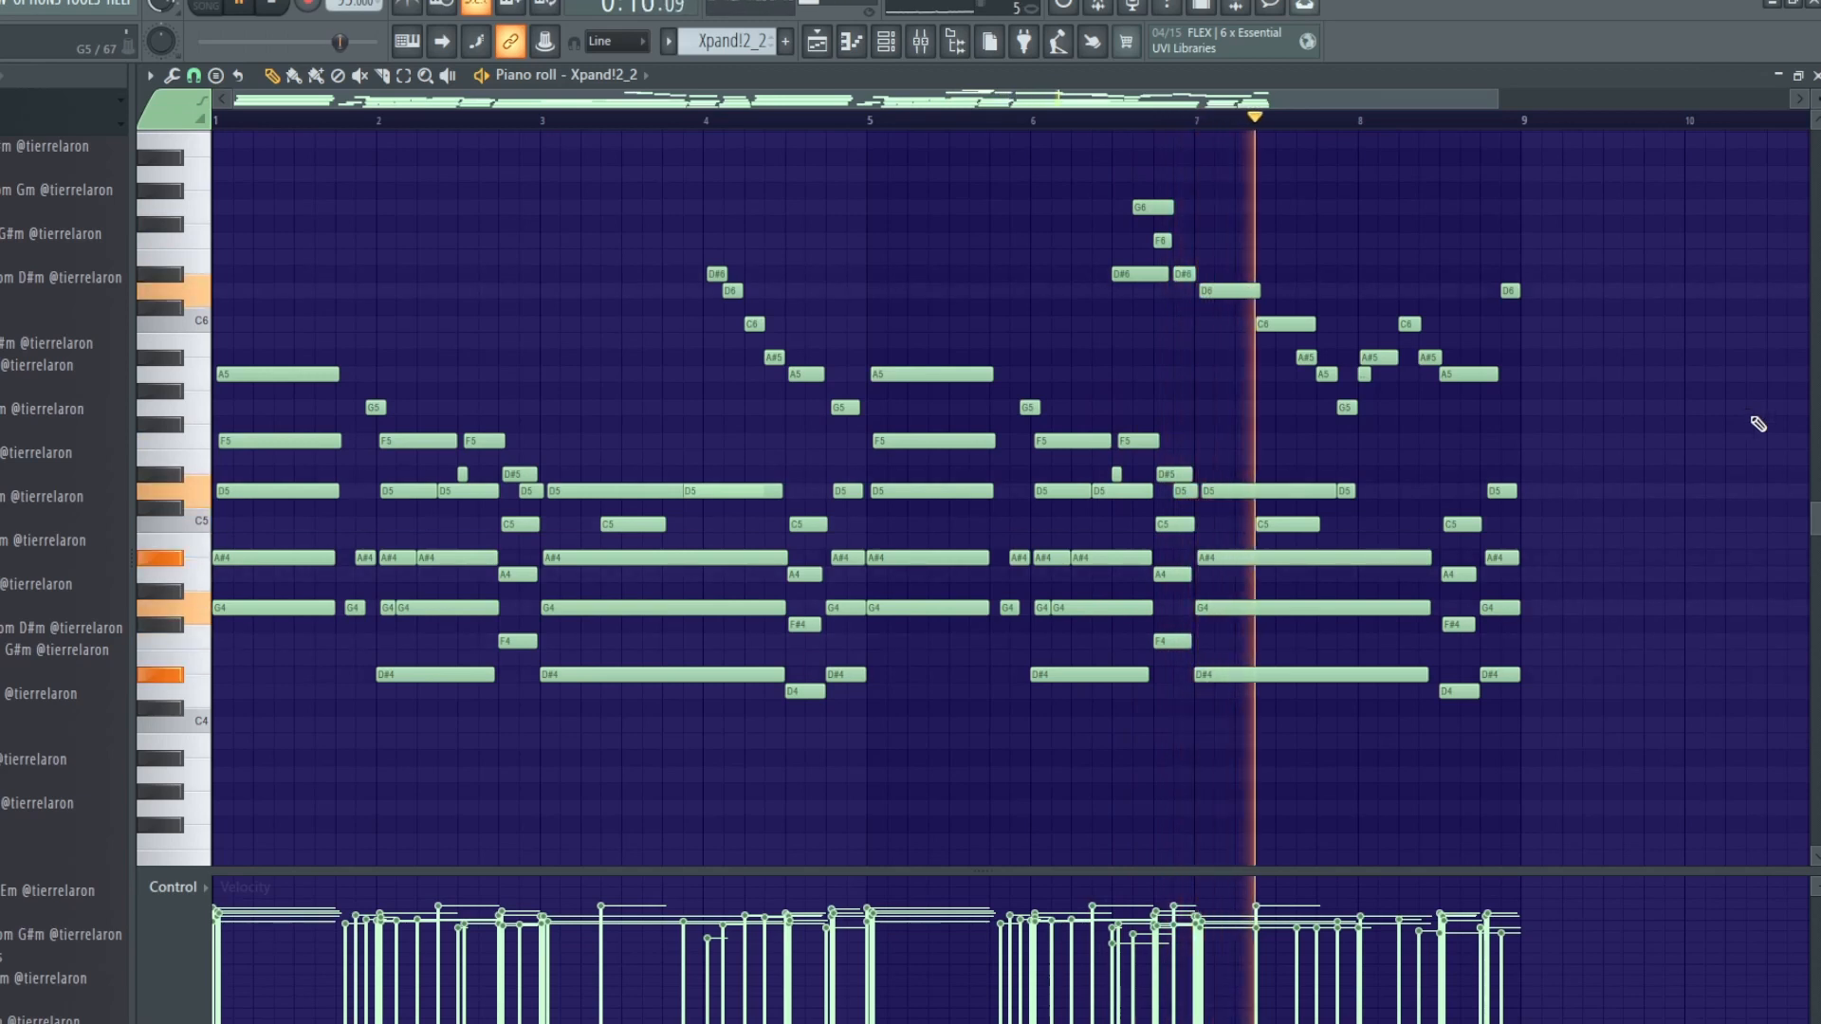
pyautogui.scroll(-1, 1780, 441)
pyautogui.scroll(-2, 1785, 446)
pyautogui.scroll(4, 1785, 449)
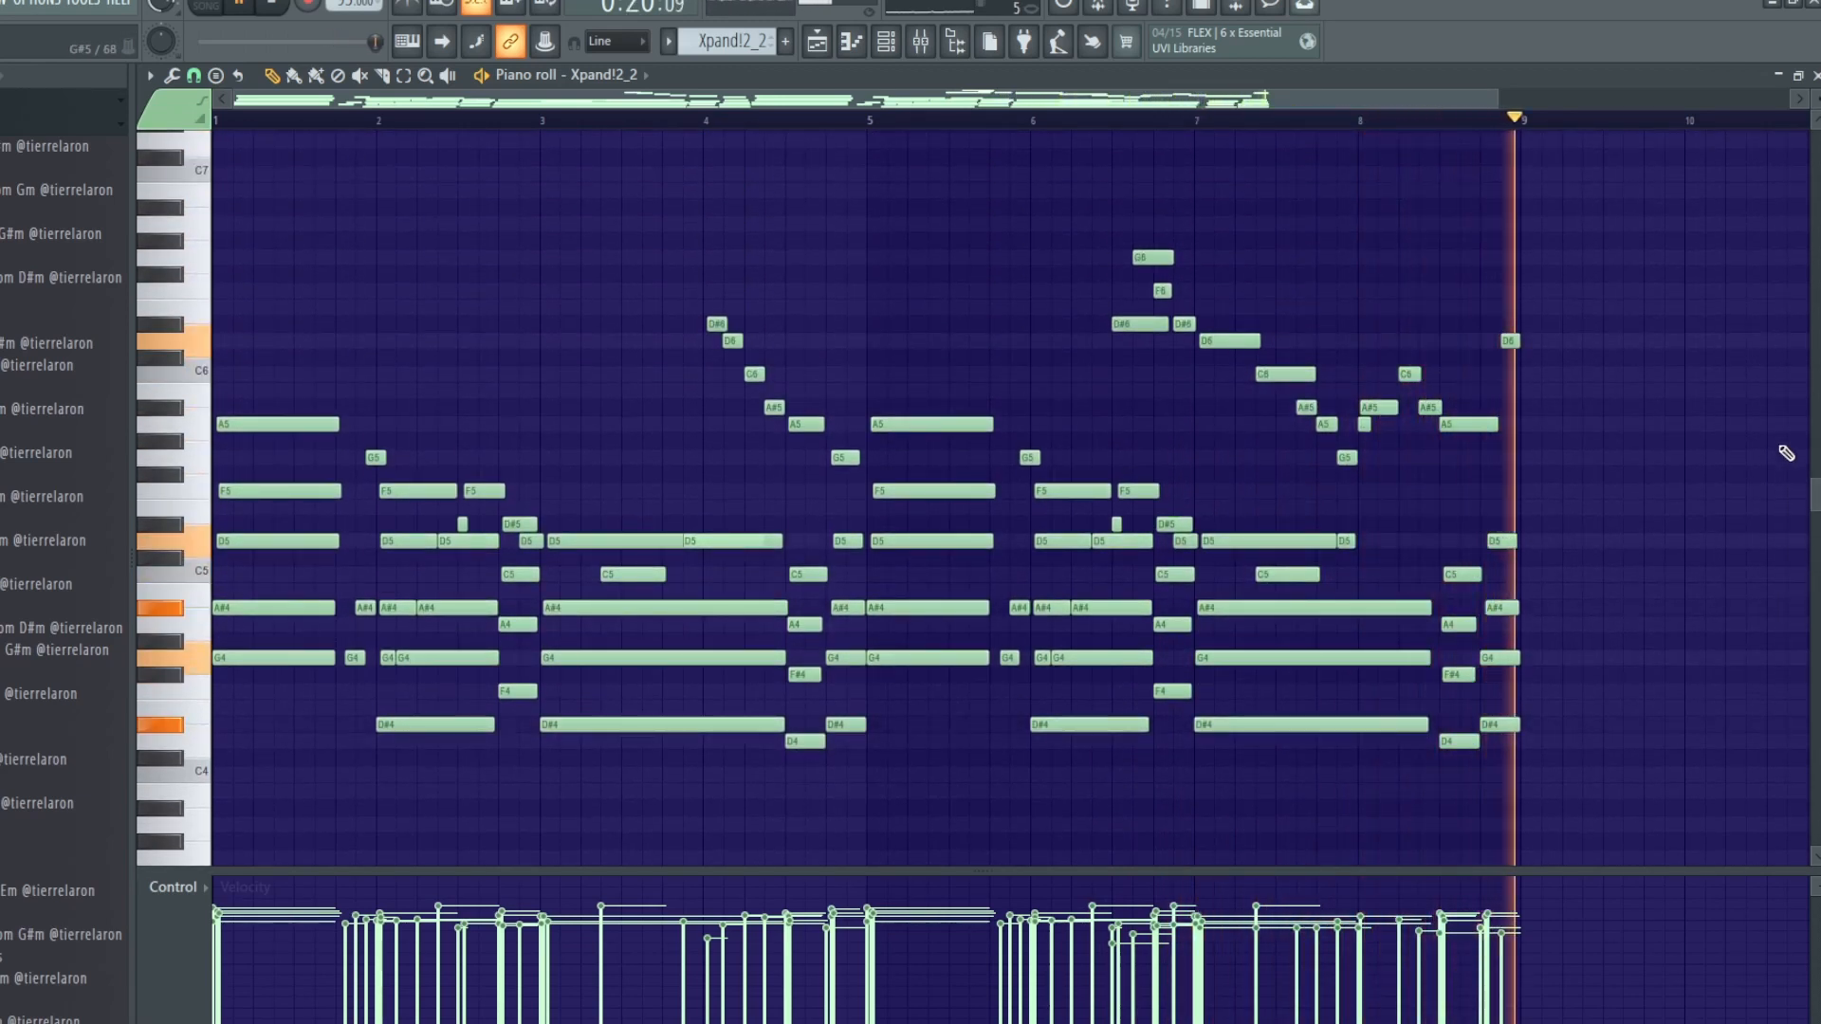
pyautogui.press('space')
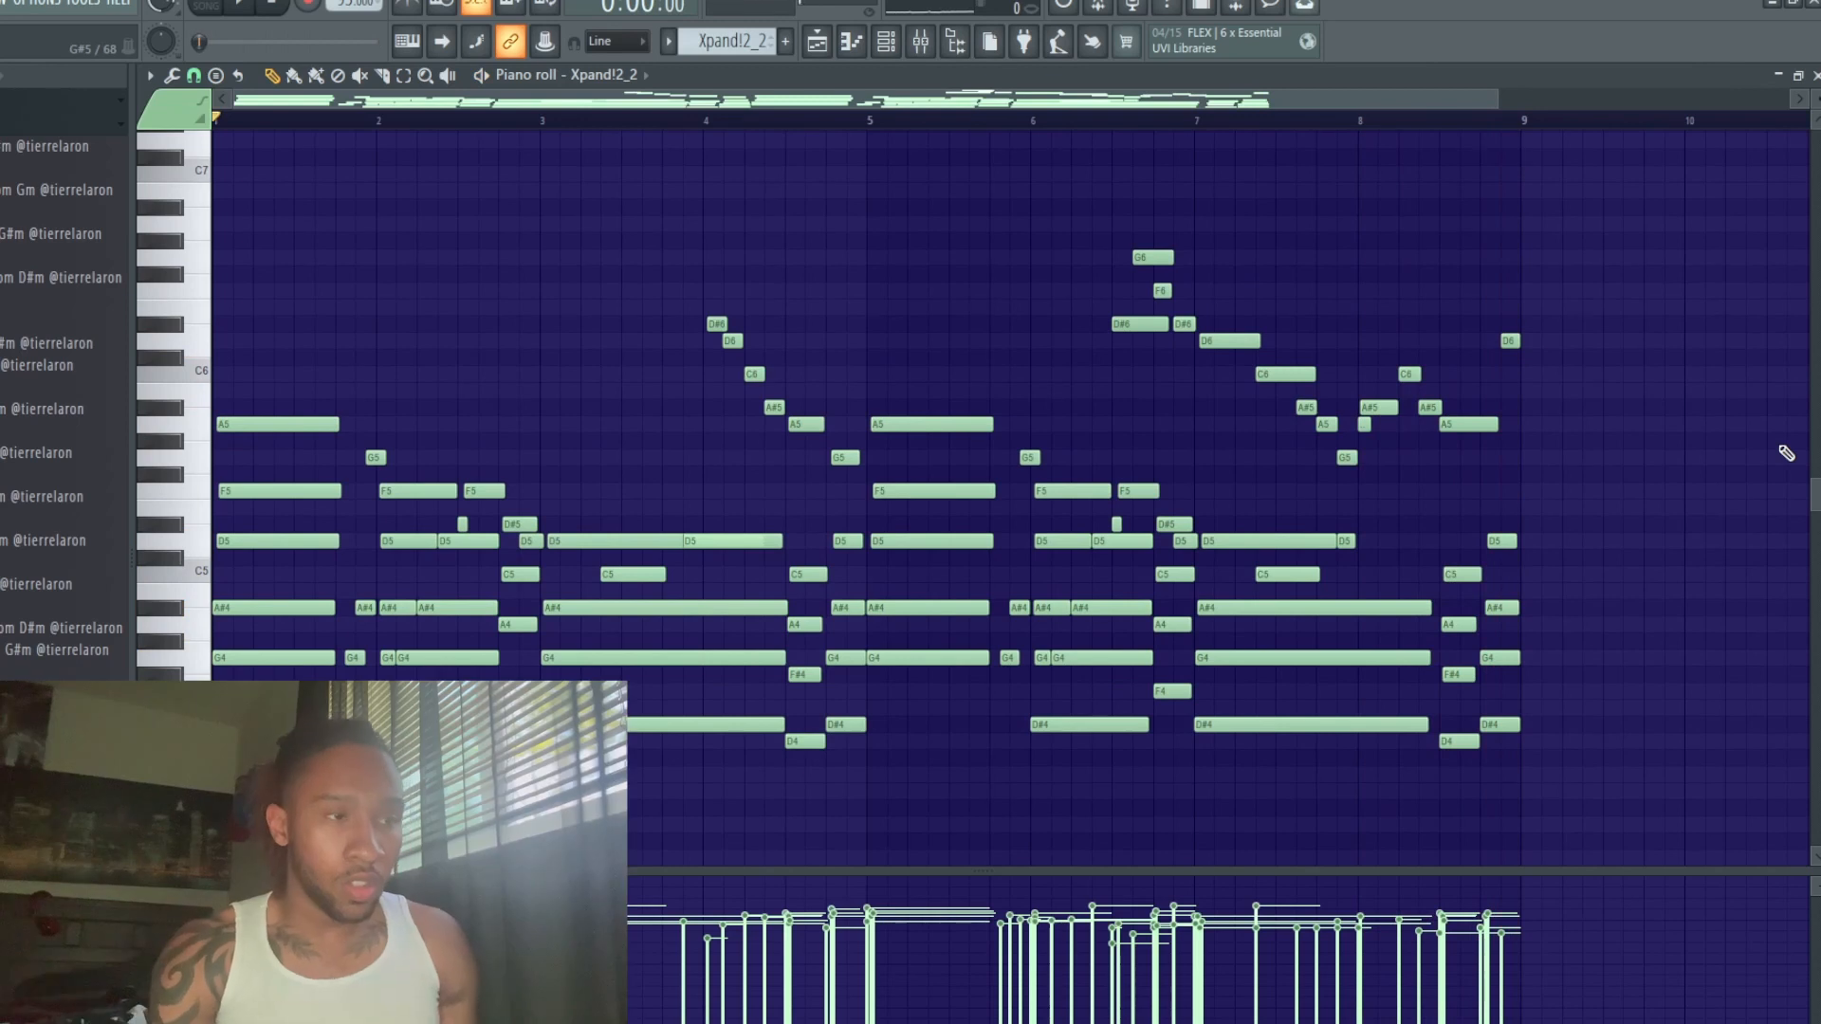
# Examine the Magic Switch, Fruity parametric EQ 2, RC-20 Retro Color and Ozone 10 settings on the Xpand!2_2 mixer channel.
pyautogui.click(920, 44)
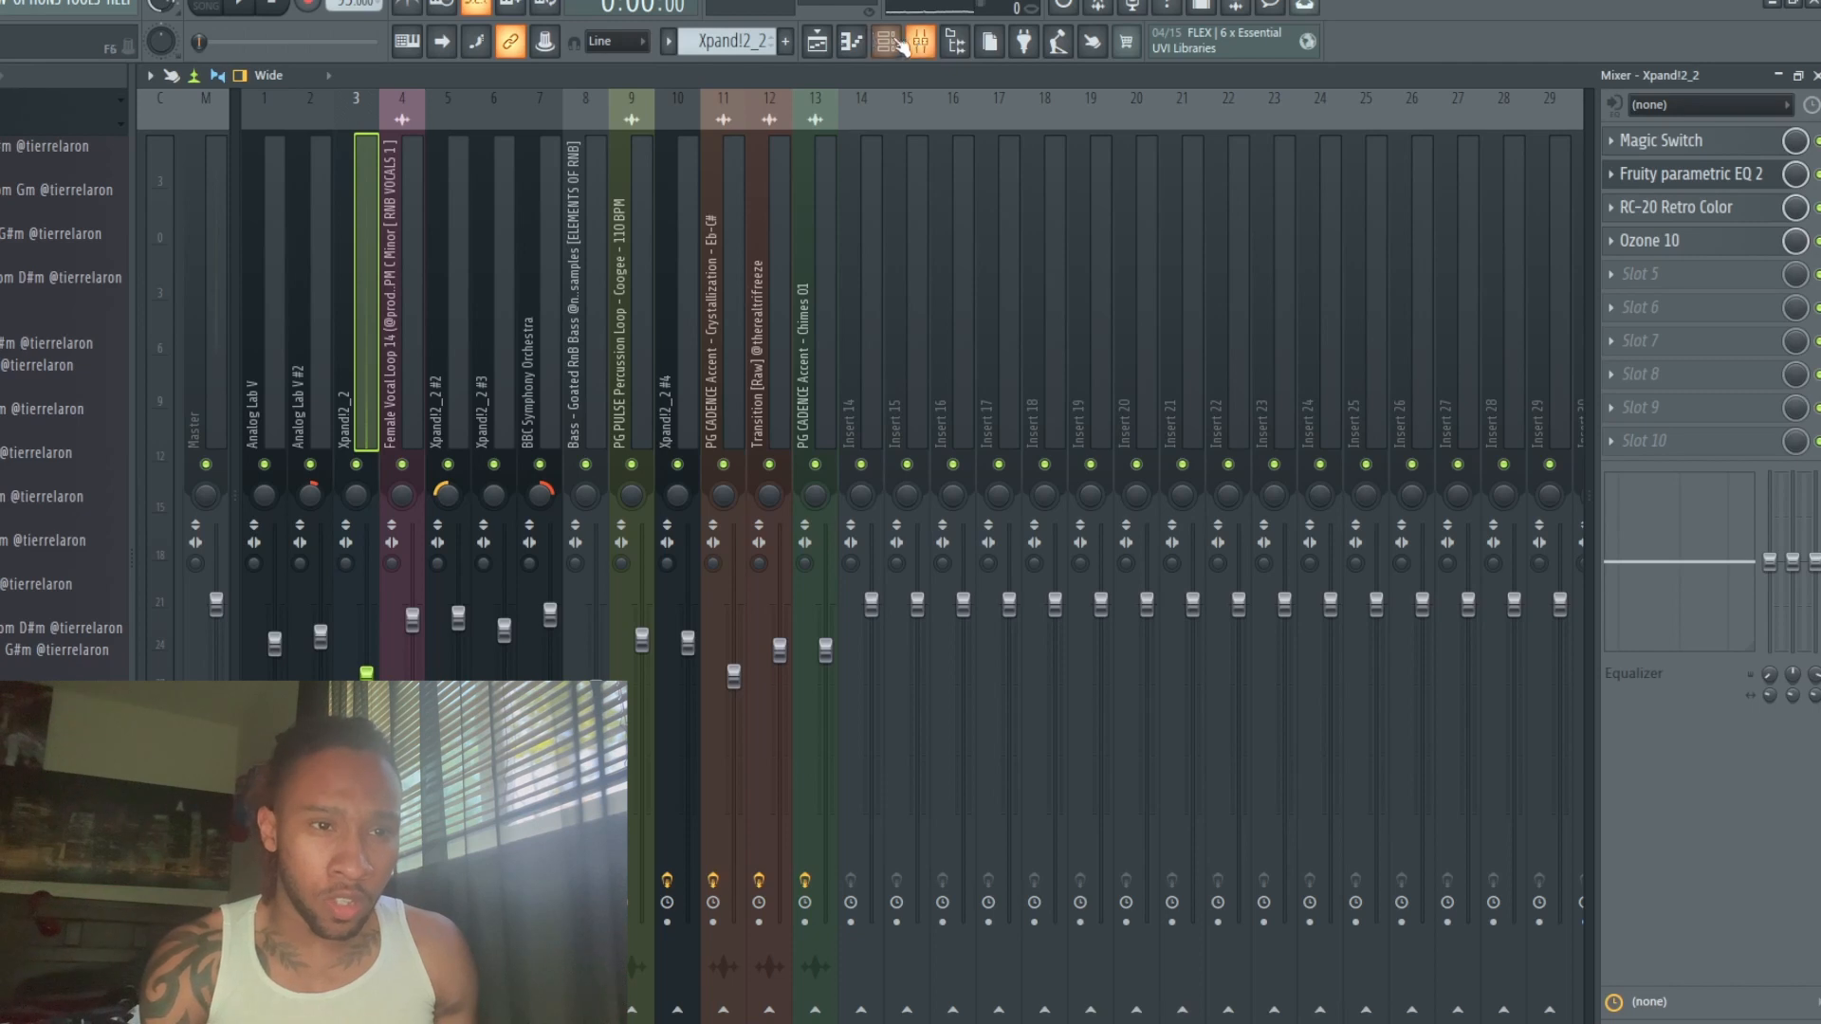
pyautogui.click(1738, 149)
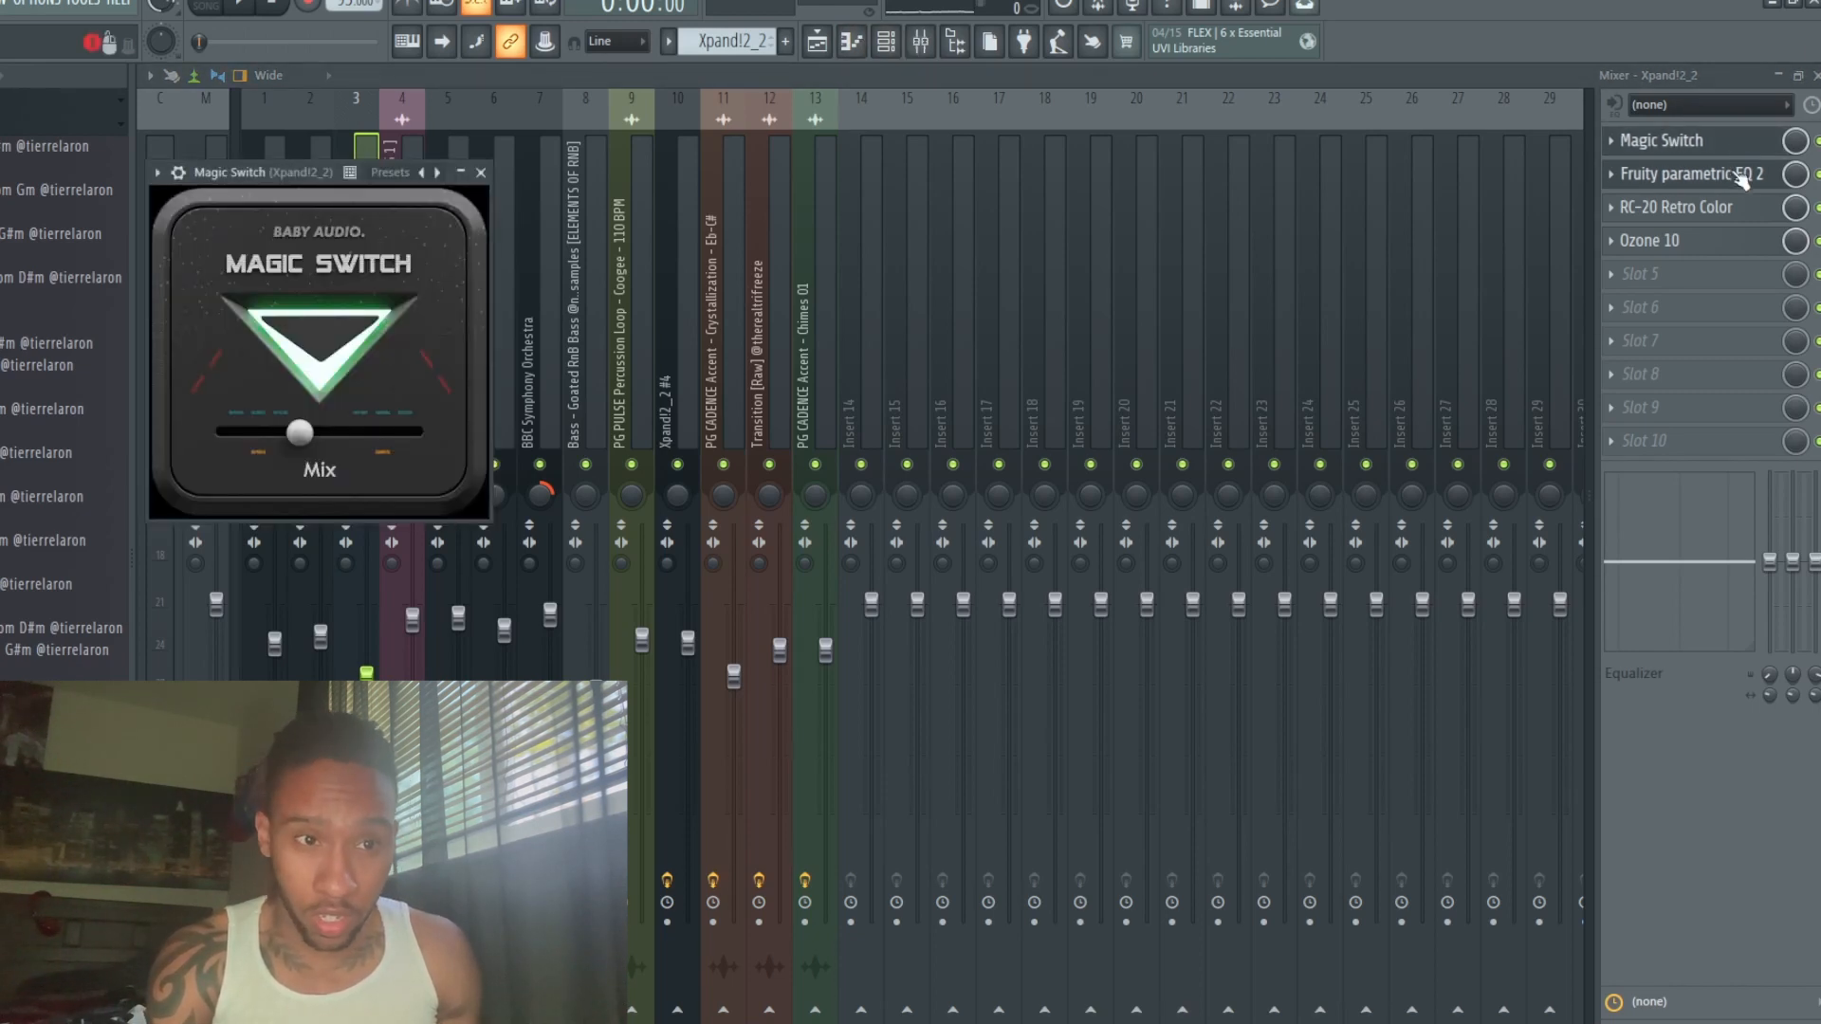
pyautogui.click(1740, 180)
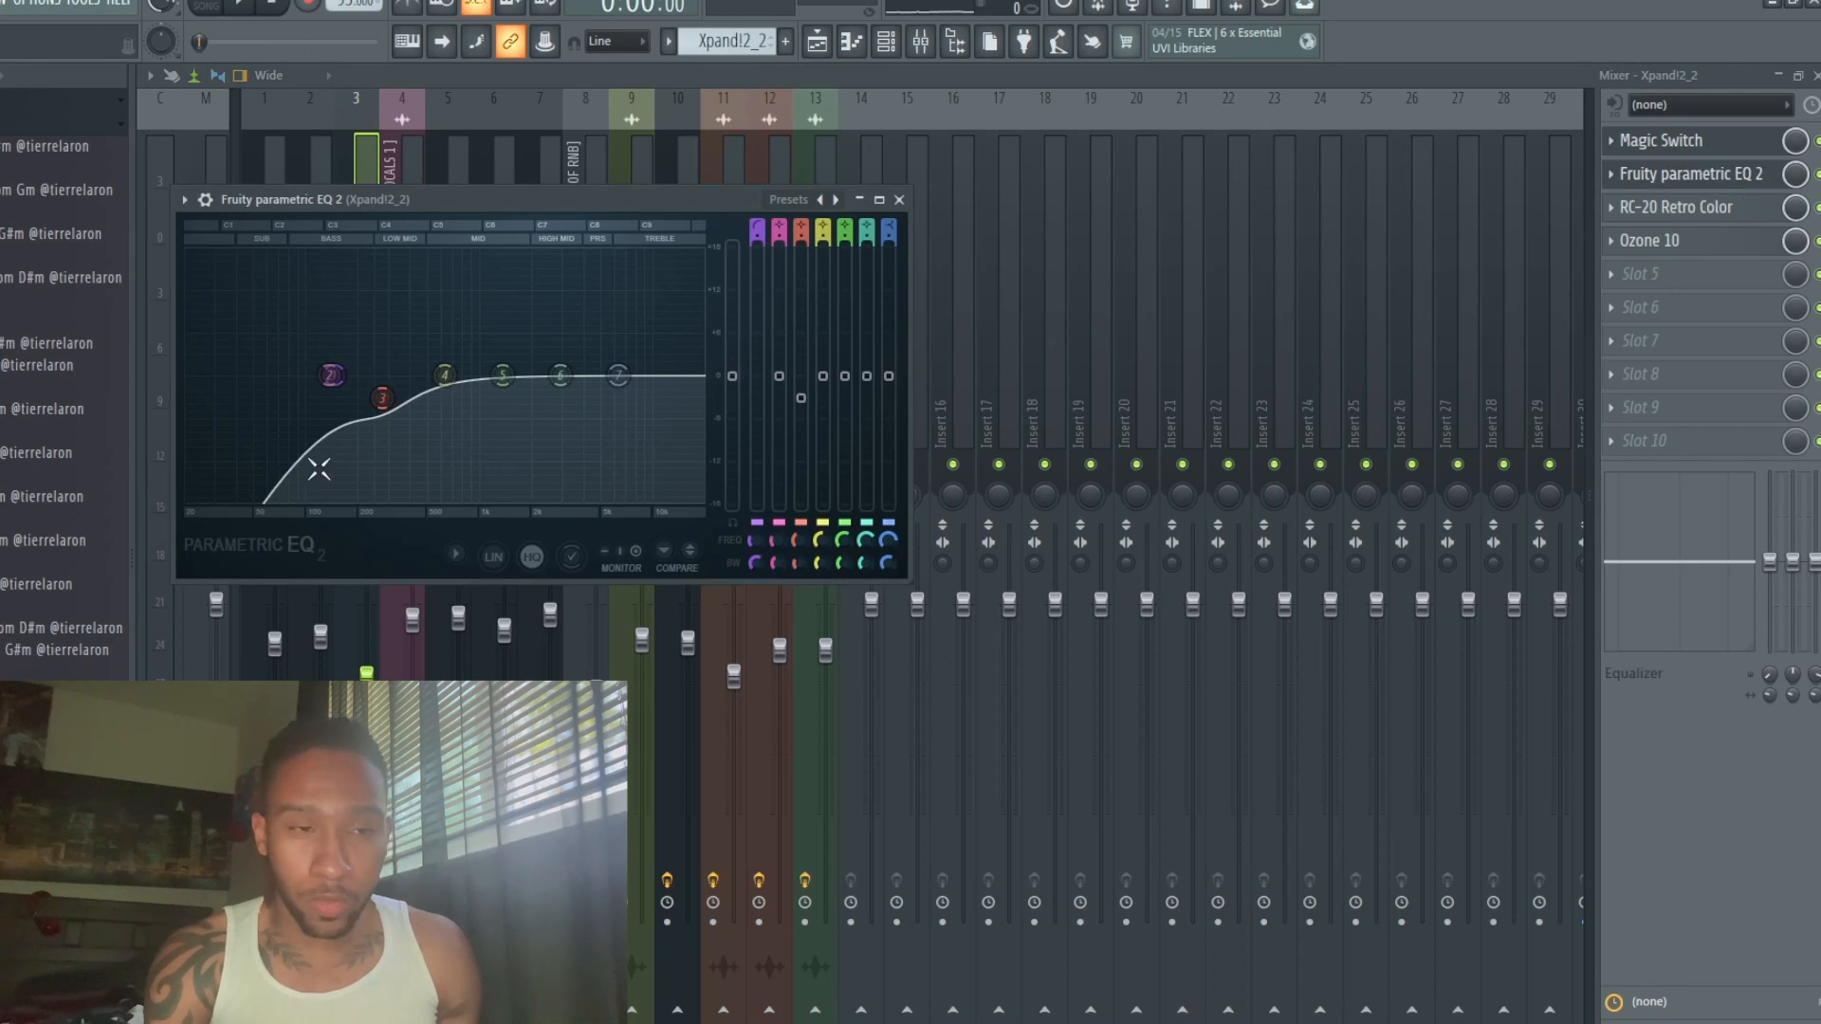
pyautogui.click(1740, 221)
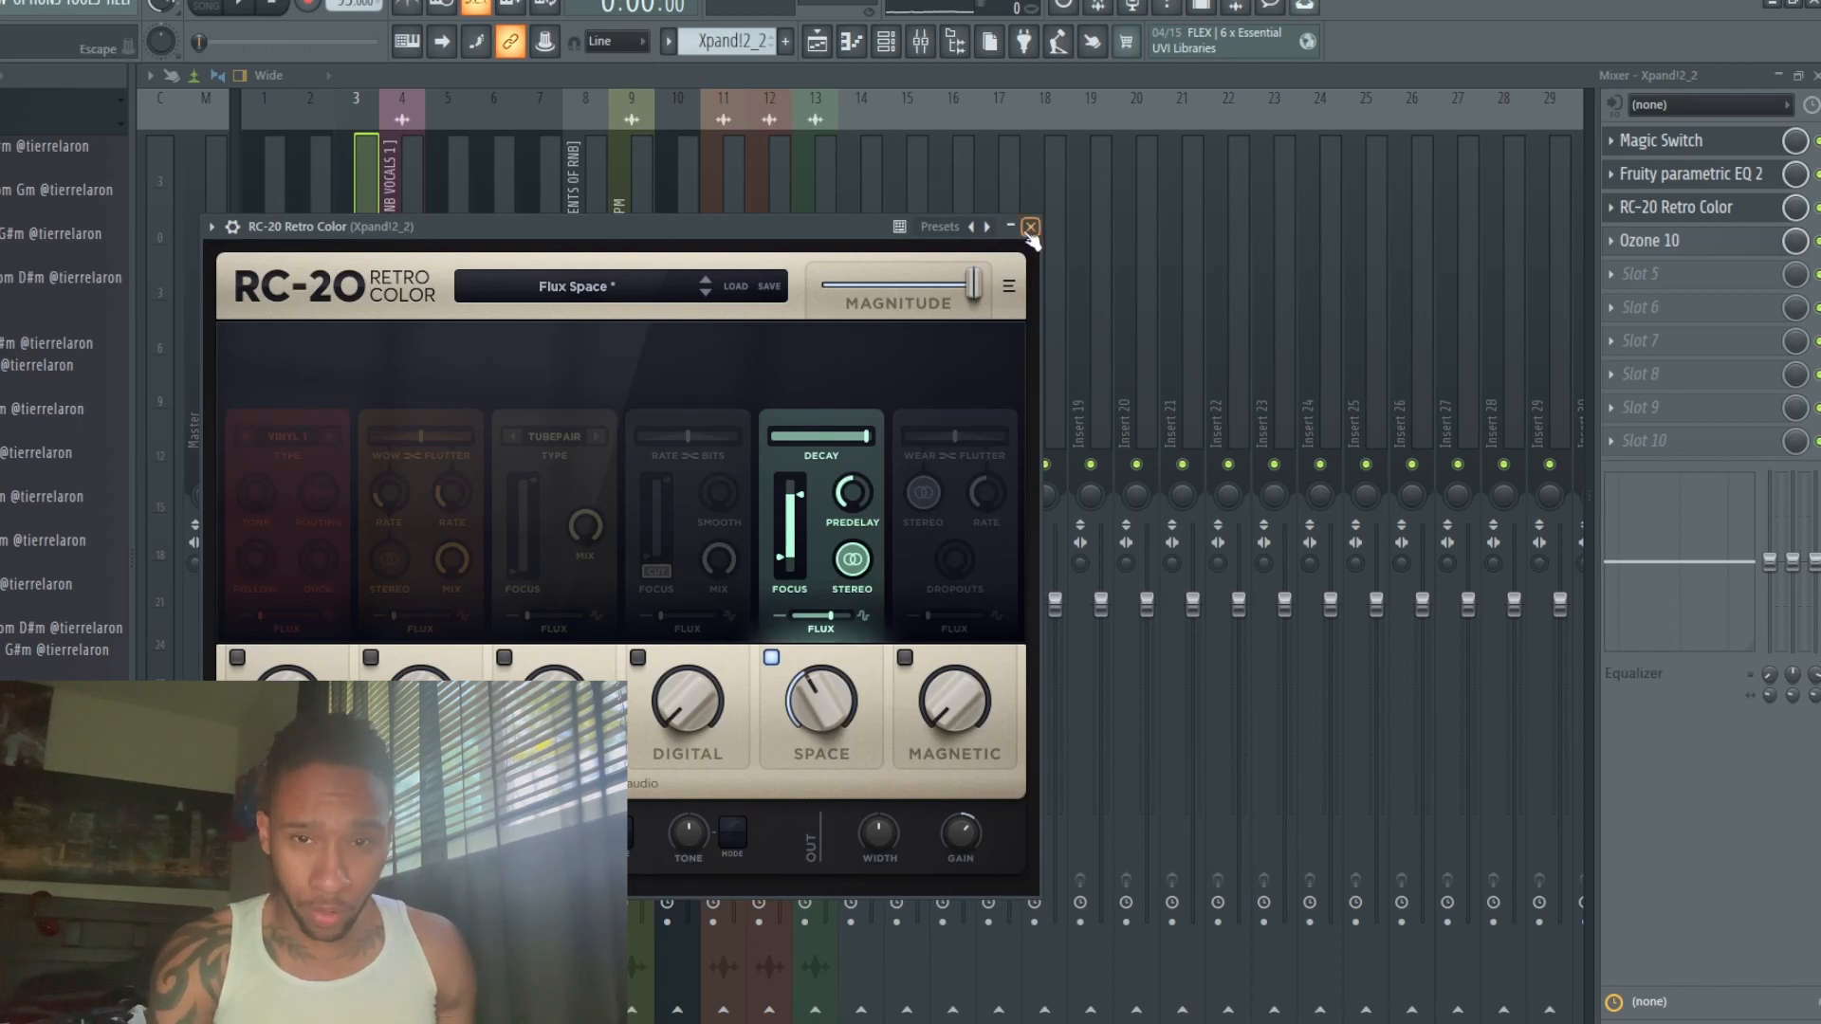
pyautogui.click(1030, 228)
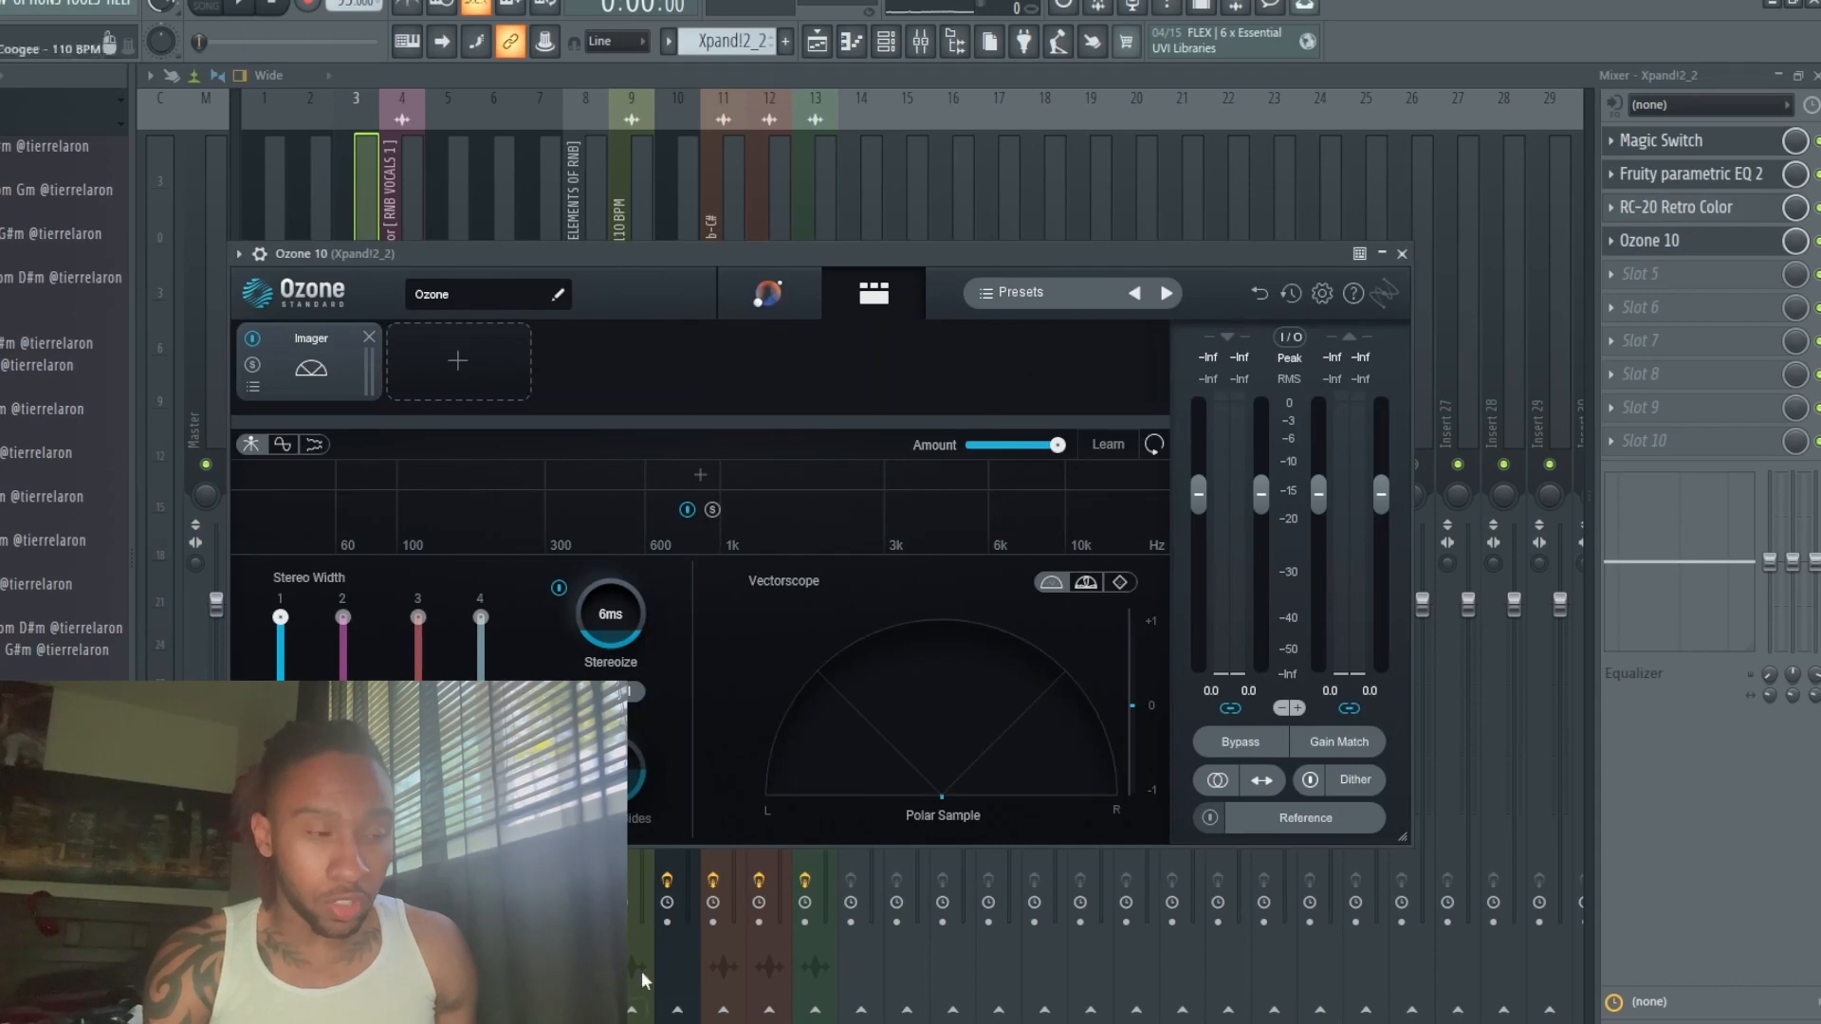
# Solo tracks 1, 2 and 3 in the playlist and play the arrangement from bar 9.
pyautogui.click(817, 41)
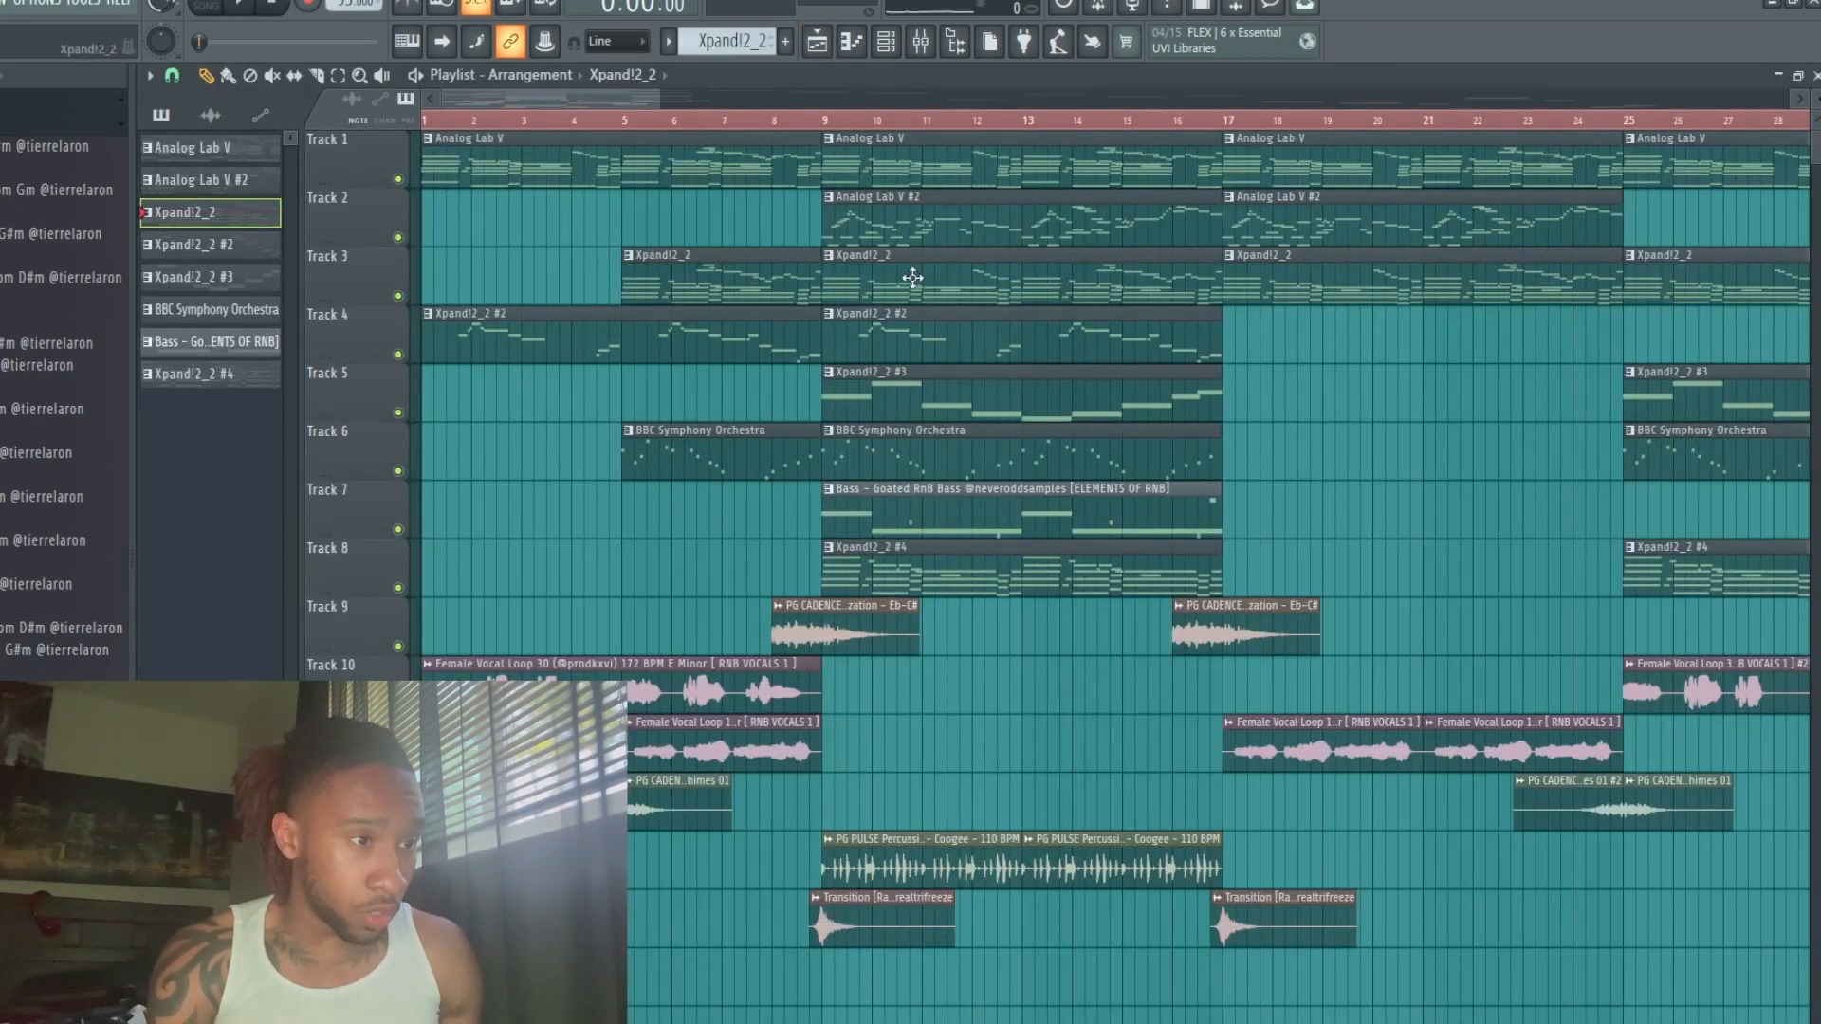
pyautogui.click(824, 121)
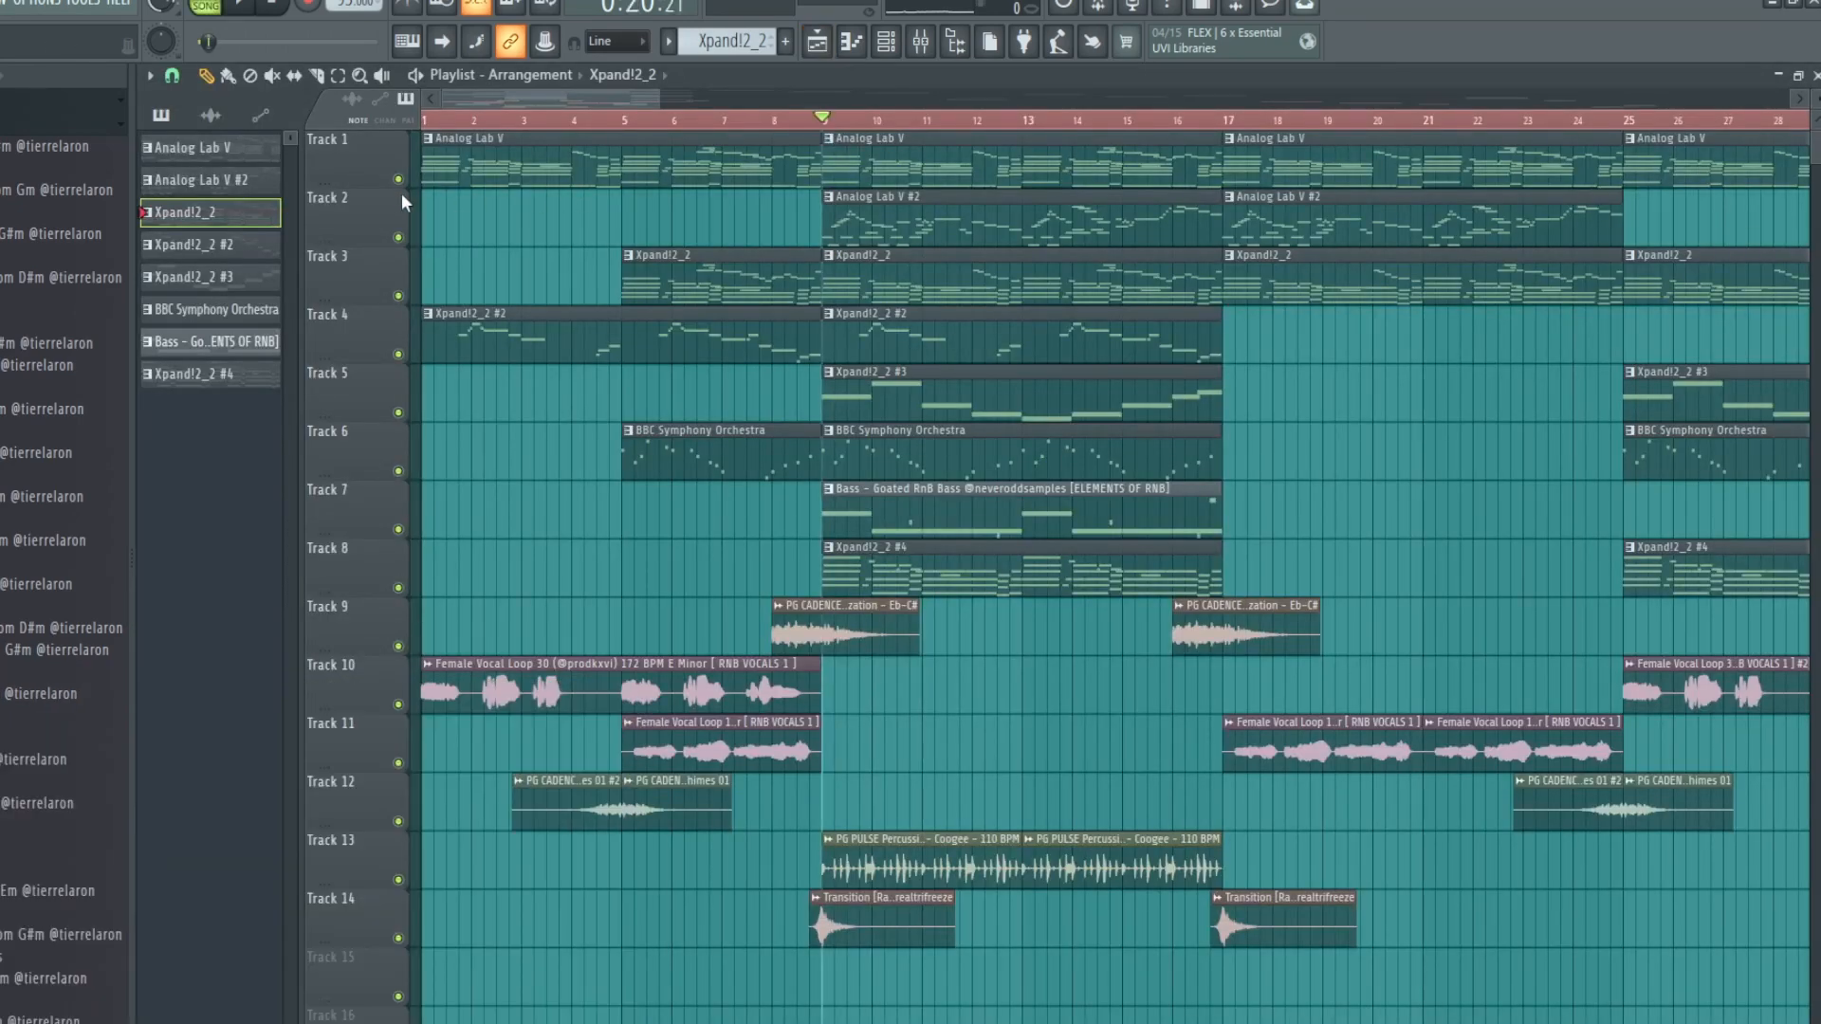
pyautogui.rightClick(398, 180)
pyautogui.click(398, 238)
pyautogui.click(400, 296)
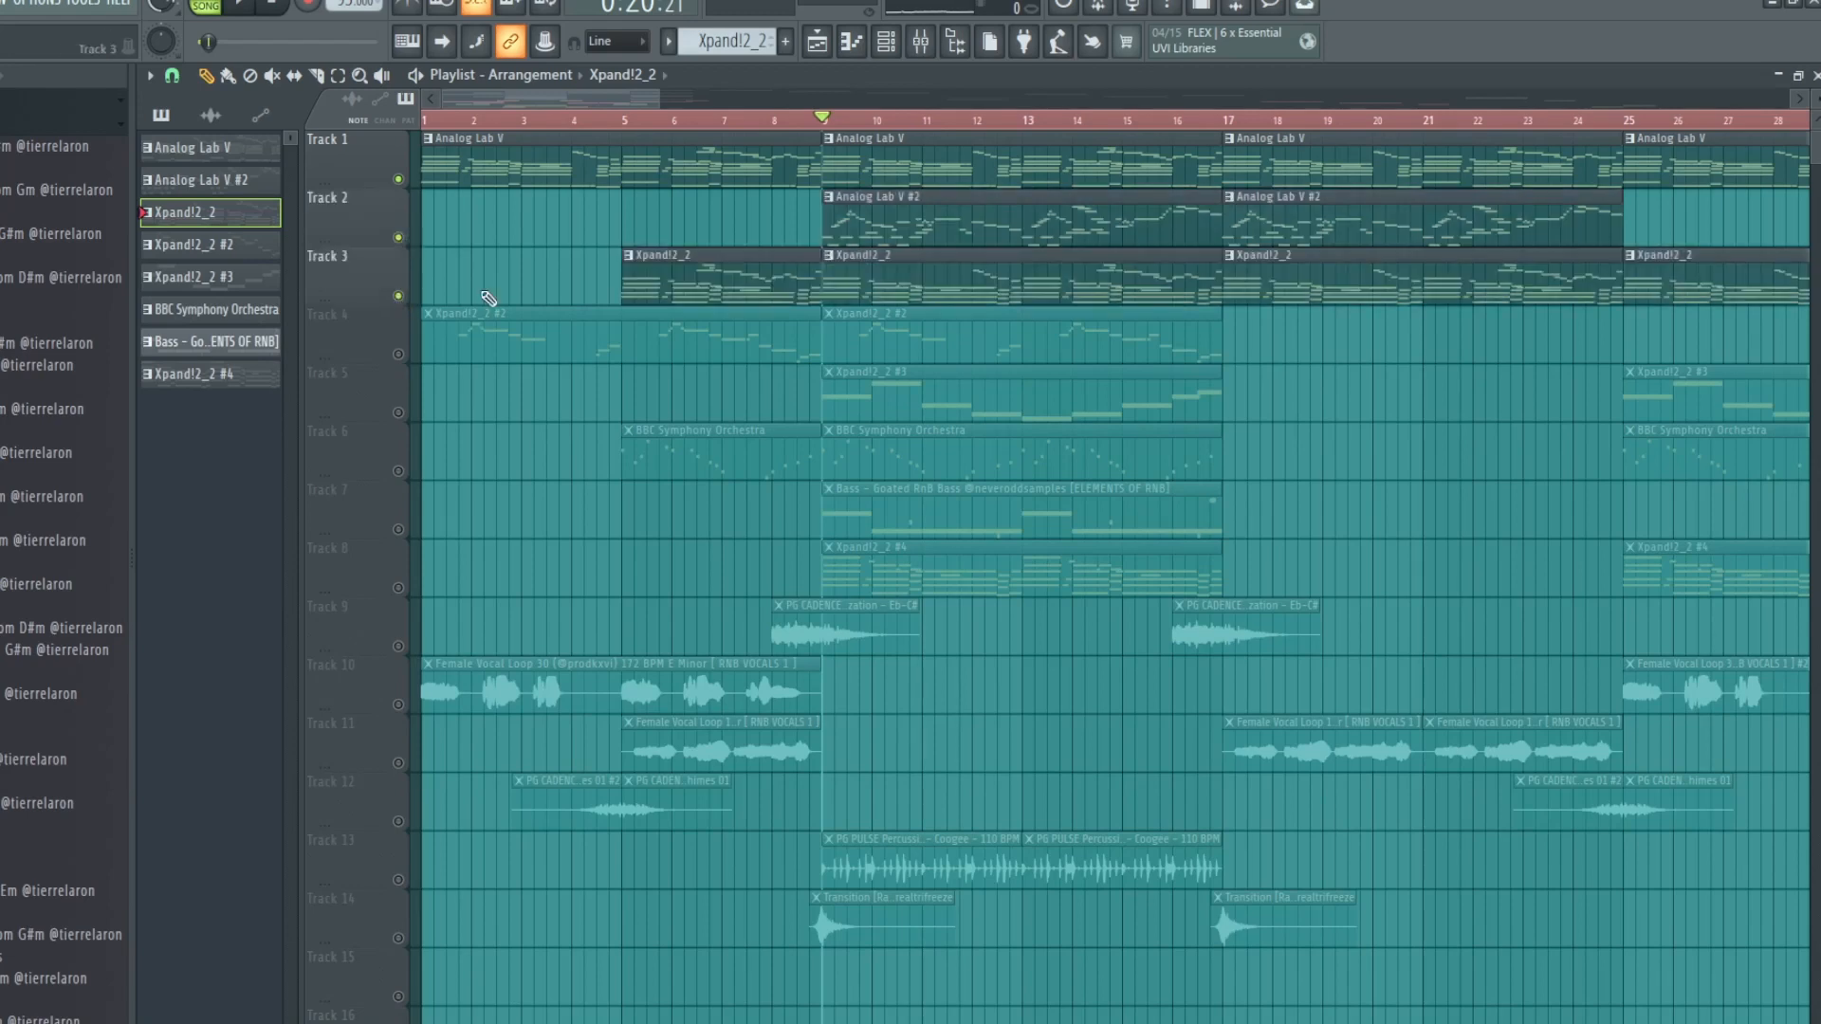
pyautogui.press('space')
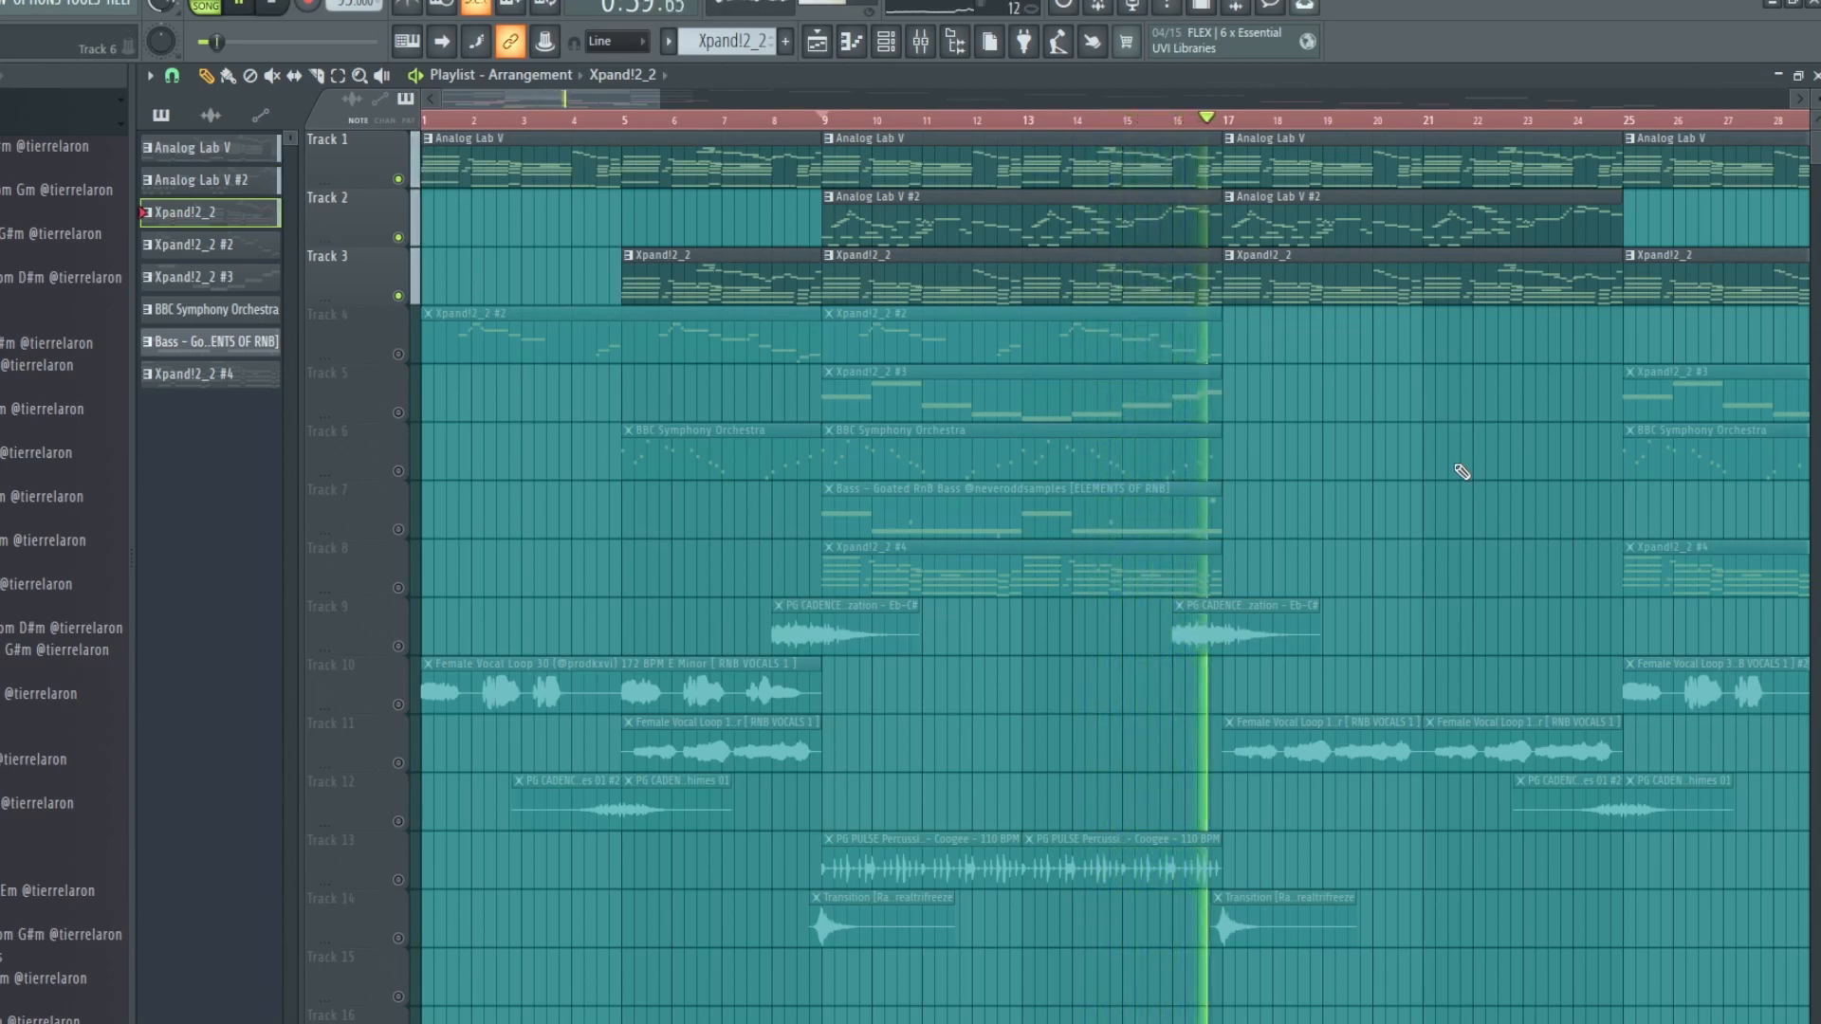
pyautogui.press('space')
# Inspect the sound loaded in the Xpand!2_2 #2 pattern's instrument and play its eight bars of notes in the piano roll.
pyautogui.click(154, 252)
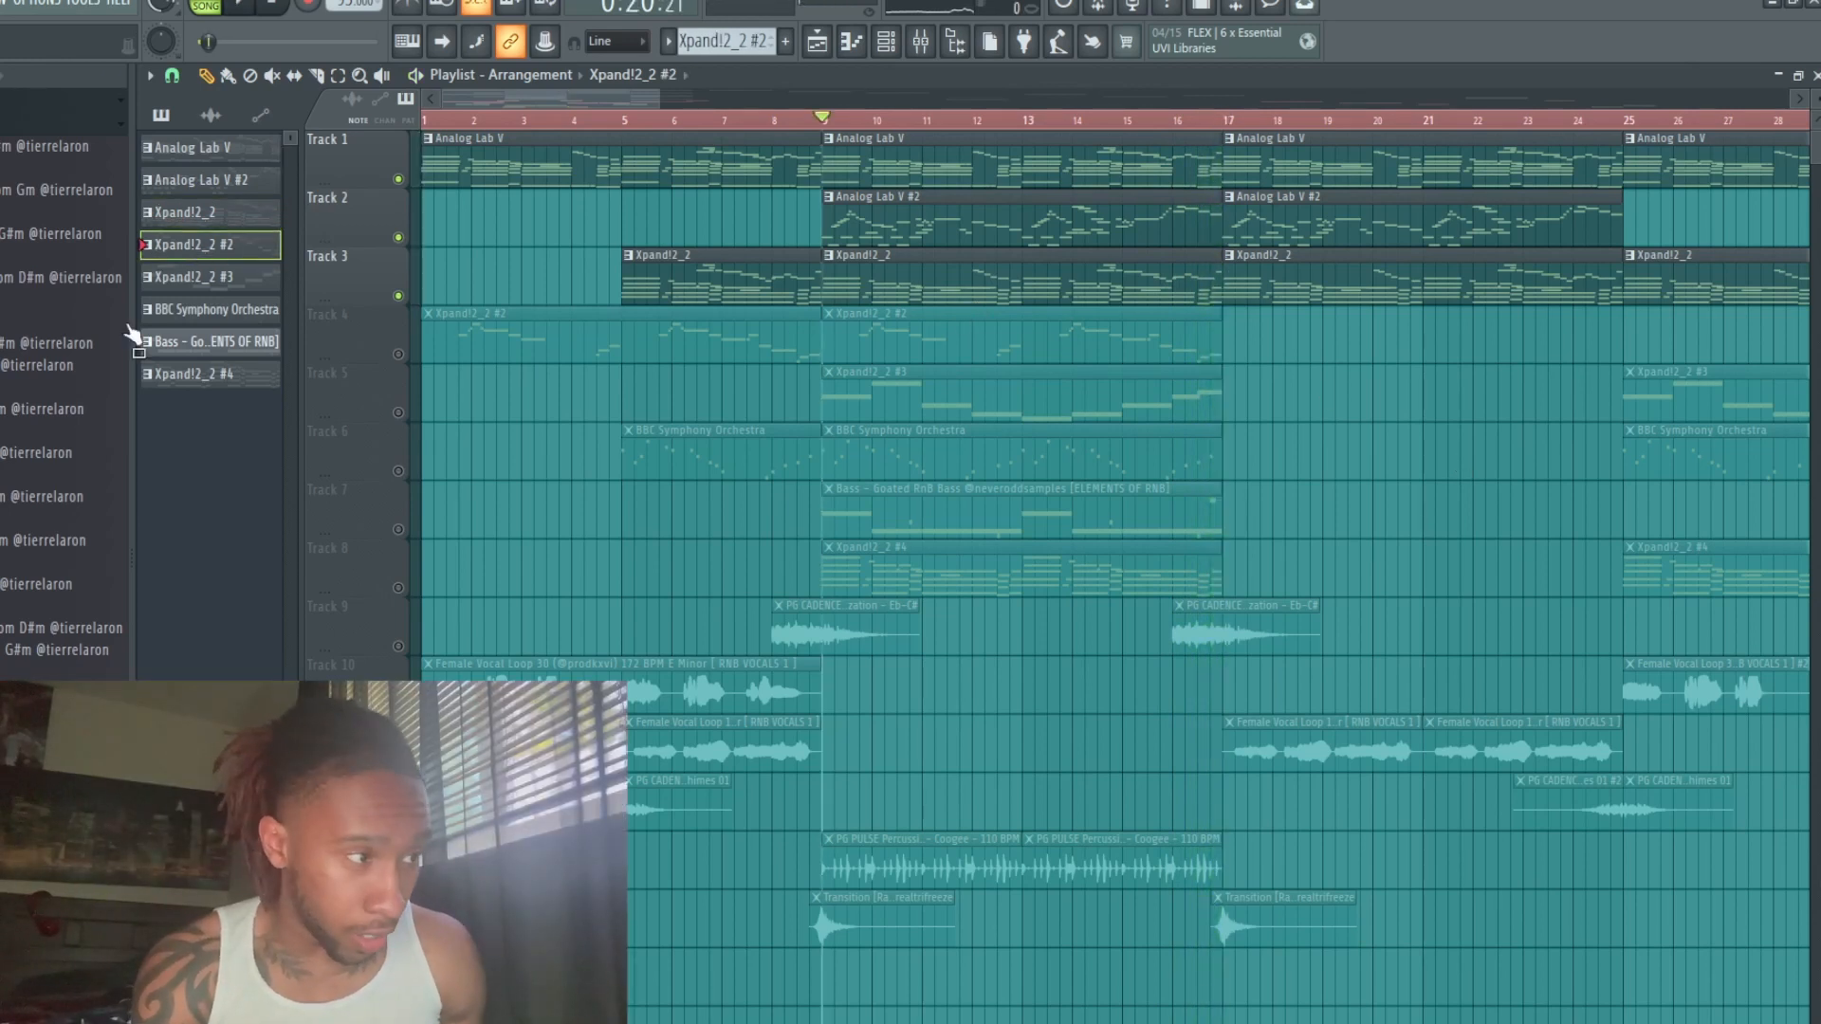
pyautogui.click(208, 8)
pyautogui.click(886, 43)
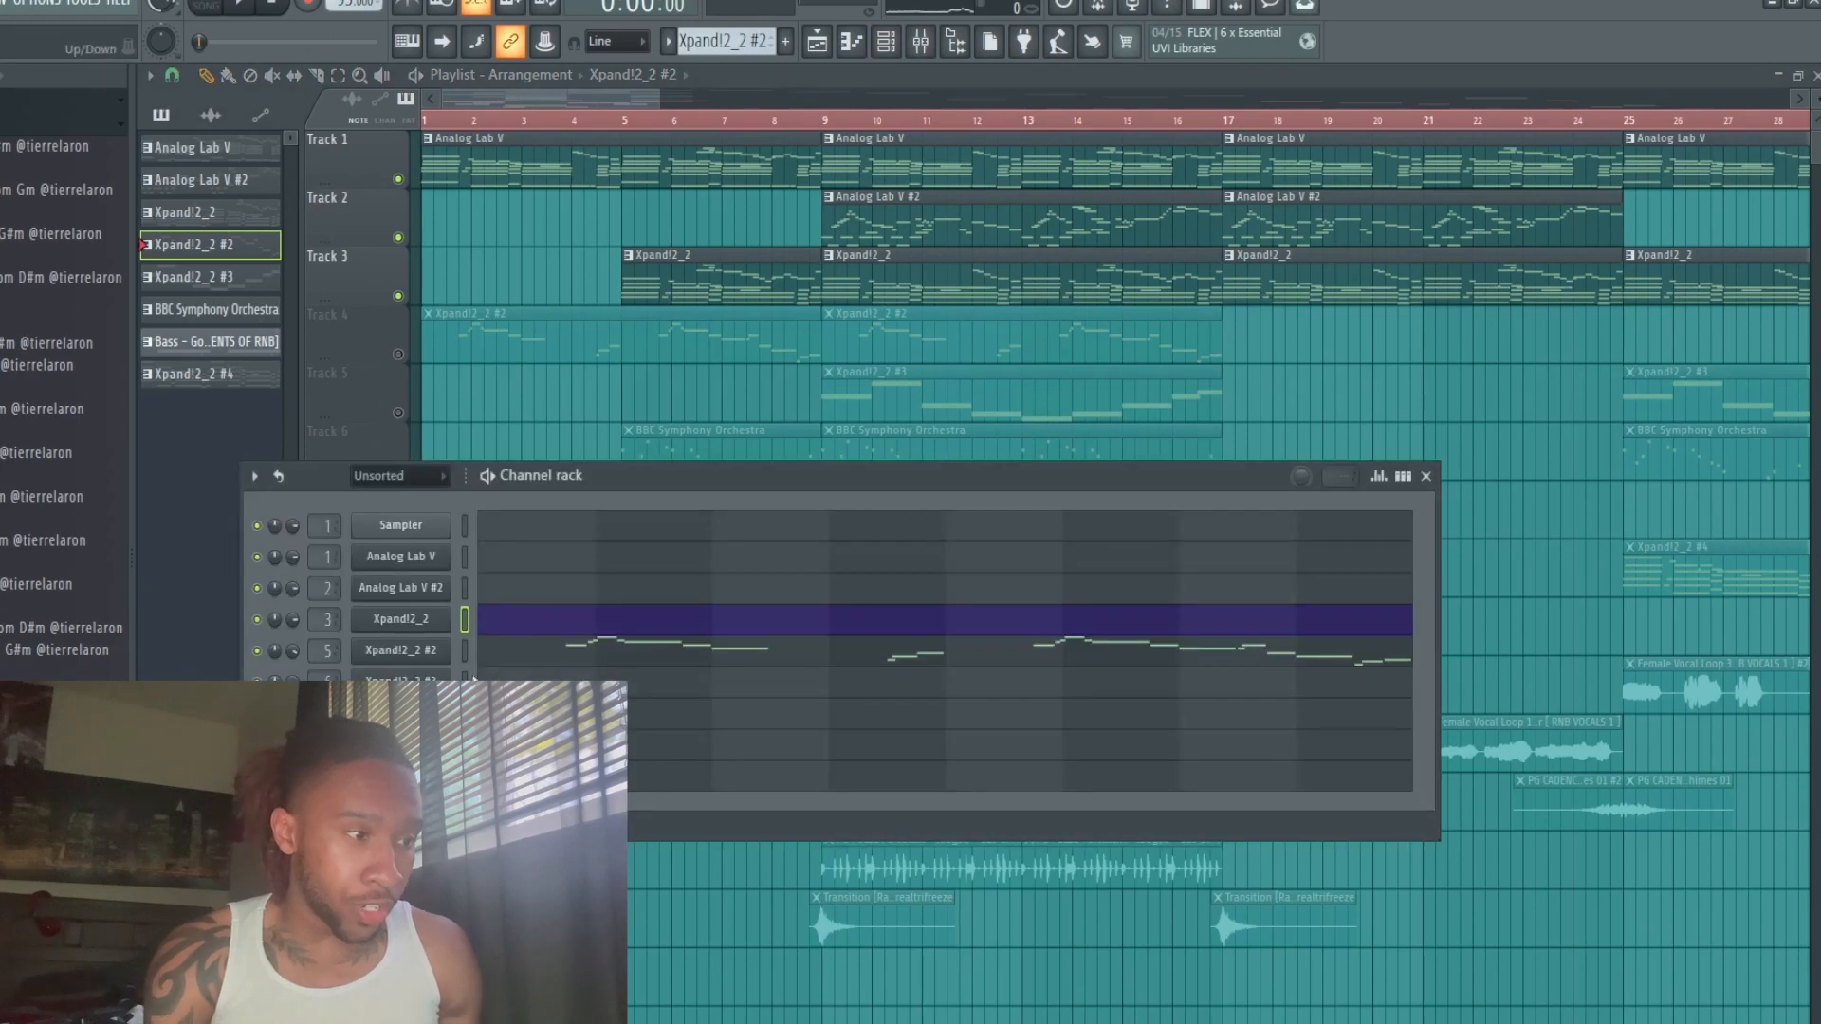
pyautogui.click(424, 654)
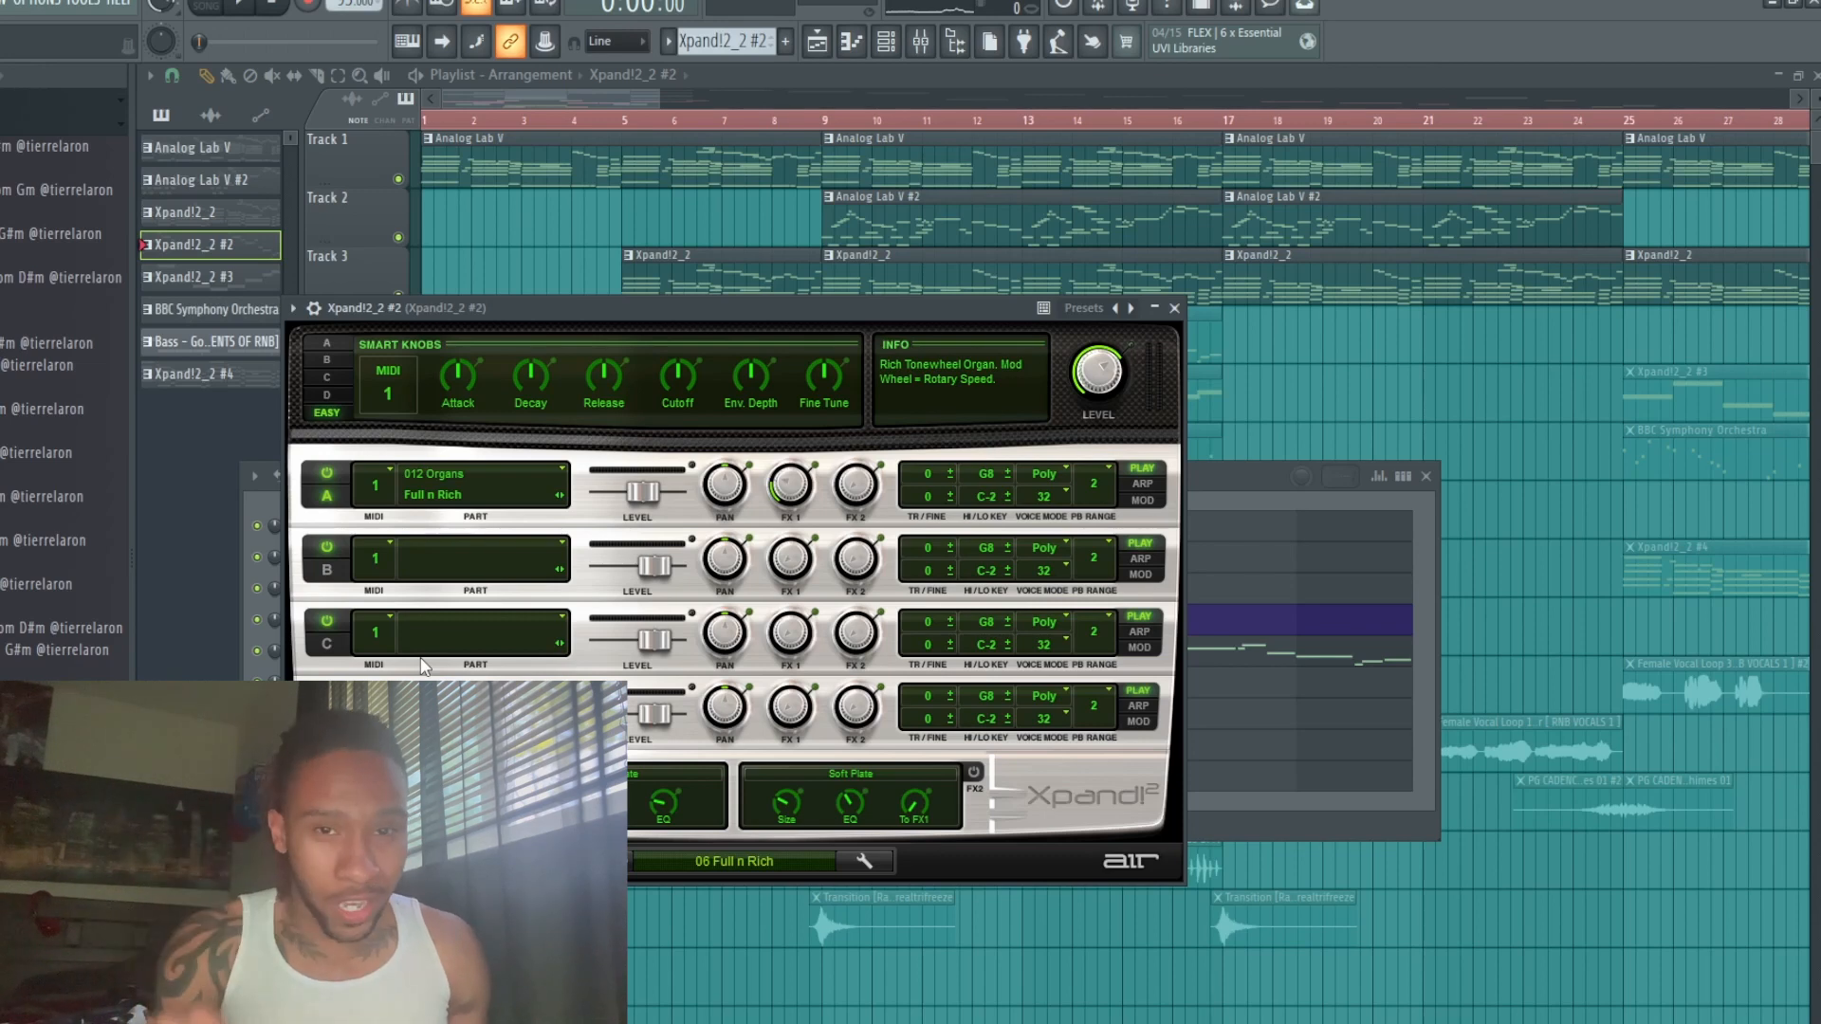
pyautogui.click(1176, 309)
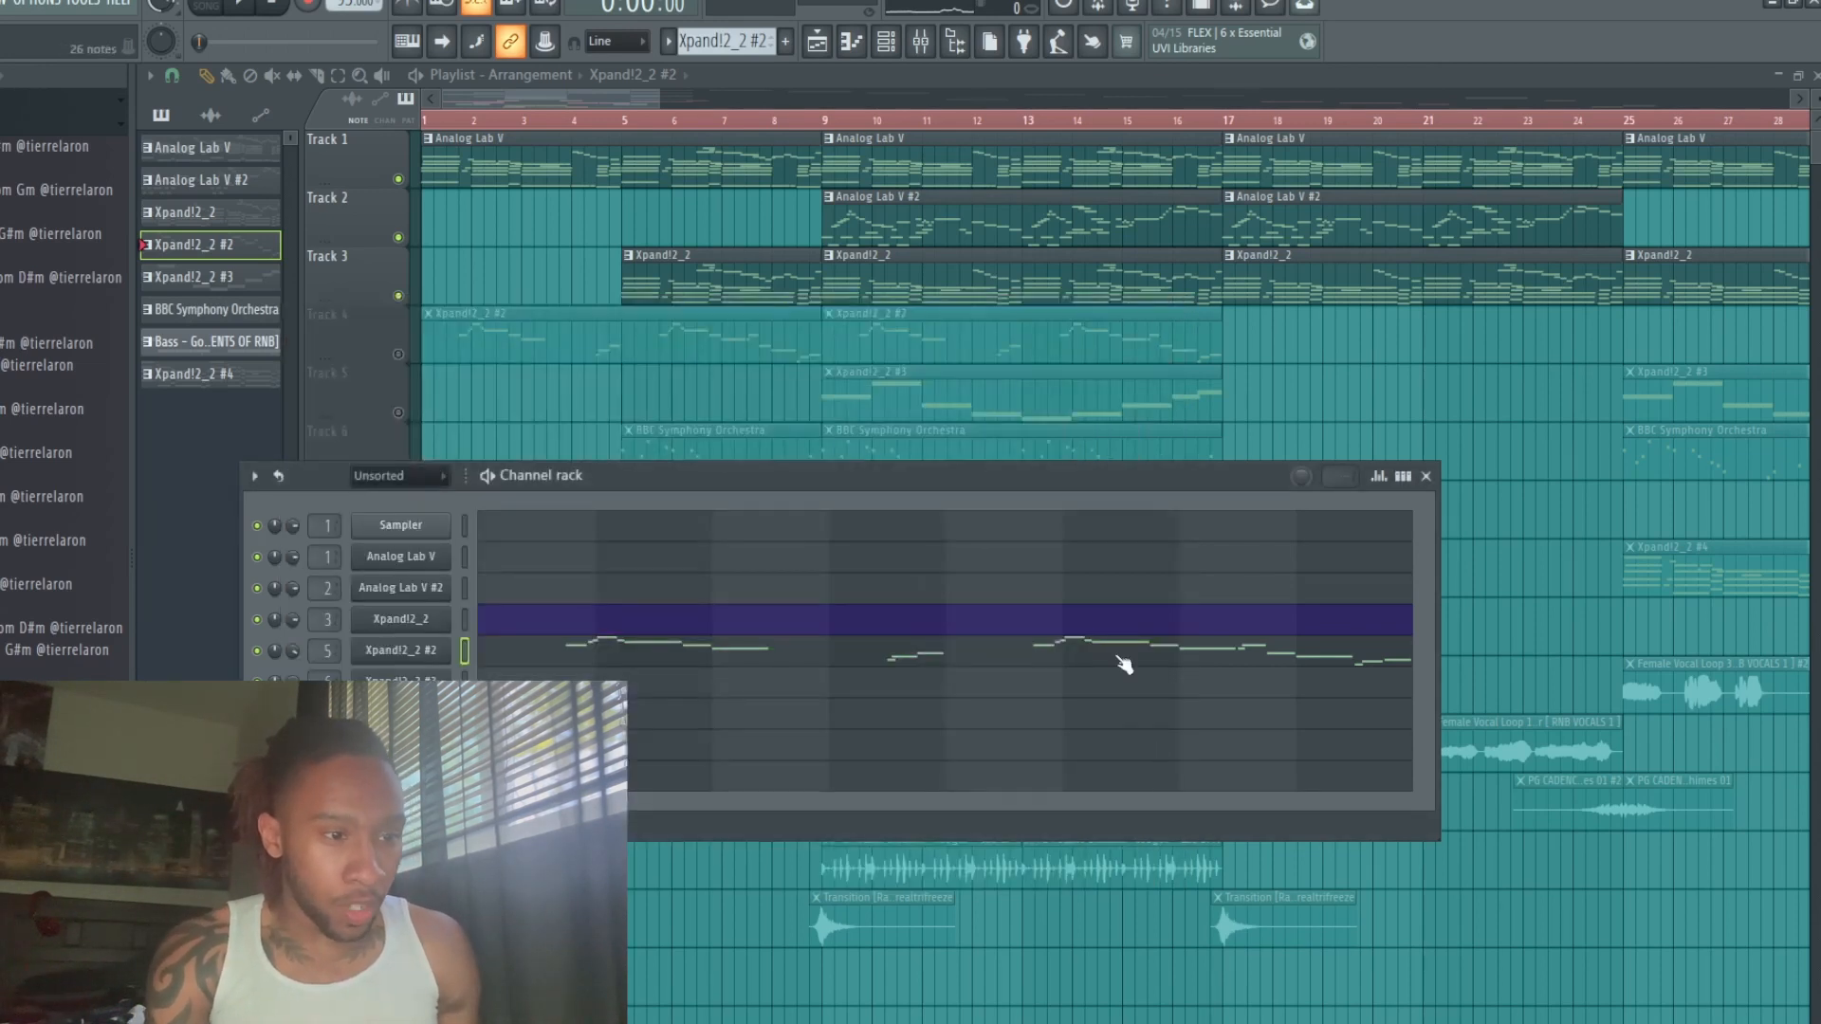
pyautogui.click(1127, 660)
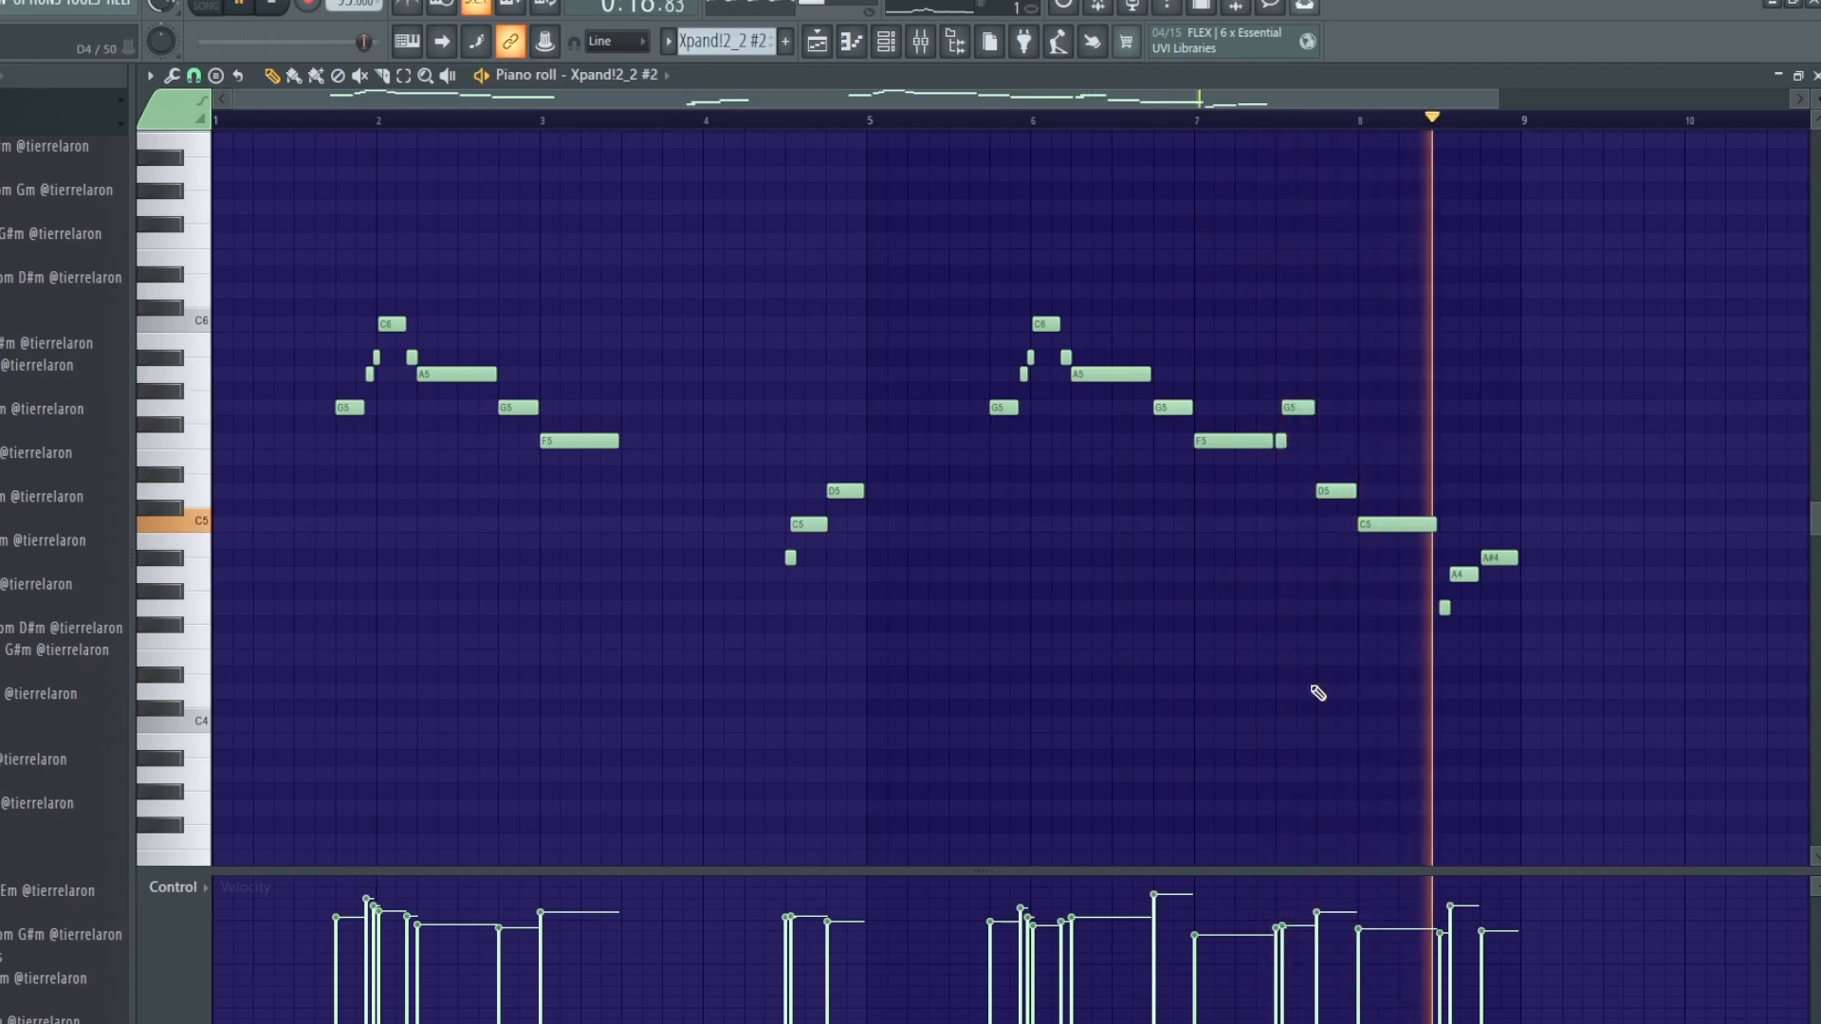
pyautogui.press('space')
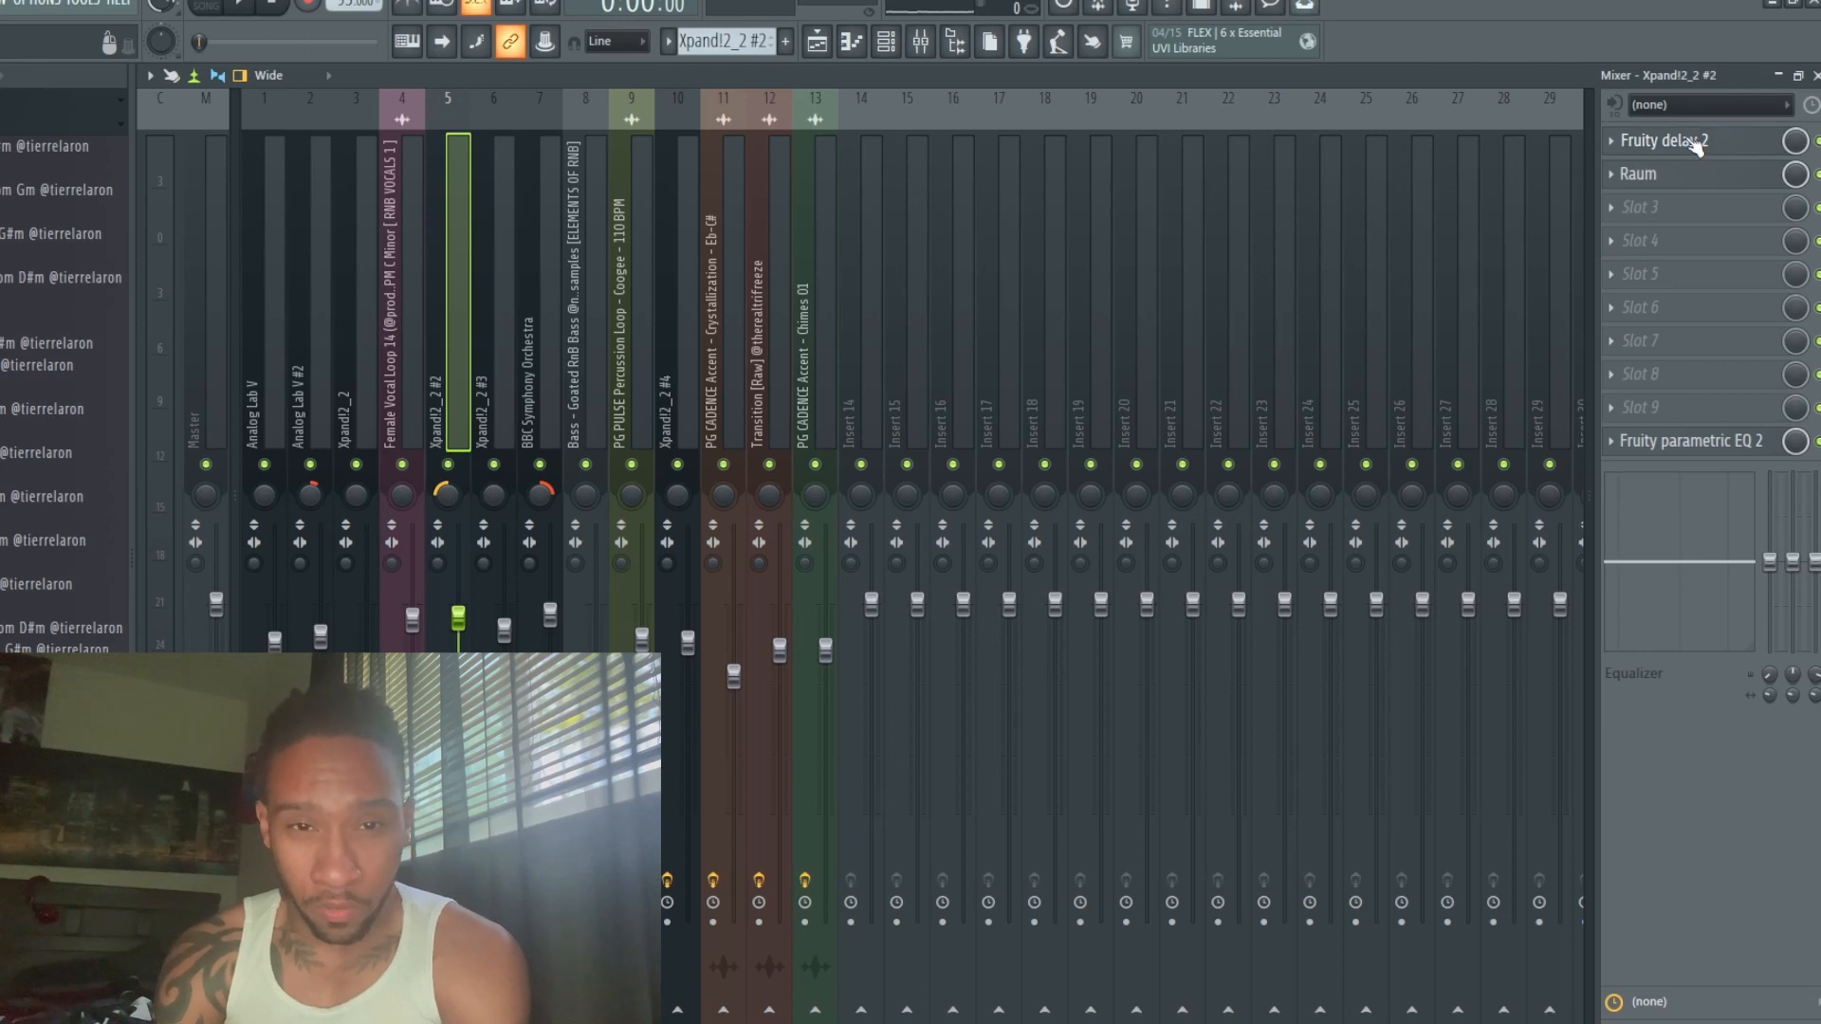
# Examine the Fruity delay 2, Raum and Fruity parametric EQ 2 settings on the Xpand!2_2 #2 mixer channel.
pyautogui.click(1694, 142)
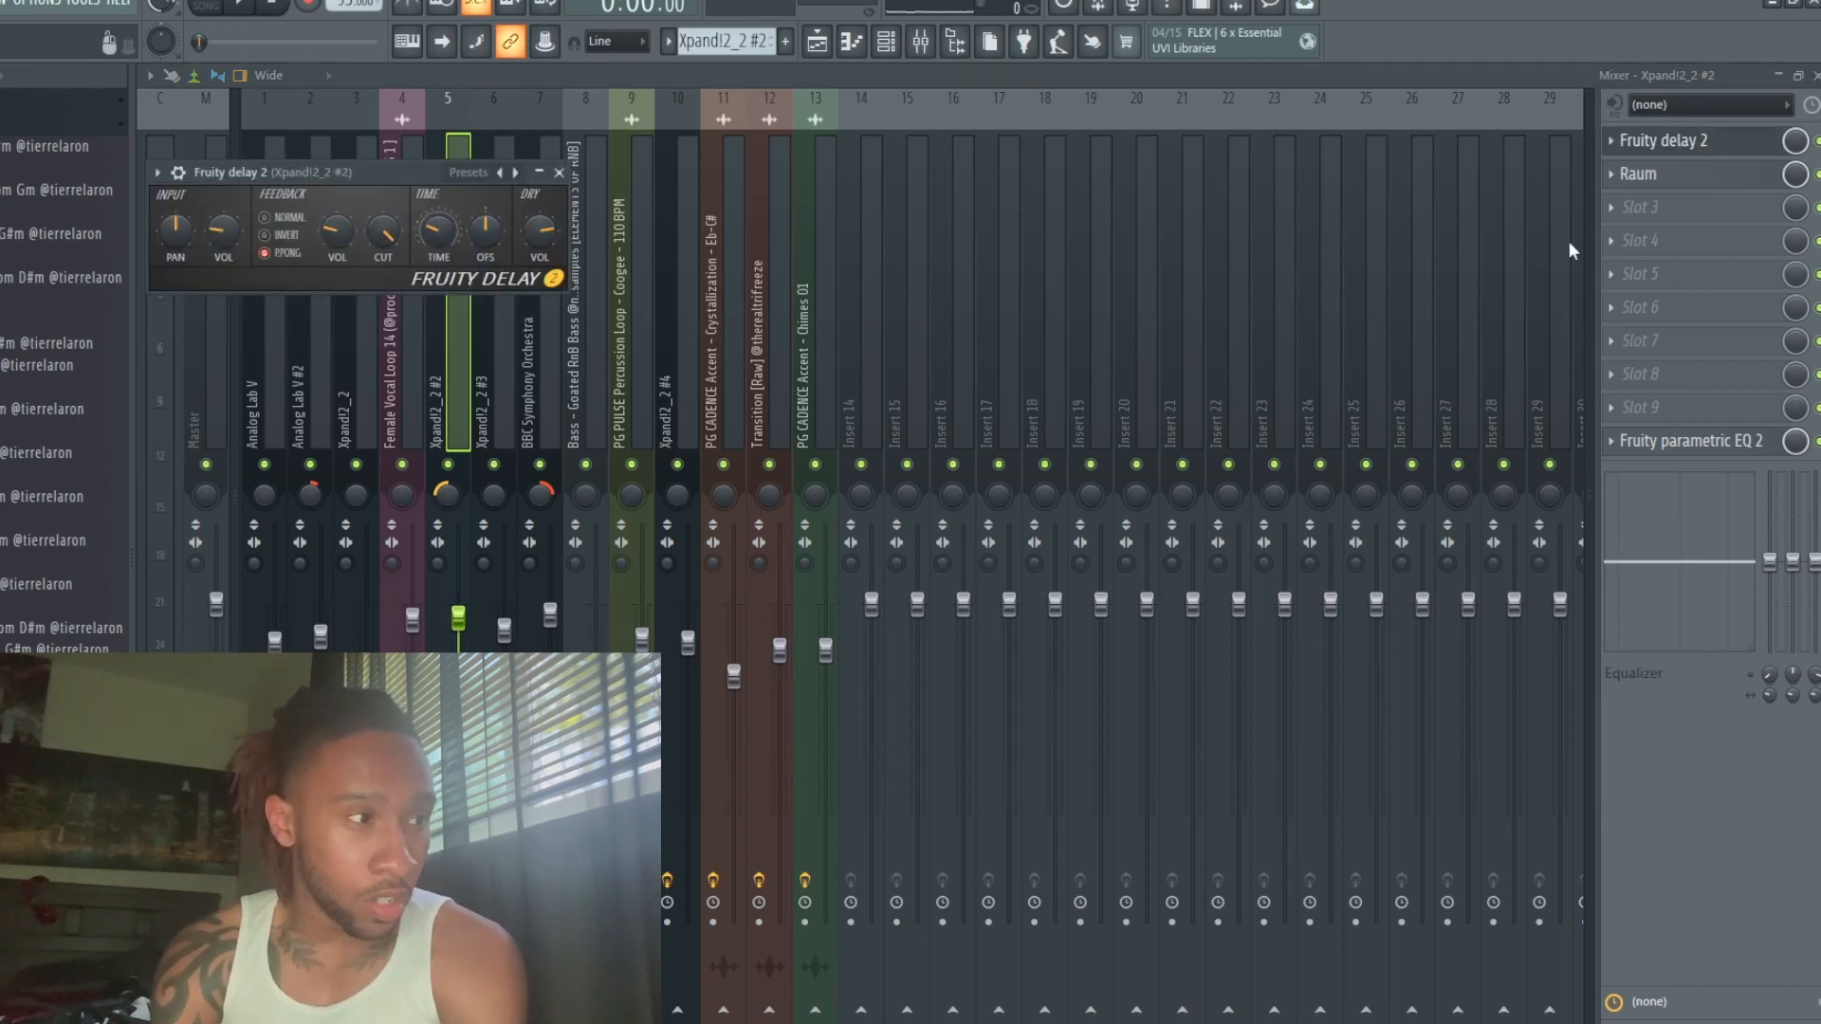
pyautogui.click(1666, 184)
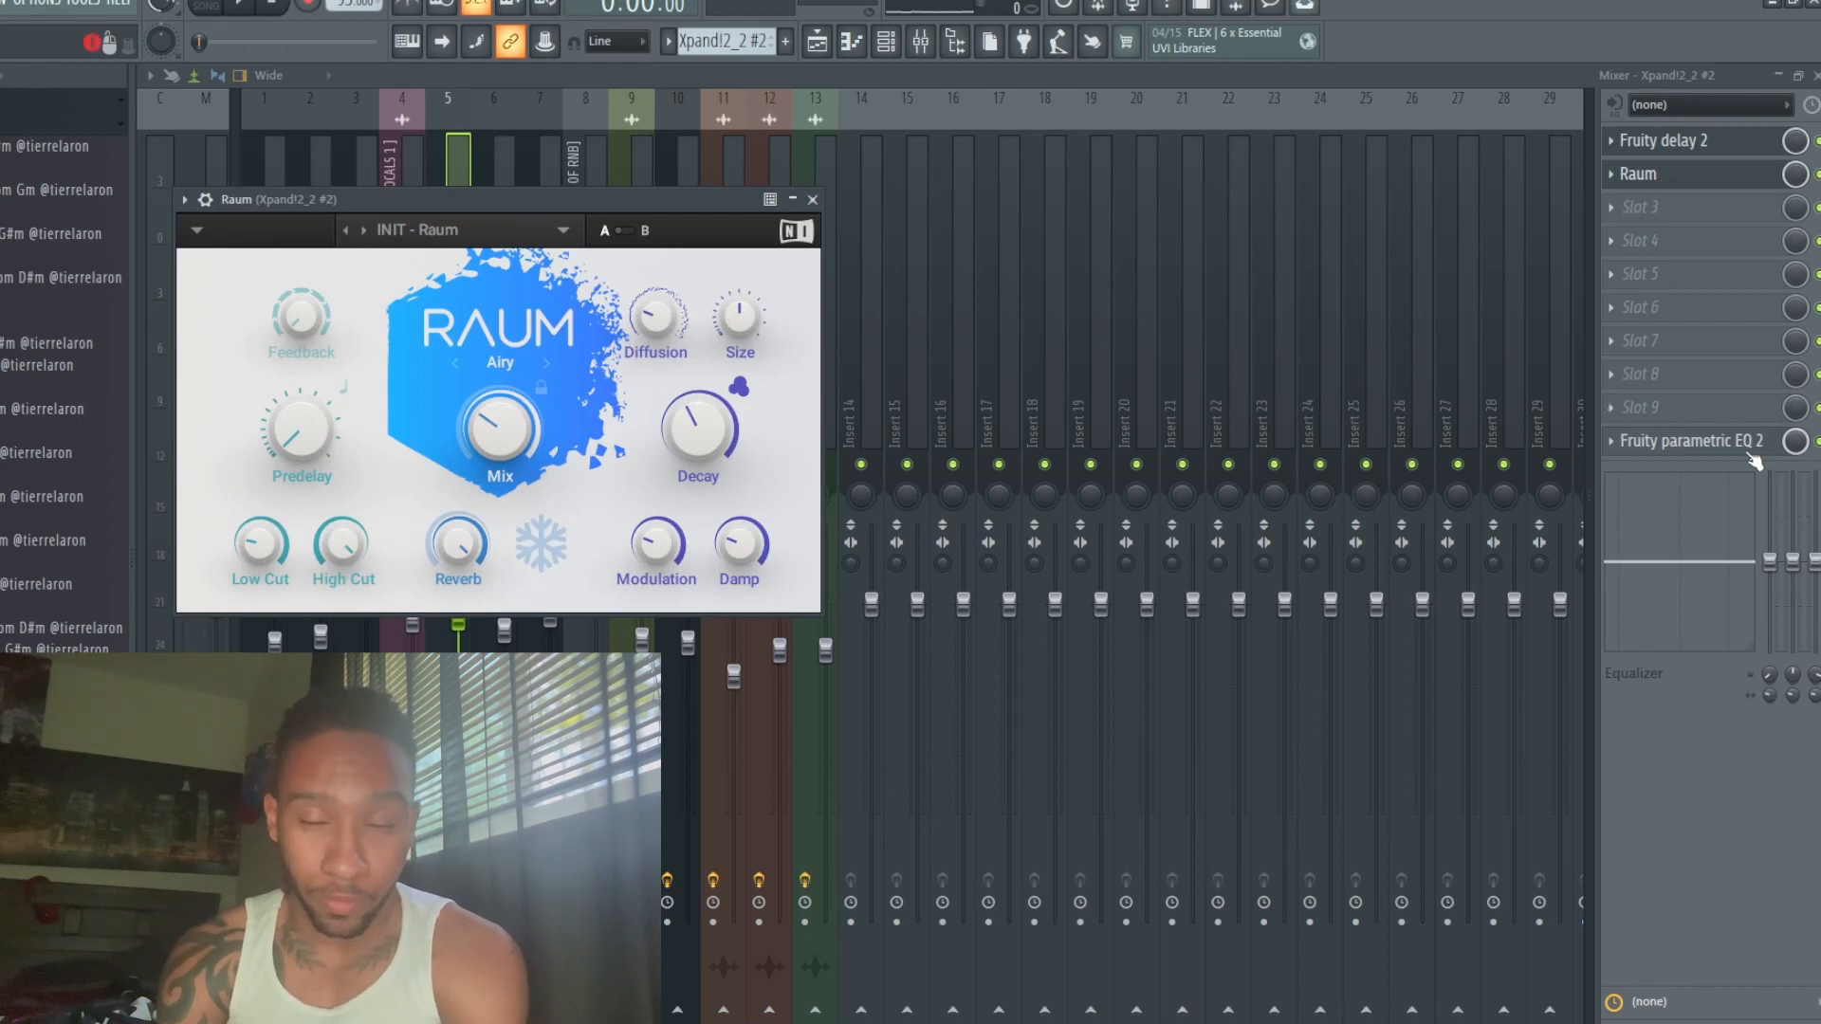
pyautogui.click(1721, 446)
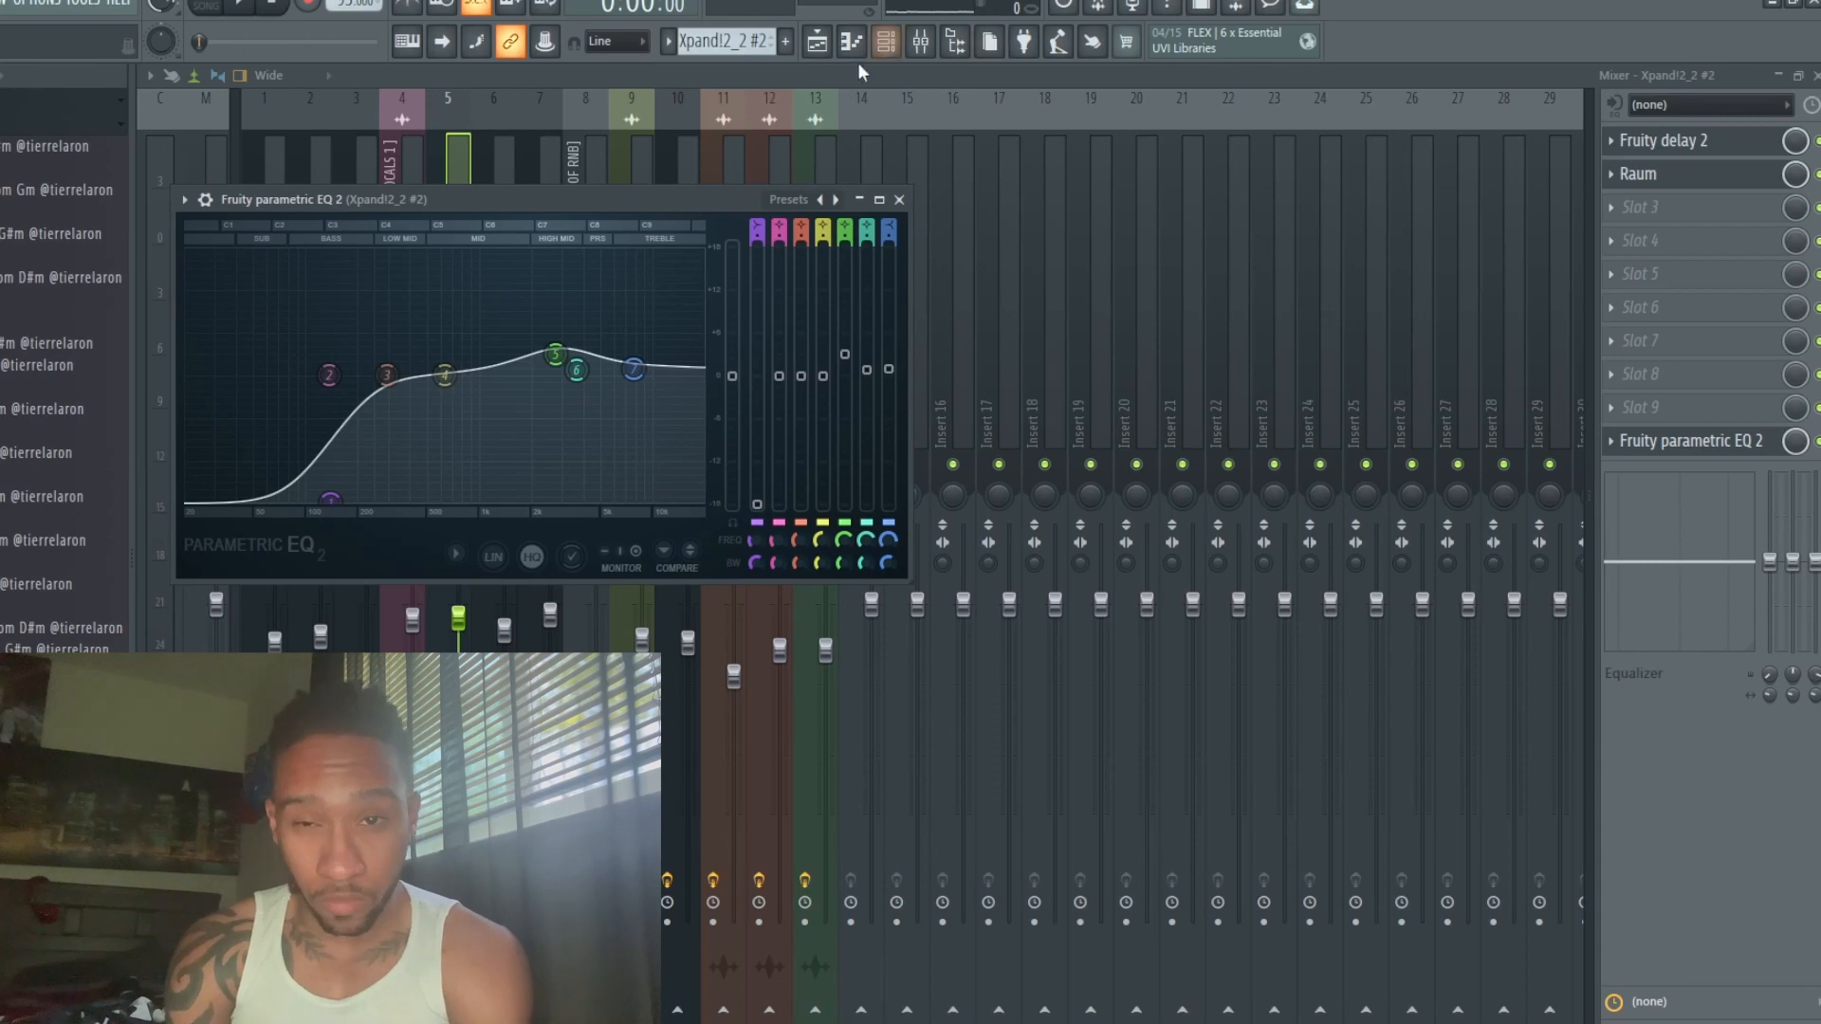
# Inspect the sound loaded in the Xpand!2_2 #3 pattern's instrument and play its notes in the piano roll.
pyautogui.click(817, 44)
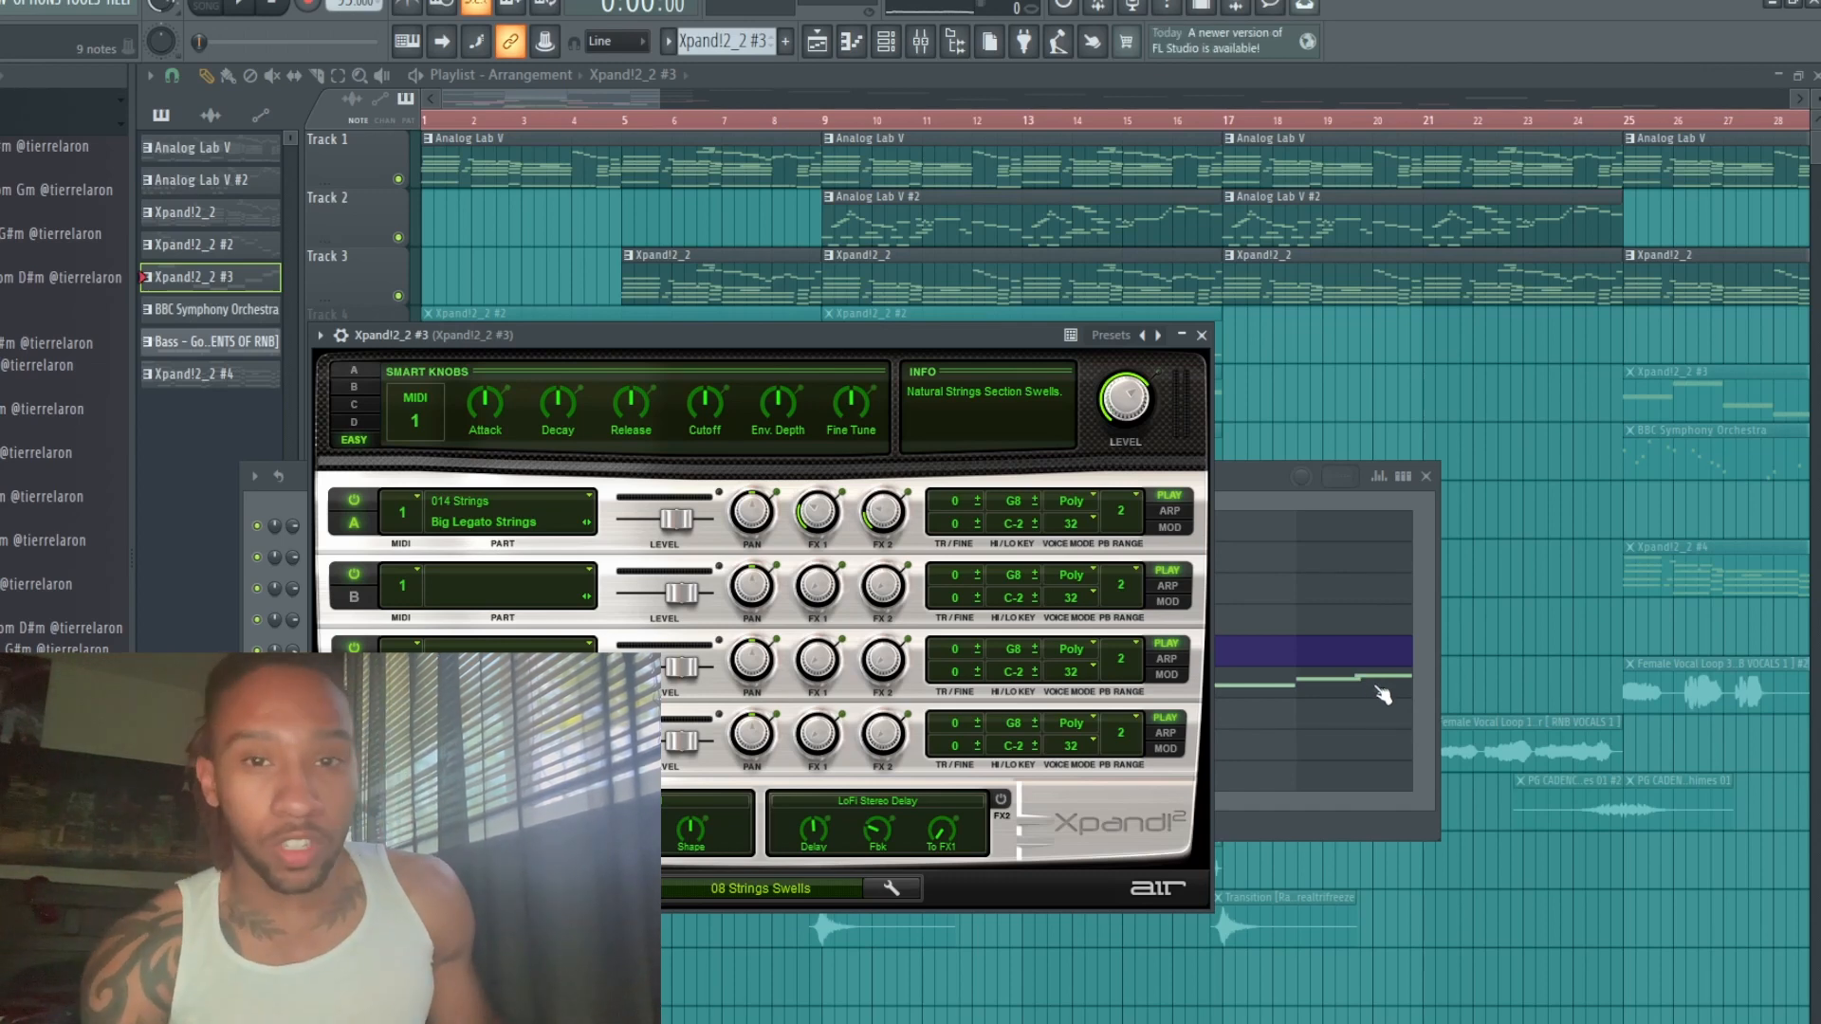
pyautogui.press('F7')
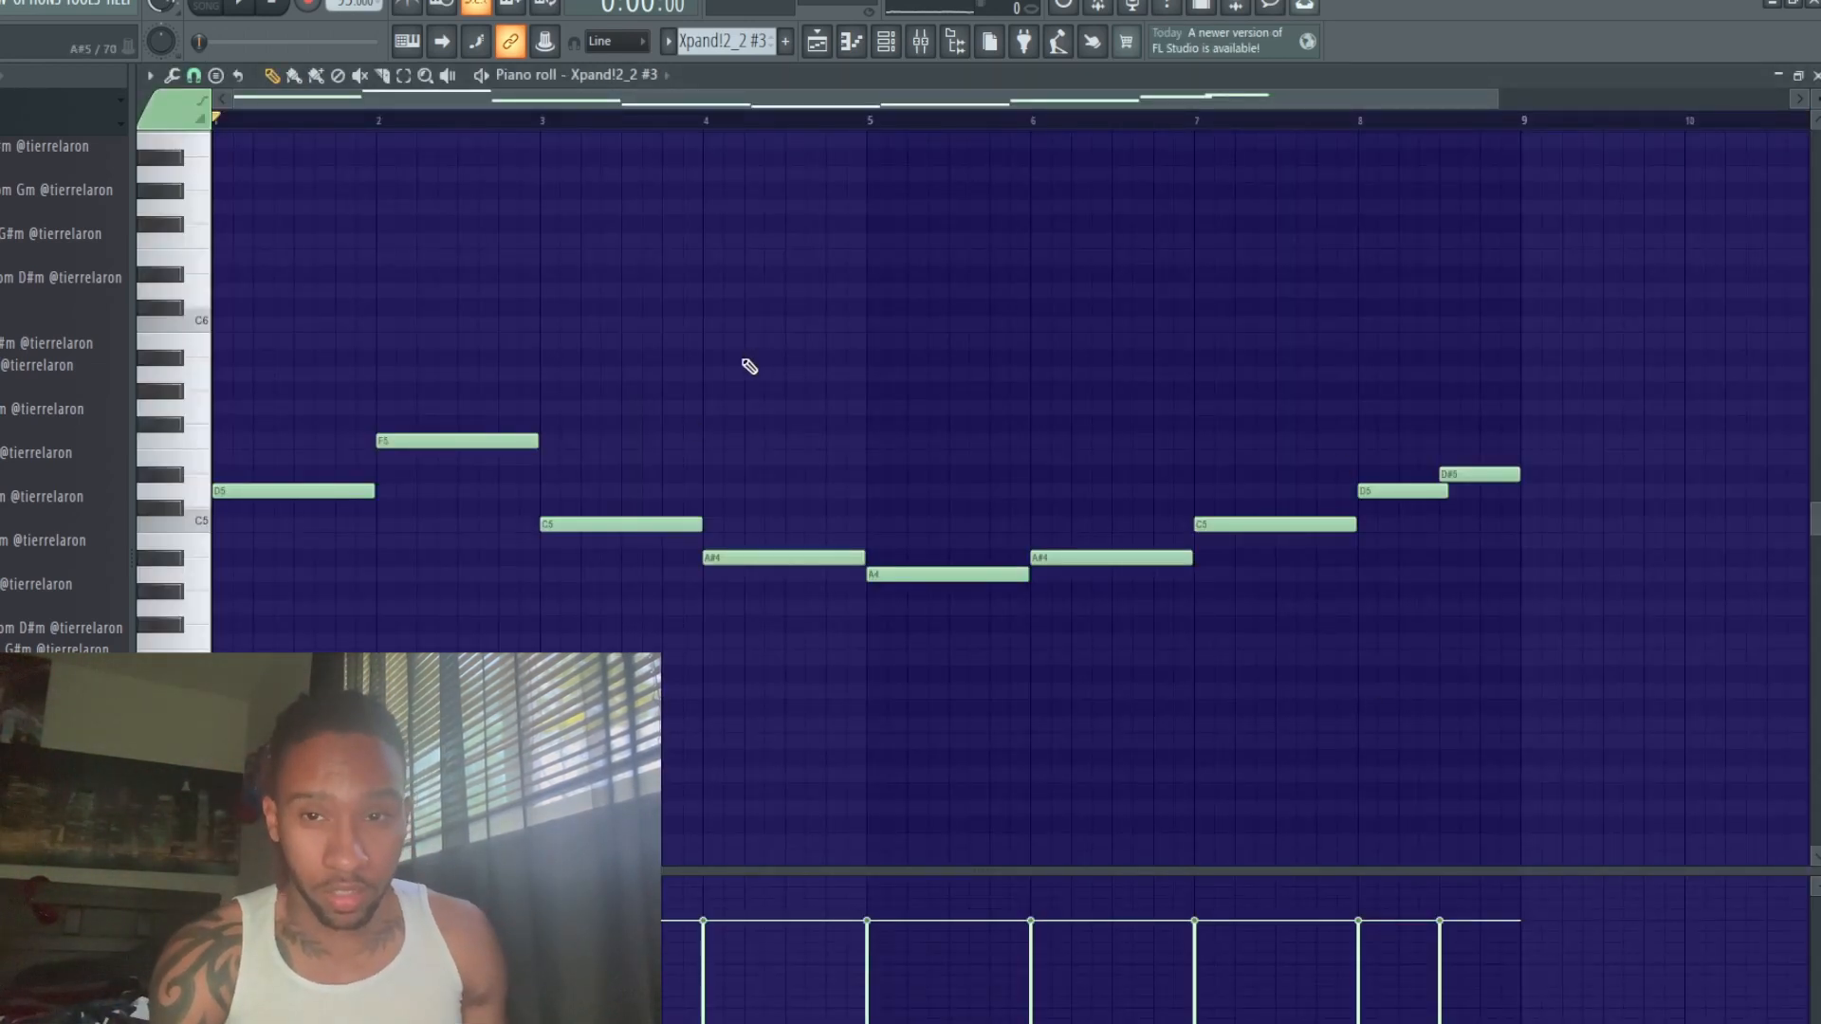
pyautogui.press('space')
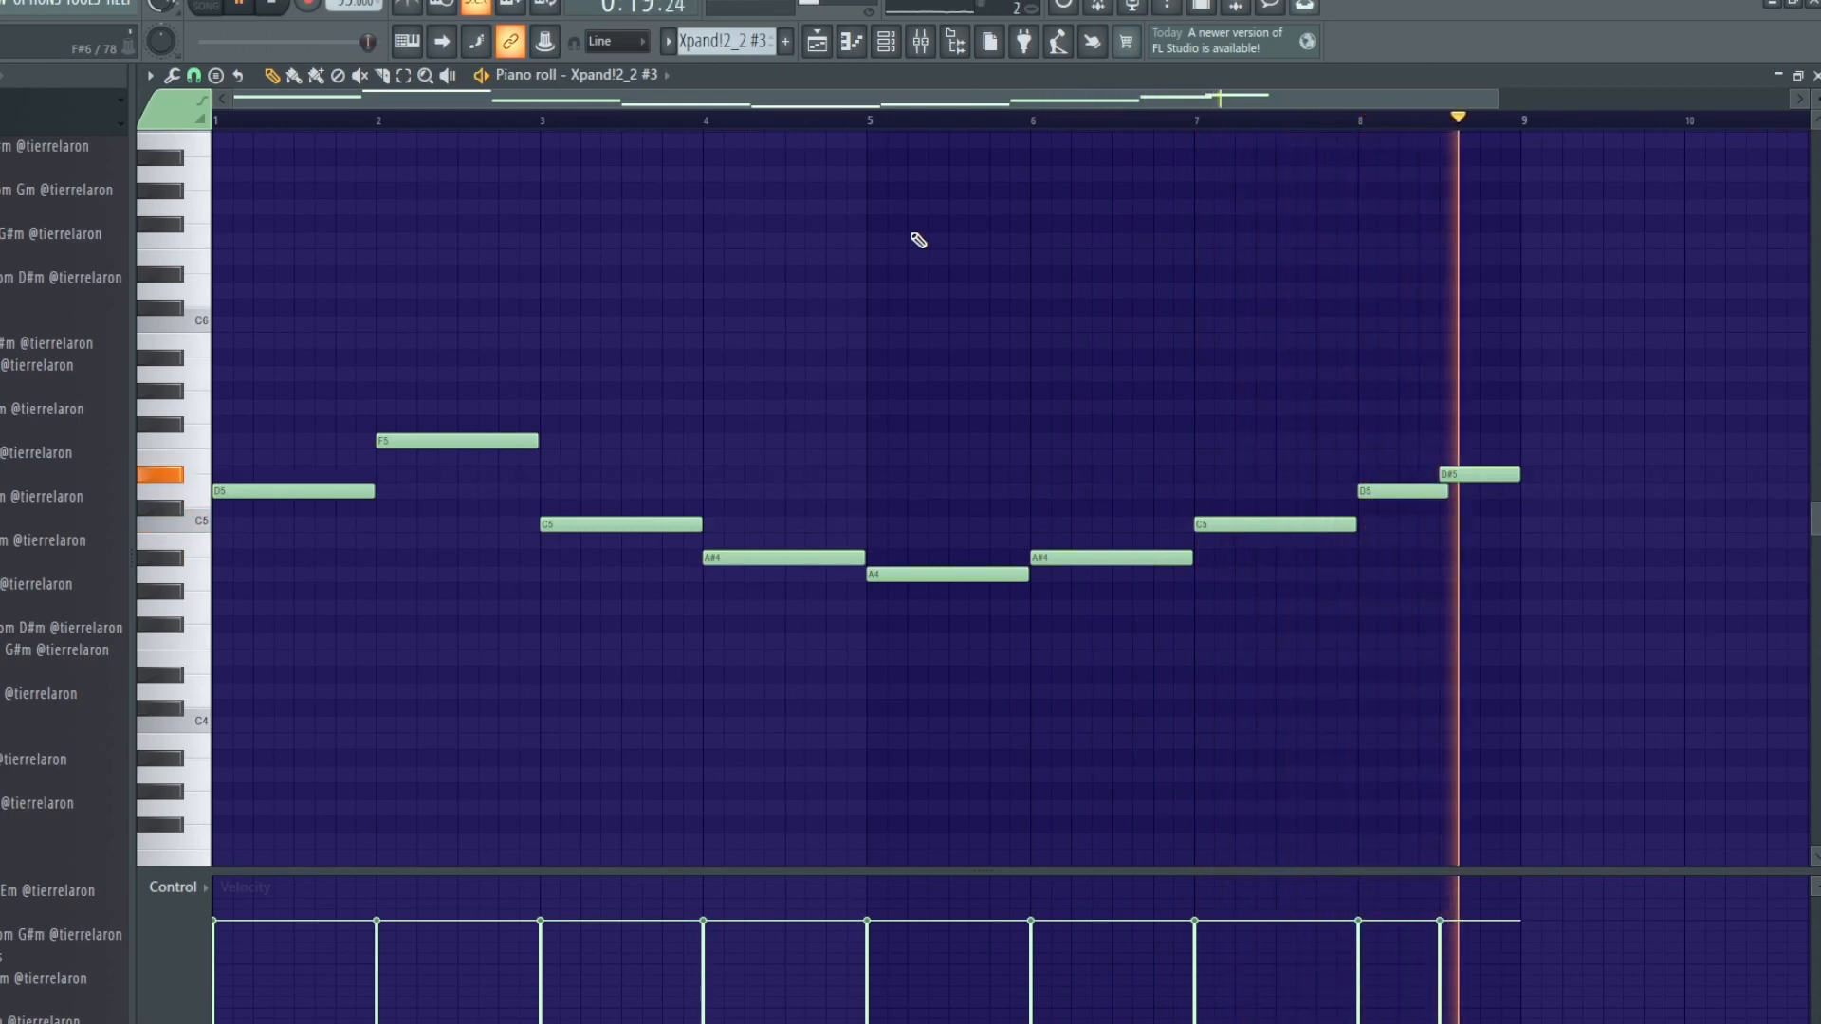
pyautogui.press('space')
# Examine the Raum reverb settings on the Xpand!2_2 #3 mixer channel.
pyautogui.press('F9')
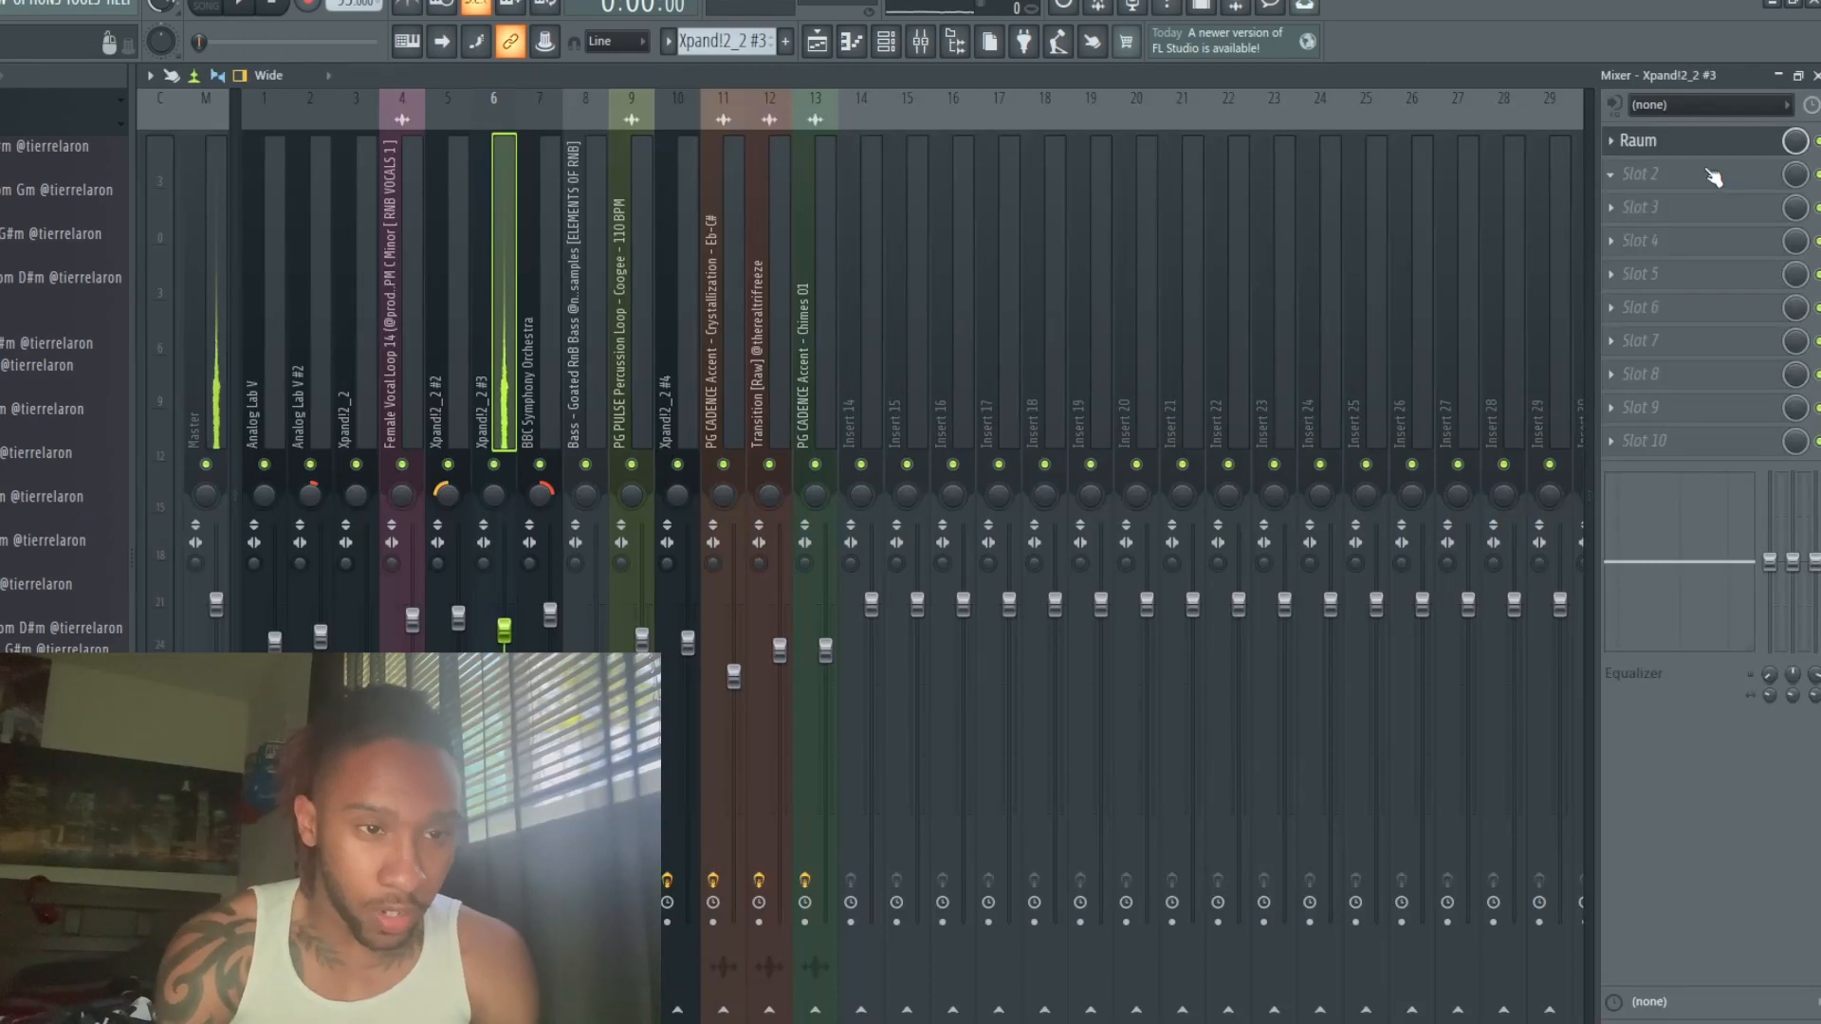
pyautogui.click(1728, 140)
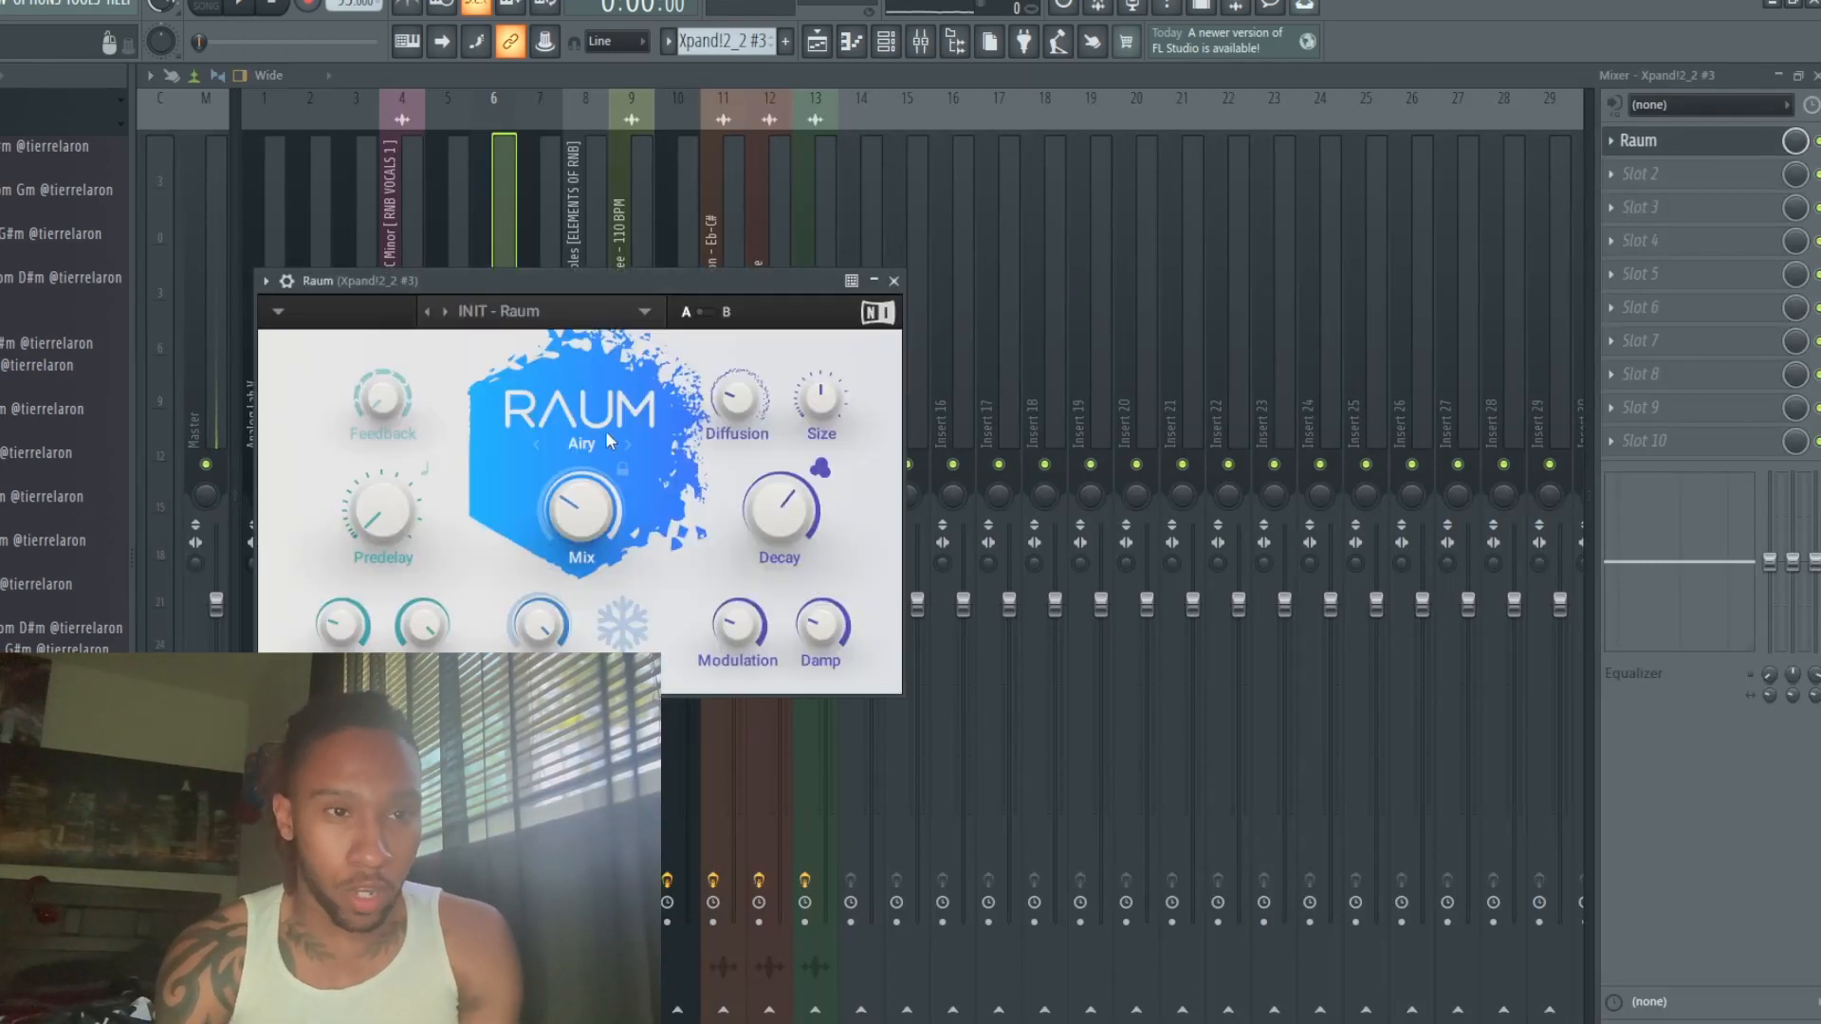
pyautogui.click(894, 280)
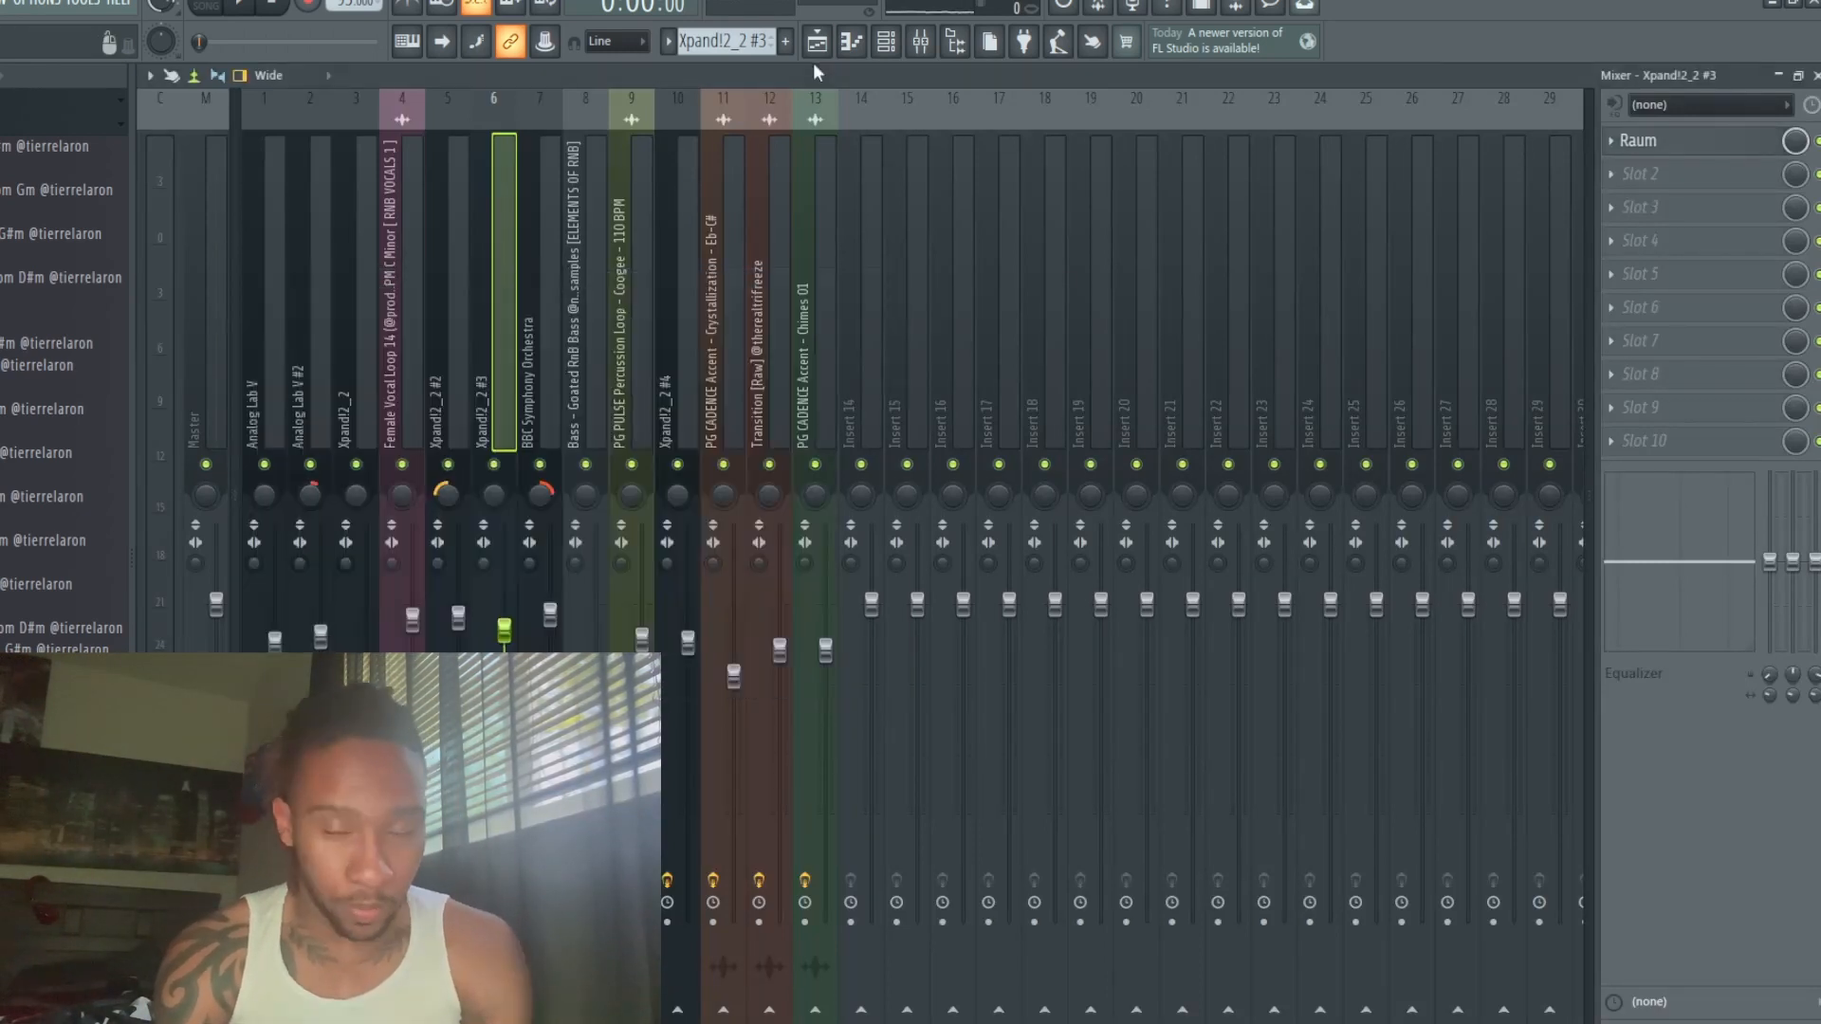
# Inspect the sound loaded in the BBC Symphony Orchestra pattern's instrument and play its notes in the piano roll.
pyautogui.click(816, 40)
pyautogui.click(272, 315)
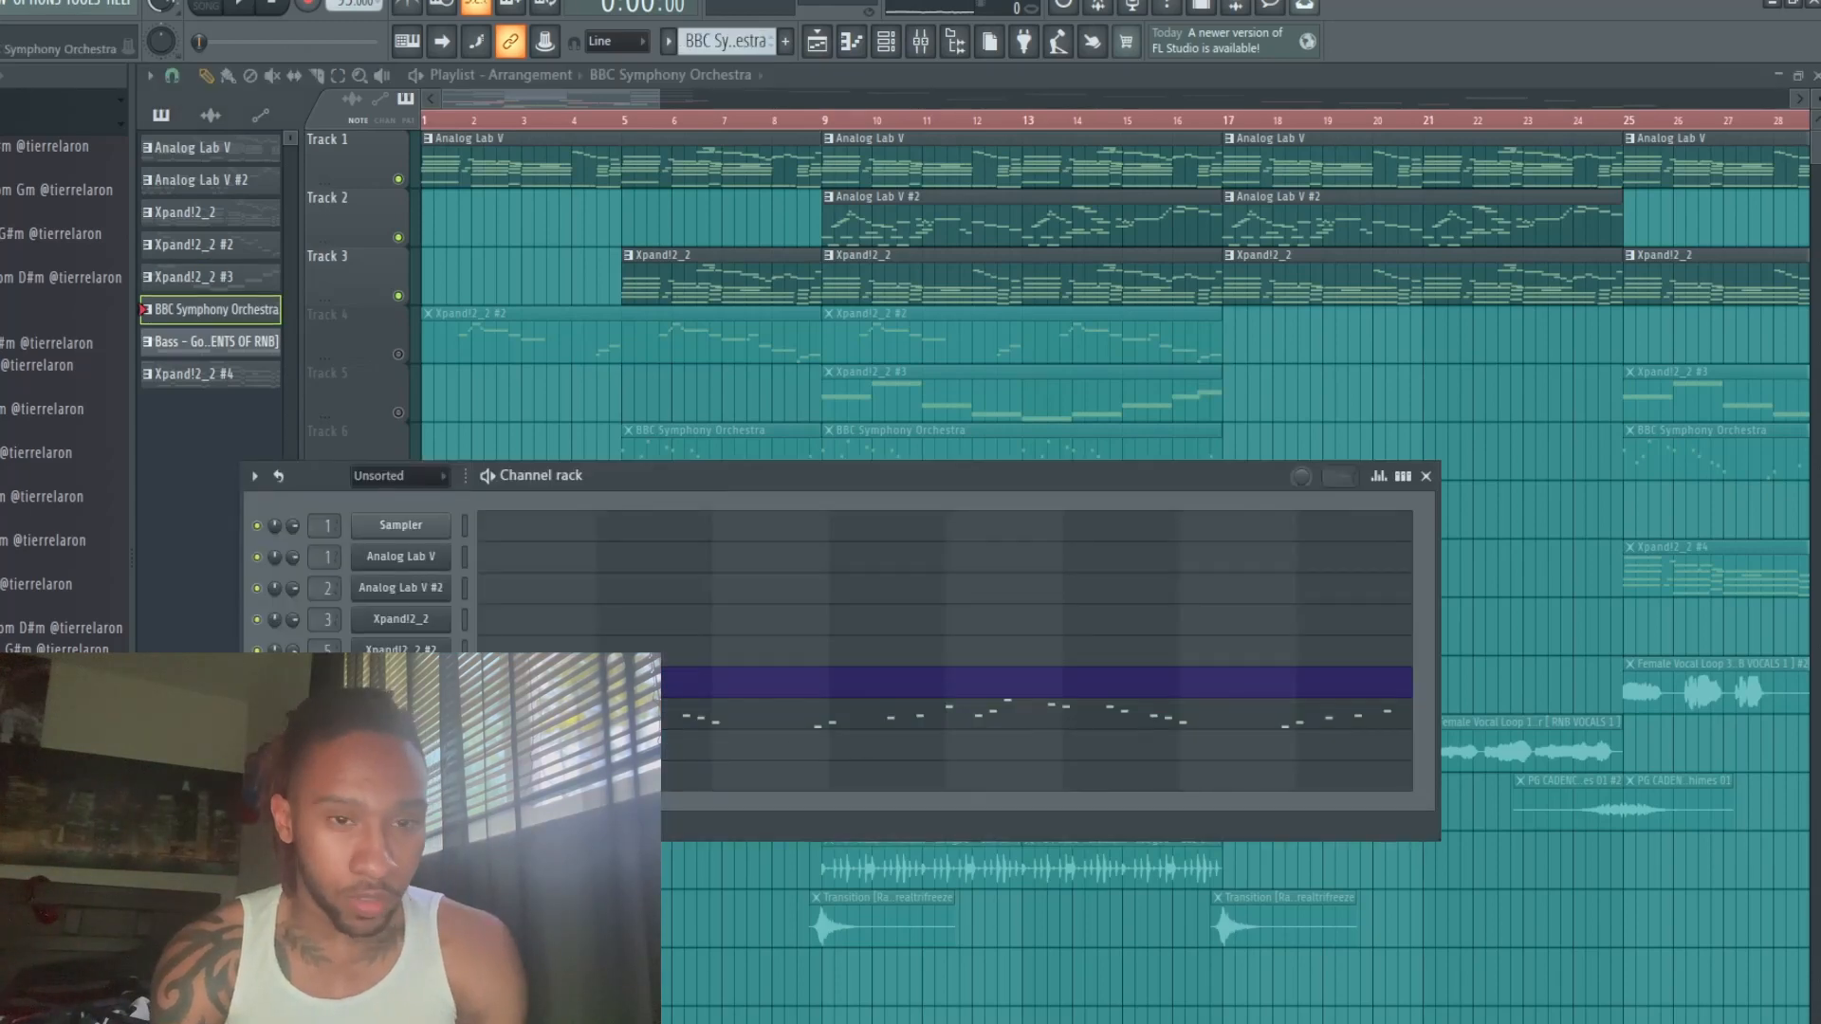
pyautogui.click(400, 713)
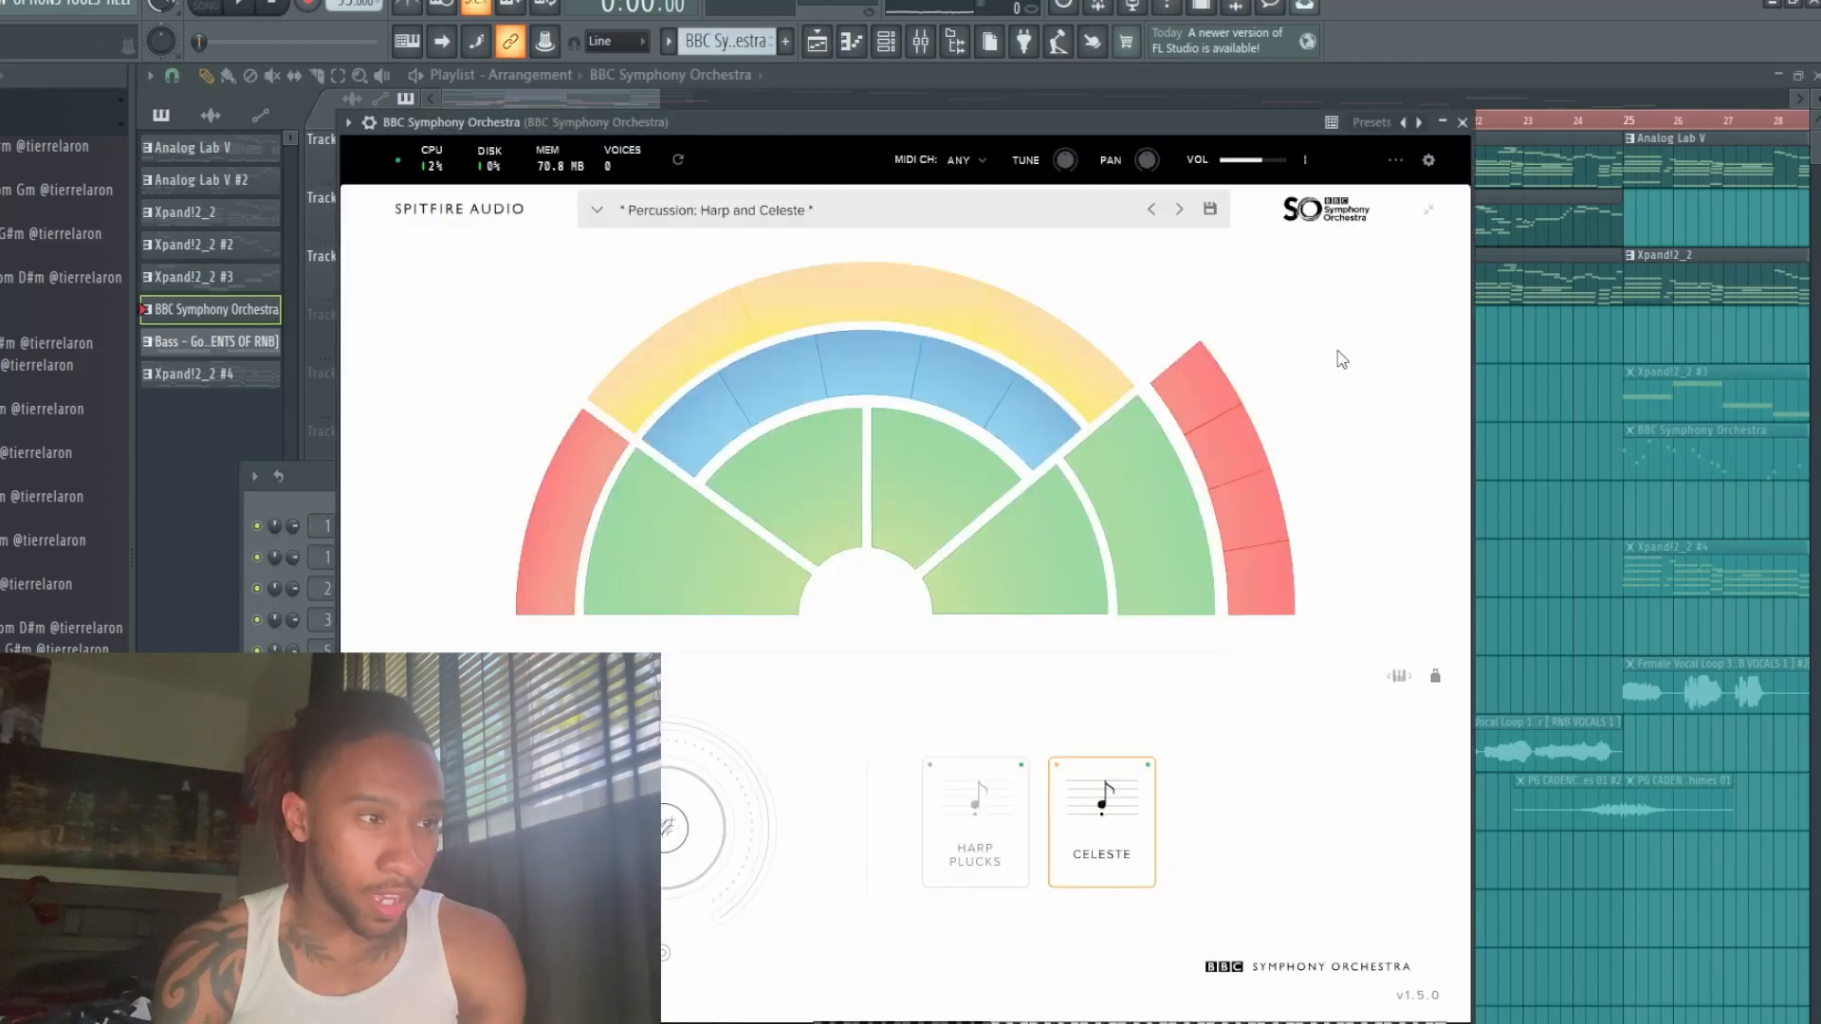
pyautogui.click(1461, 122)
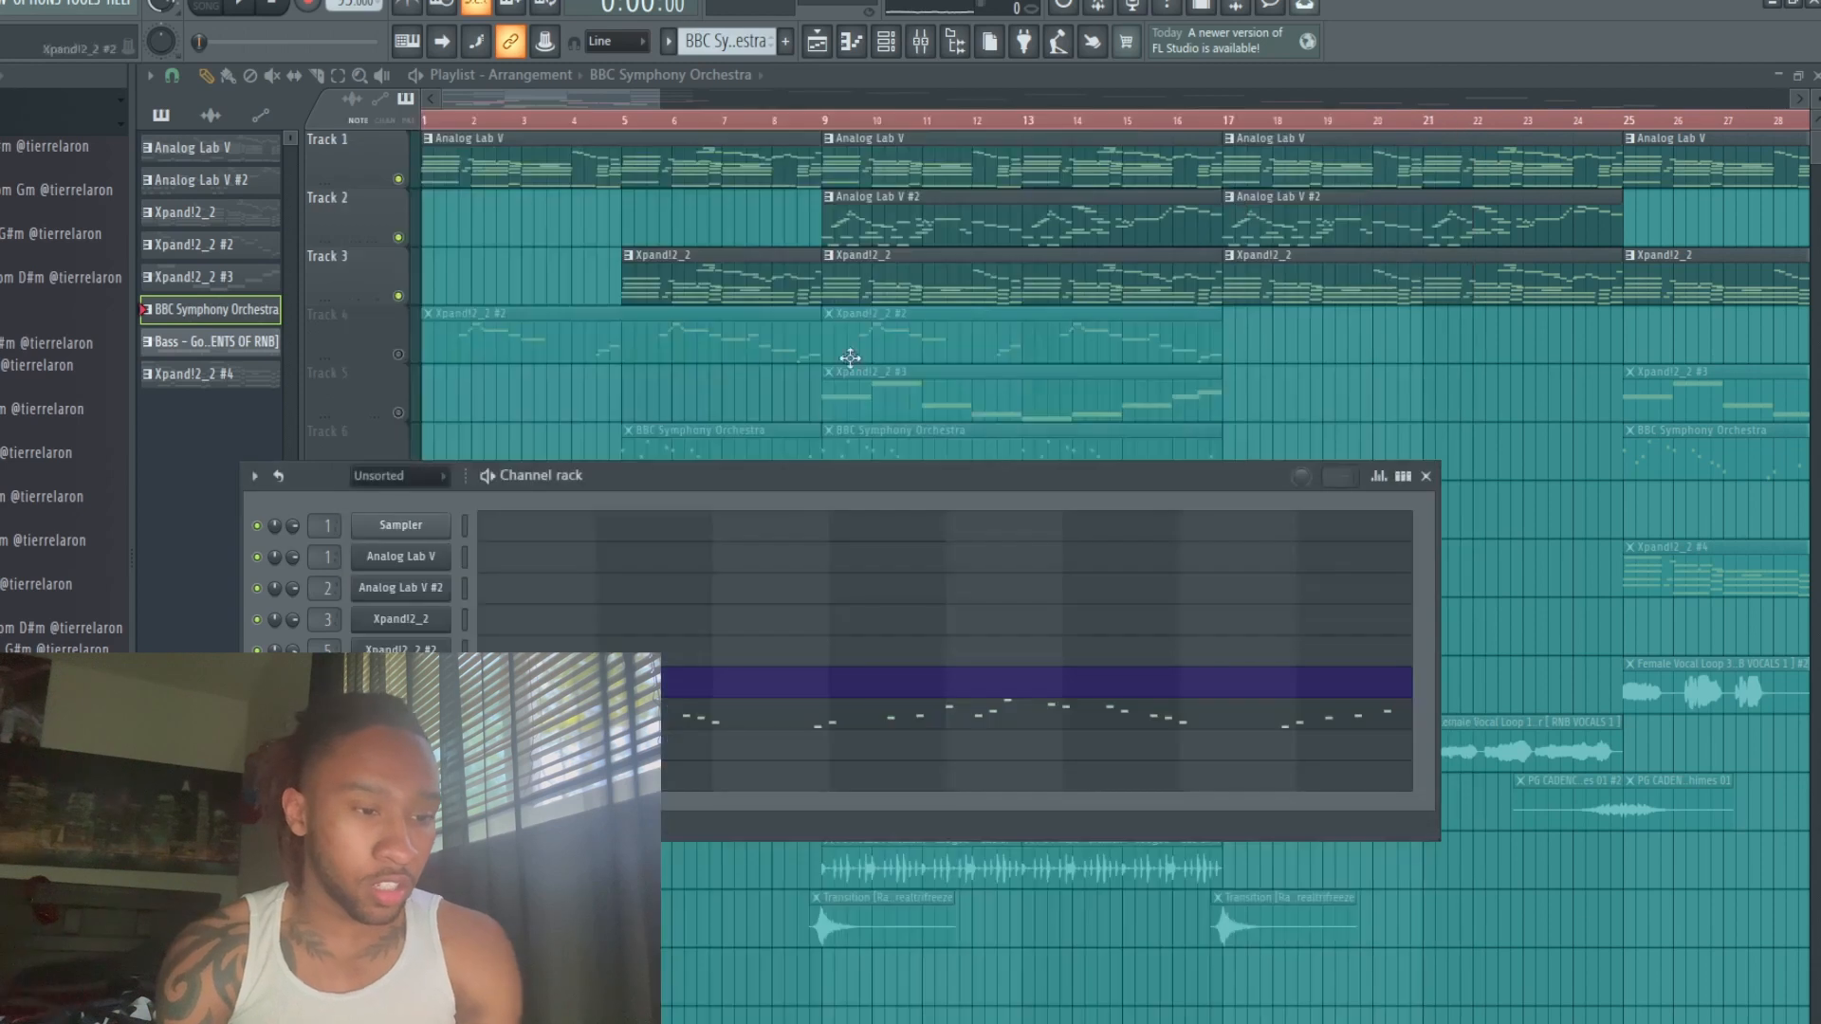
pyautogui.click(810, 739)
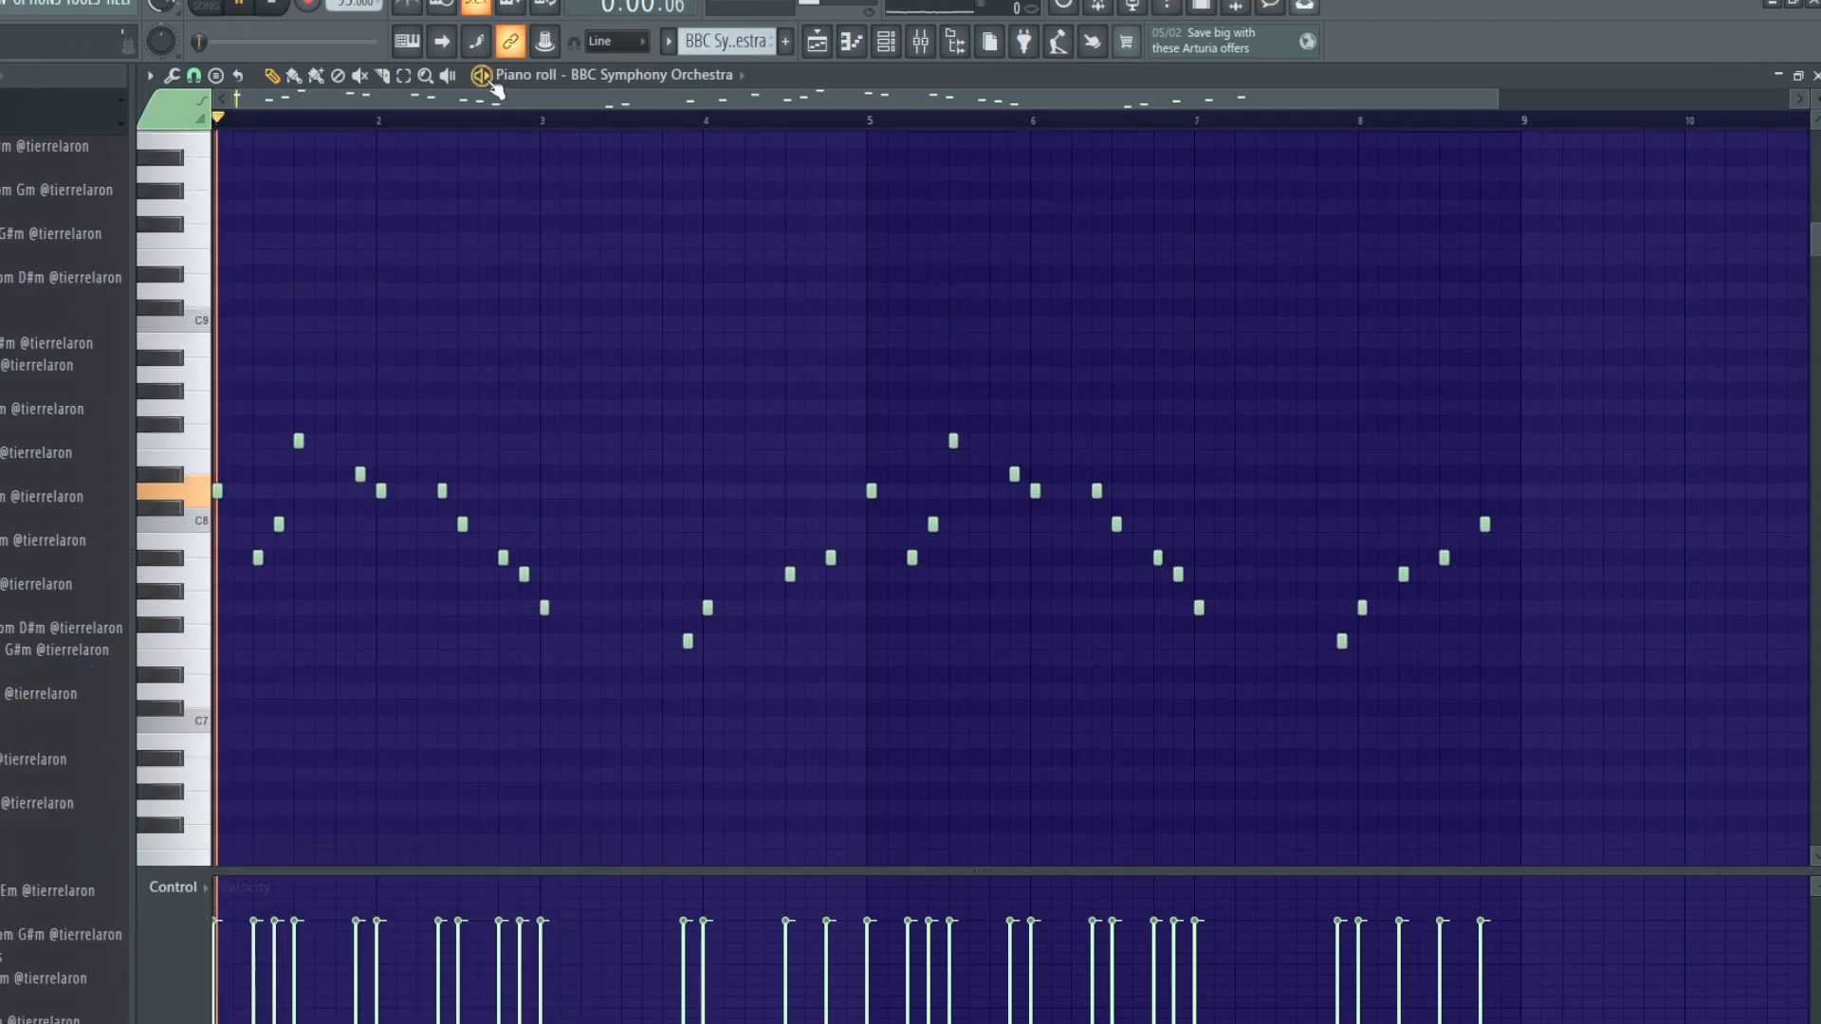
pyautogui.press('space')
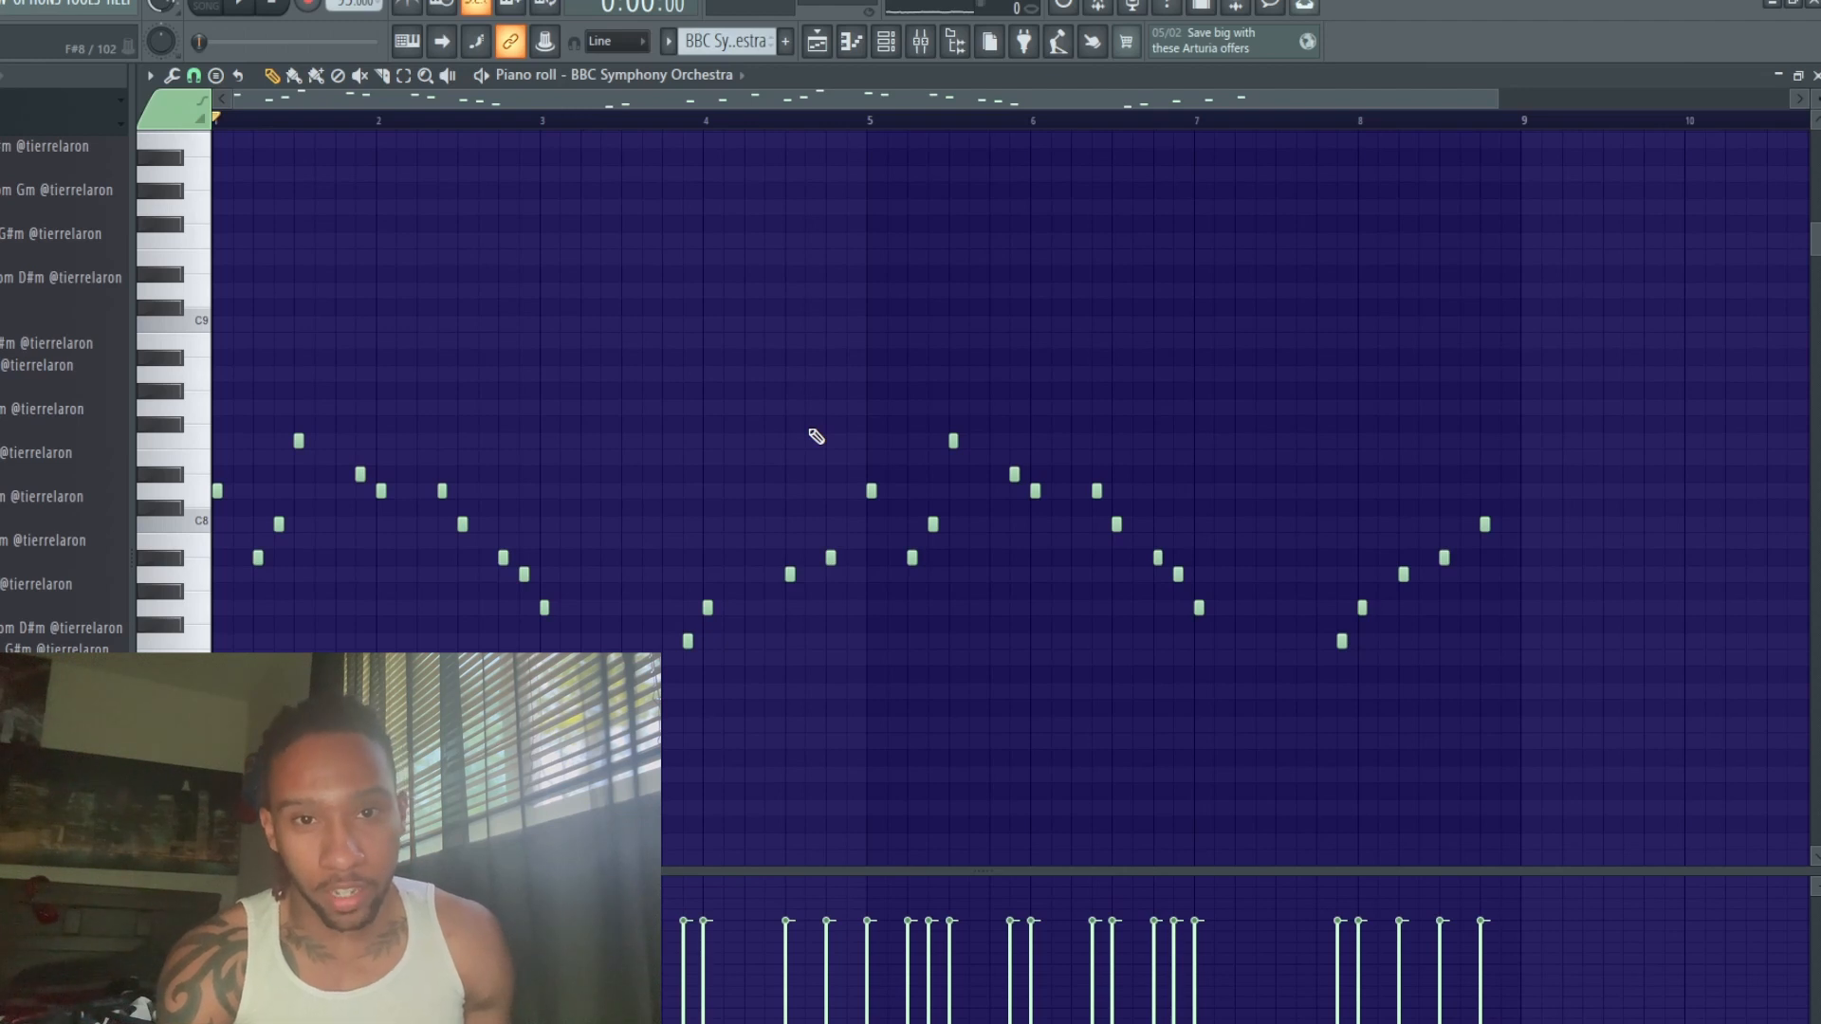
# Examine the Magic Switch, Fruity delay 2 and Raum settings on the BBC Symphony Orchestra mixer channel.
pyautogui.click(916, 44)
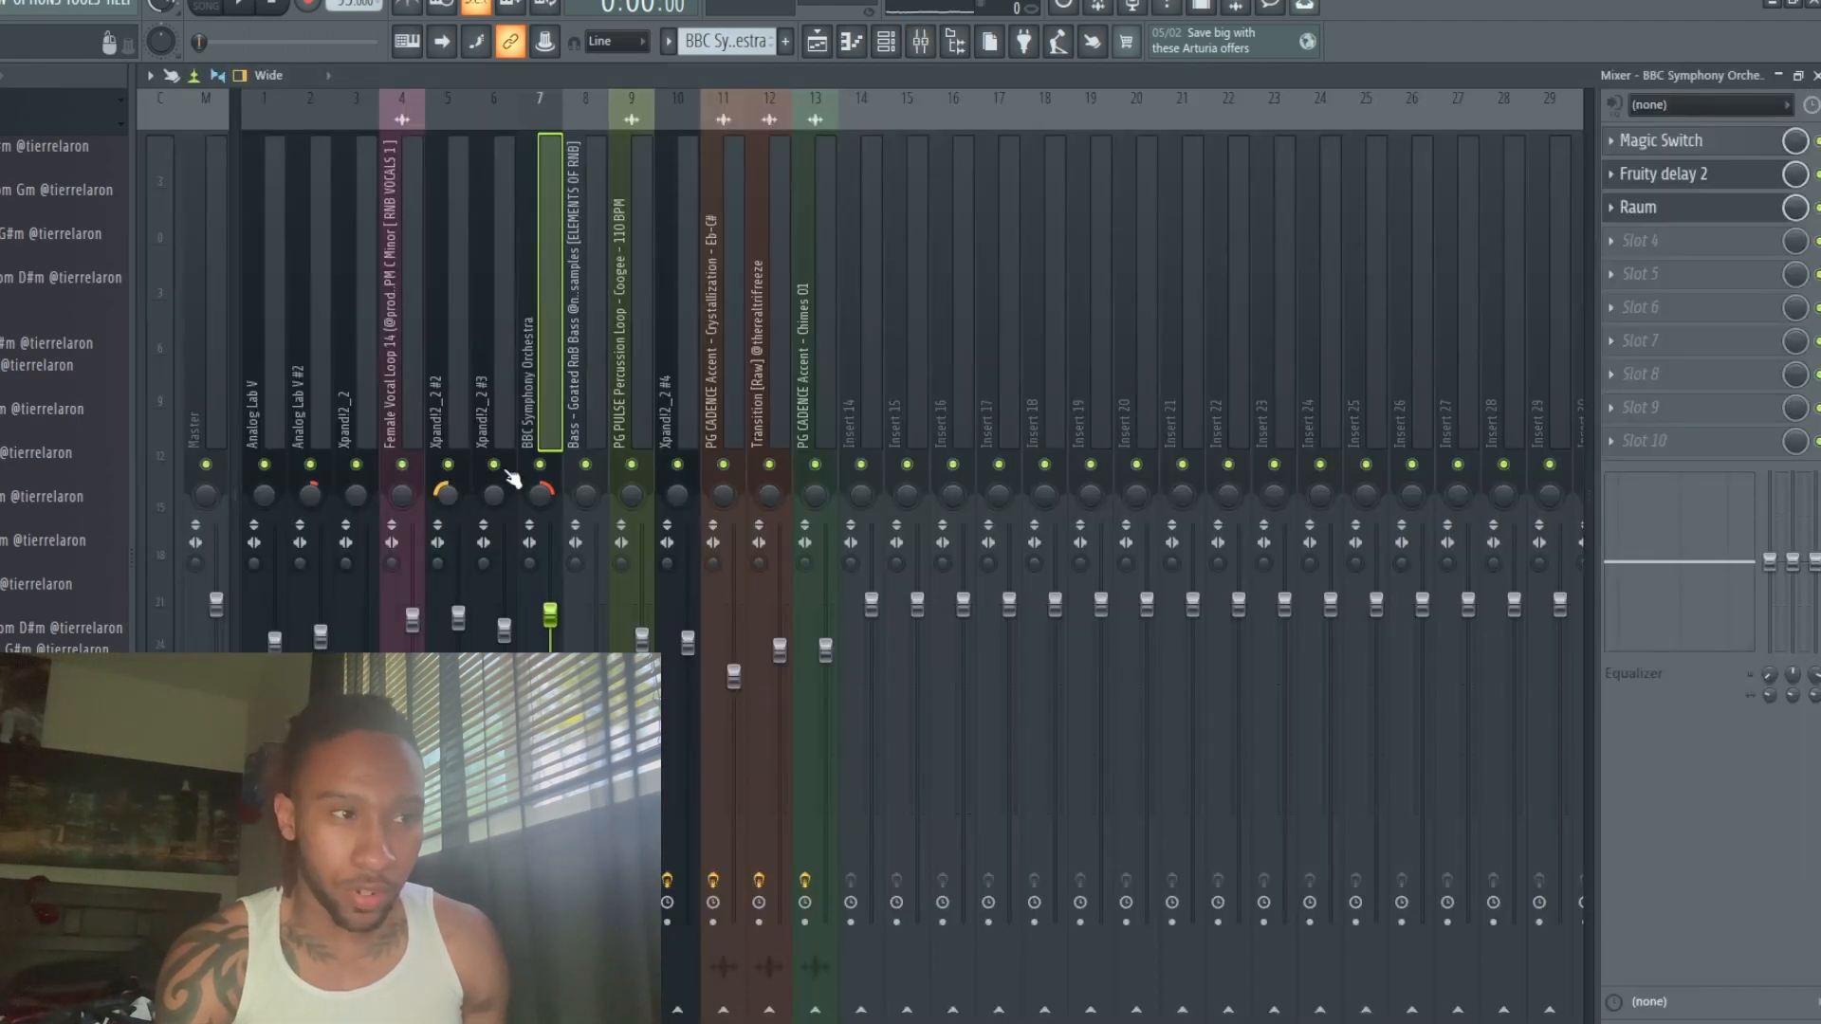
pyautogui.click(1672, 142)
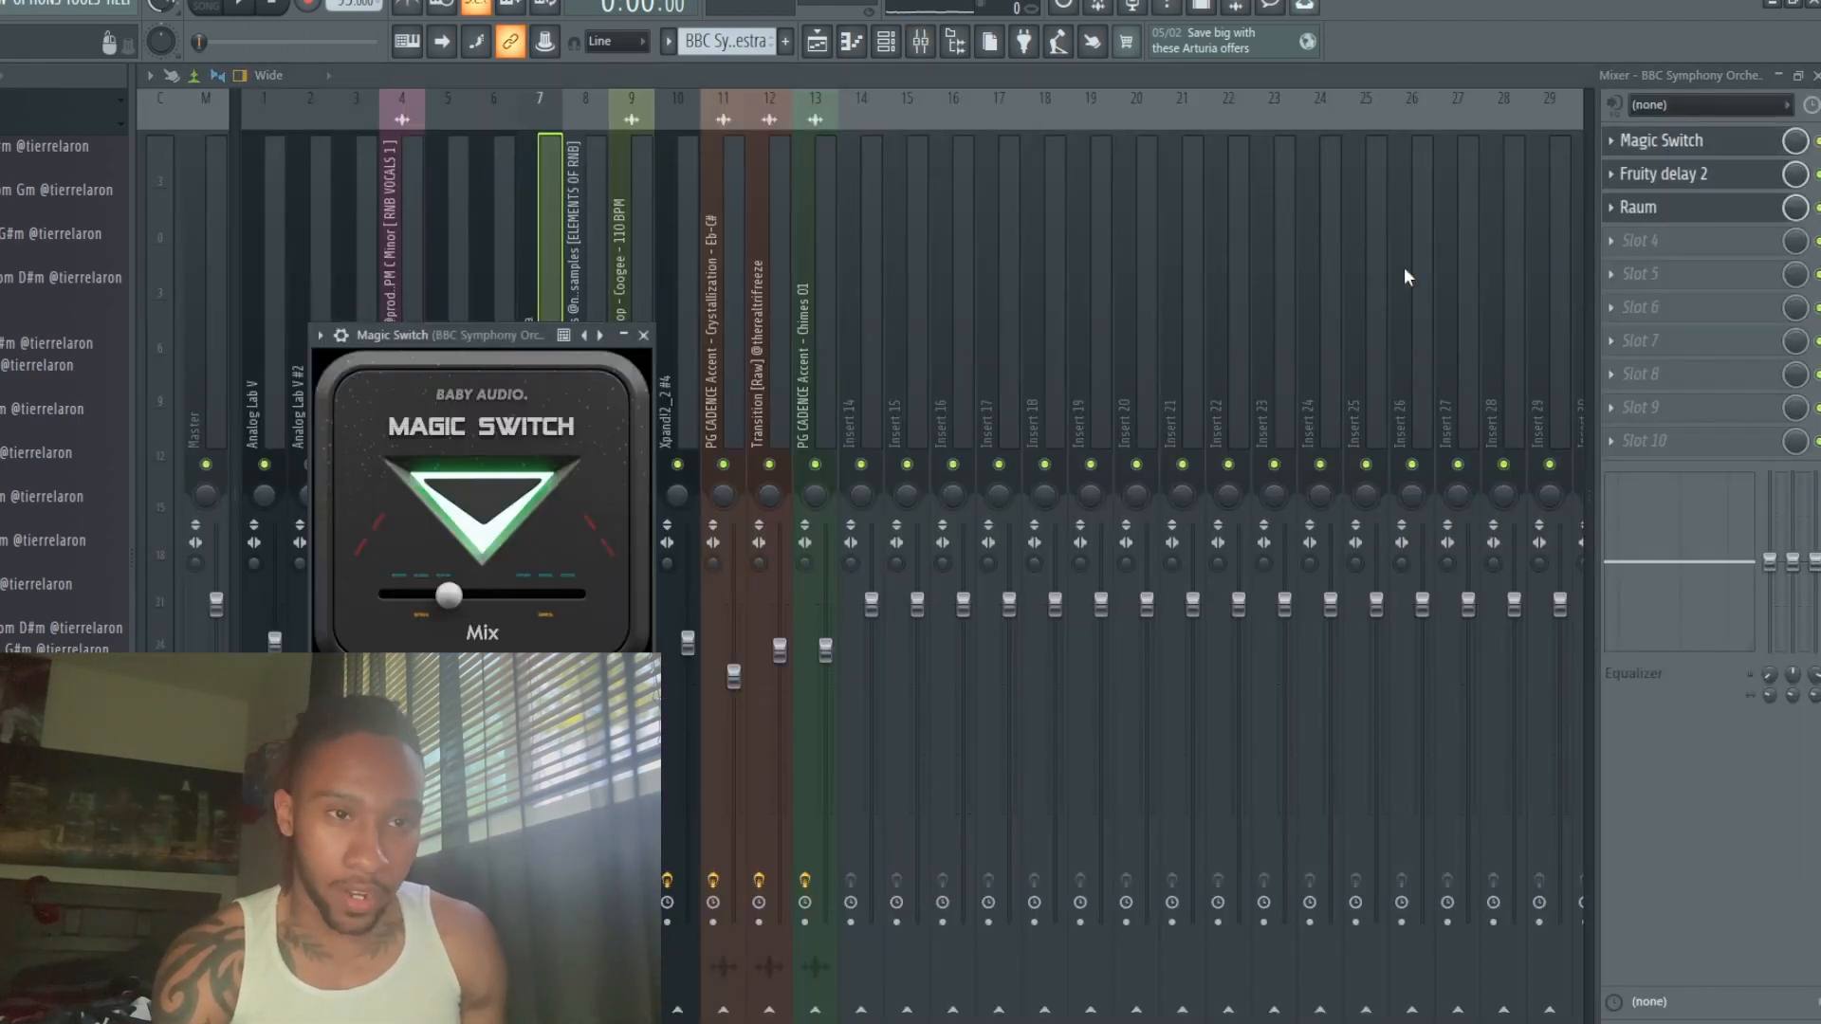
pyautogui.click(1753, 180)
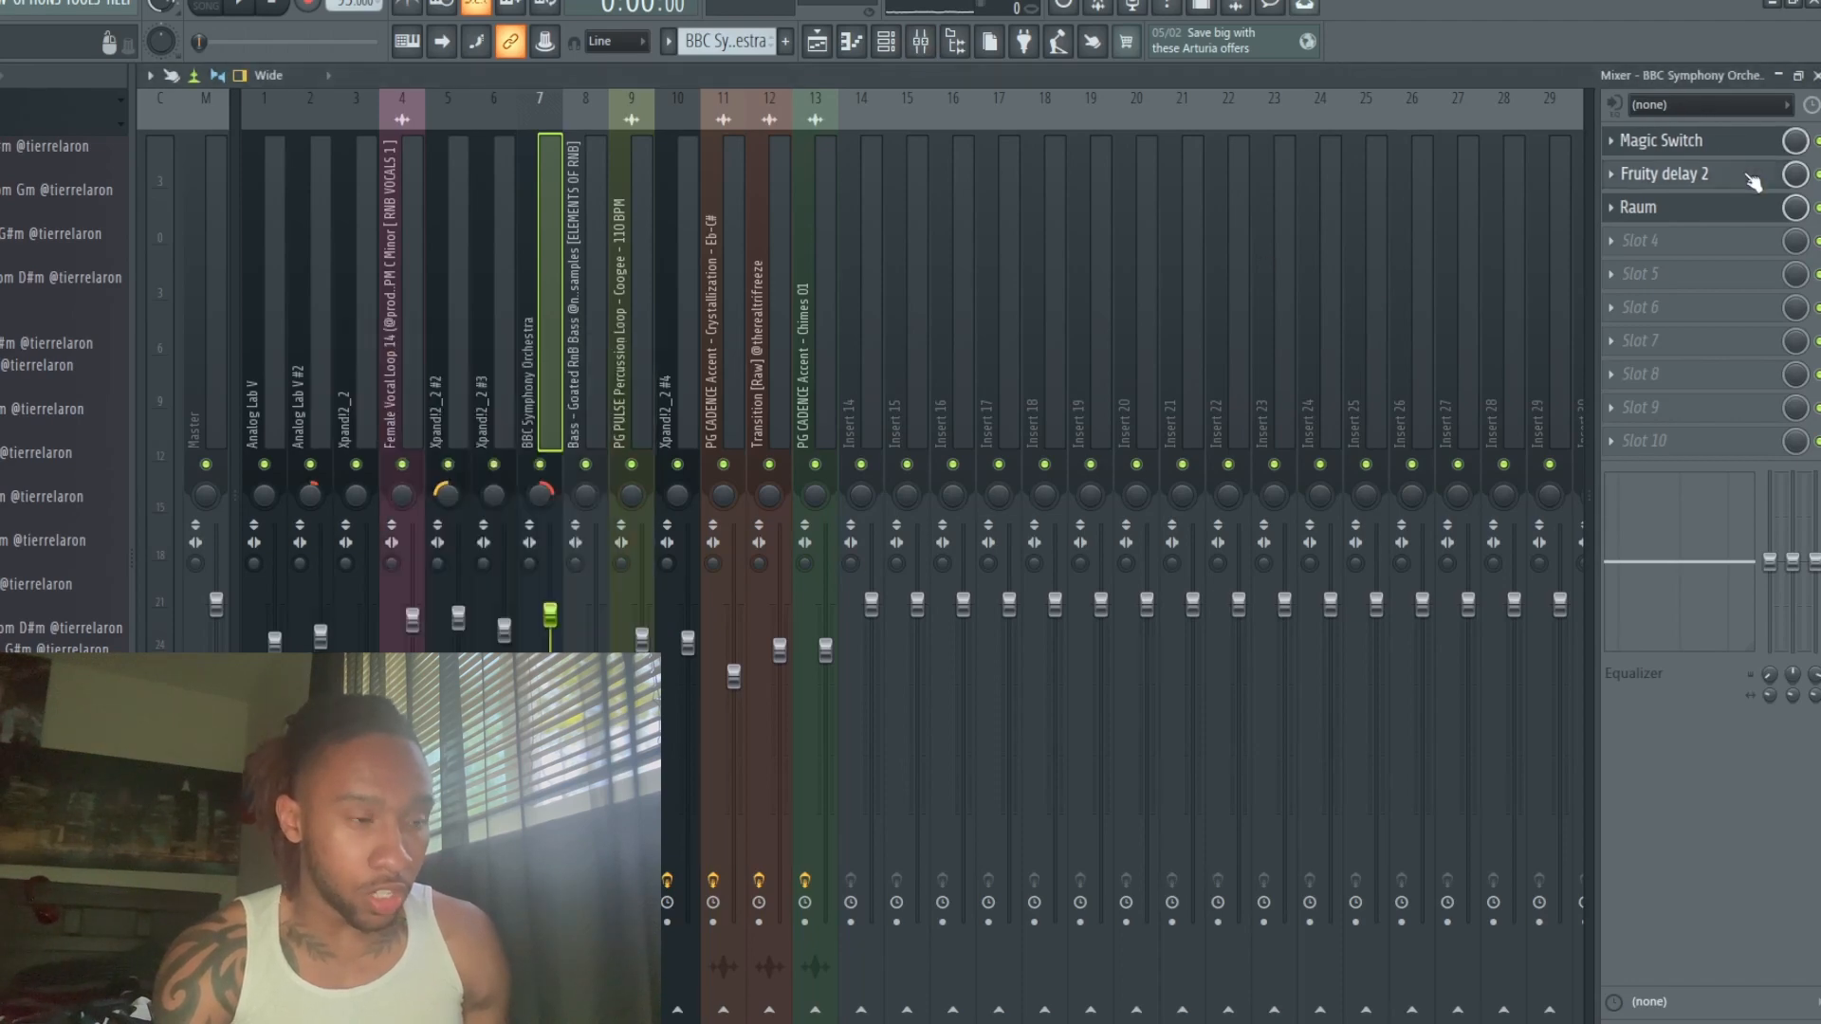
pyautogui.click(1678, 209)
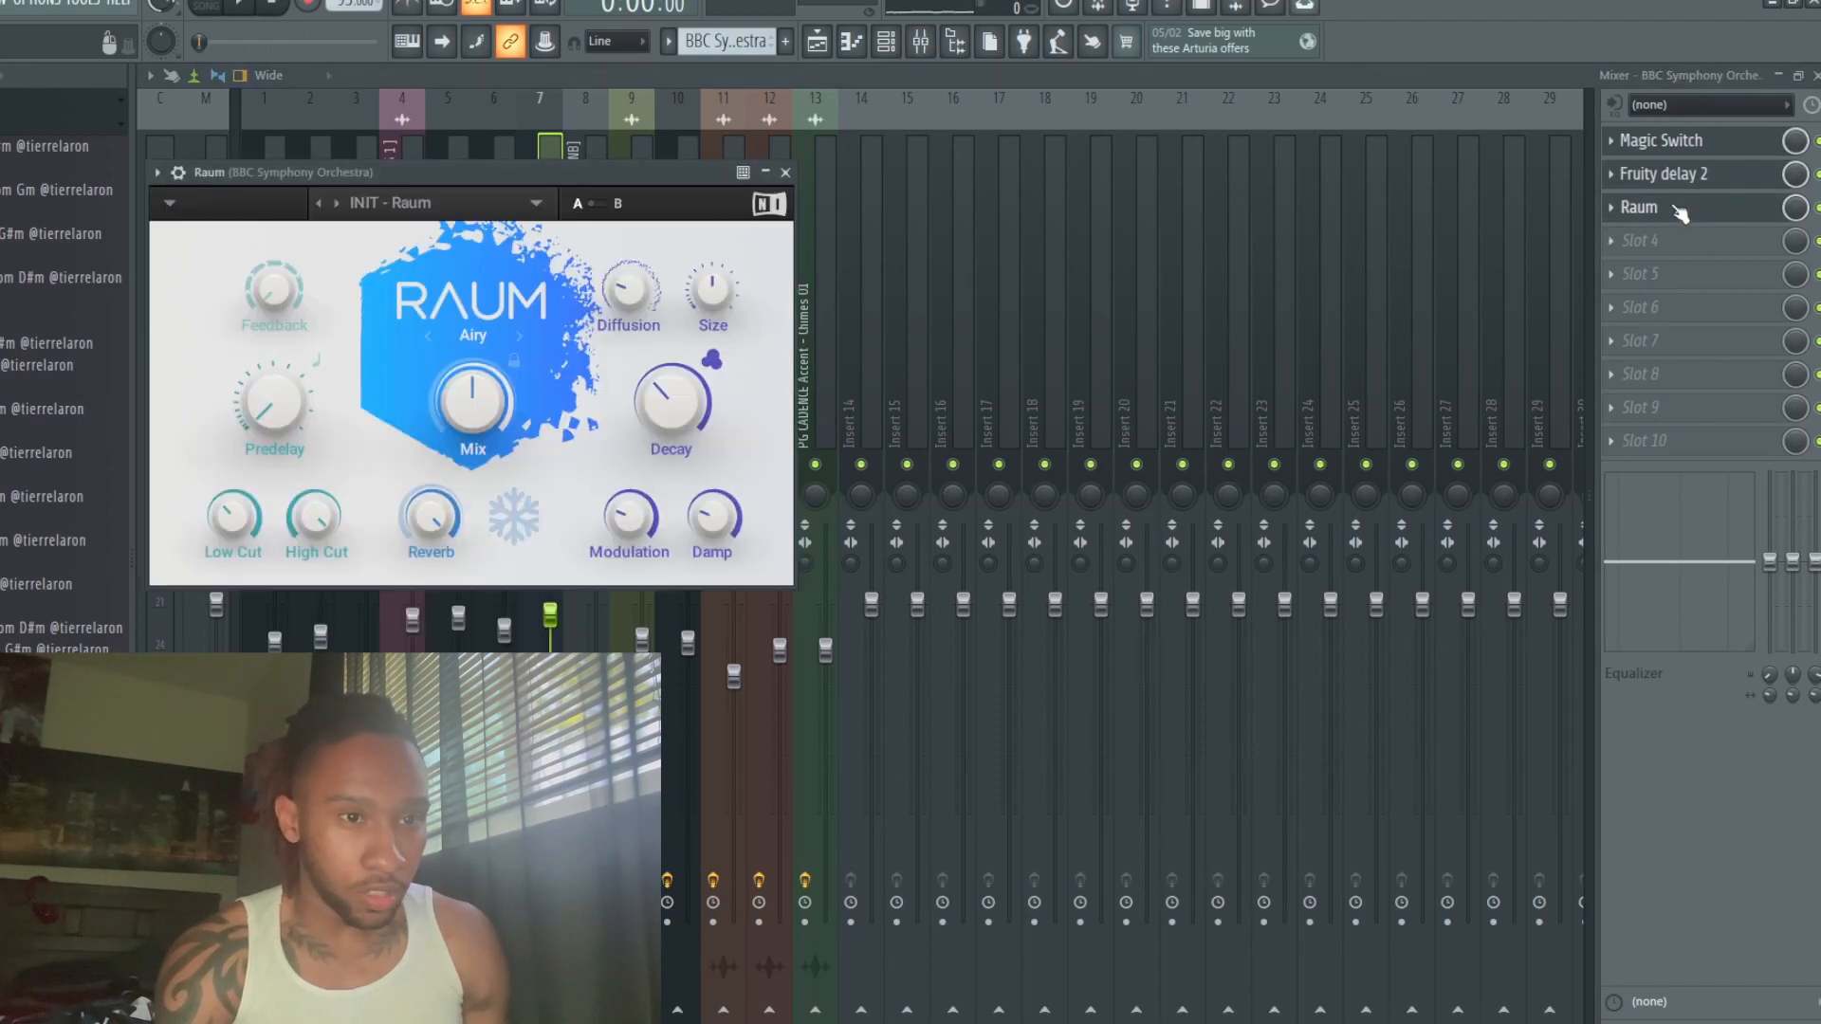
# Select the Xpand!2_2 #4 pattern in the playlist and inspect the sound loaded in its Xpand!2 instrument.
pyautogui.press('F5')
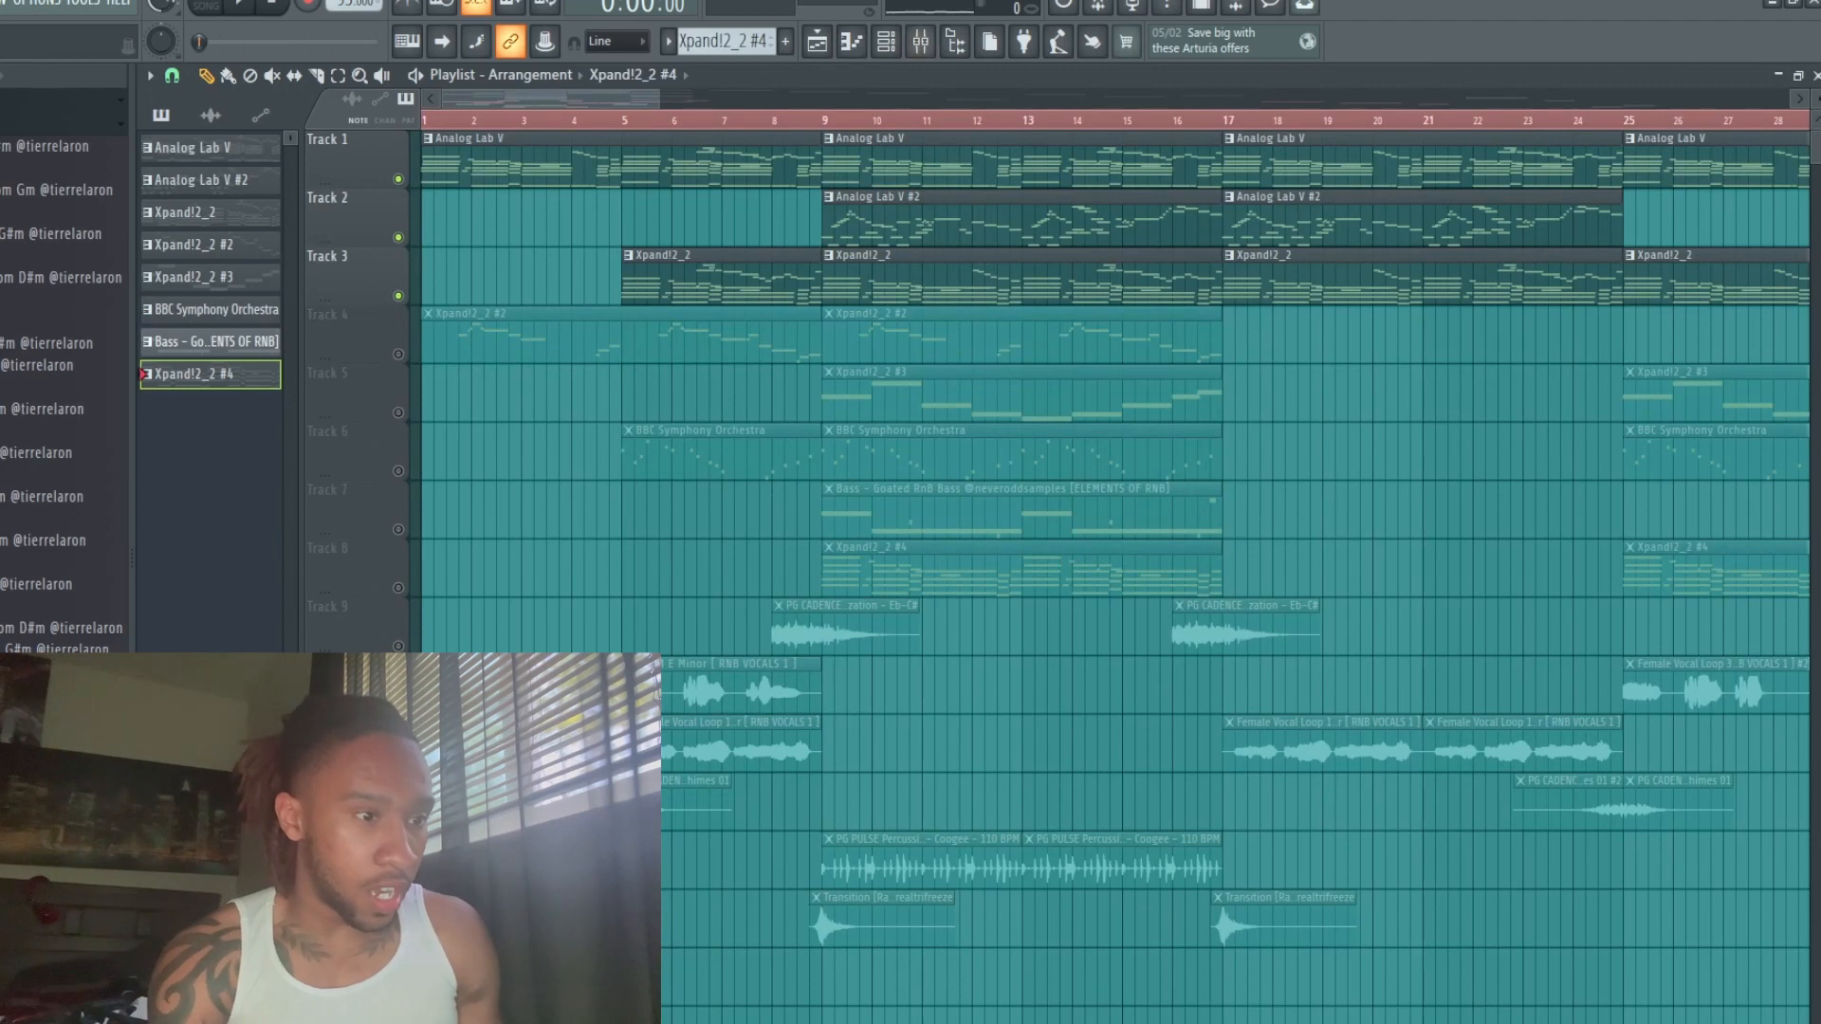
pyautogui.click(892, 50)
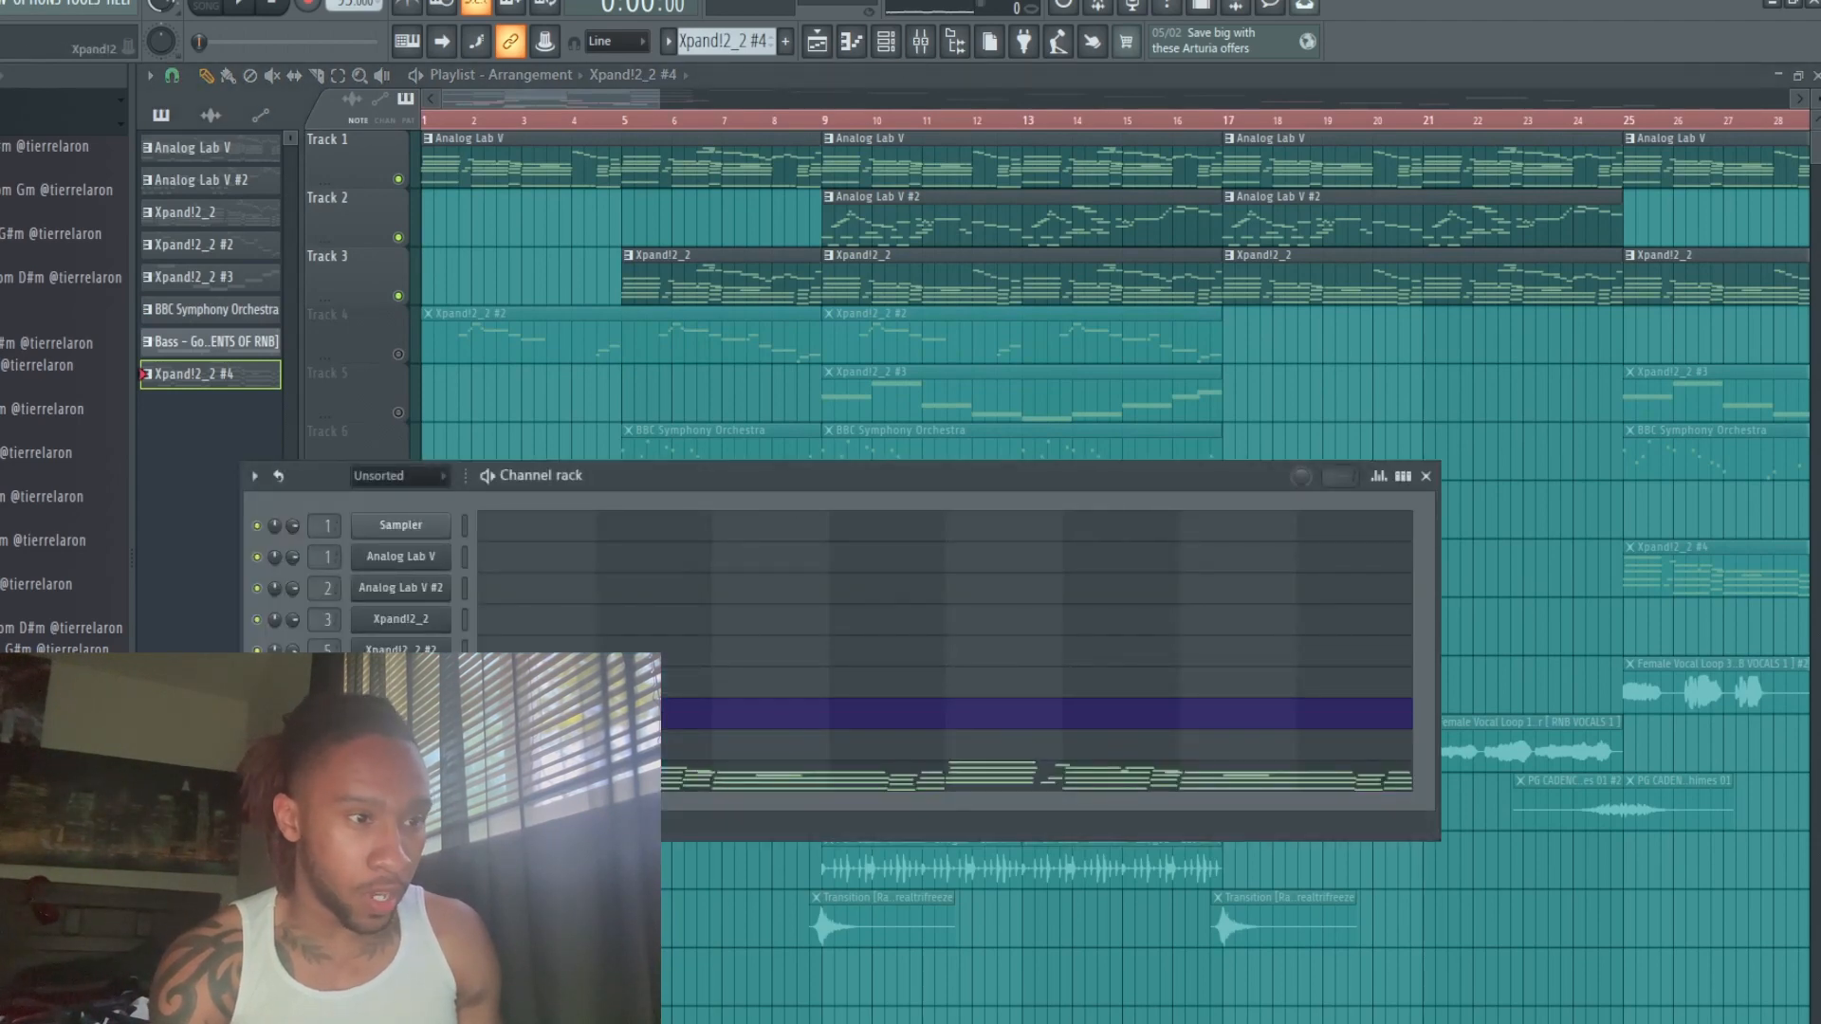
pyautogui.click(400, 776)
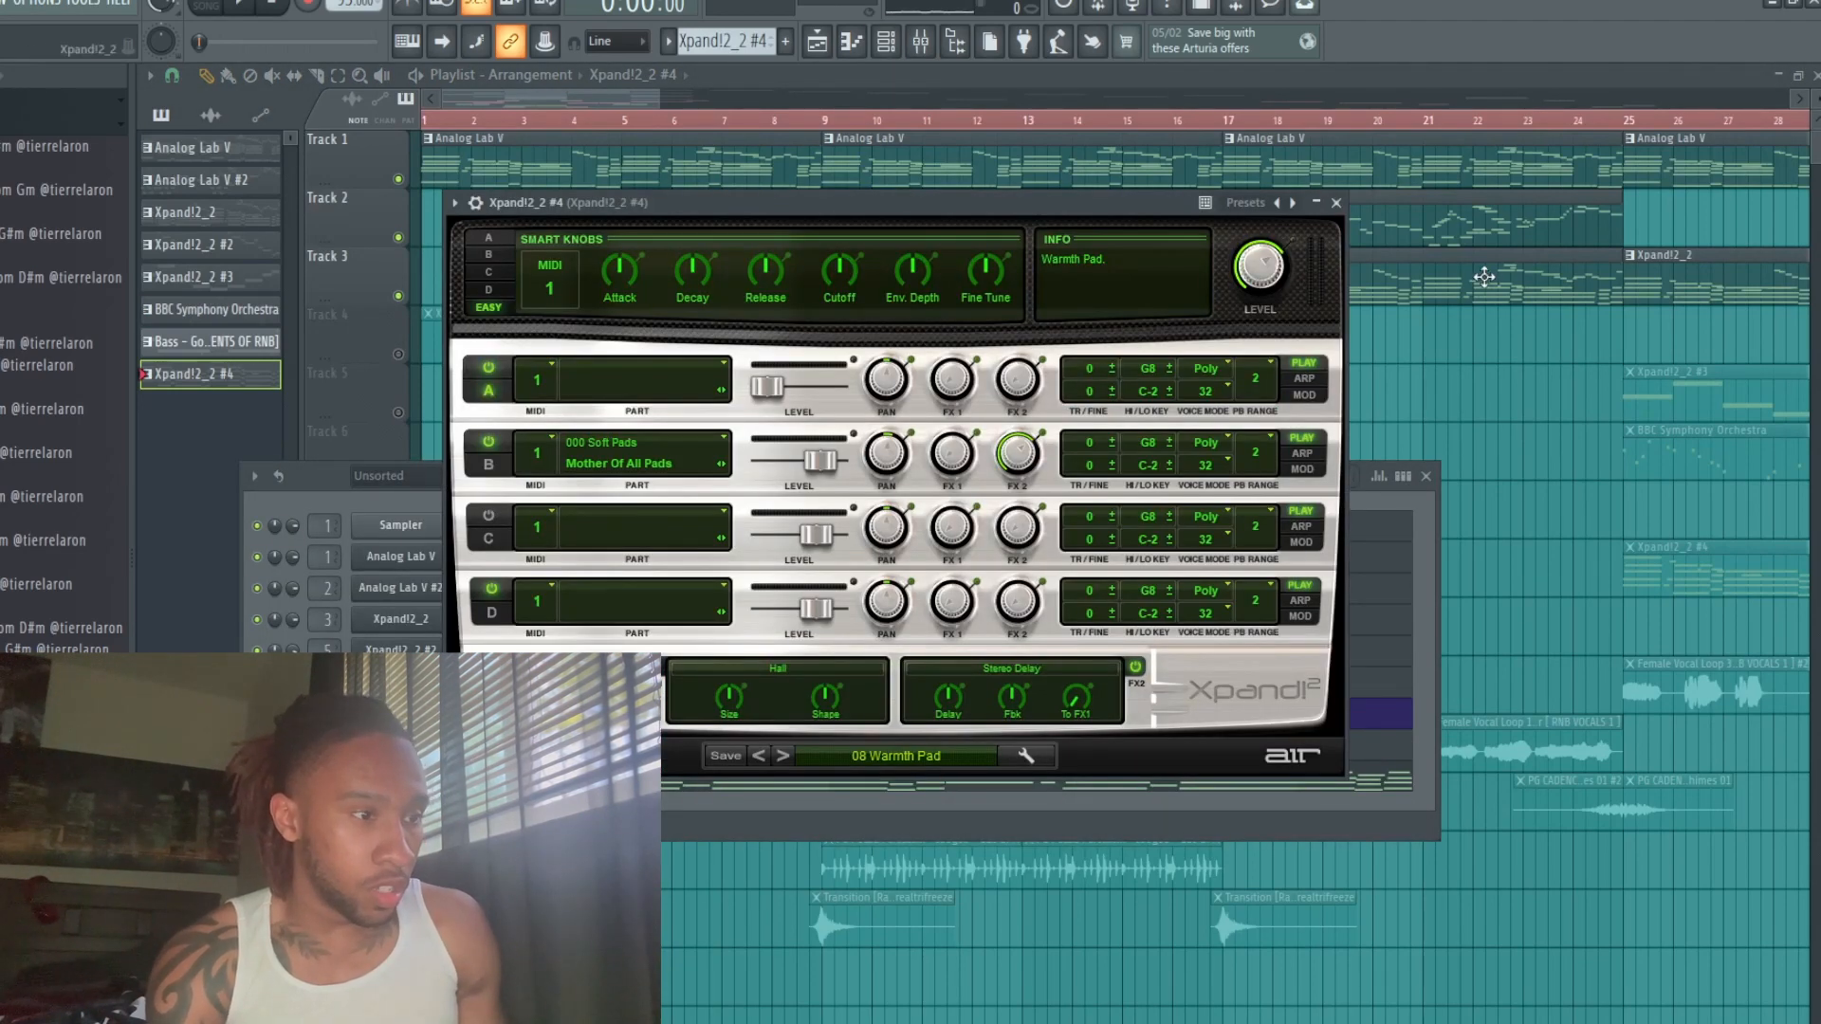
pyautogui.click(1338, 202)
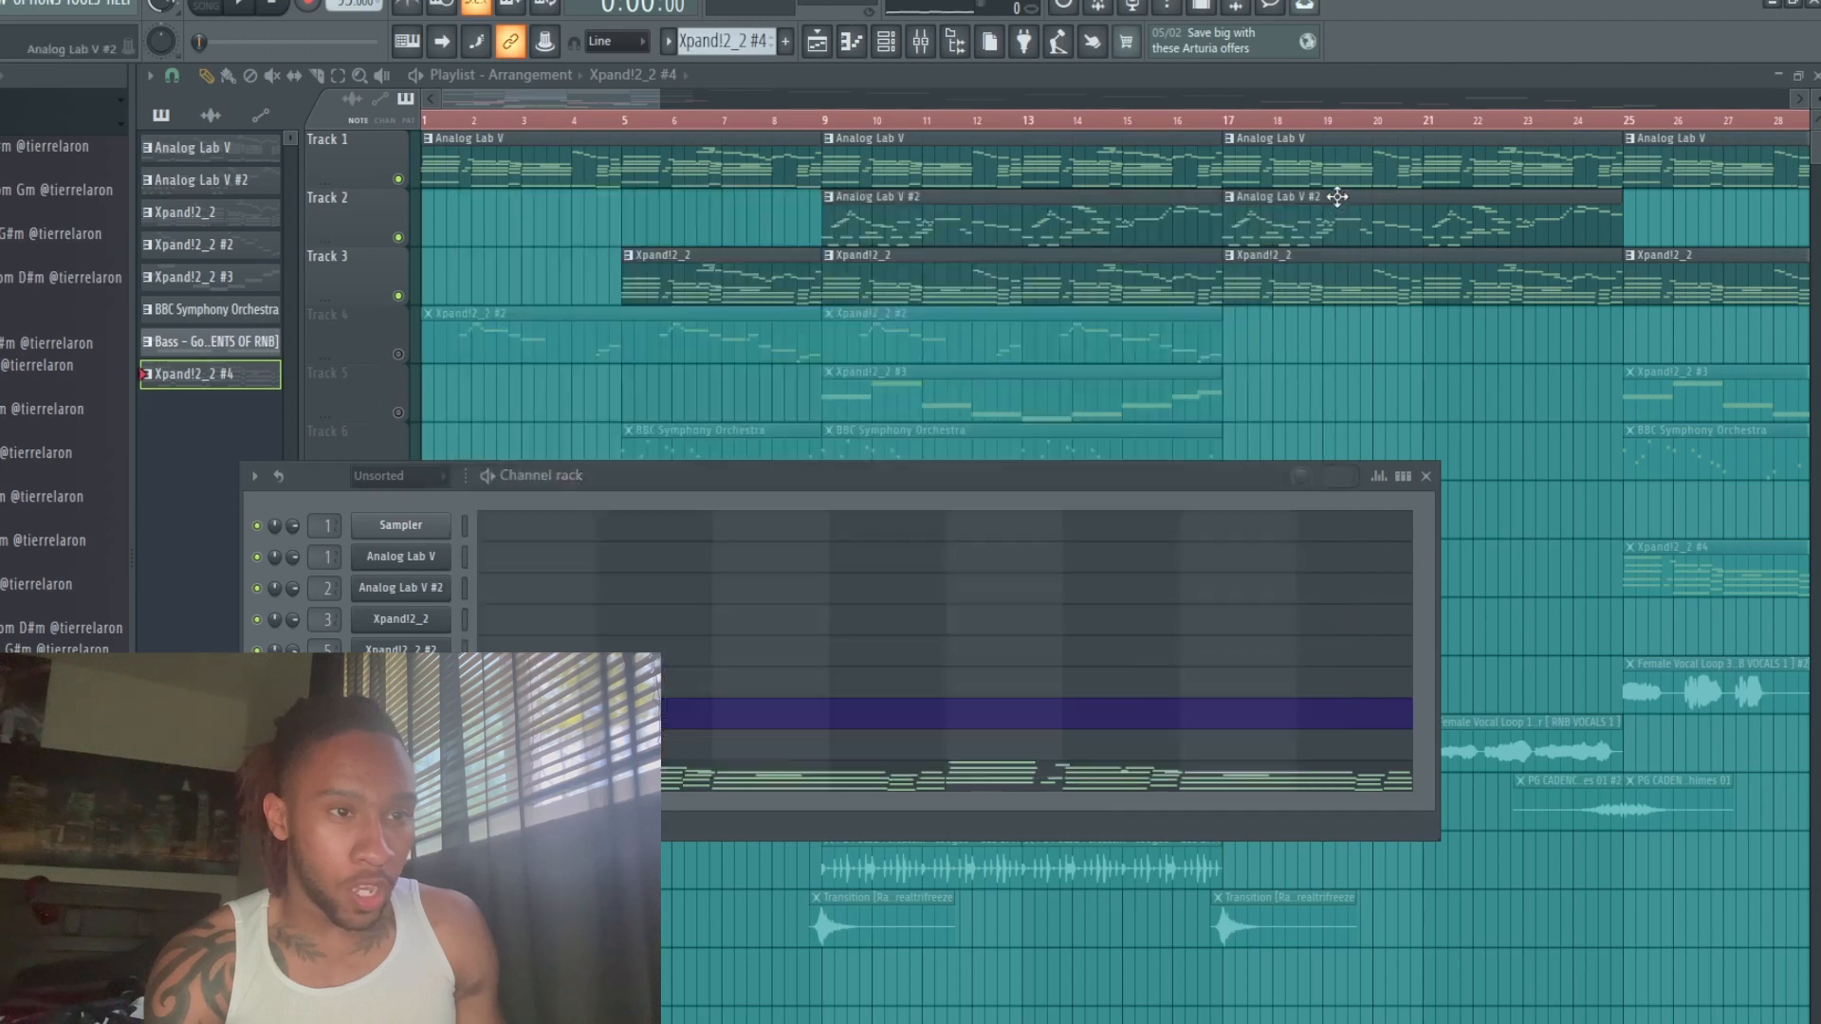
# Open the Xpand!2_2 #4 notes in the piano roll and play the first half of the pattern.
pyautogui.click(823, 790)
pyautogui.press('space')
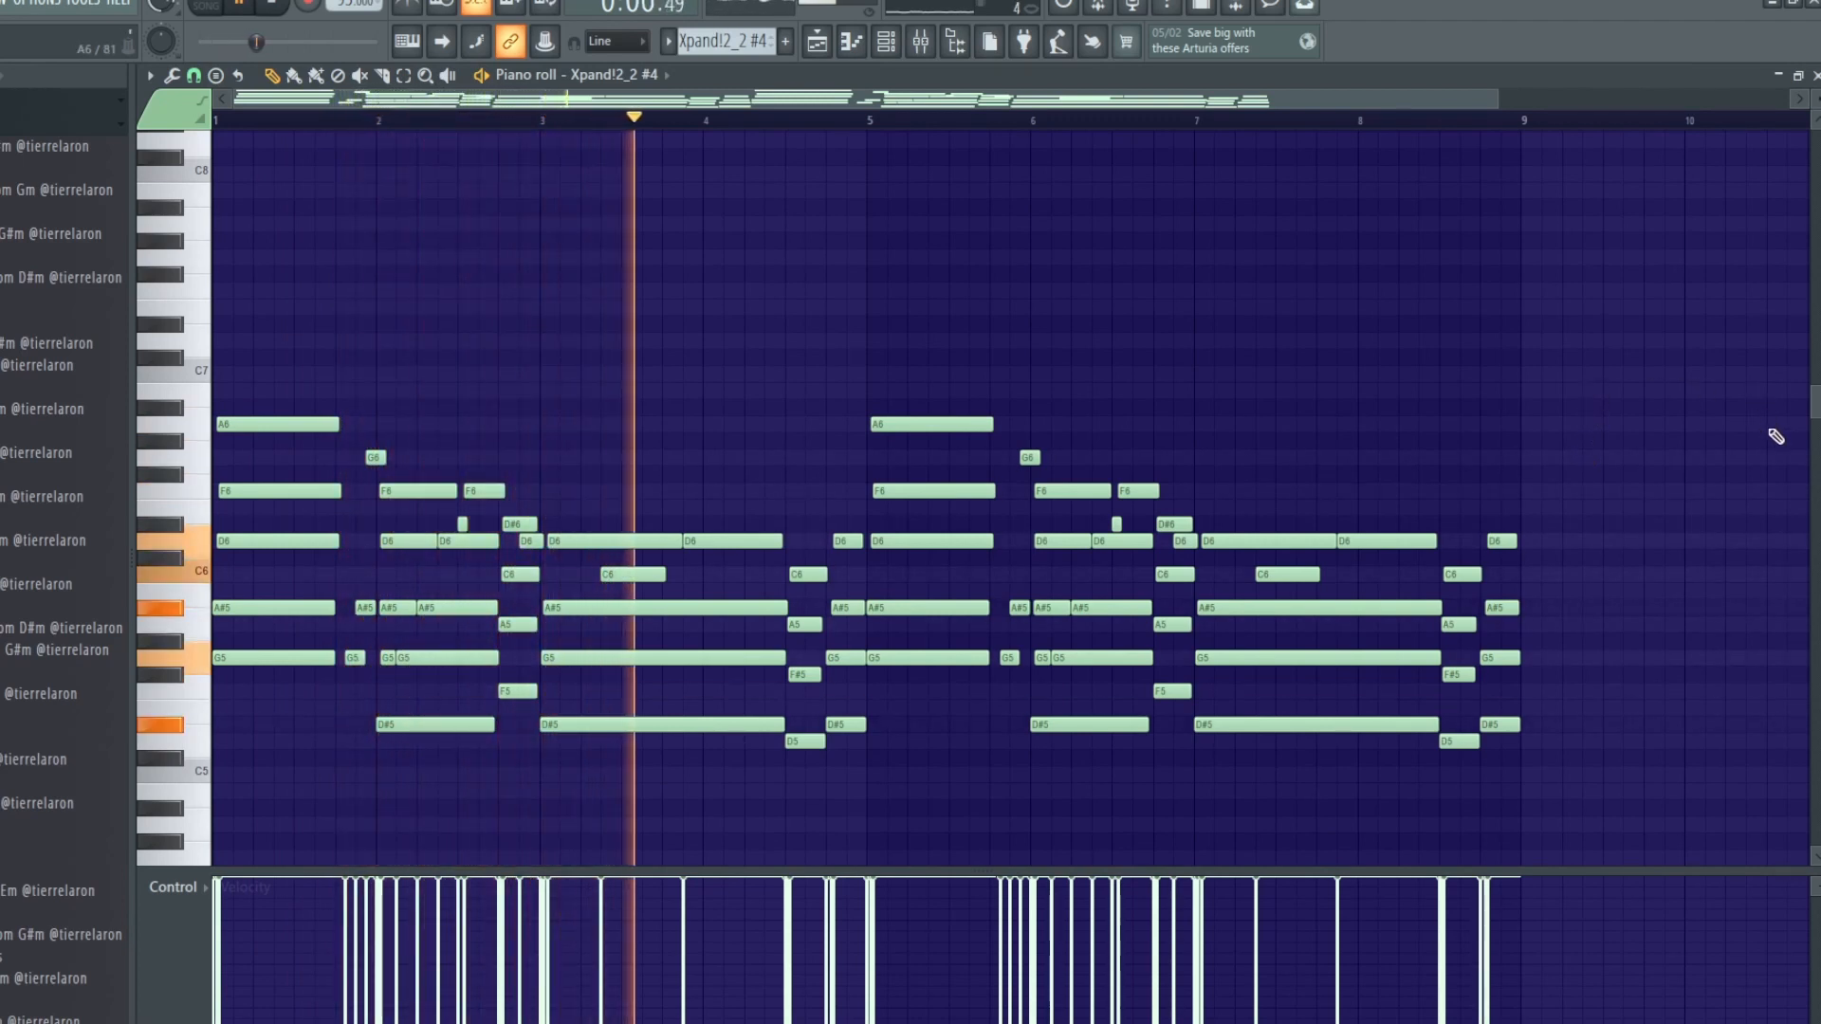
pyautogui.scroll(-3, 1776, 435)
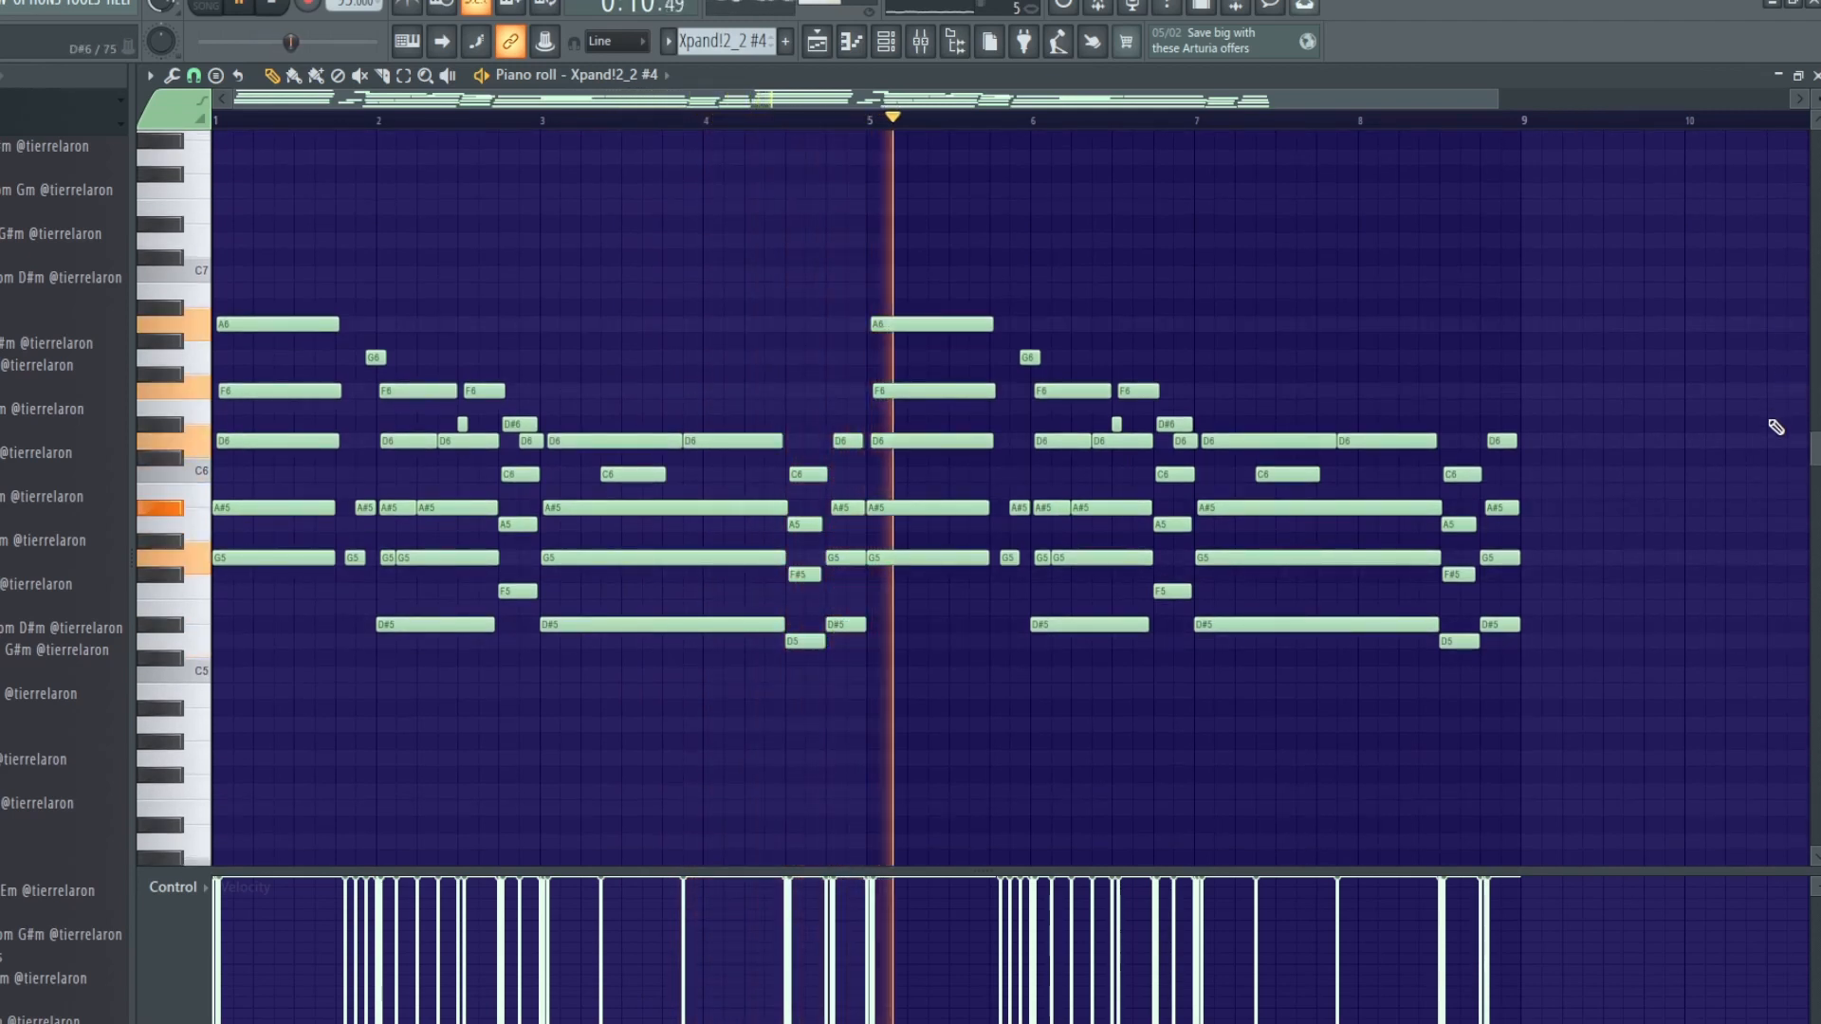
pyautogui.press('space')
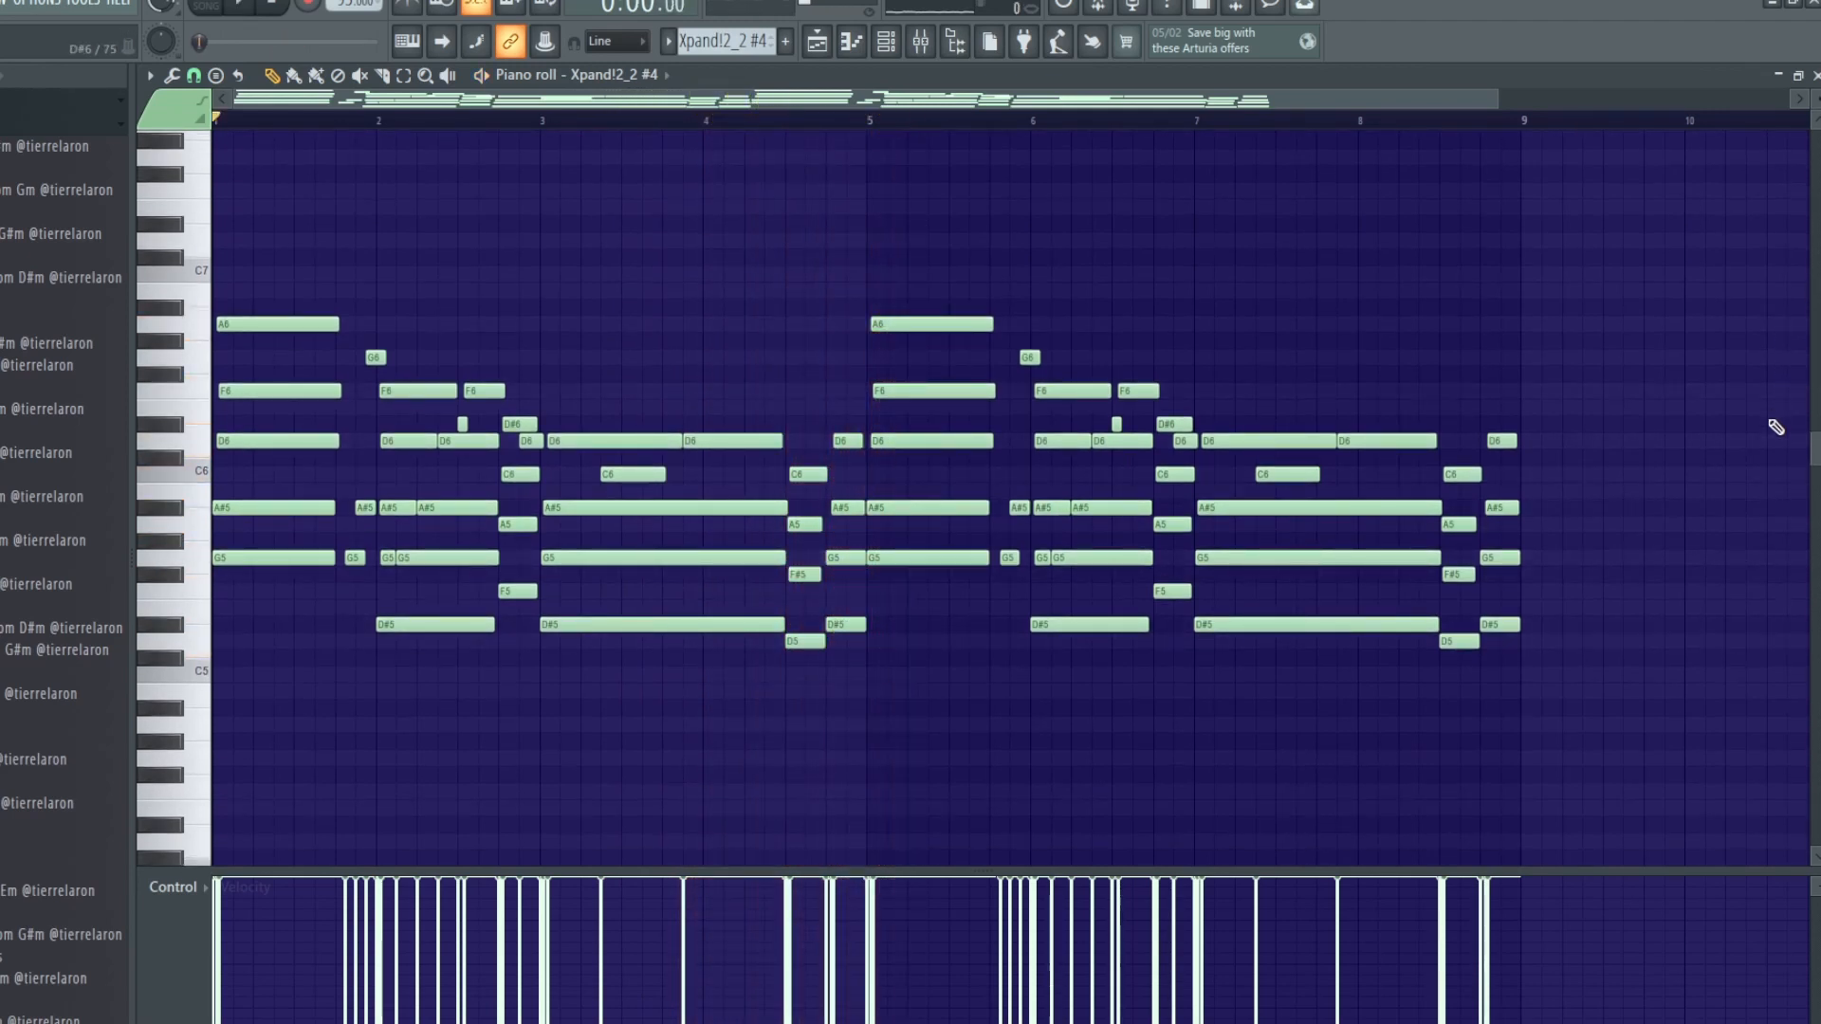
# Examine the Fruity parametric EQ 2 curve on the Xpand!2_2 #4 mixer channel and return to the playlist.
pyautogui.click(920, 41)
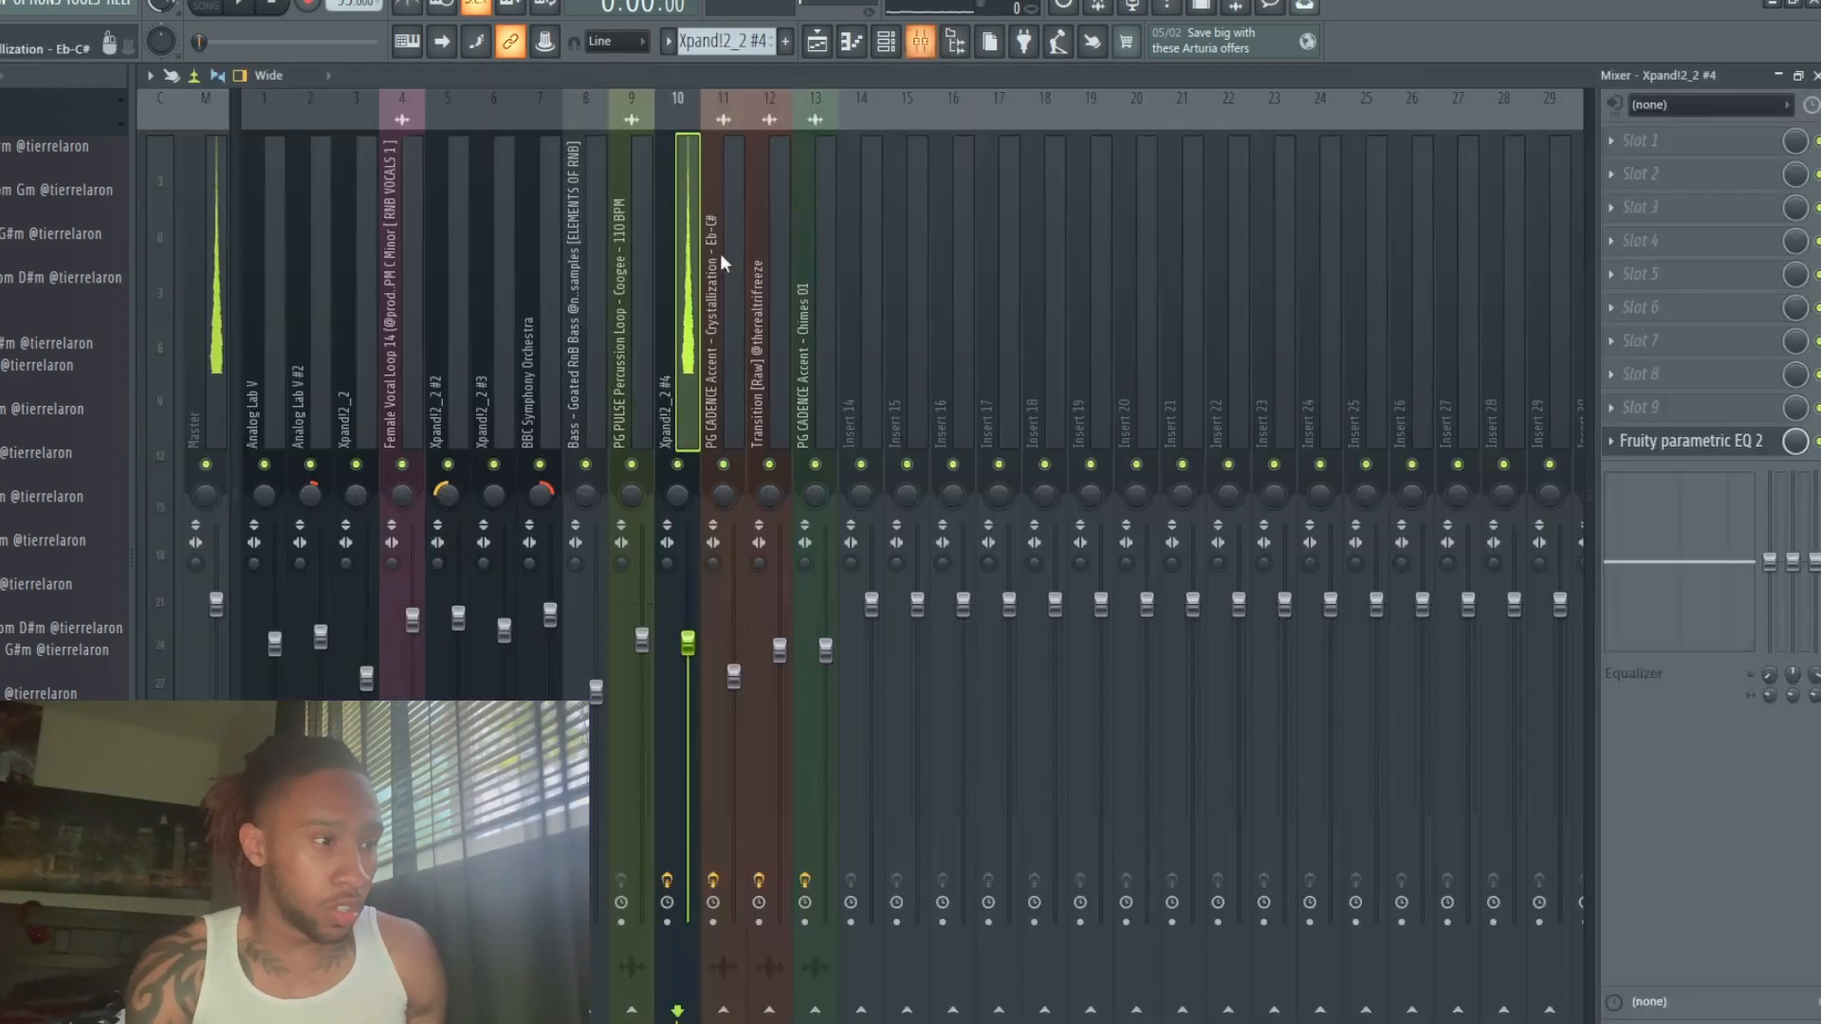
pyautogui.click(1721, 444)
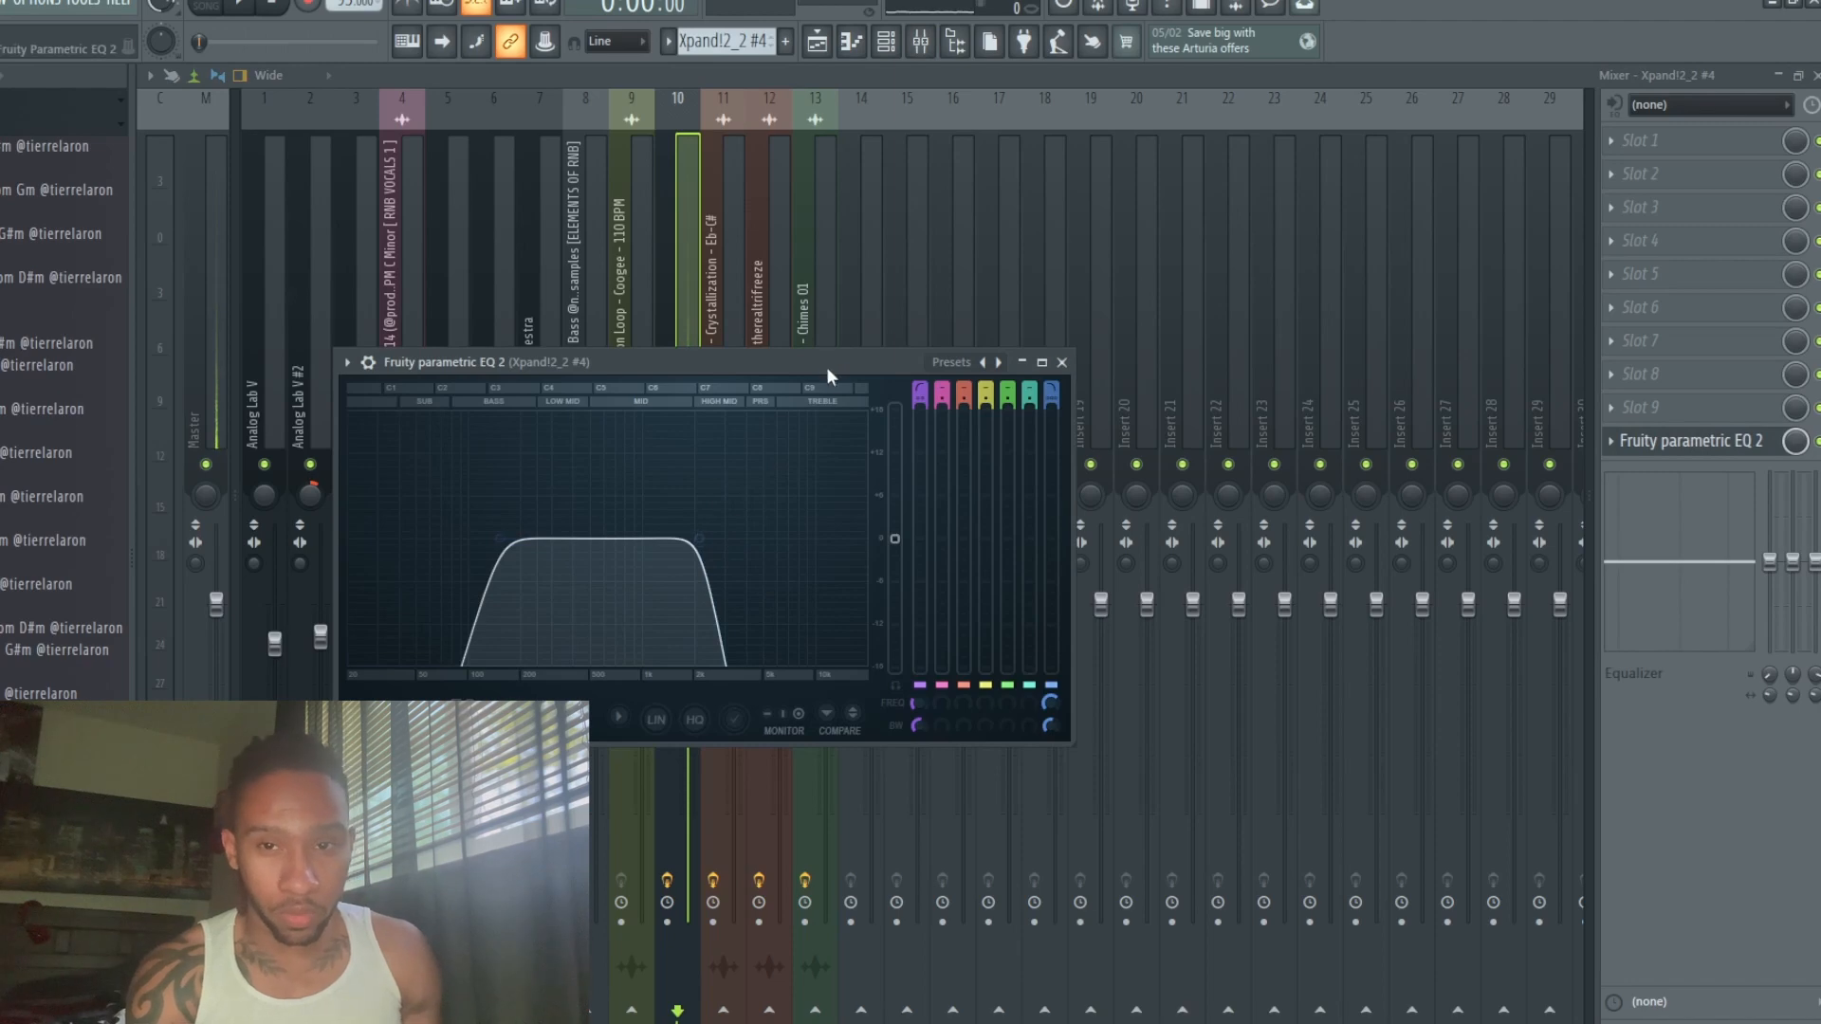
pyautogui.click(672, 309)
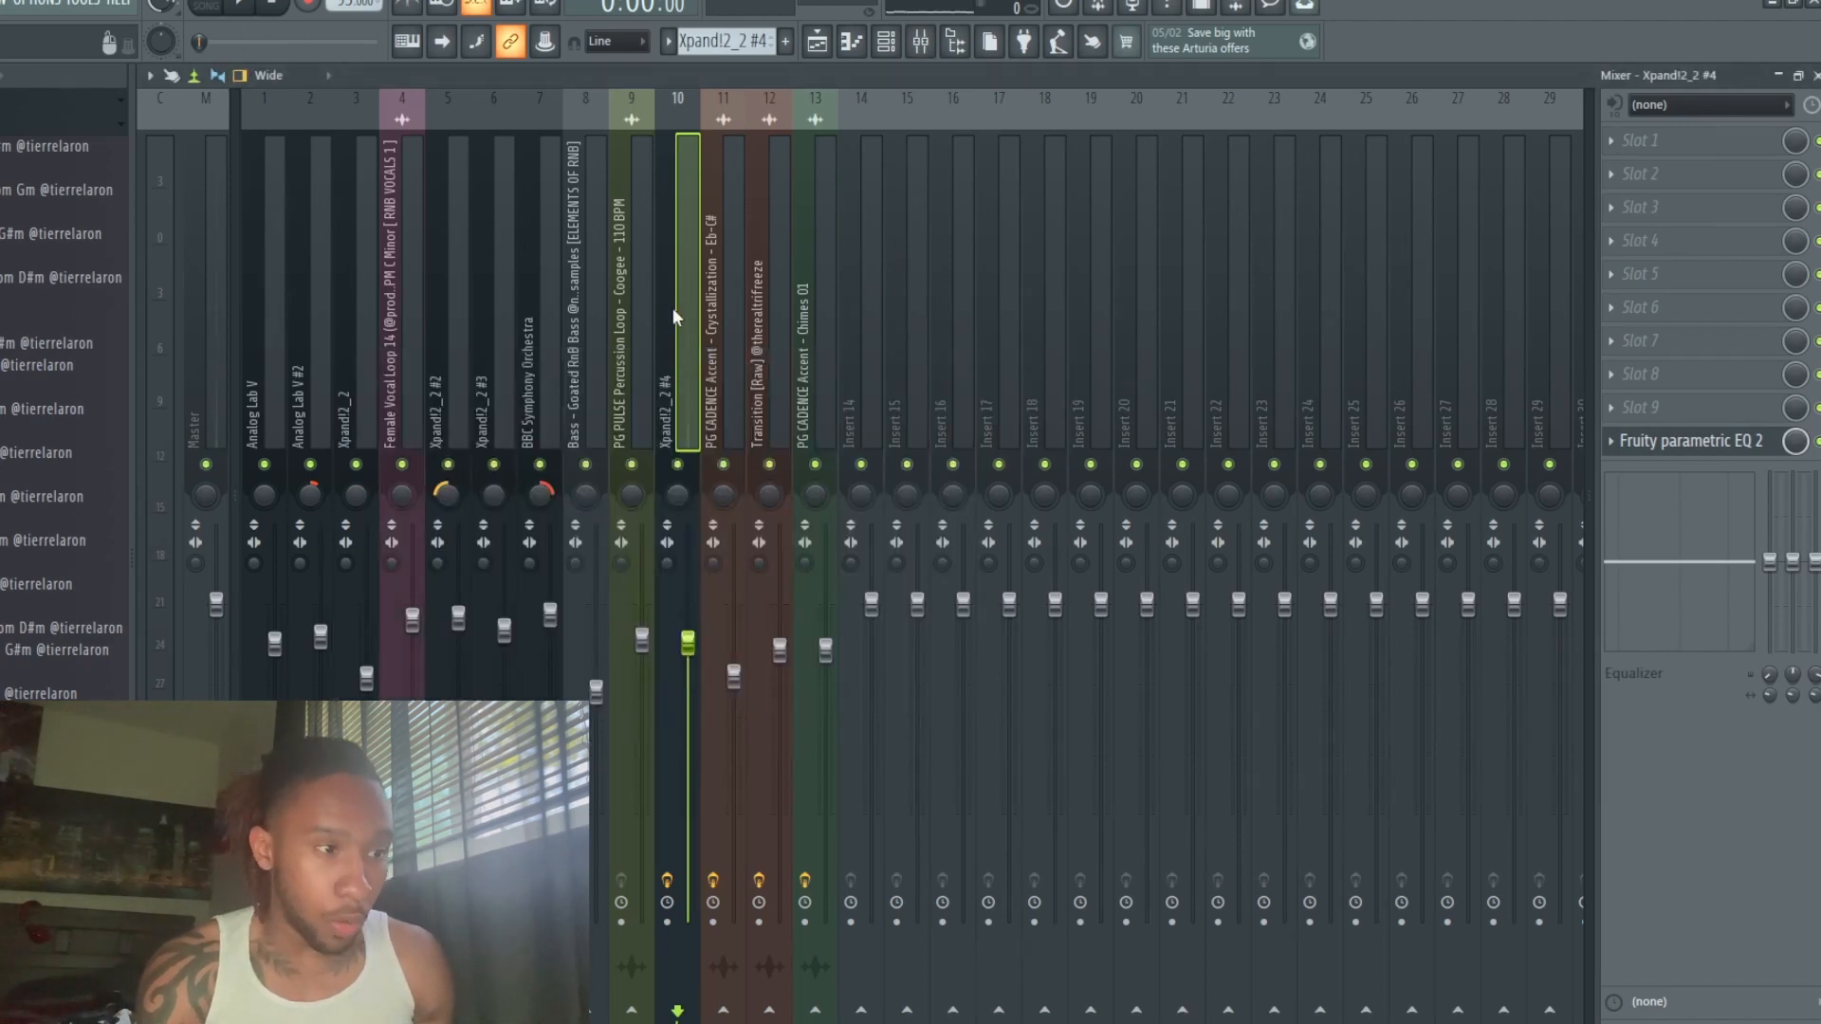
pyautogui.click(820, 42)
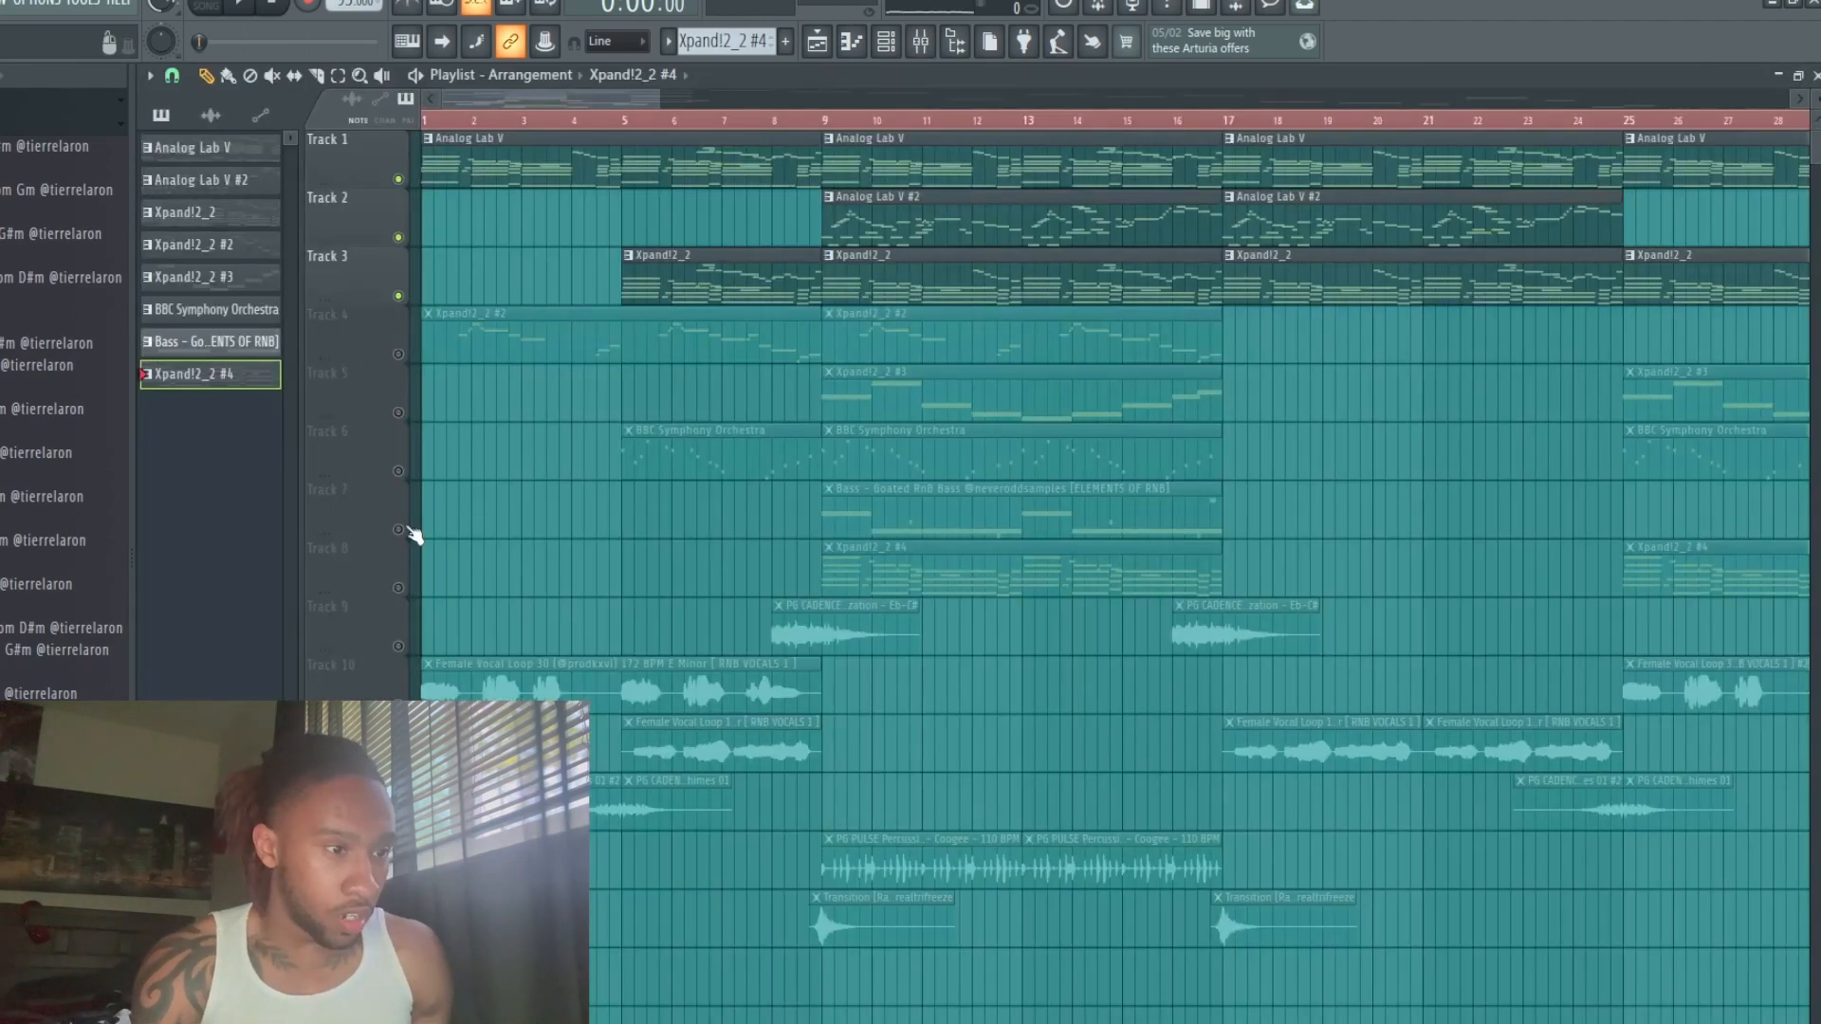
# Unmute the Goated RnB Bass on Track 7, play its notes in the piano roll and return to the playlist.
pyautogui.click(402, 529)
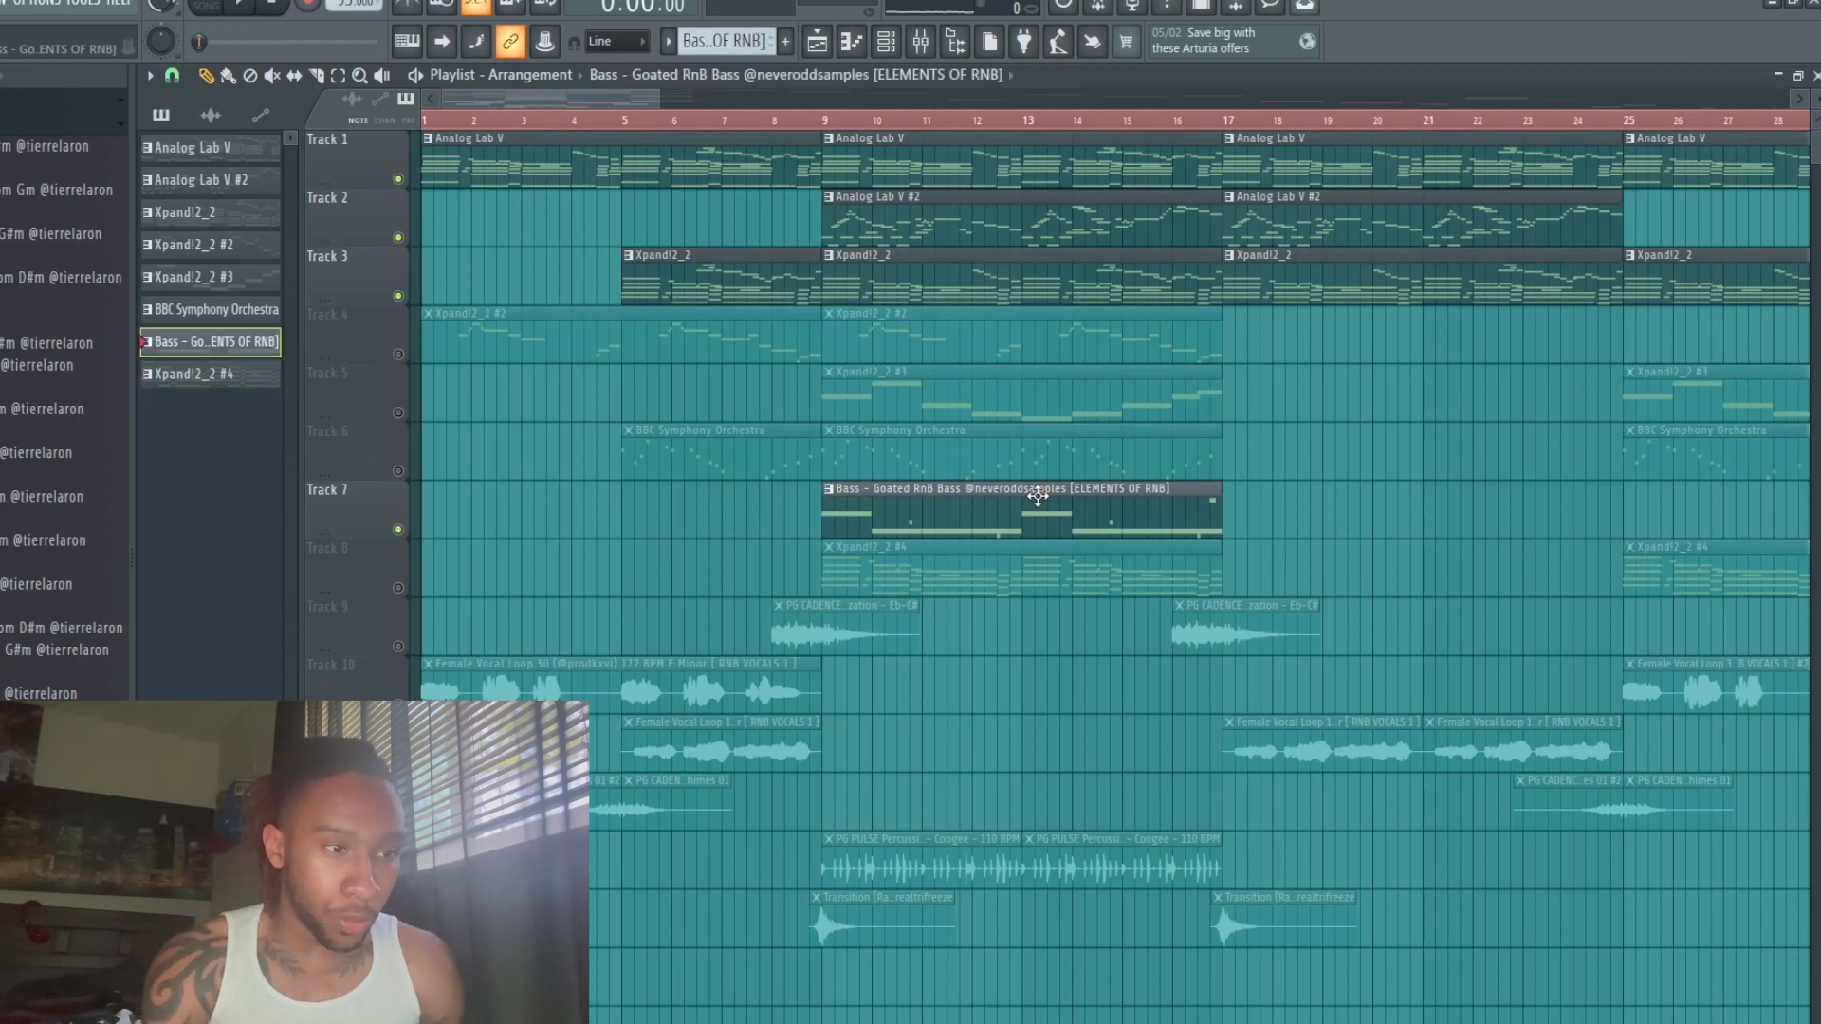
pyautogui.doubleClick(1038, 495)
pyautogui.moveTo(995, 97); pyautogui.dragTo(212, 269)
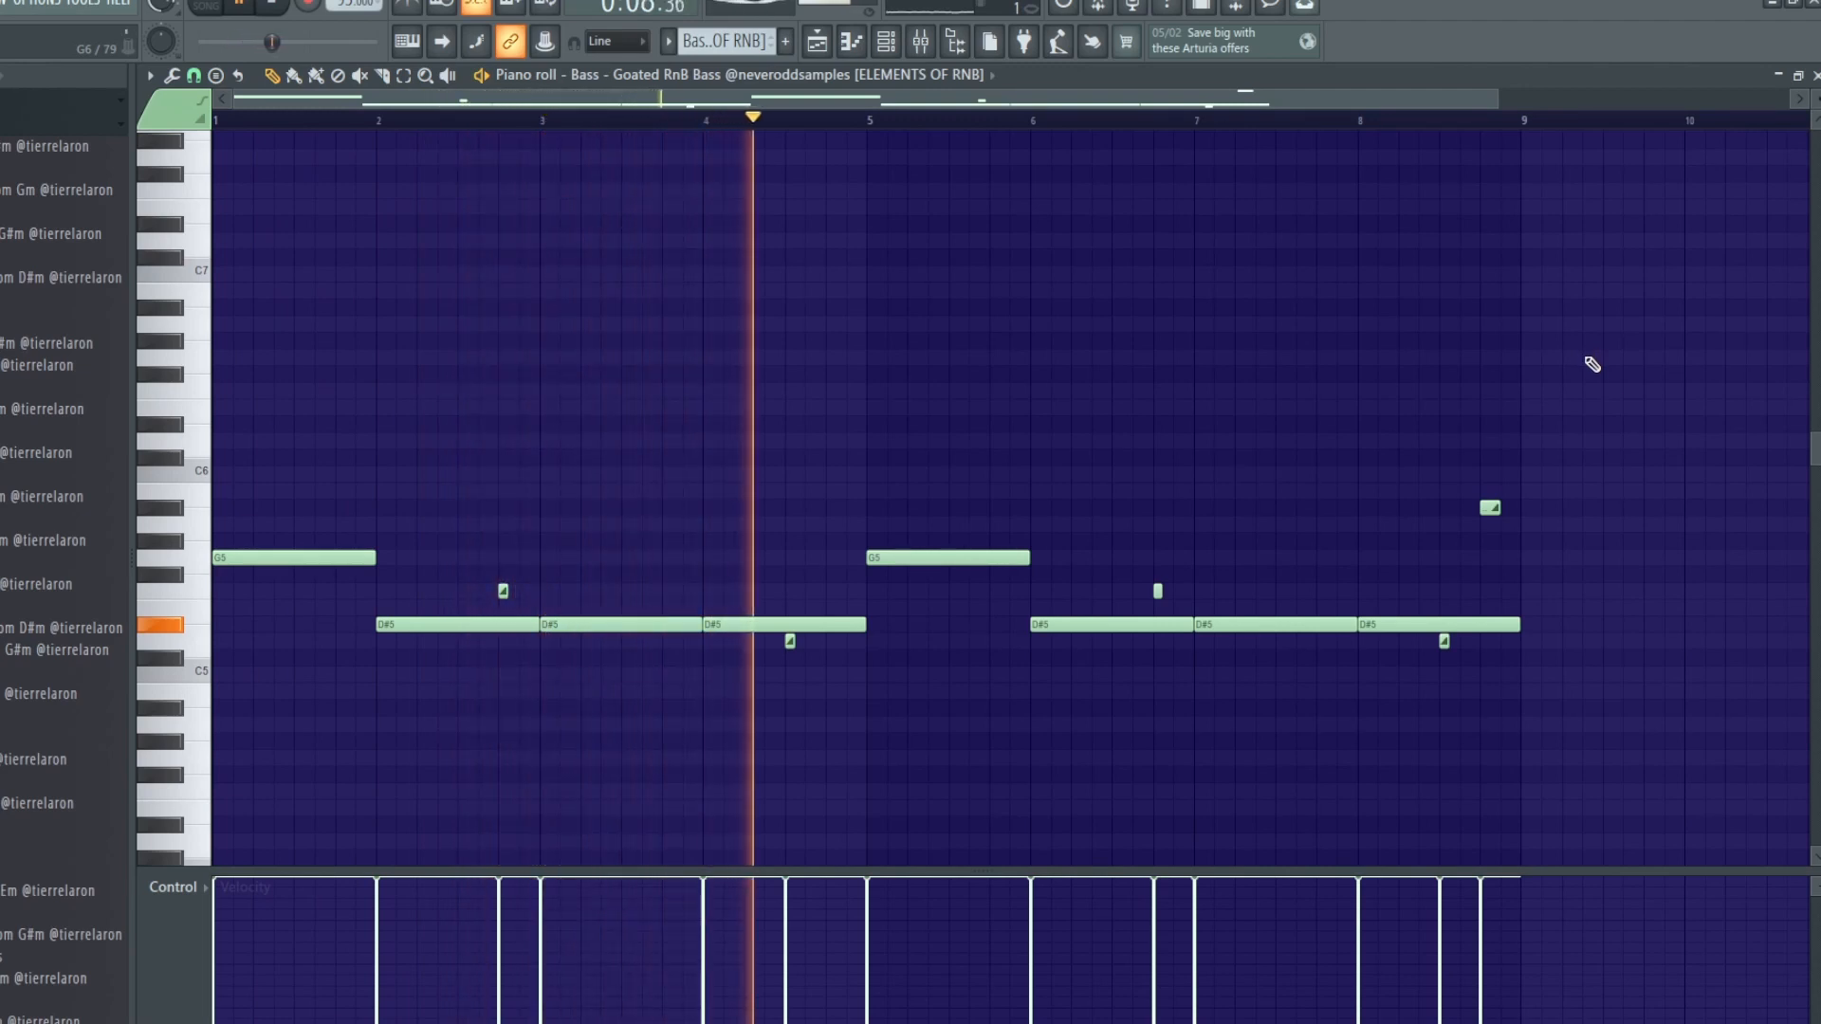
pyautogui.press('space')
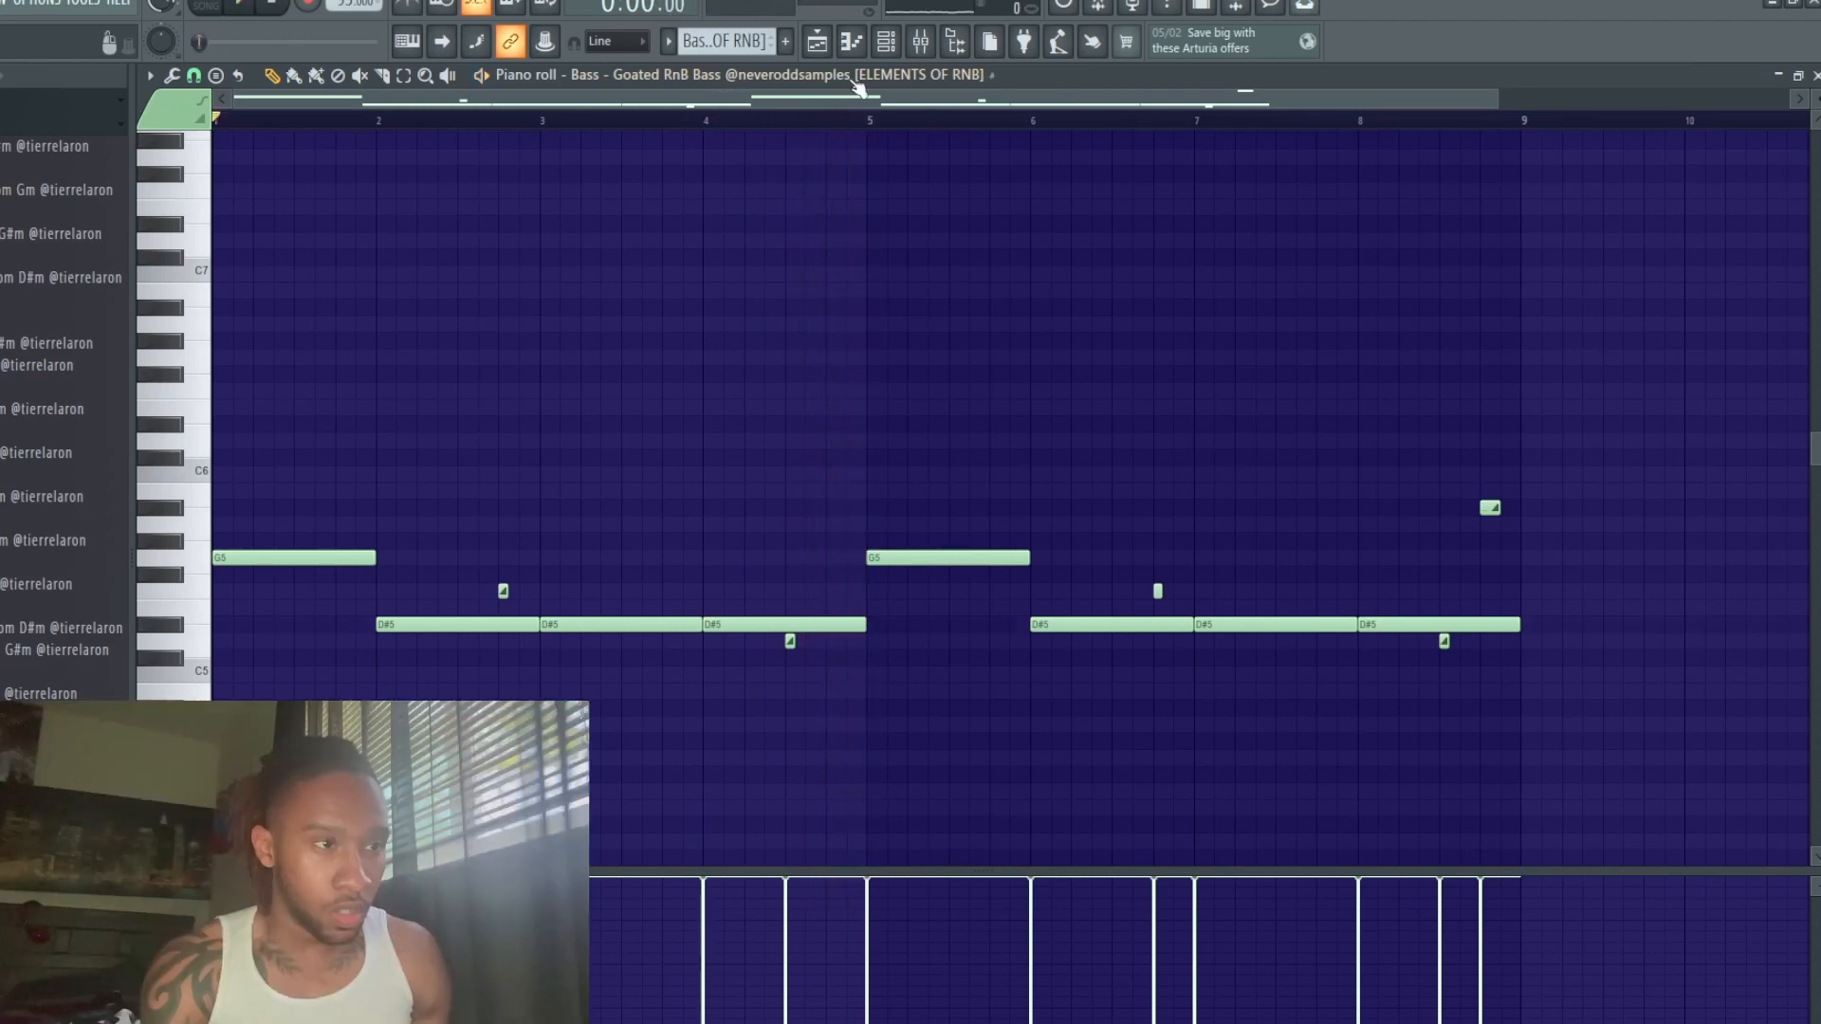
pyautogui.click(816, 42)
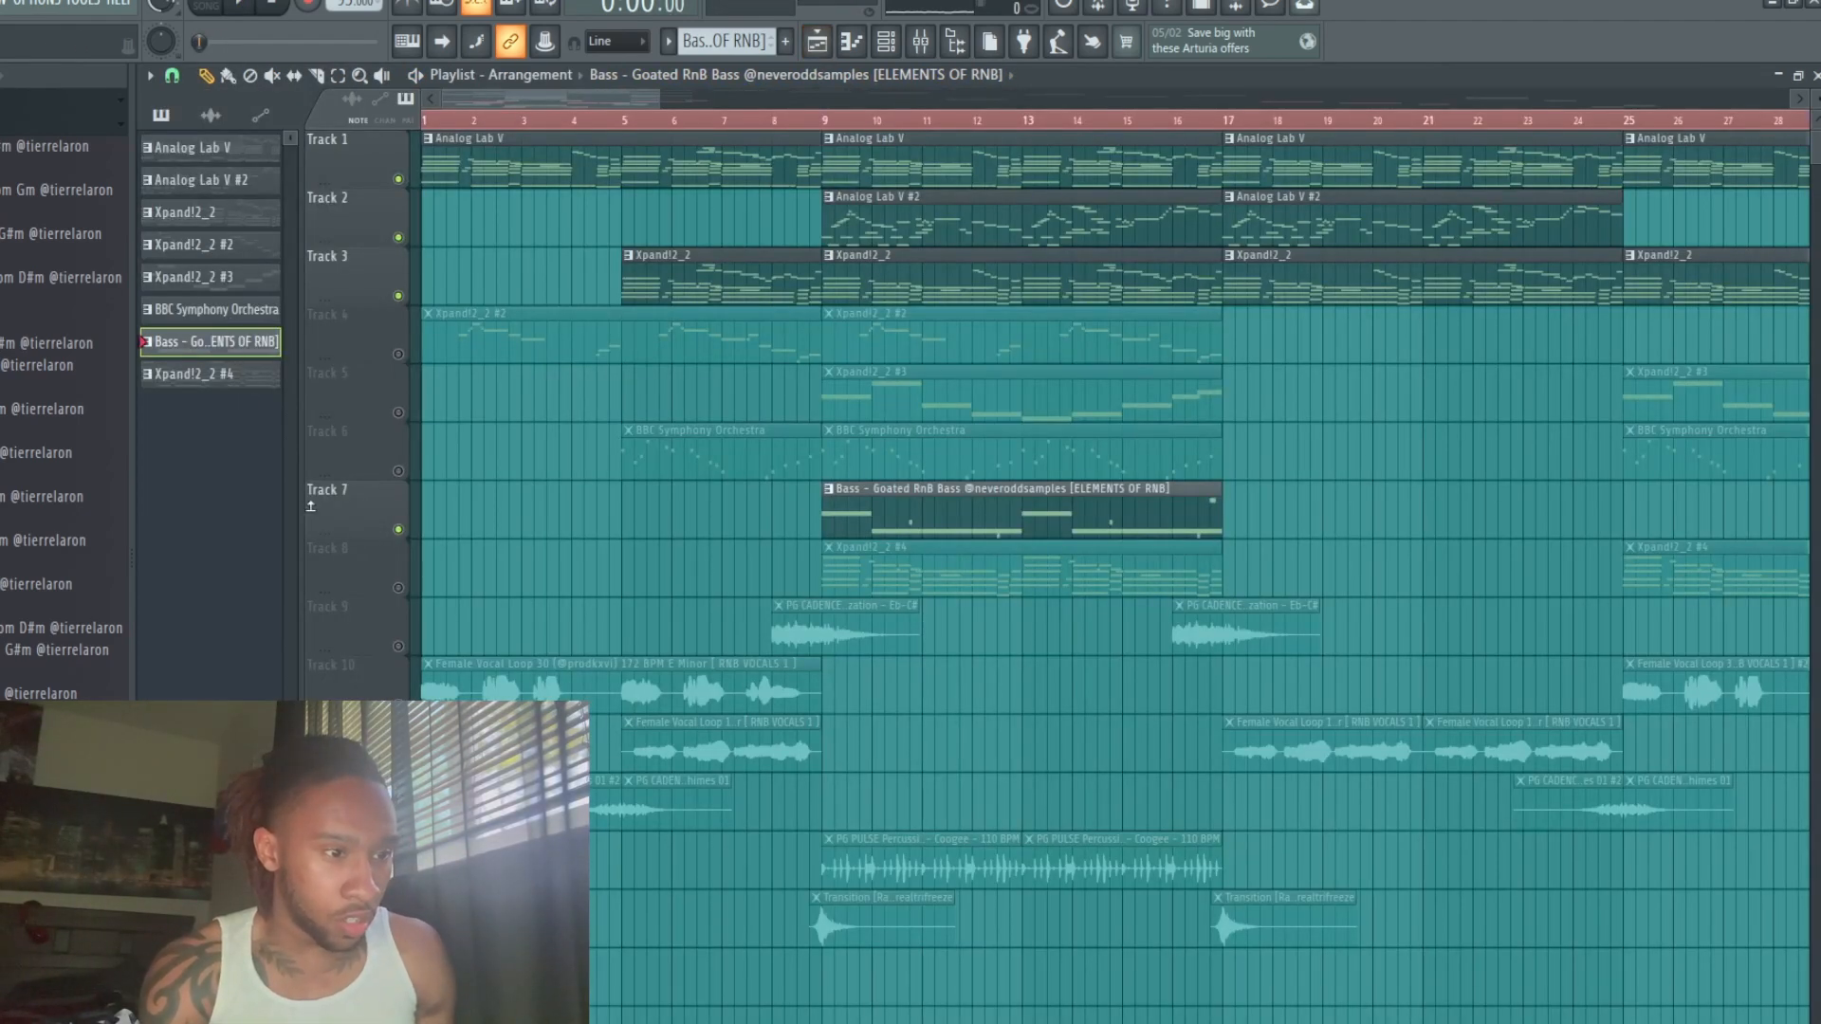
# Restore all playlist tracks, mute the audio samples on Tracks 9 to 14 and play the instrument layers together.
pyautogui.keyDown('ctrl'); pyautogui.click(398, 587); pyautogui.keyUp('ctrl')
pyautogui.keyDown('ctrl'); pyautogui.click(398, 587); pyautogui.keyUp('ctrl')
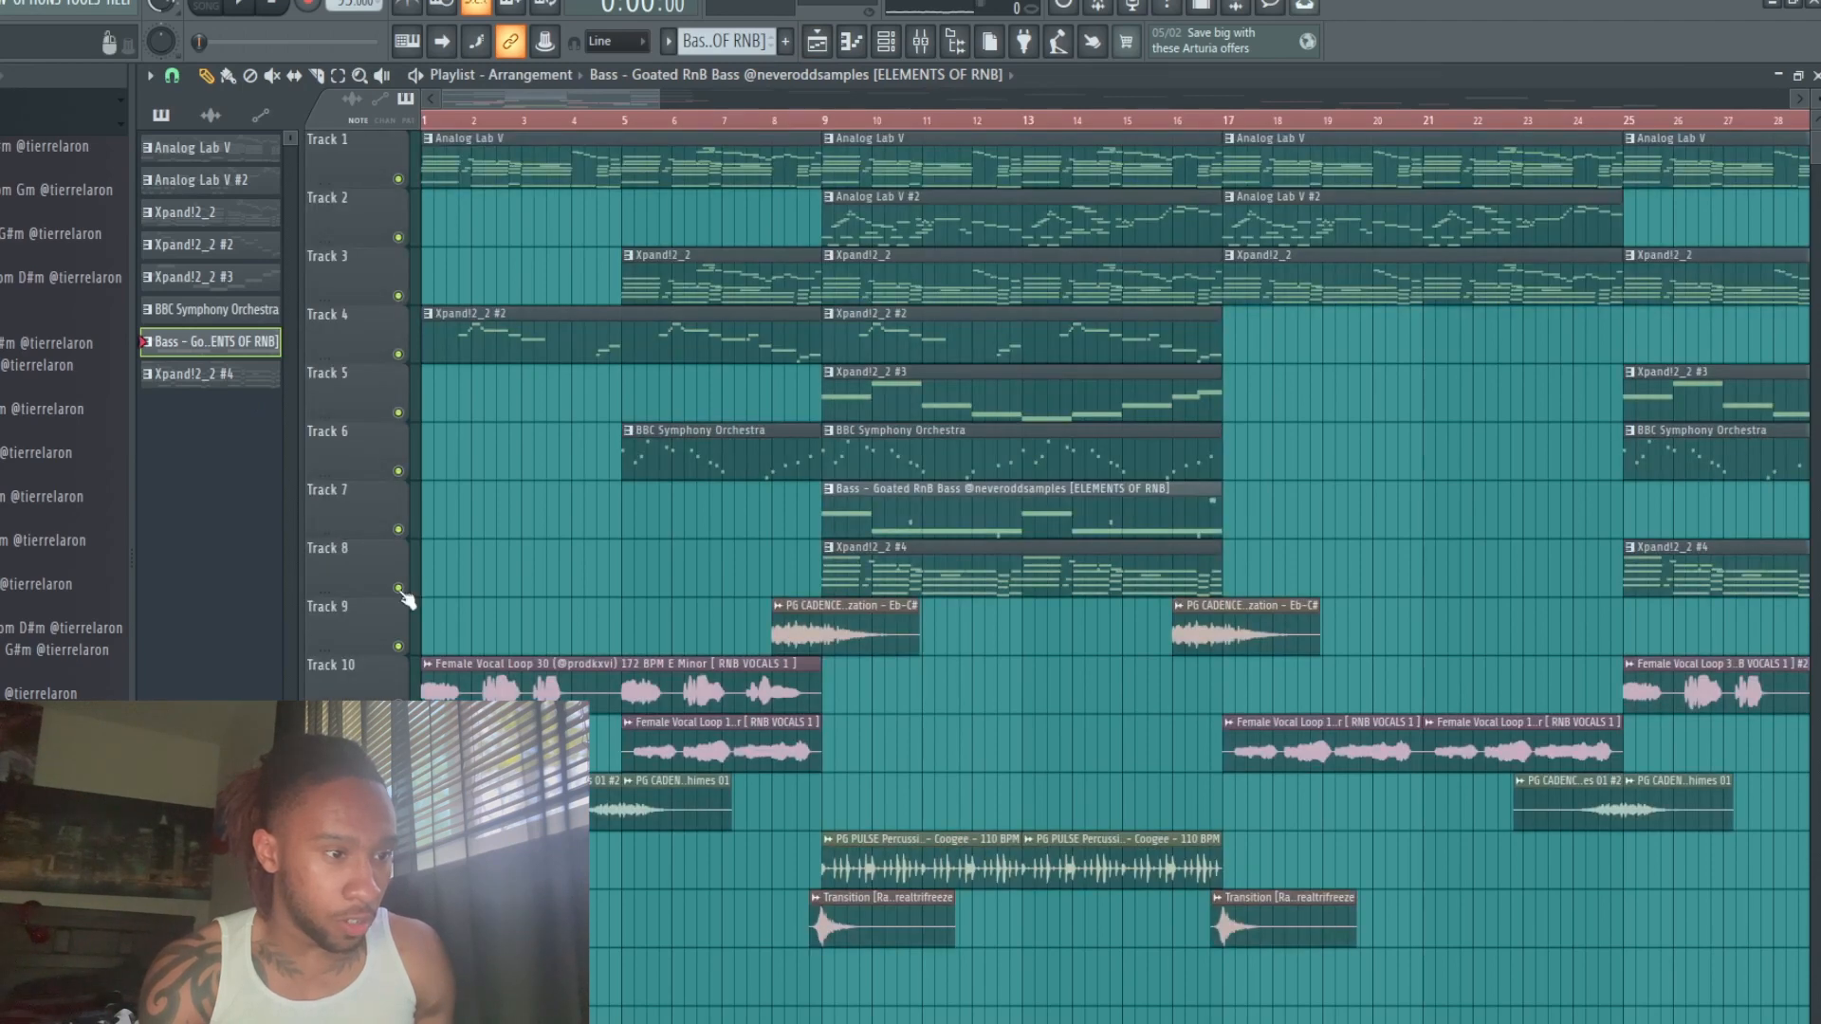
pyautogui.moveTo(399, 647); pyautogui.dragTo(399, 707)
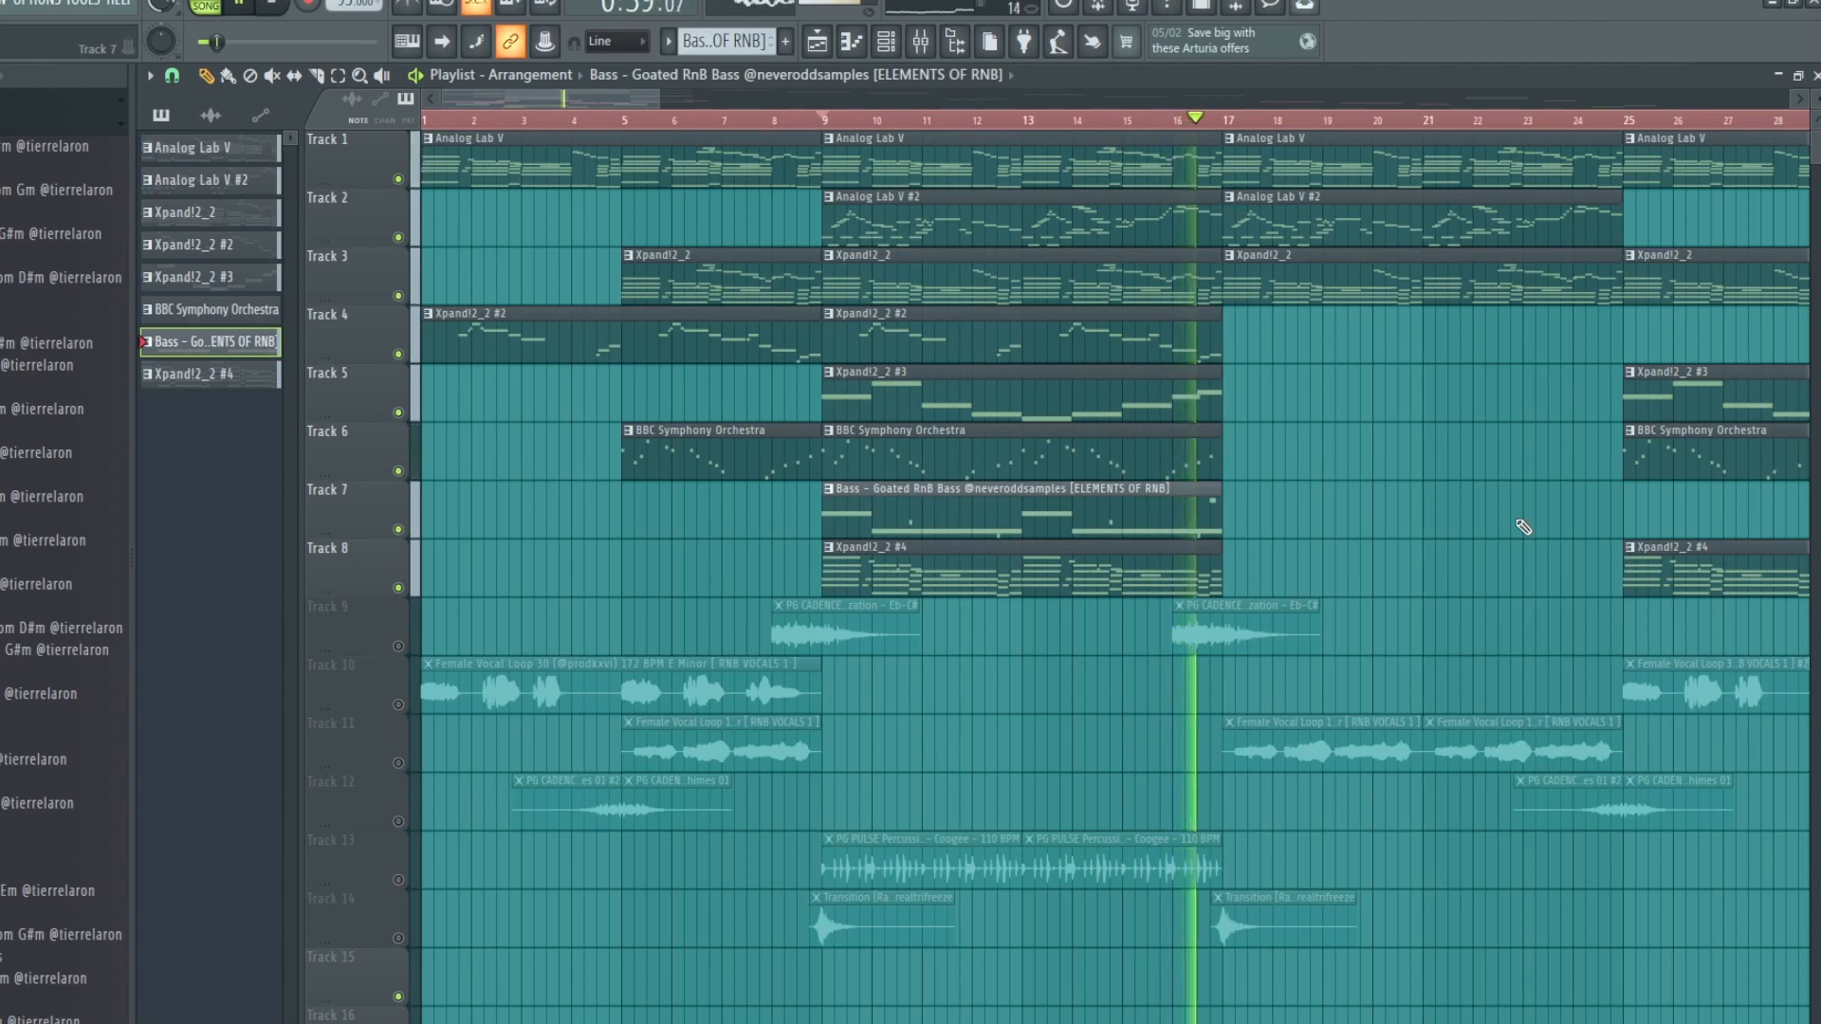
pyautogui.press('space')
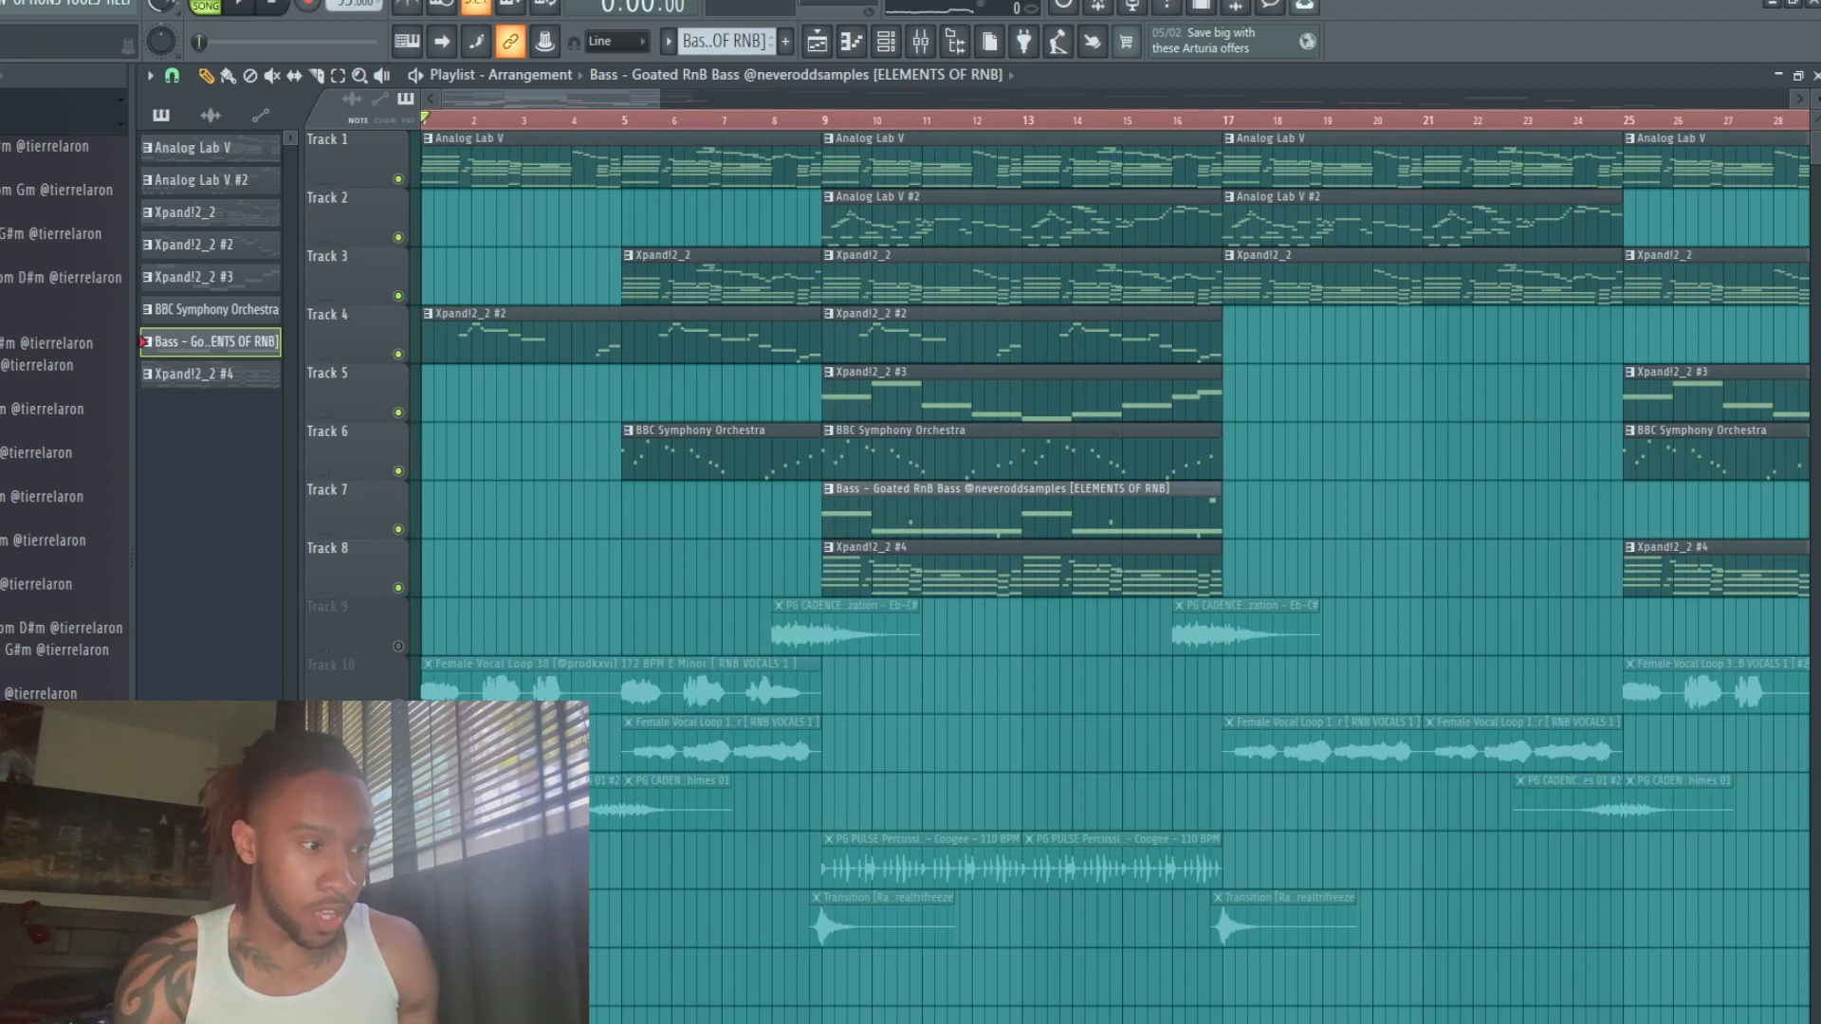
# Solo Female Vocal Loop 30 on Track 10 and play it from the start of the arrangement.
pyautogui.rightClick(399, 704)
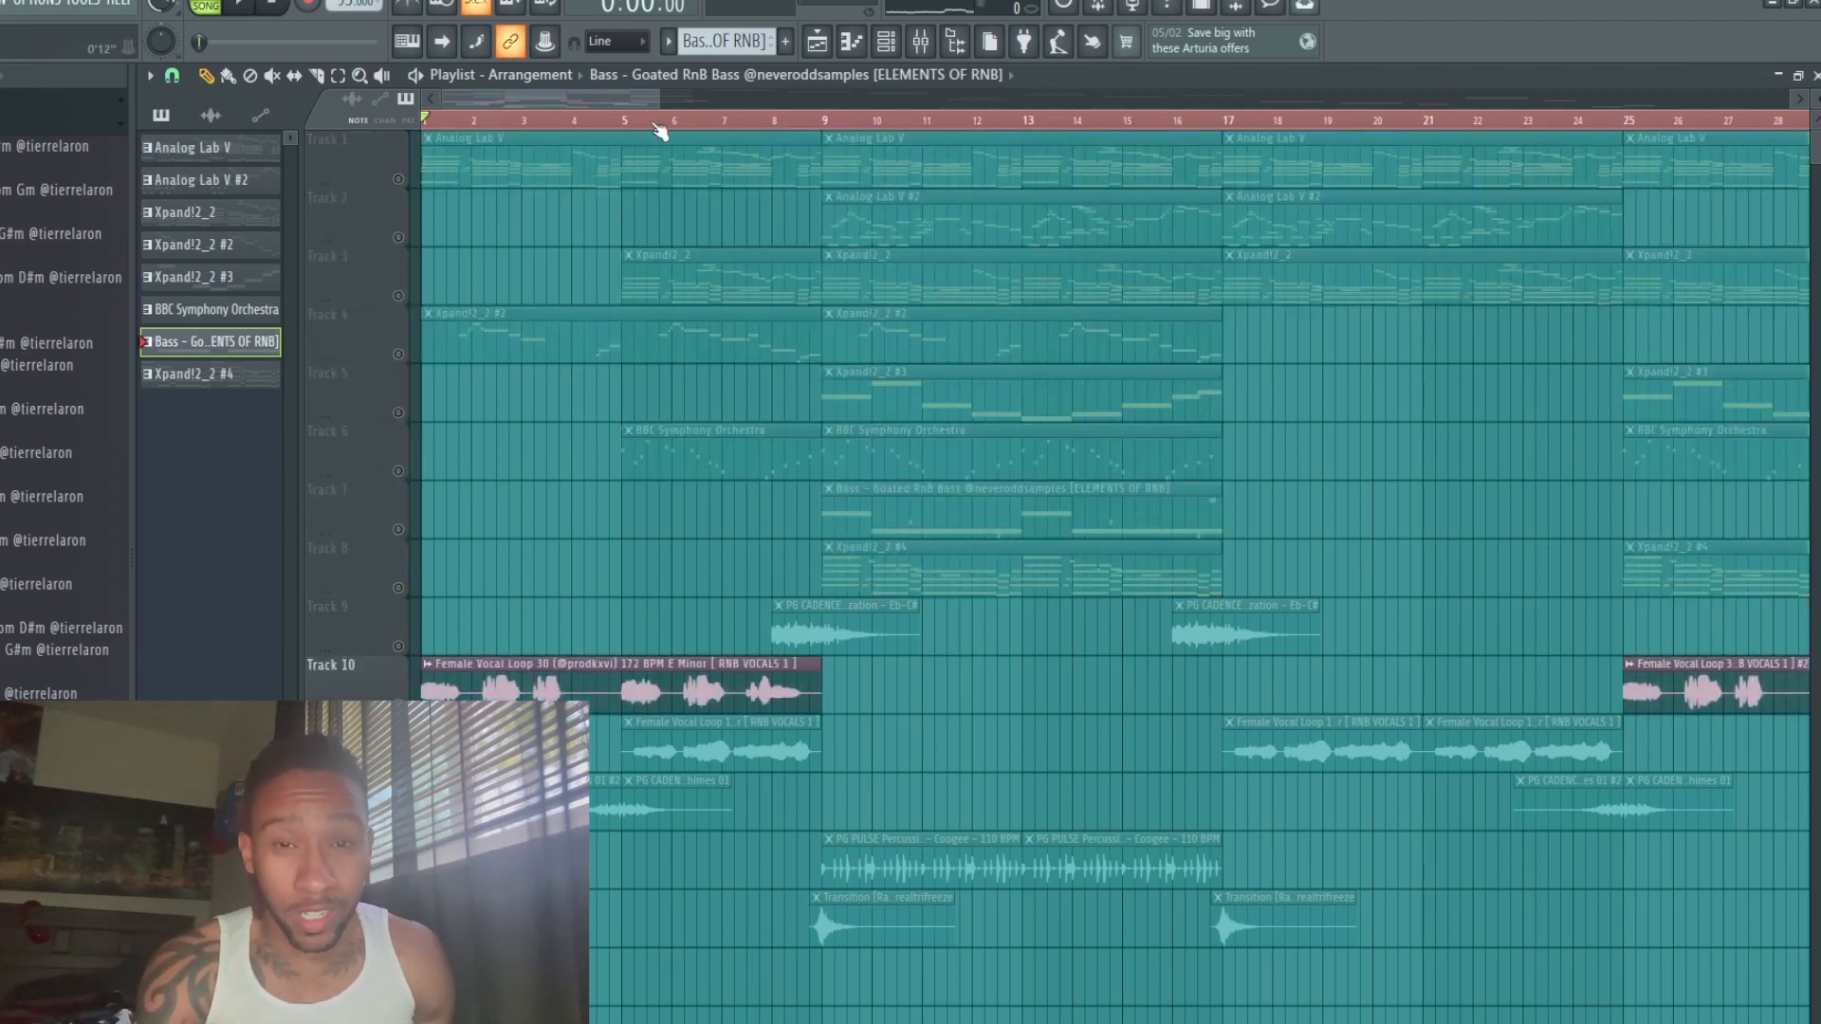
pyautogui.moveTo(660, 97); pyautogui.dragTo(555, 98)
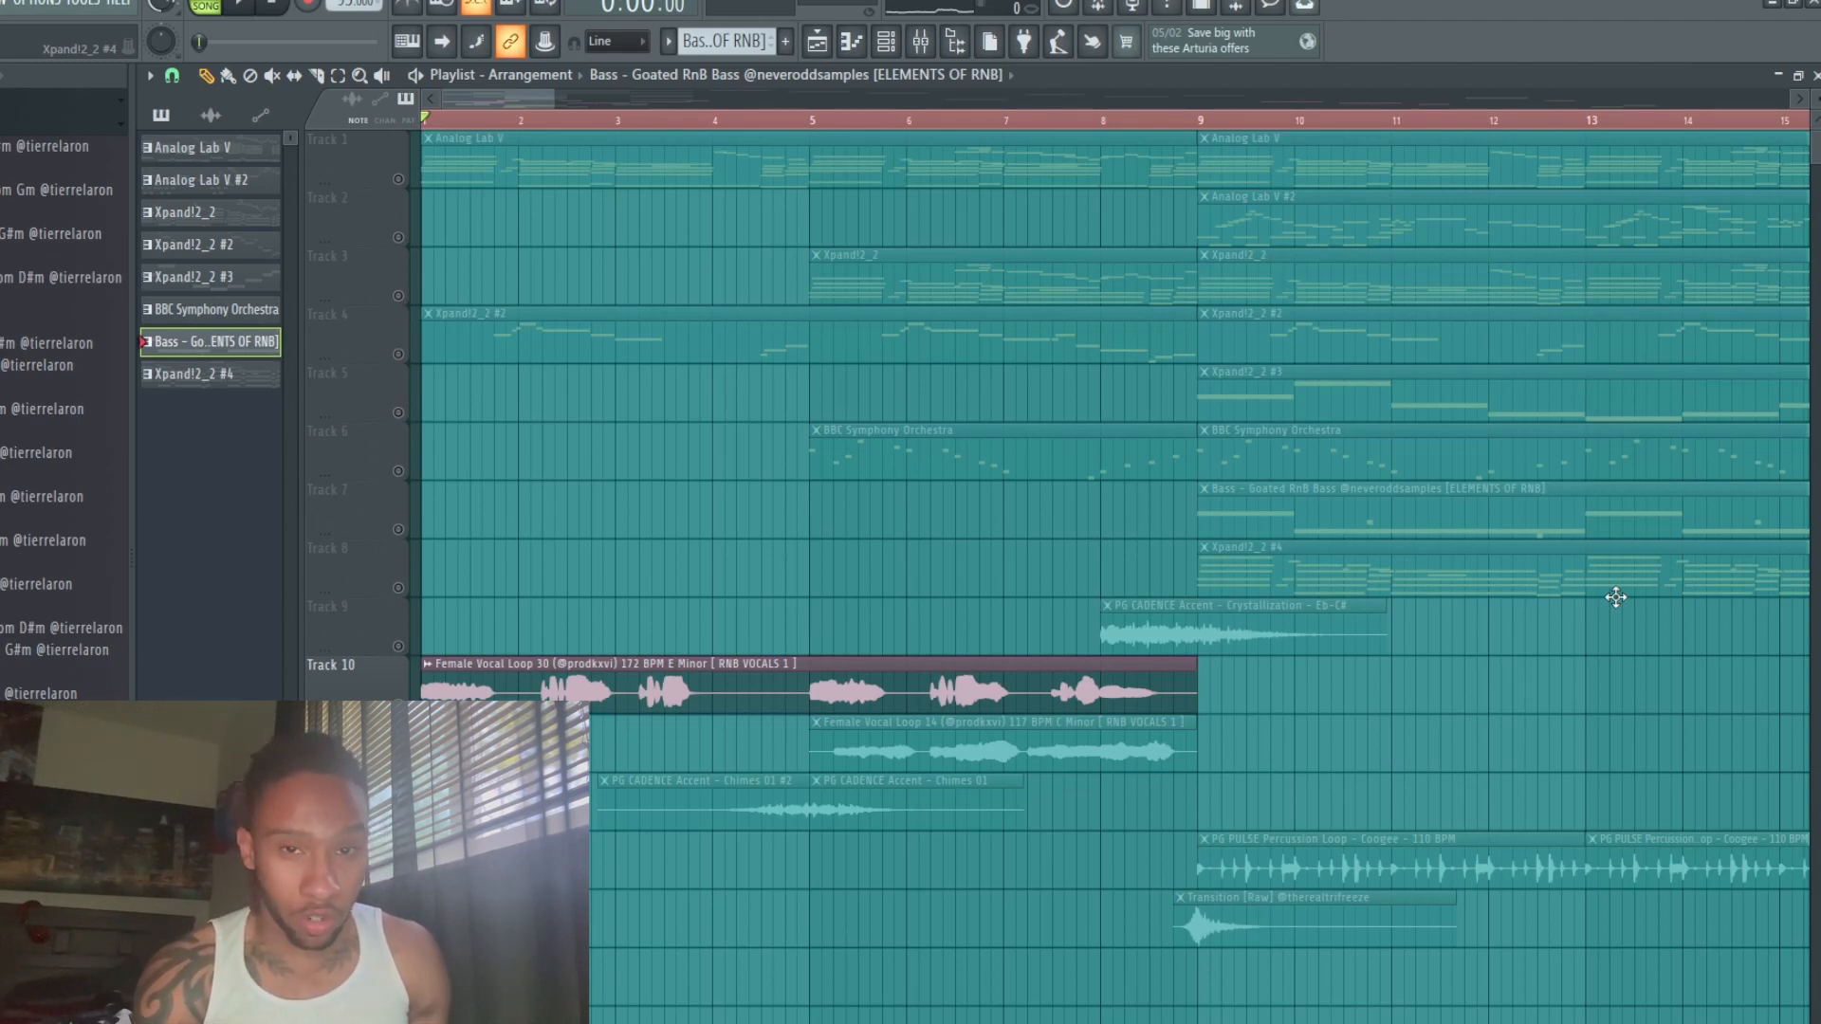
pyautogui.press('space')
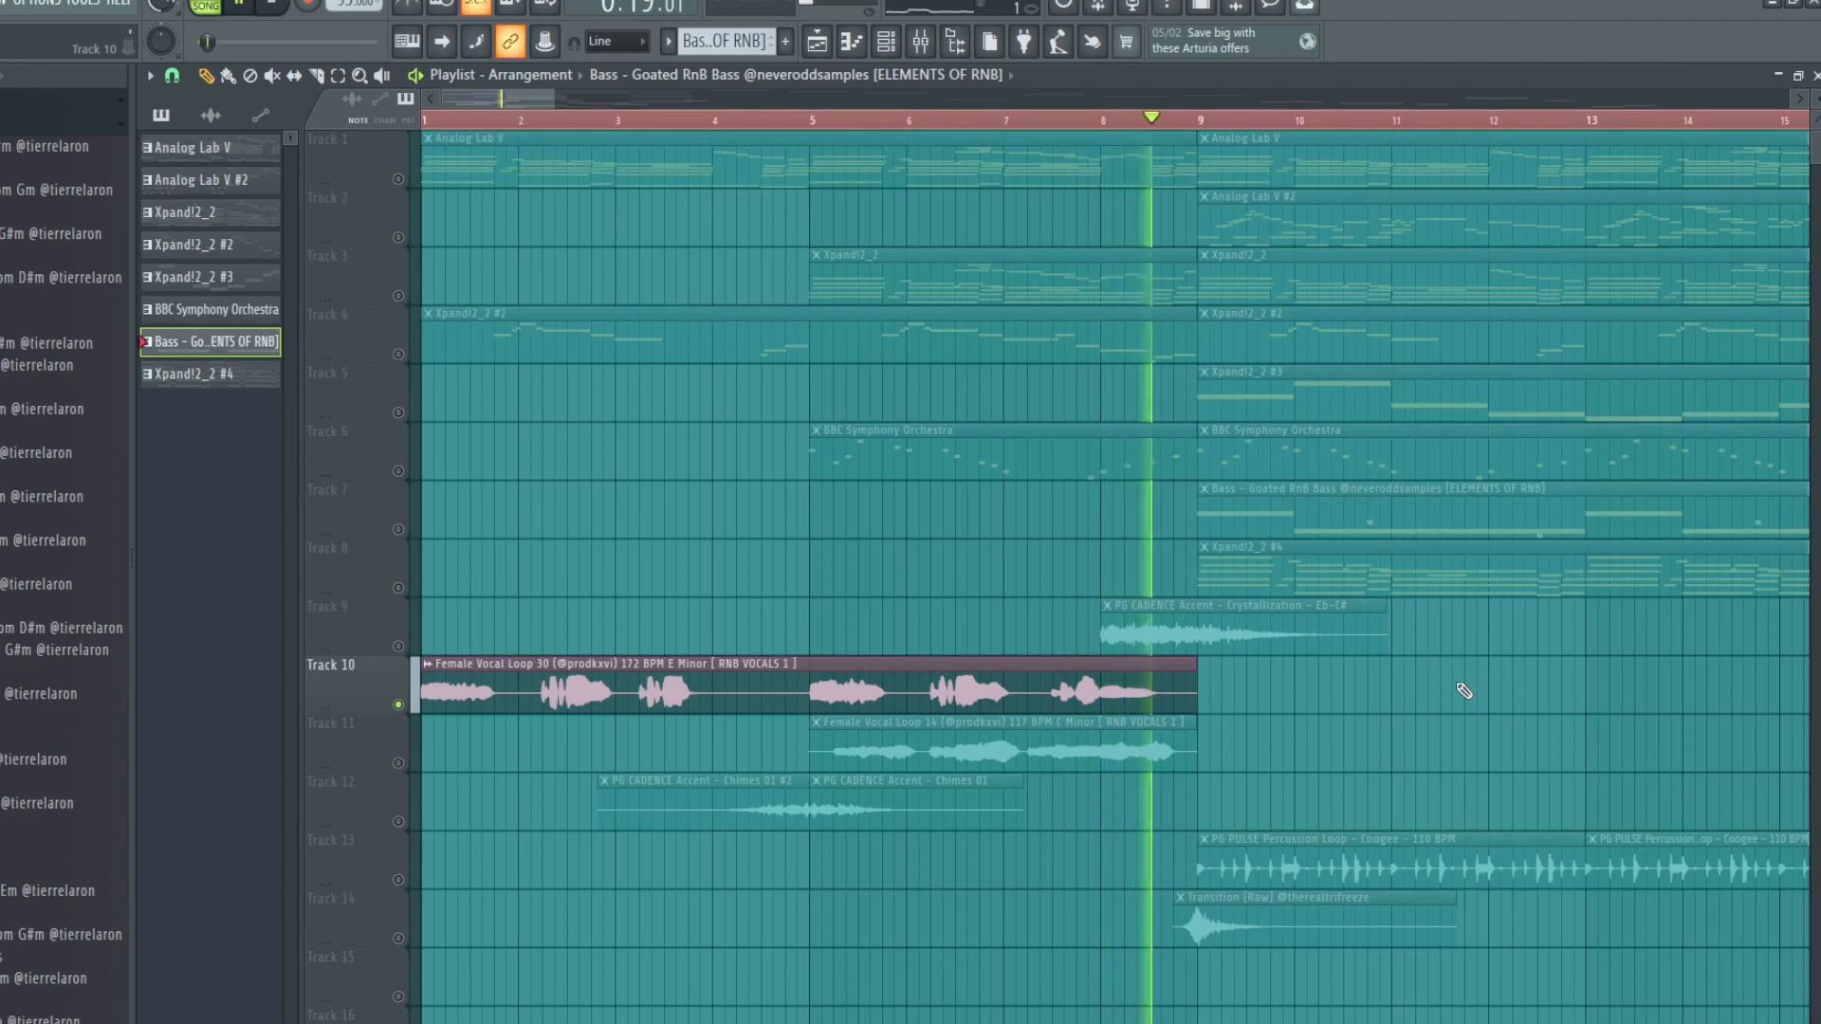
pyautogui.press('space')
# Isolate Female Vocal Loop 14 on Track 11, examine its Fruity parametric EQ 2, Fruity Limiter and Raum settings, and return to the playlist.
pyautogui.click(398, 763)
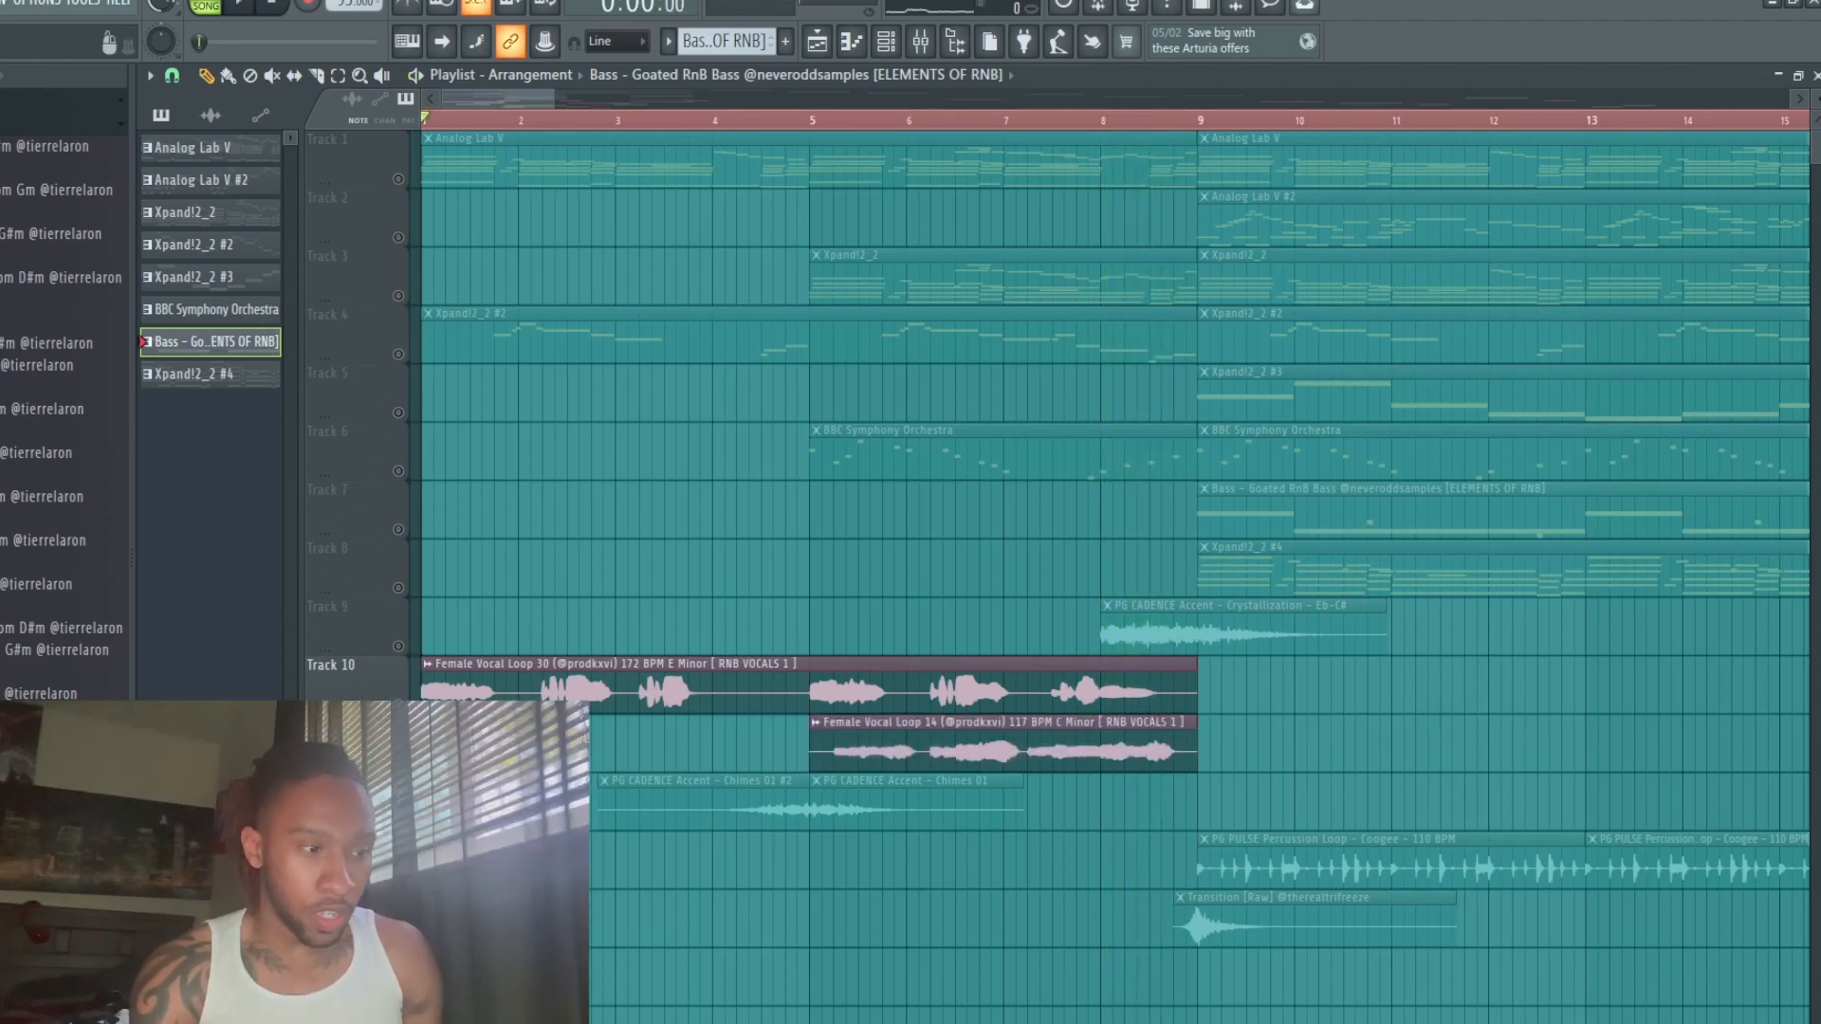
pyautogui.click(399, 704)
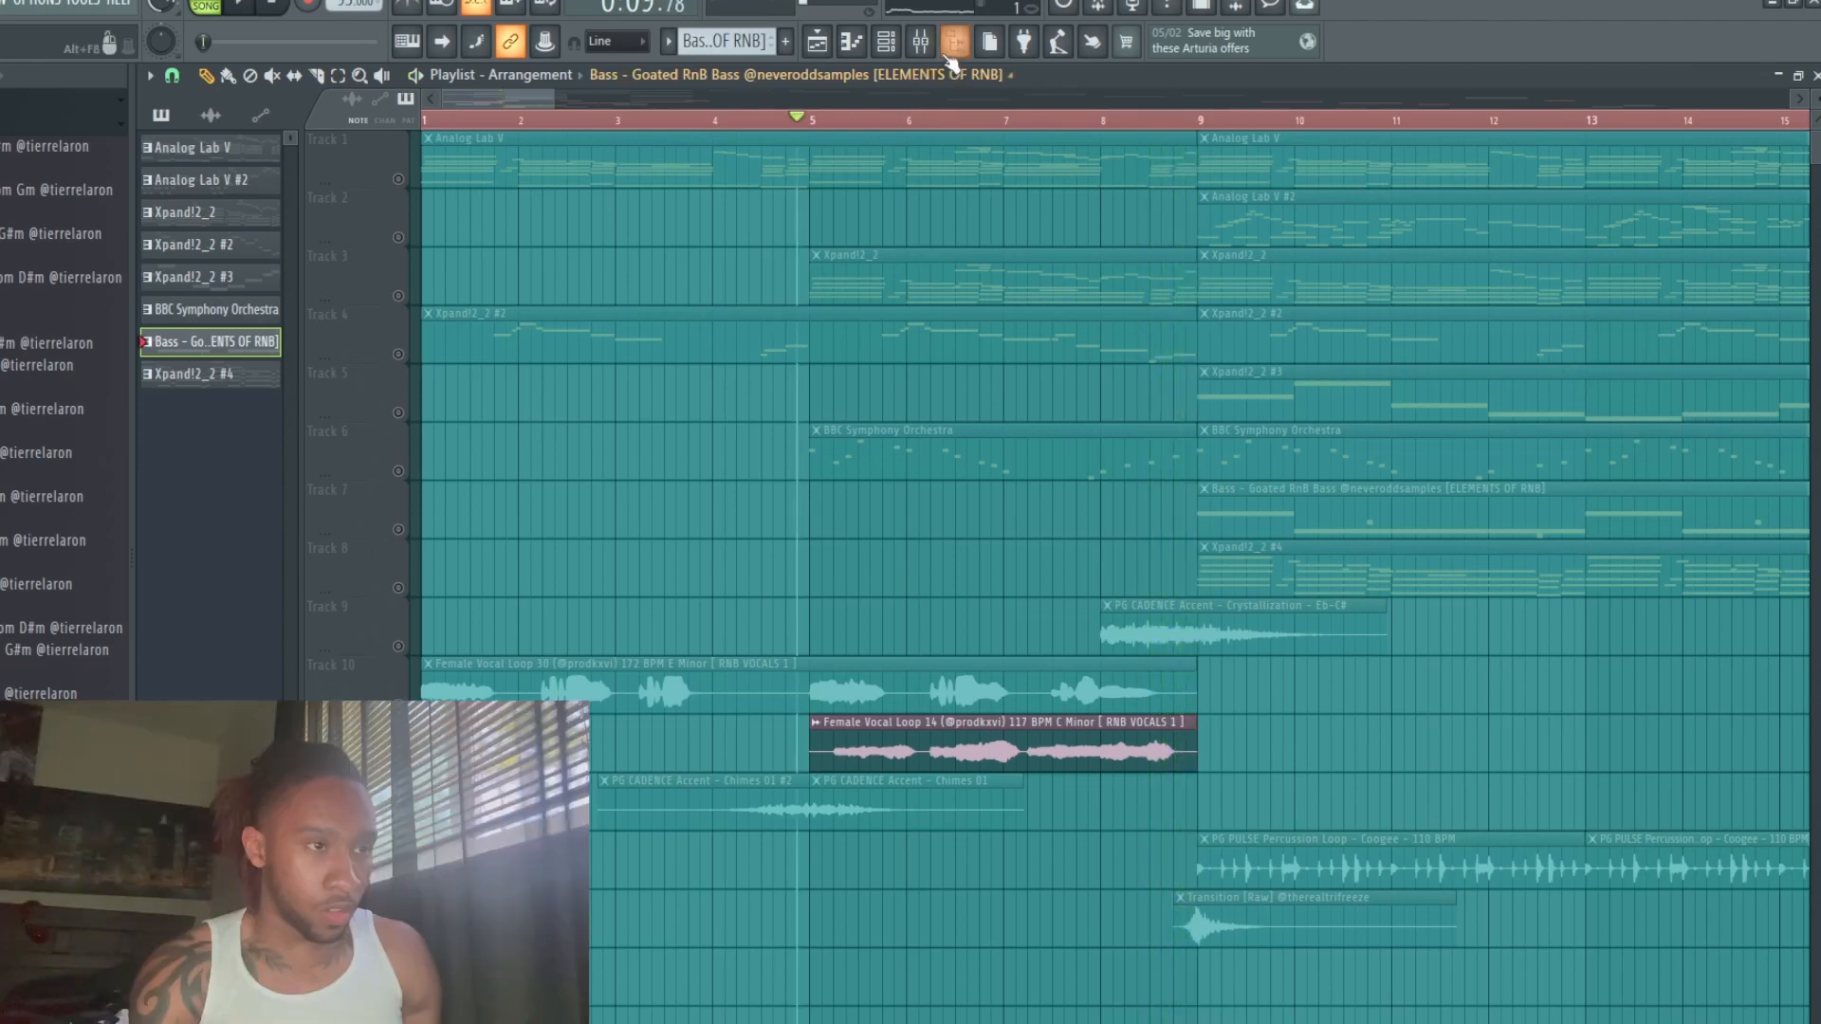
pyautogui.click(924, 44)
pyautogui.click(404, 376)
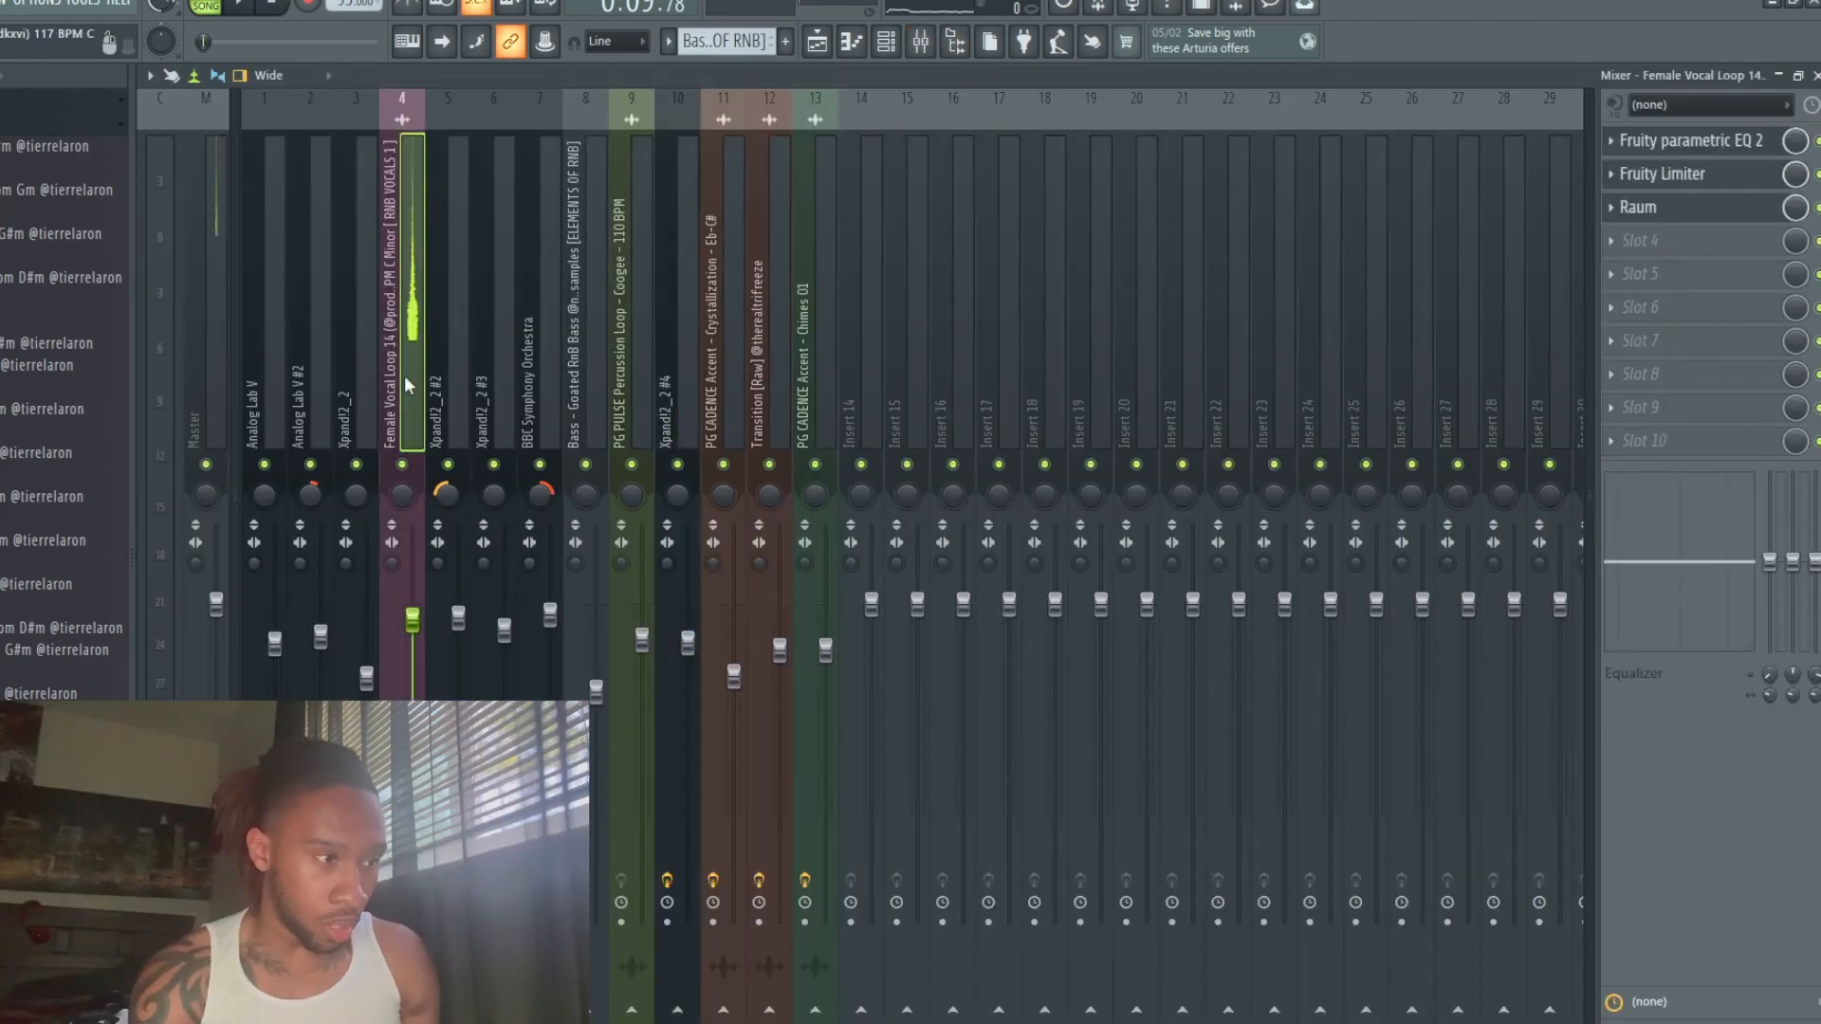
pyautogui.click(1676, 148)
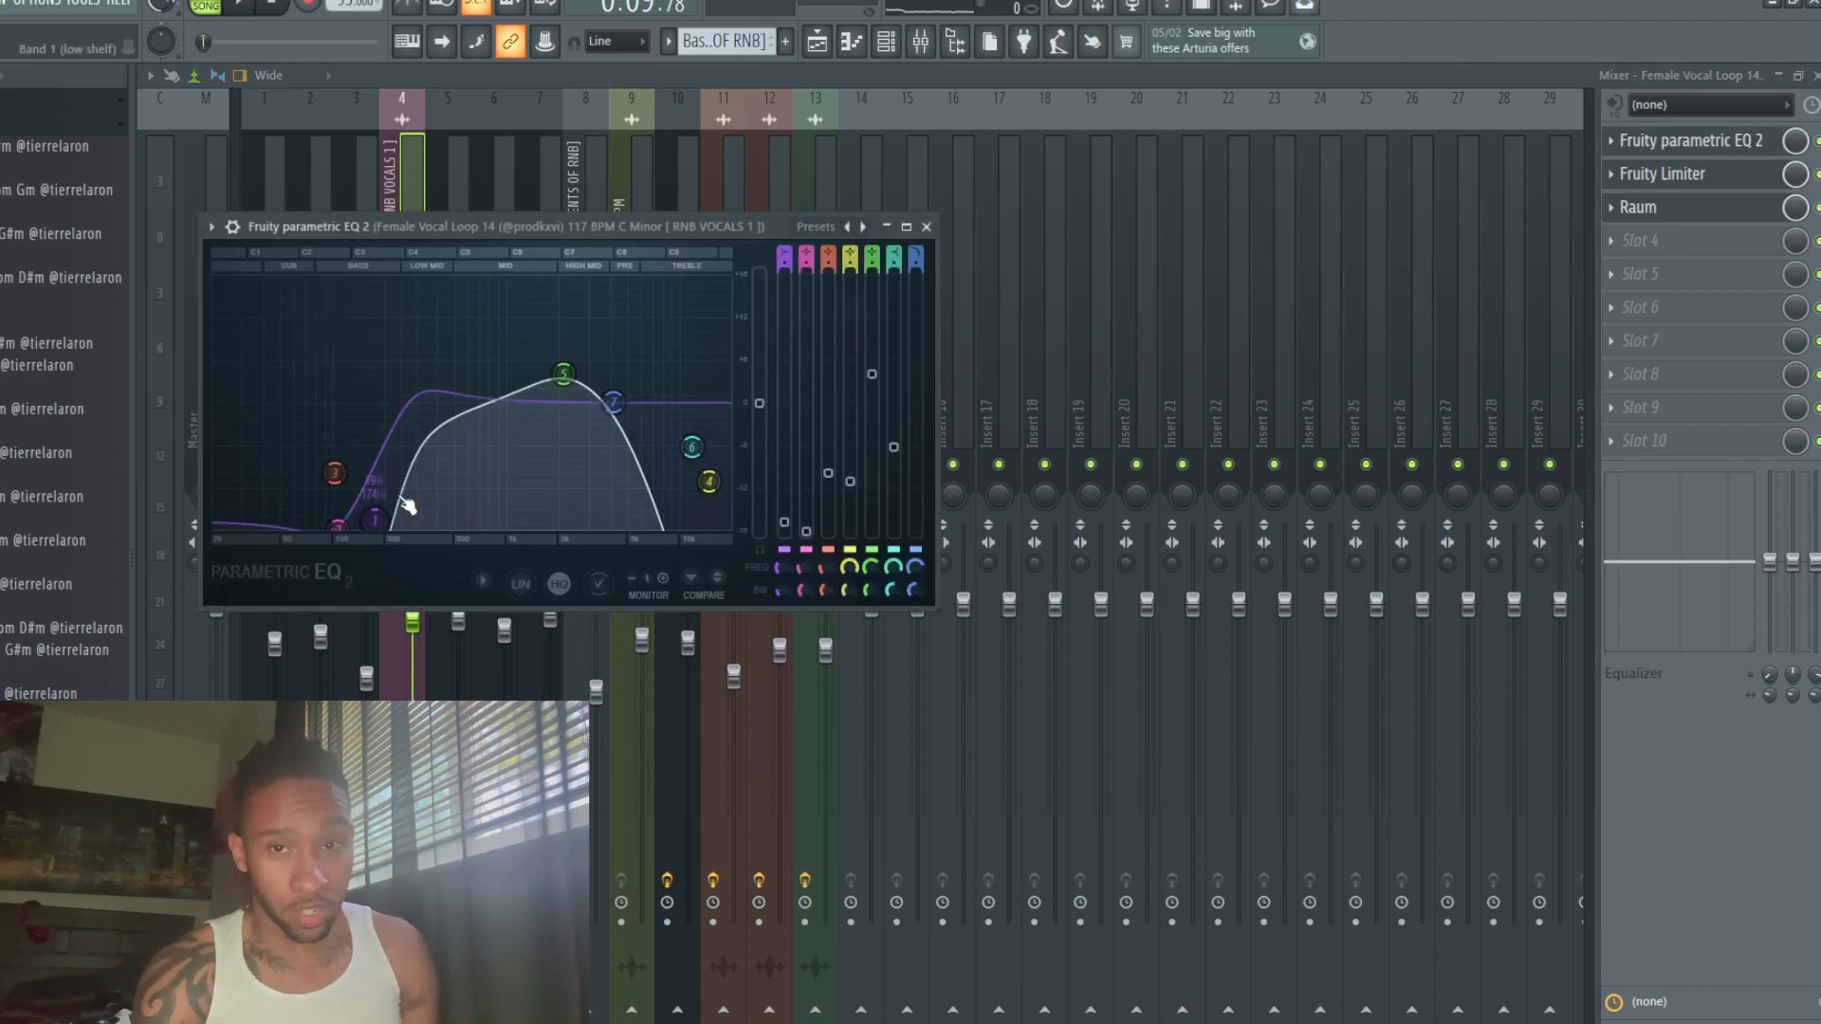
pyautogui.click(1702, 175)
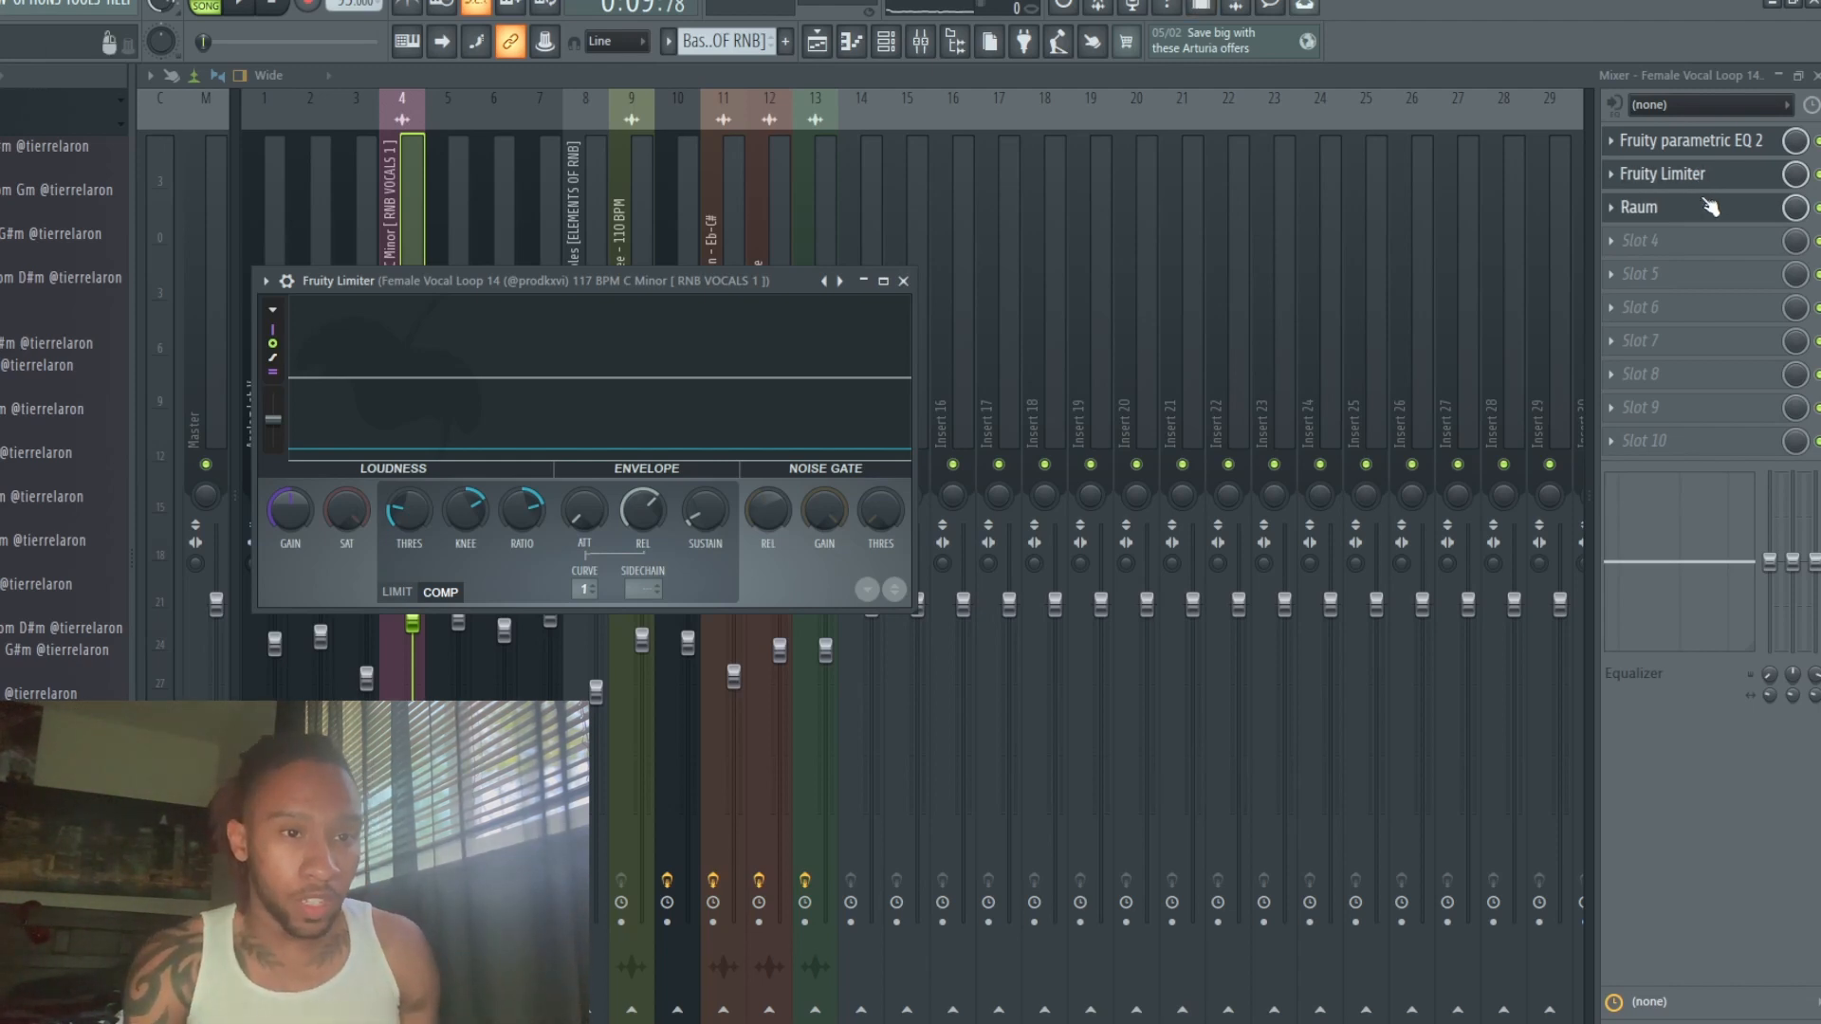
pyautogui.click(1710, 206)
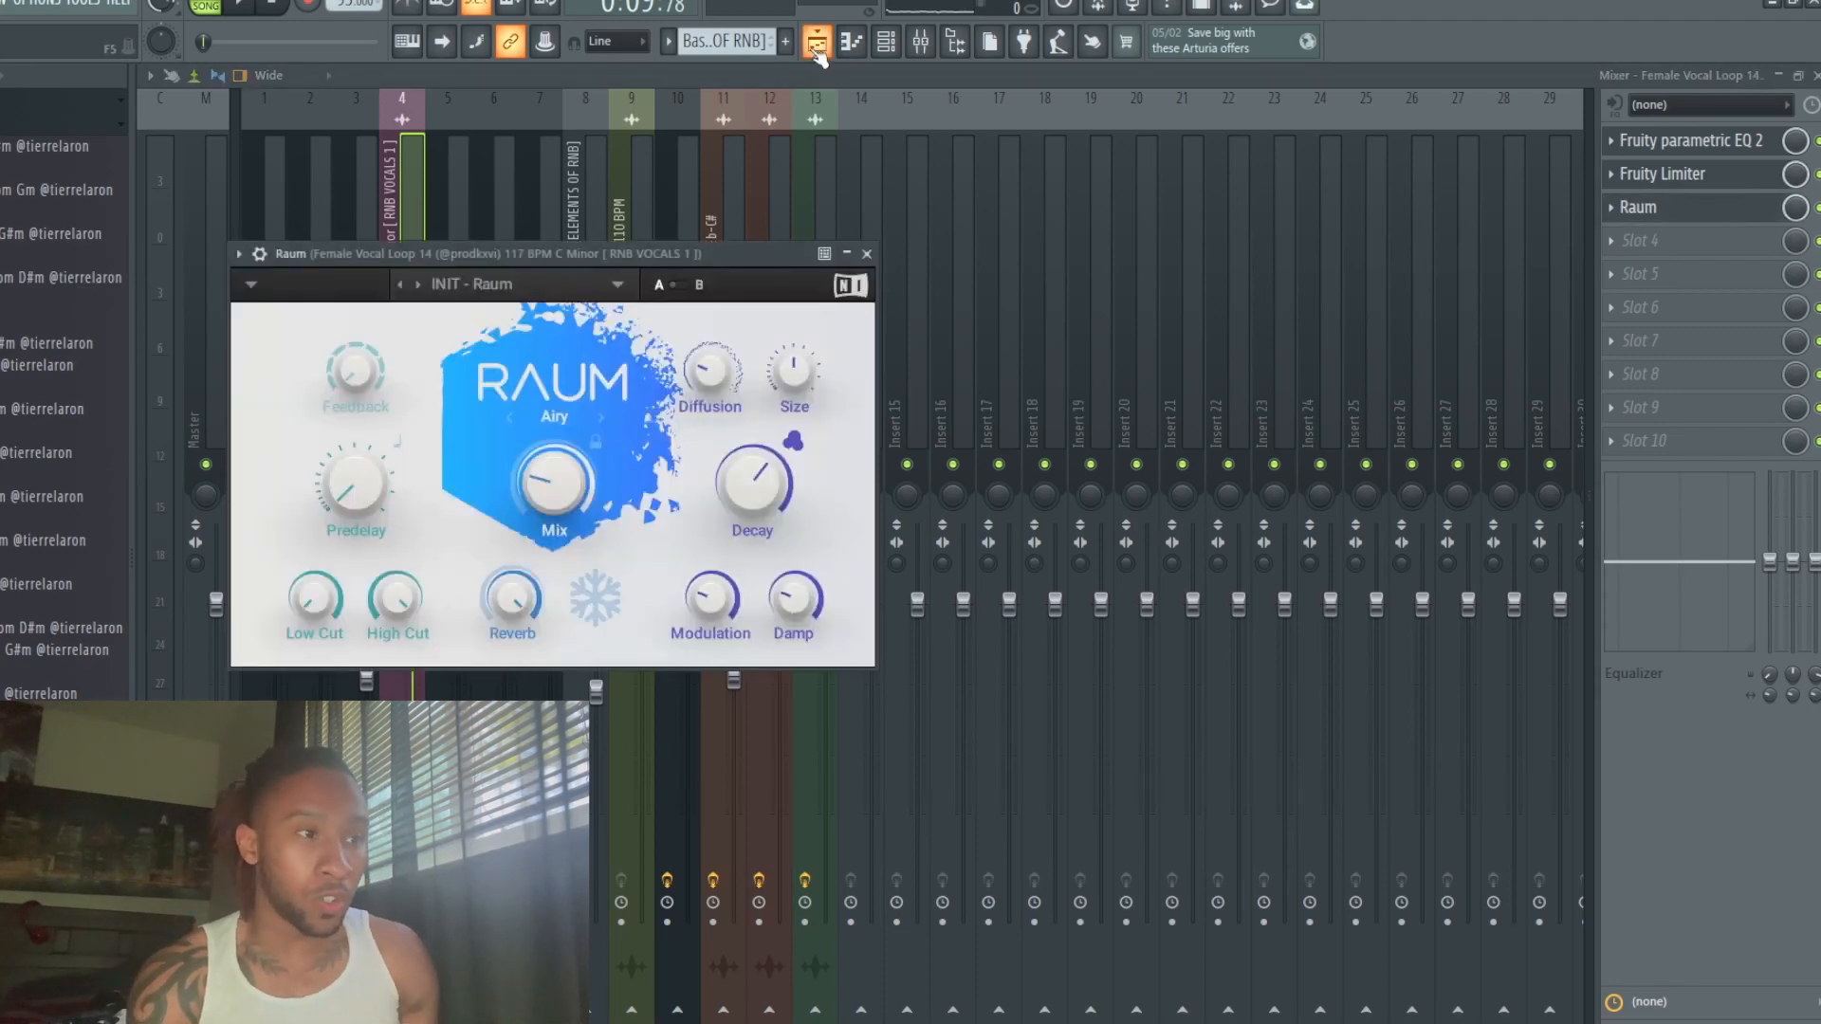
pyautogui.click(817, 49)
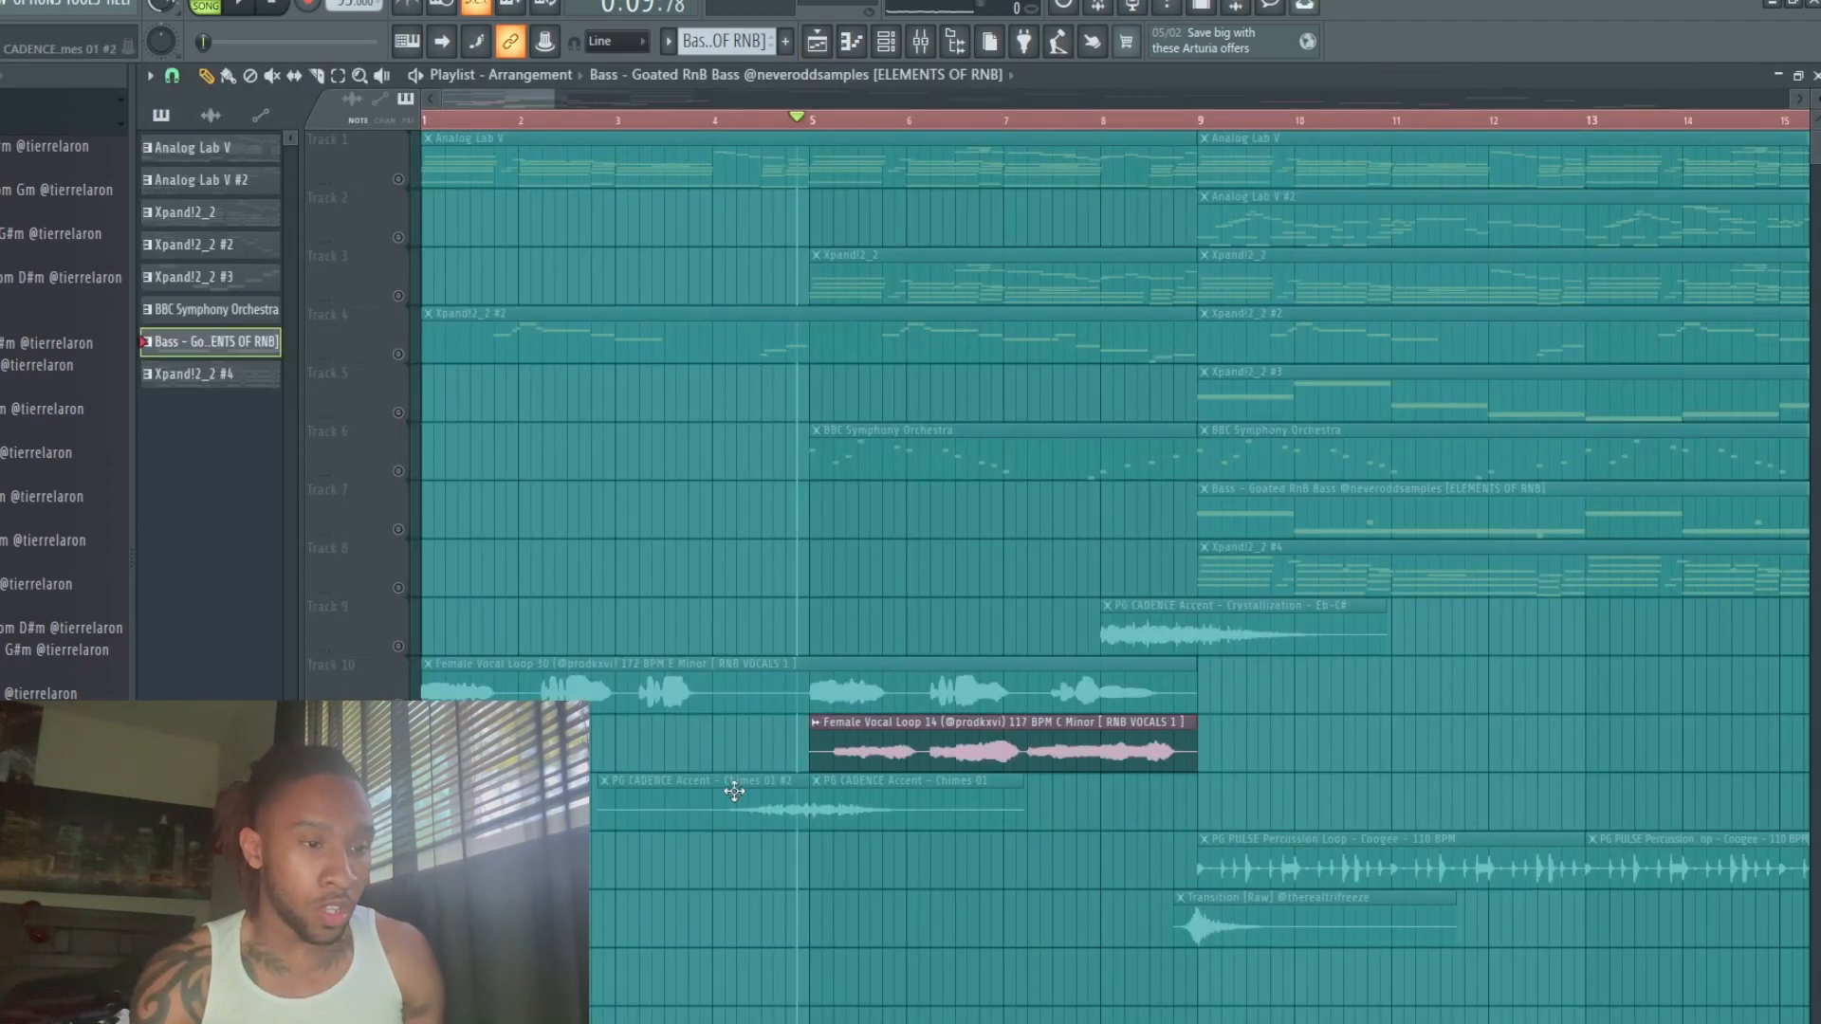
# Solo the PG CADENCE Accent - Crystallization sample on Track 9 and play it from bar 8.
pyautogui.click(411, 647)
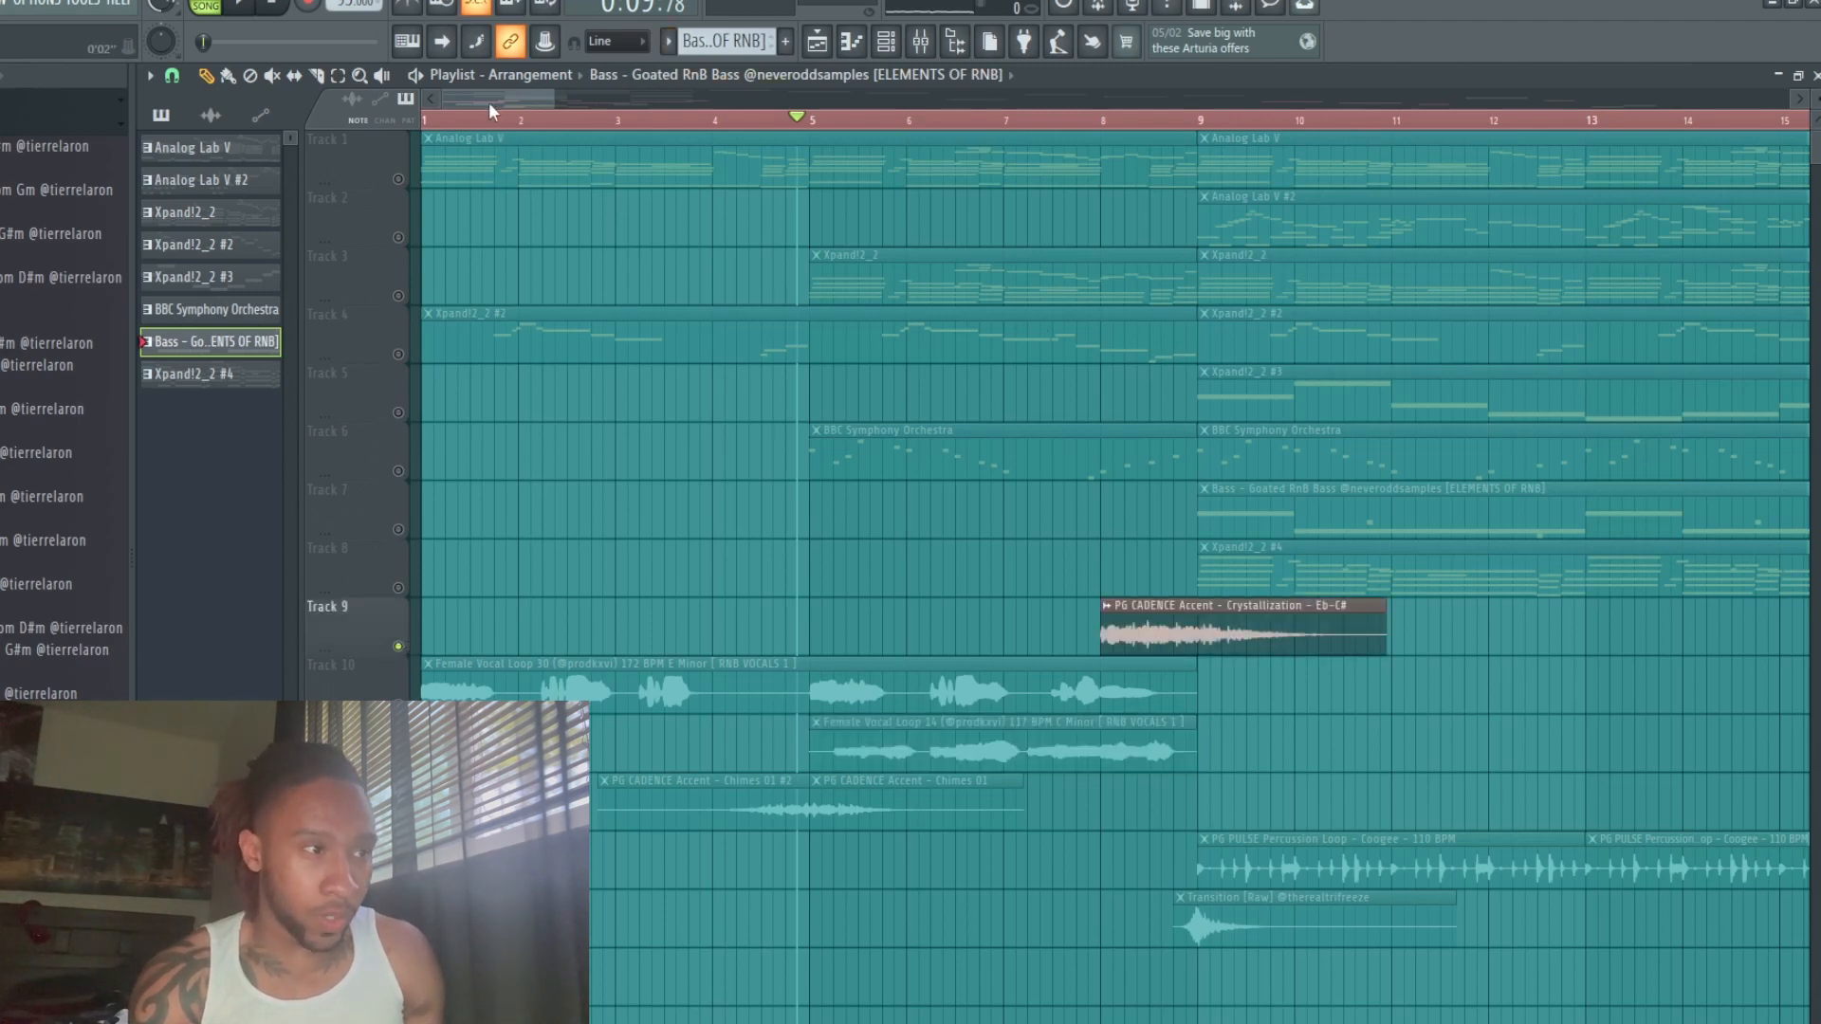
pyautogui.moveTo(488, 100); pyautogui.dragTo(514, 121)
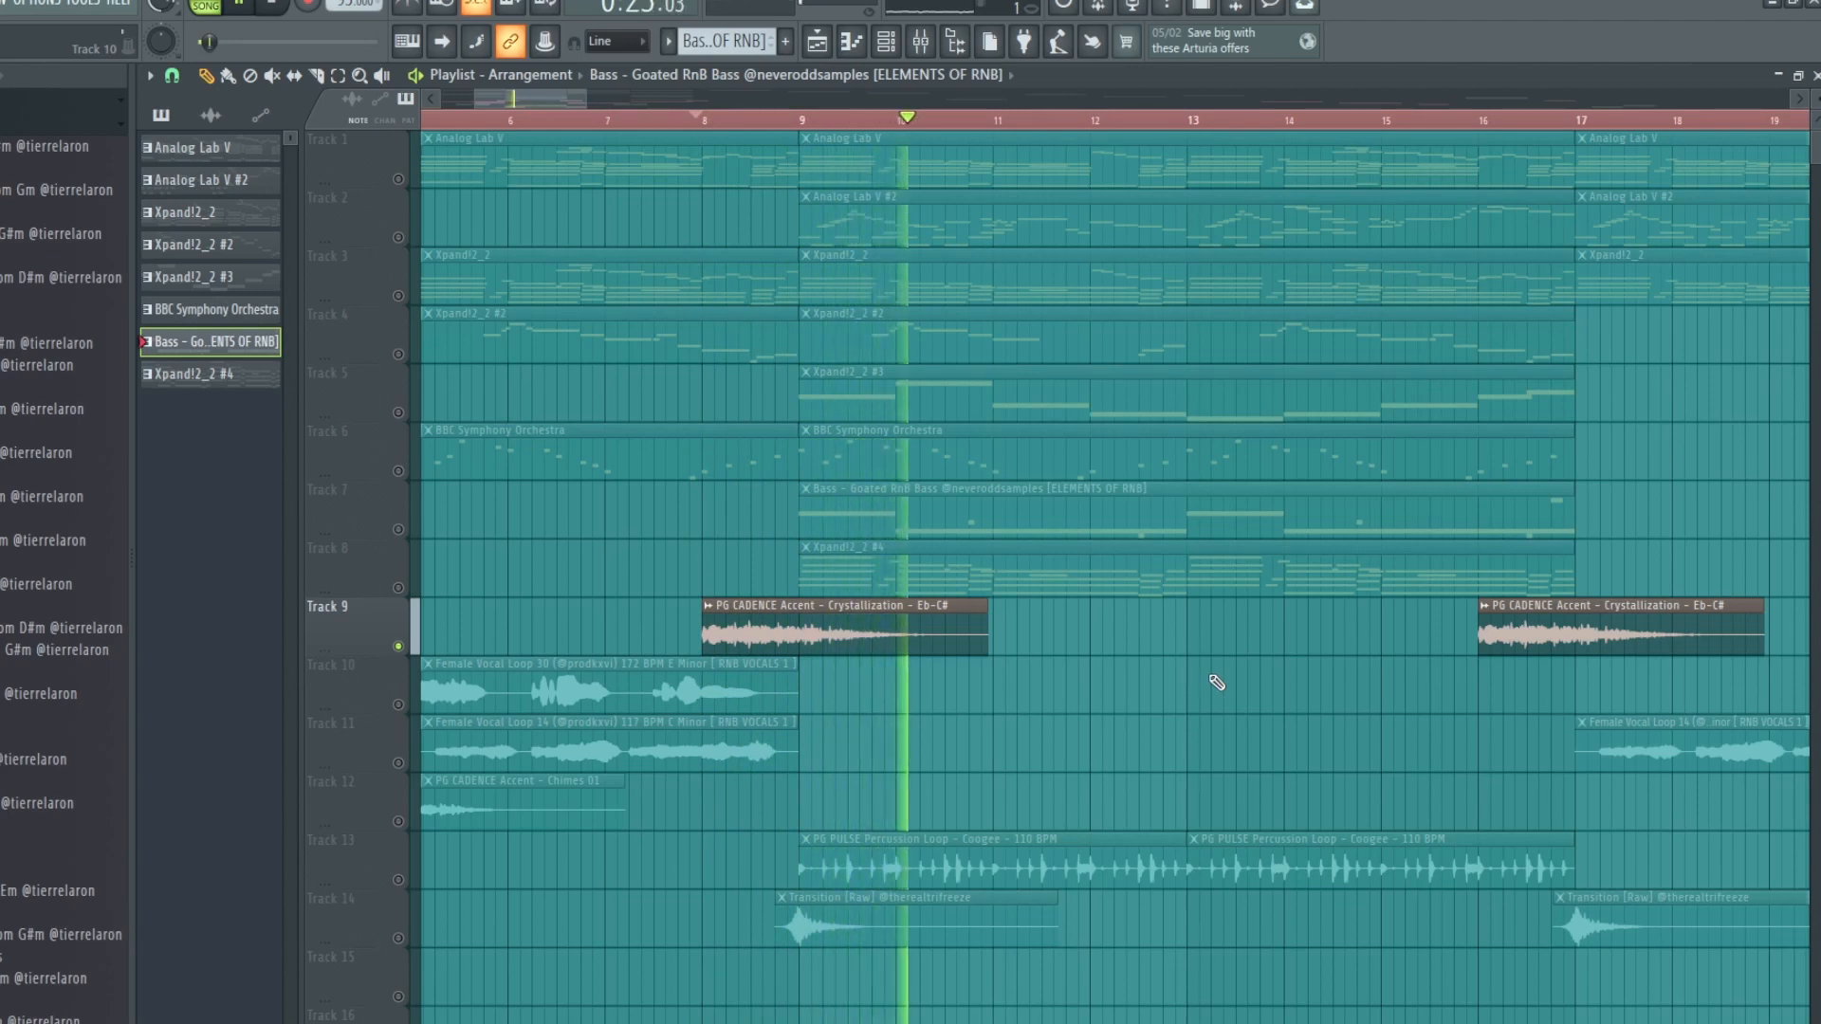
pyautogui.press('space')
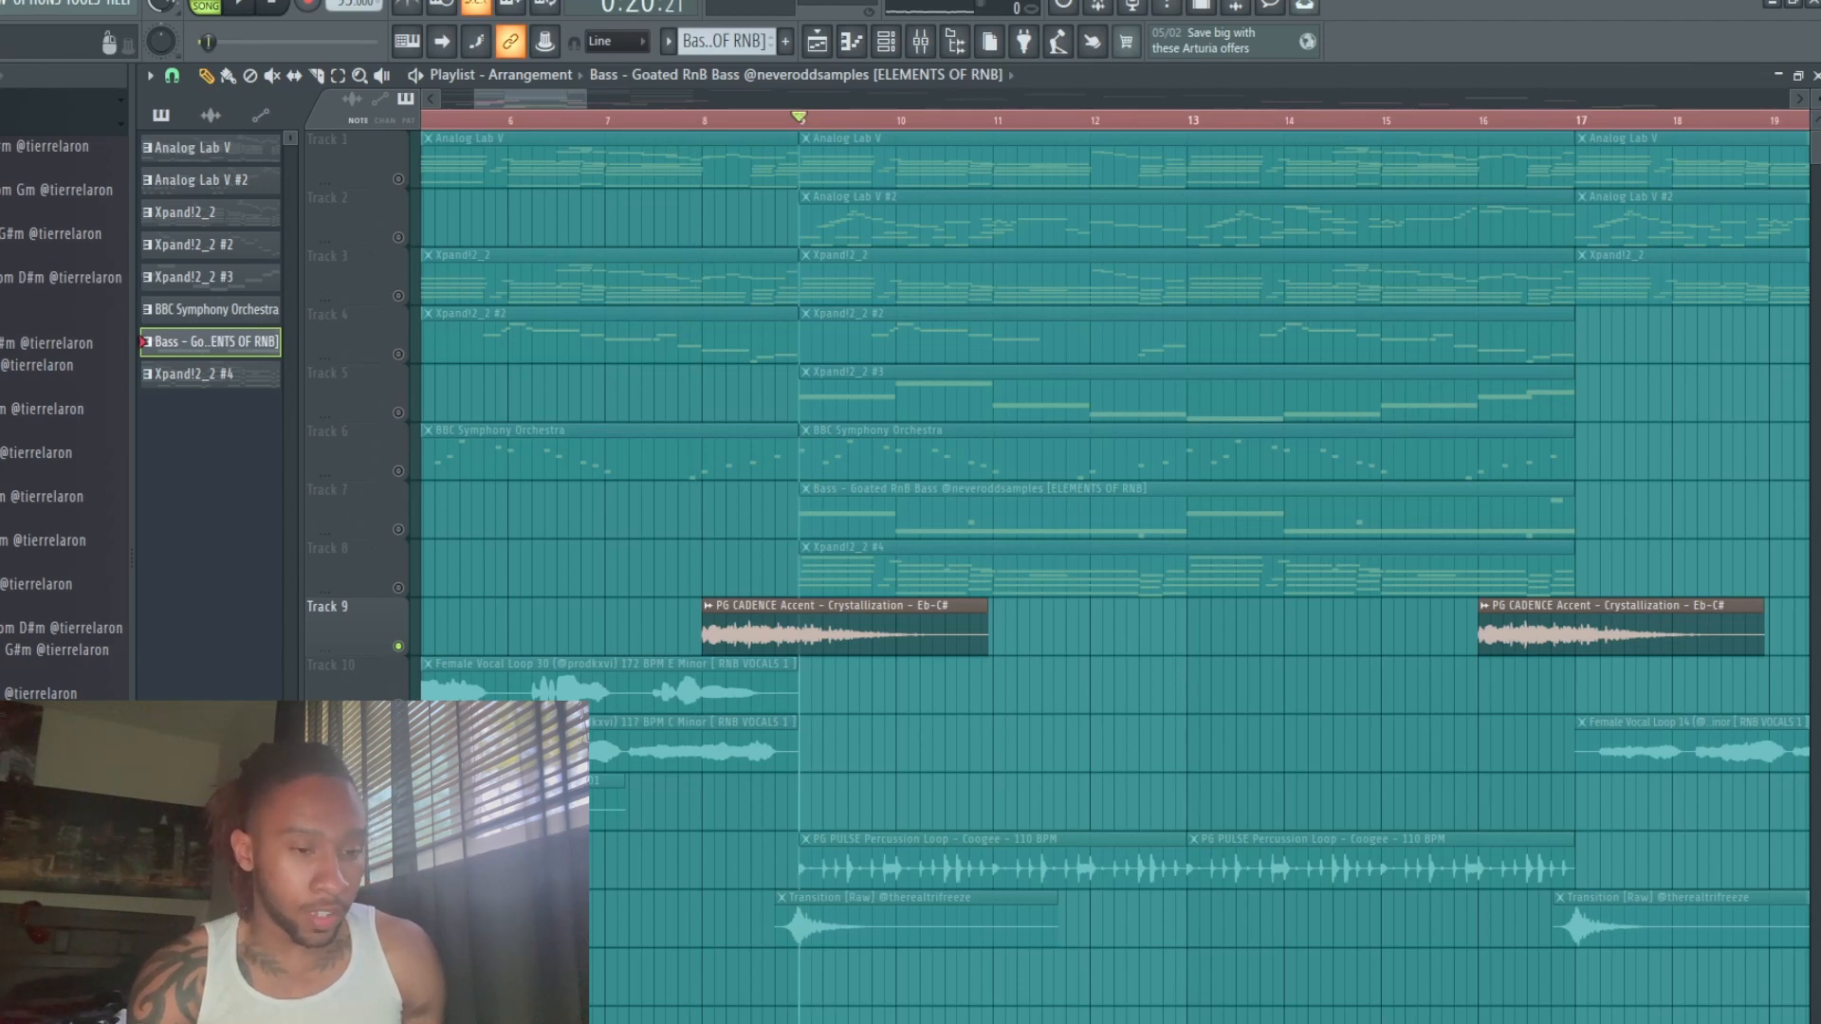
# Solo the PG PULSE Percussion Loop - Coogee on Track 13 and play it from bar 9.
pyautogui.rightClick(399, 880)
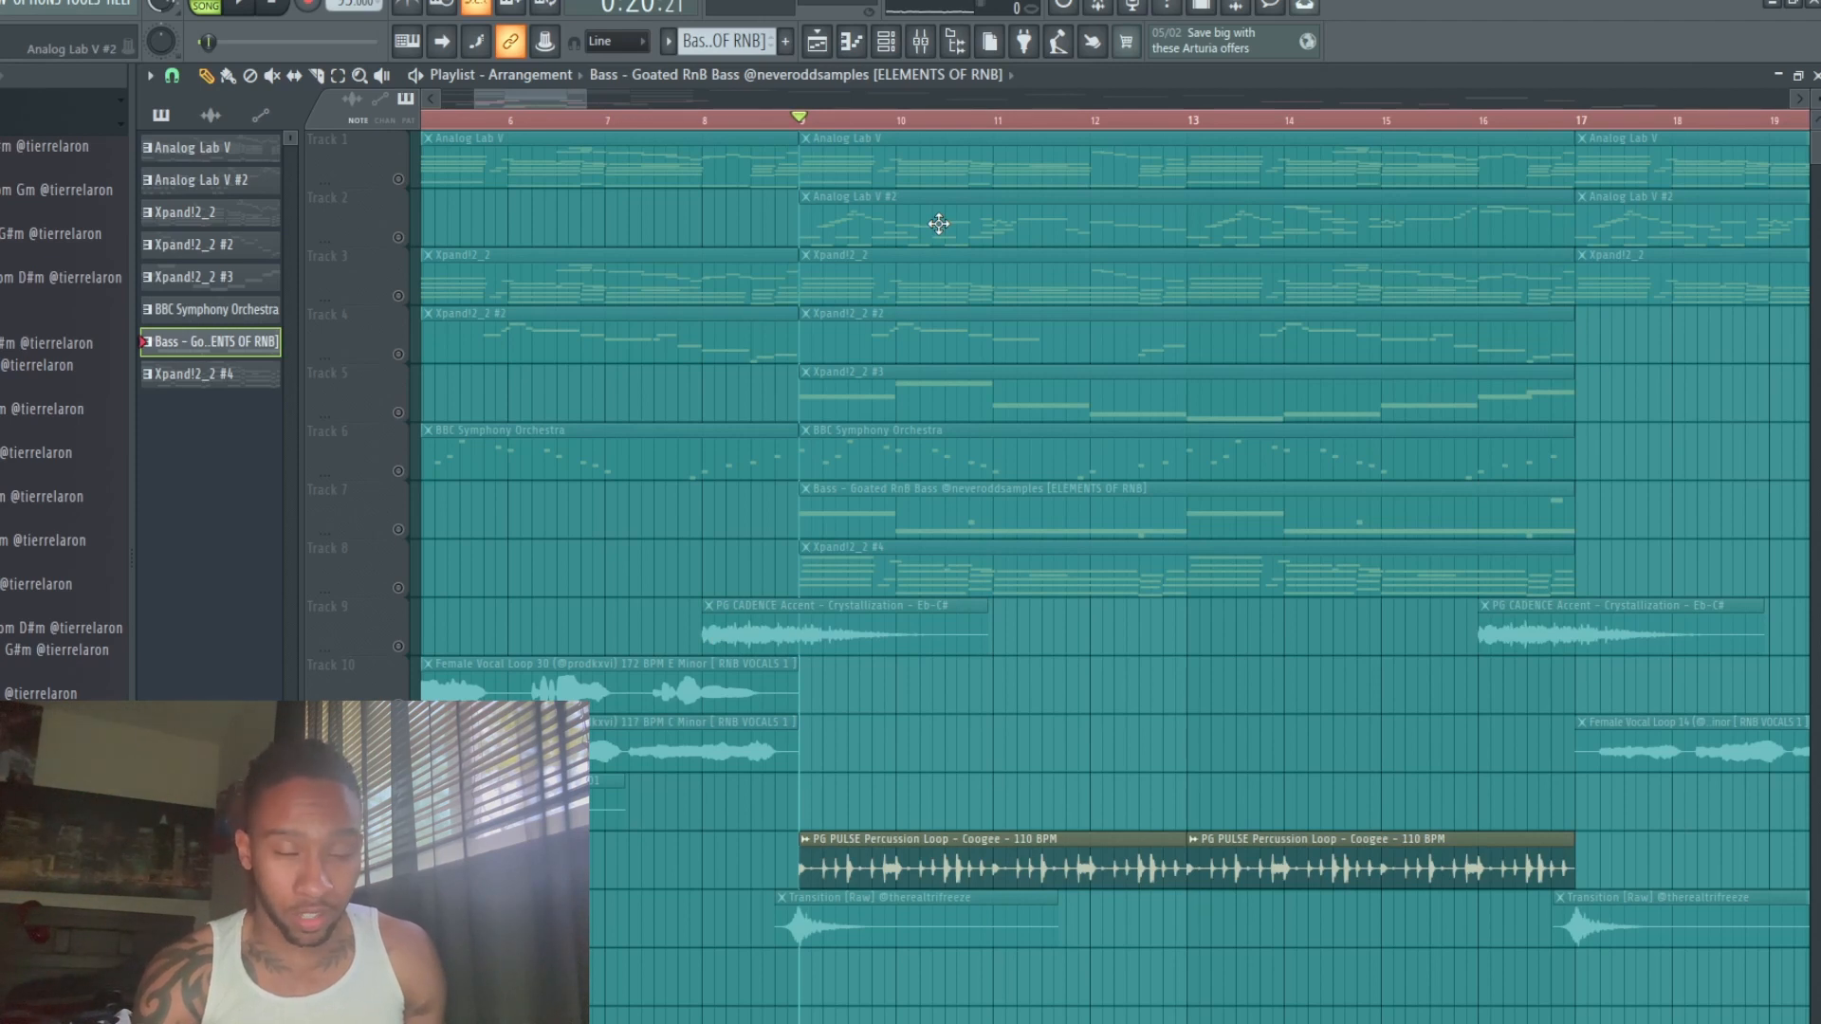
pyautogui.press('space')
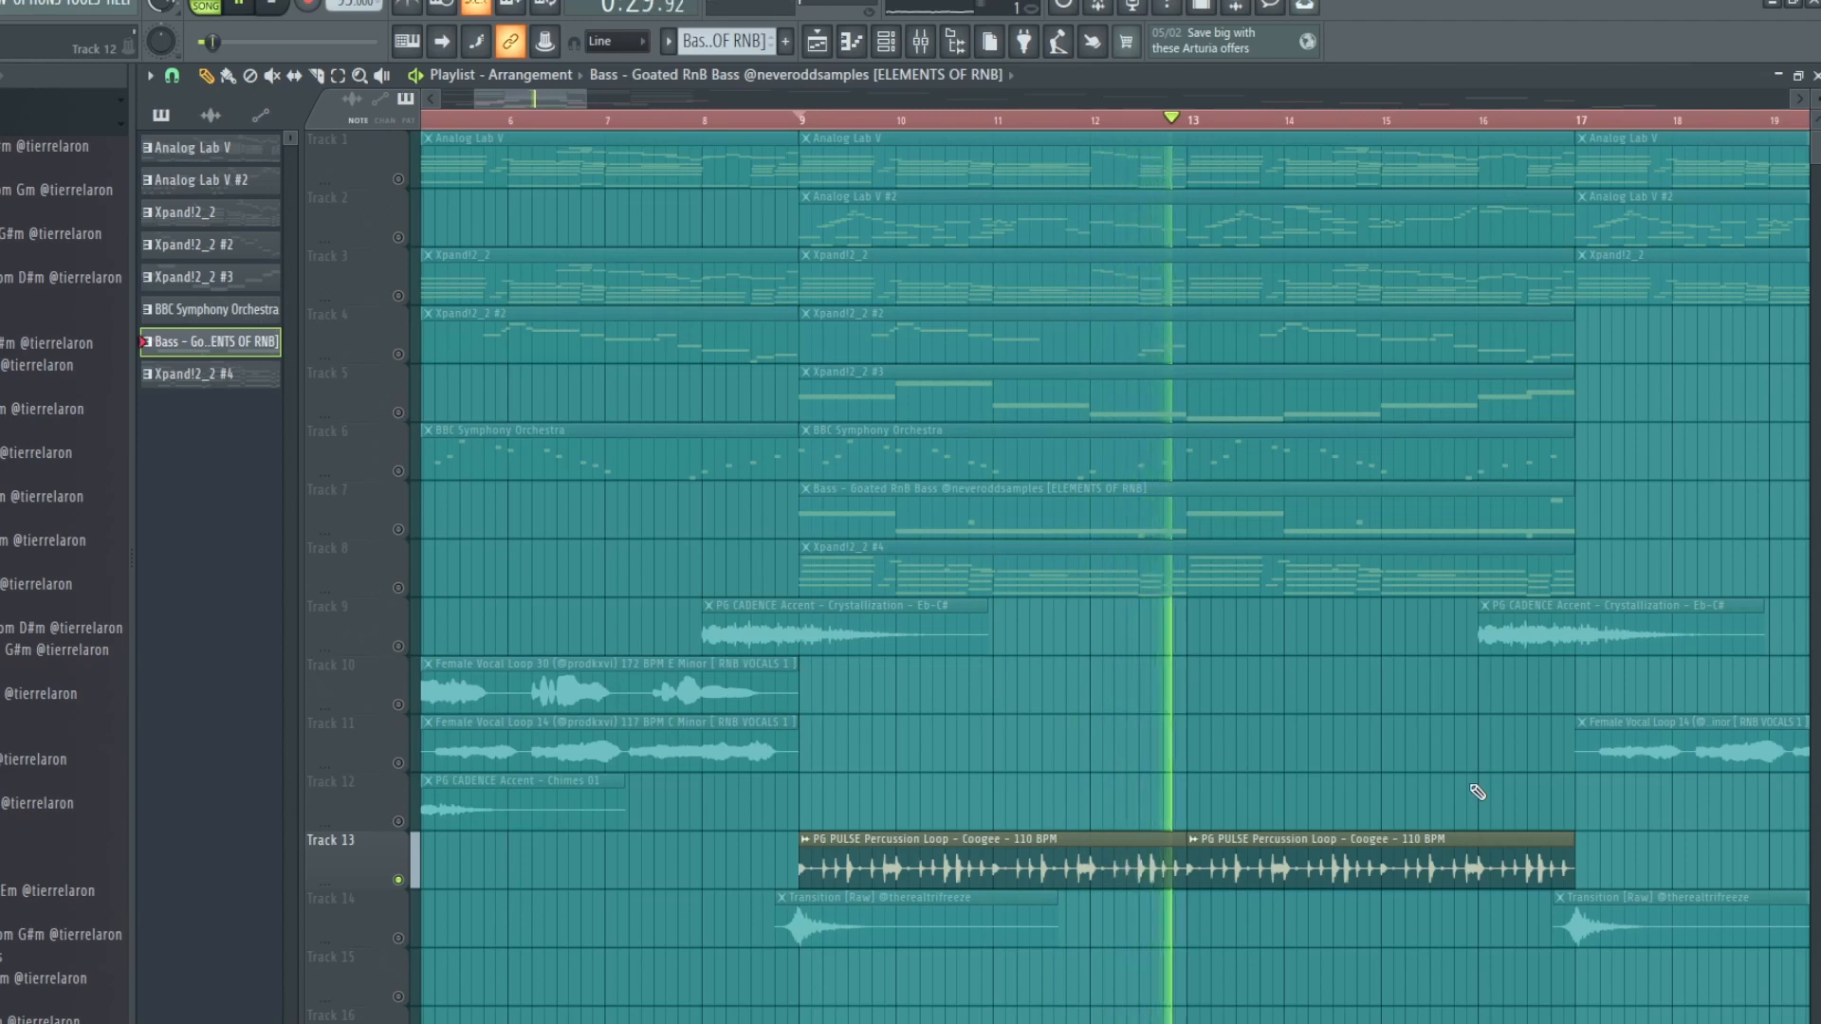
pyautogui.press('space')
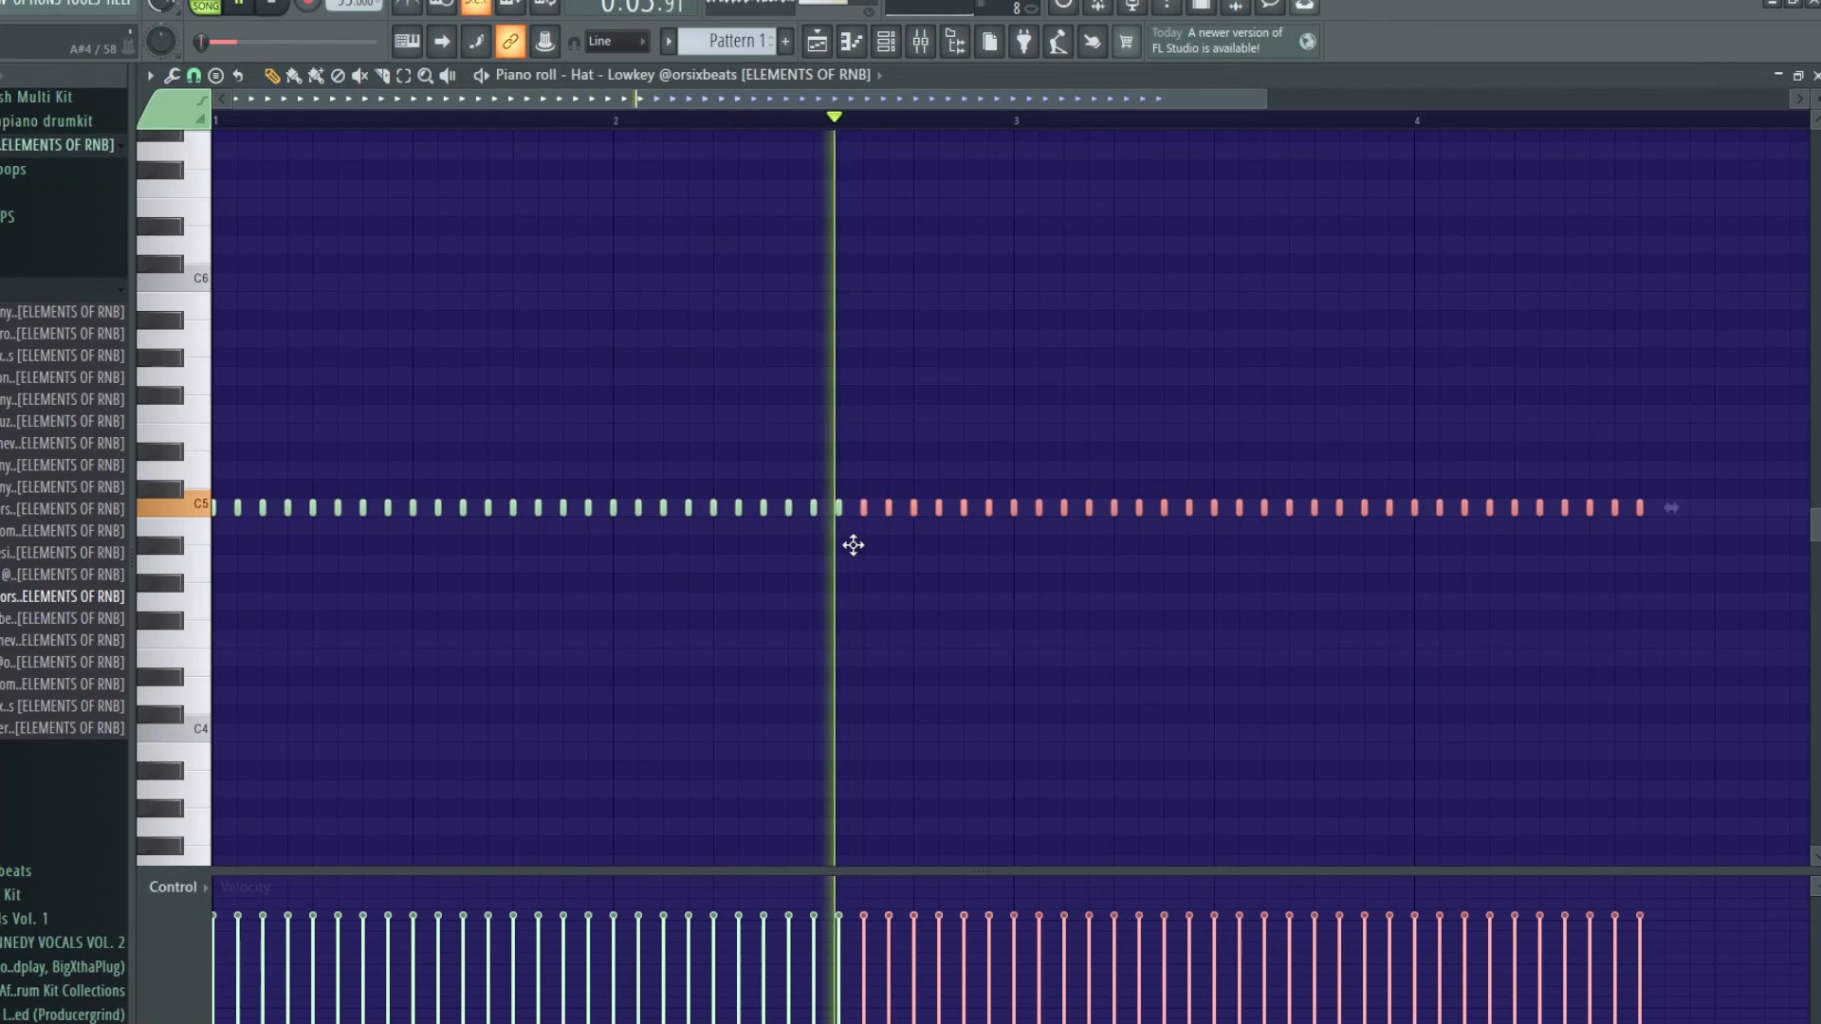
# Extend the repeating Hat - Lowkey notes on C5 to fill all four bars.
pyautogui.moveTo(853, 545); pyautogui.dragTo(1021, 571)
pyautogui.keyDown('ctrl'); pyautogui.click(1021, 575); pyautogui.keyUp('ctrl')
# Place Rim - 3AM In Toronto hits at C5 on beats 2 and 4, and add a second Rim - Classy hit in bar 2.
pyautogui.click(11, 290)
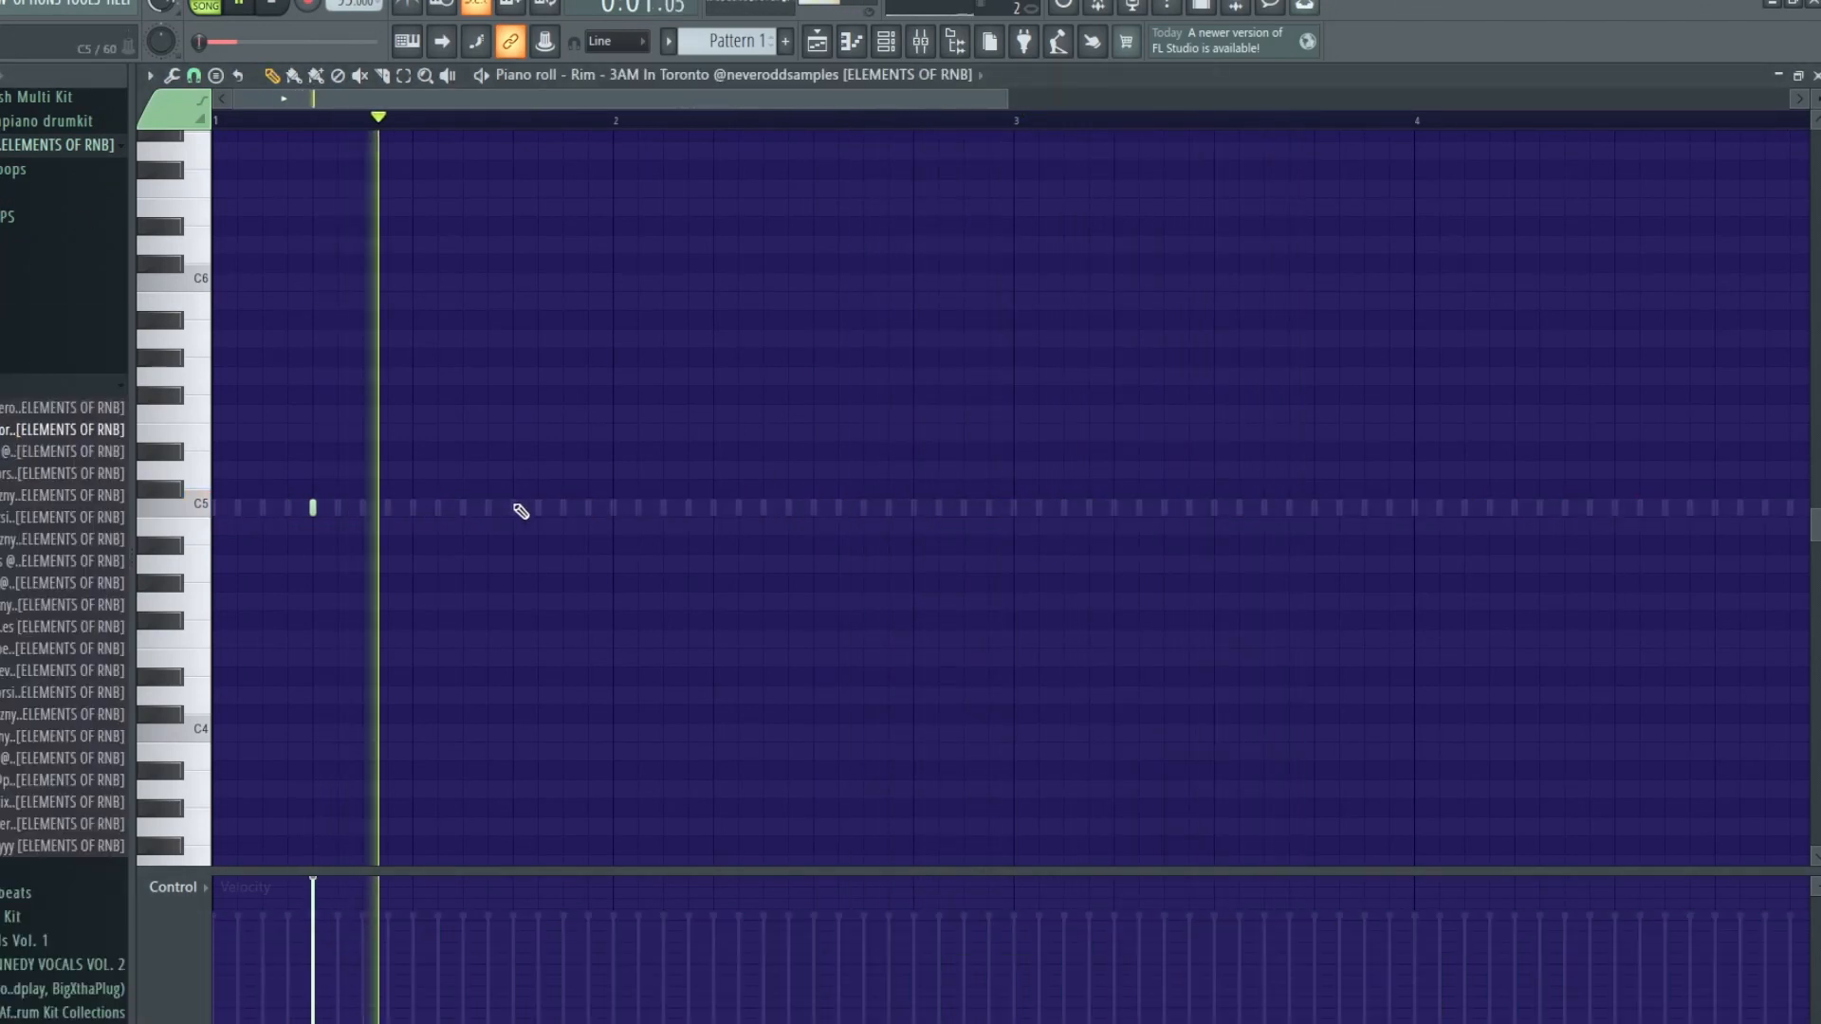
pyautogui.click(511, 506)
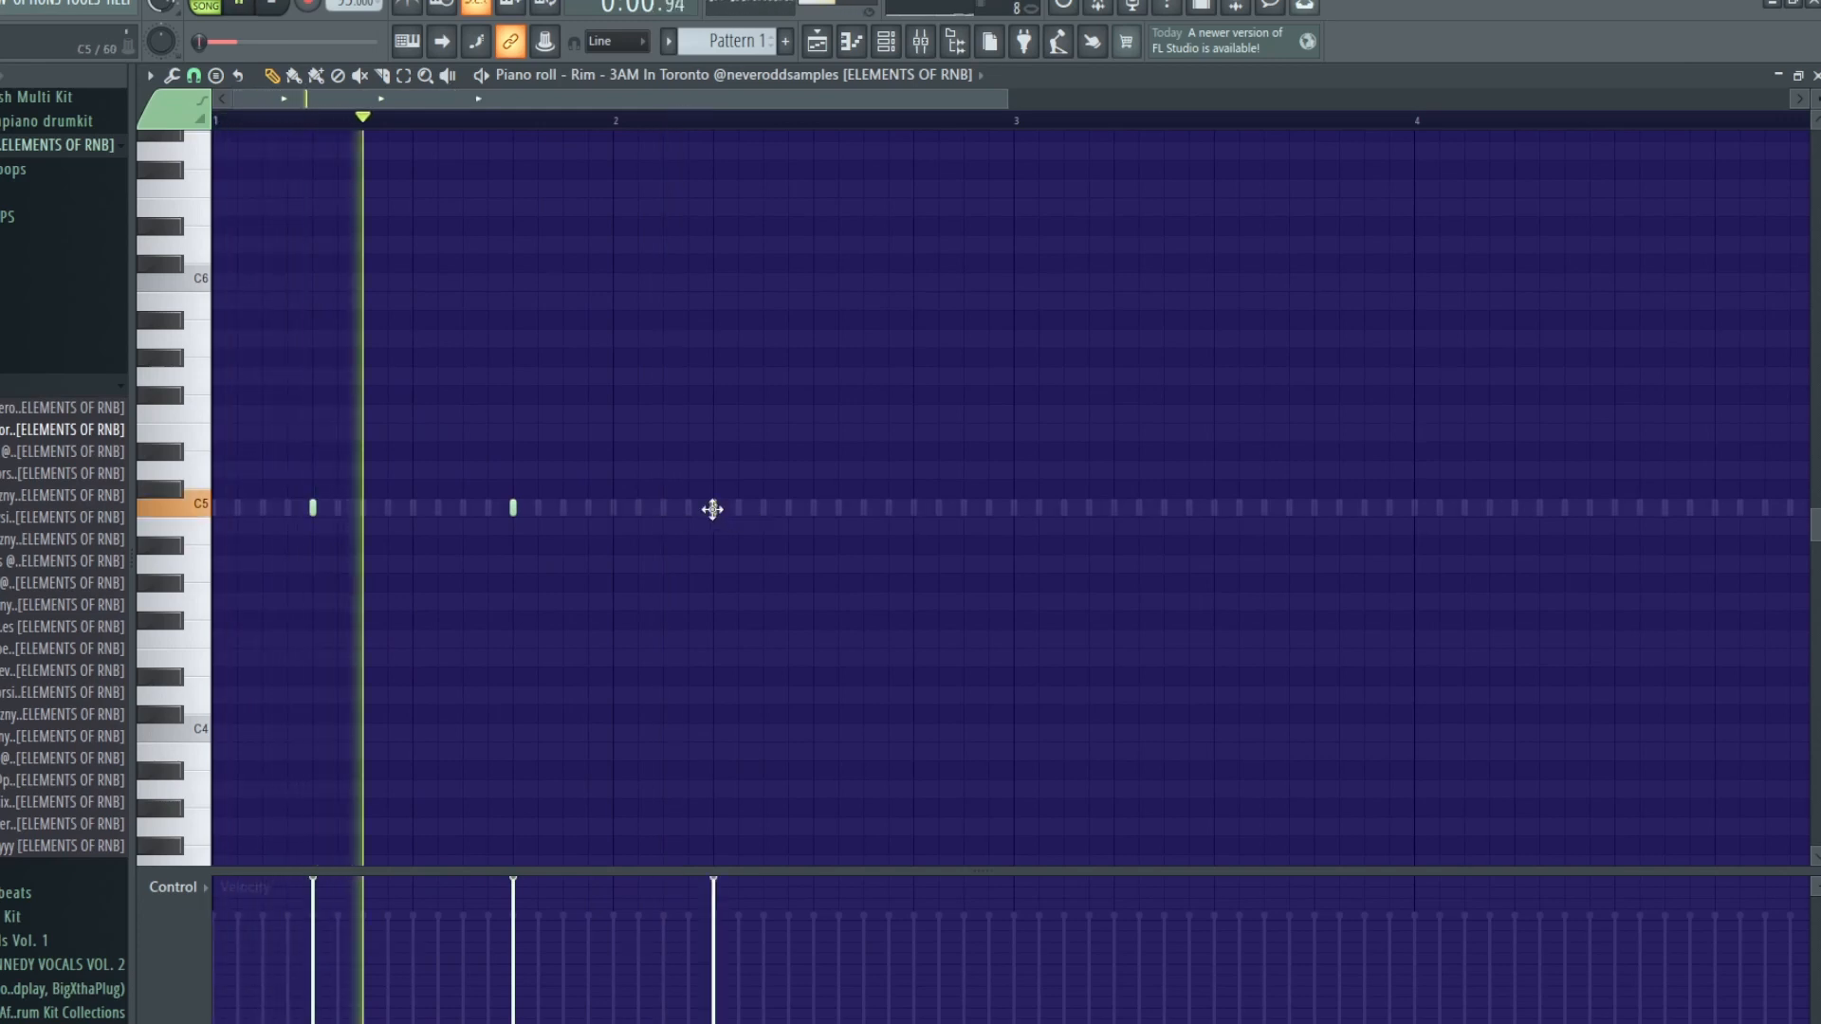
pyautogui.click(713, 508)
pyautogui.click(920, 508)
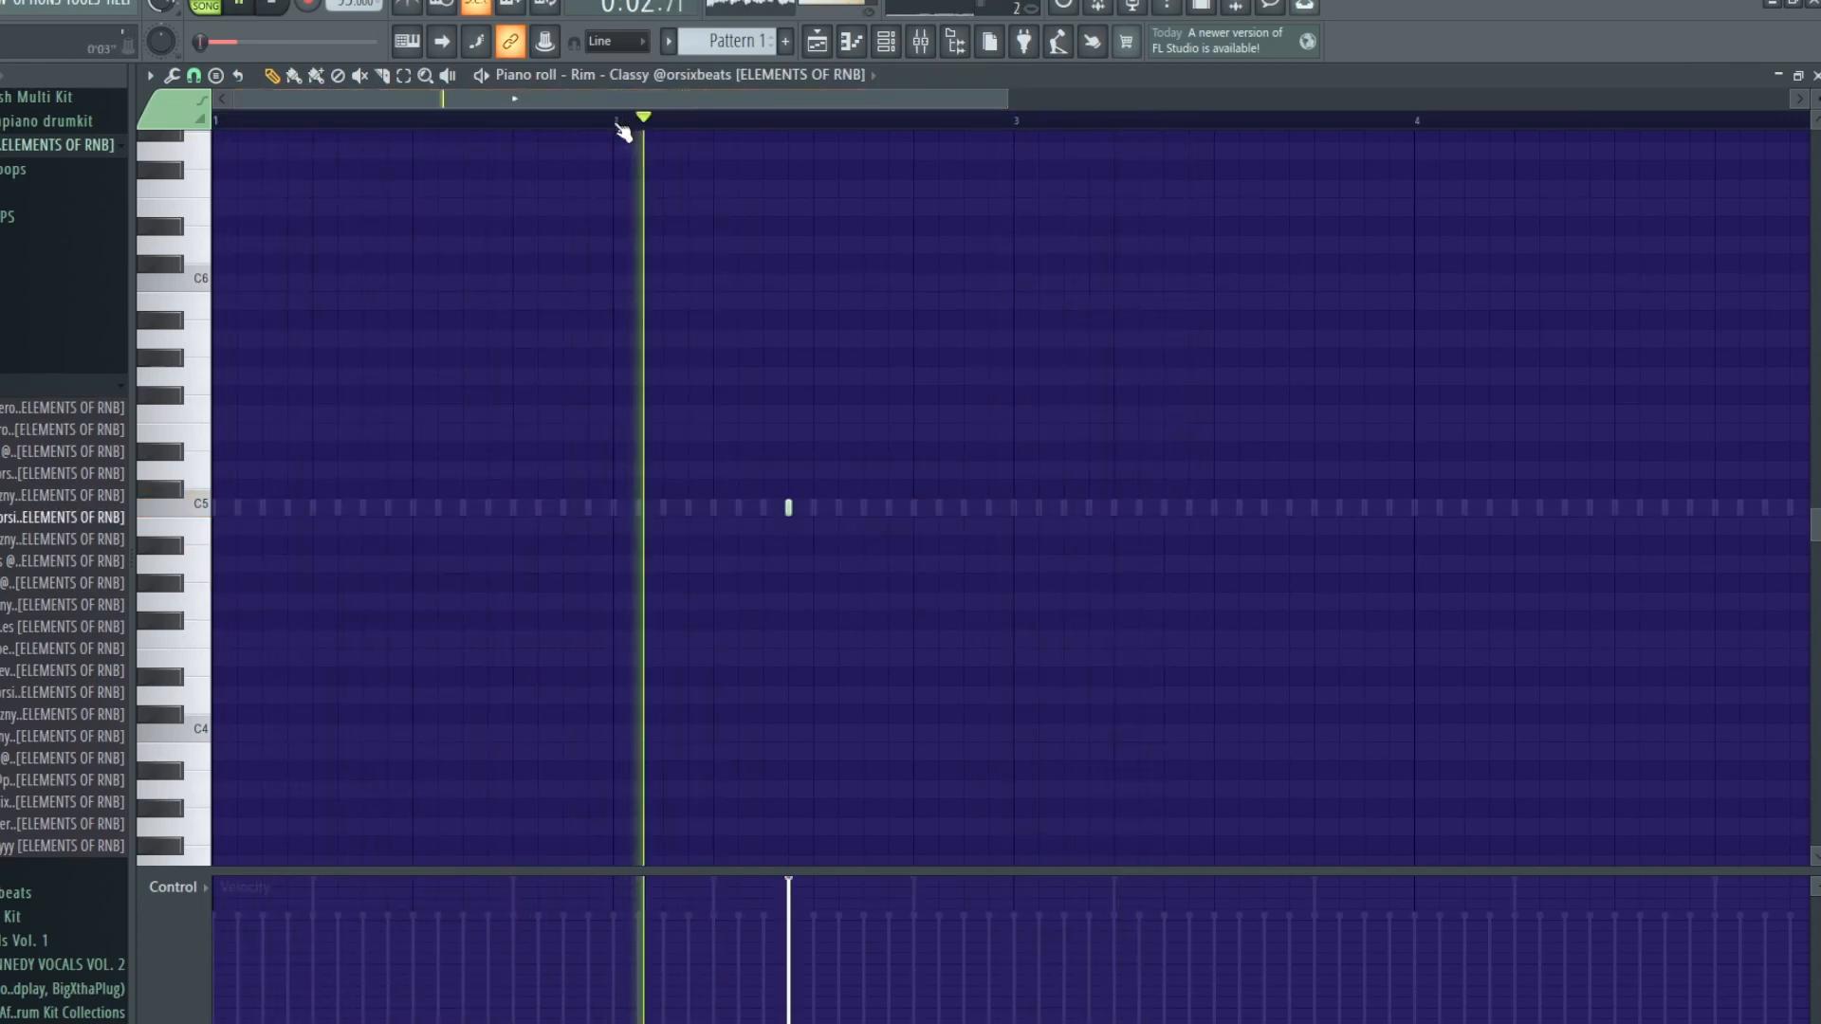
pyautogui.click(853, 513)
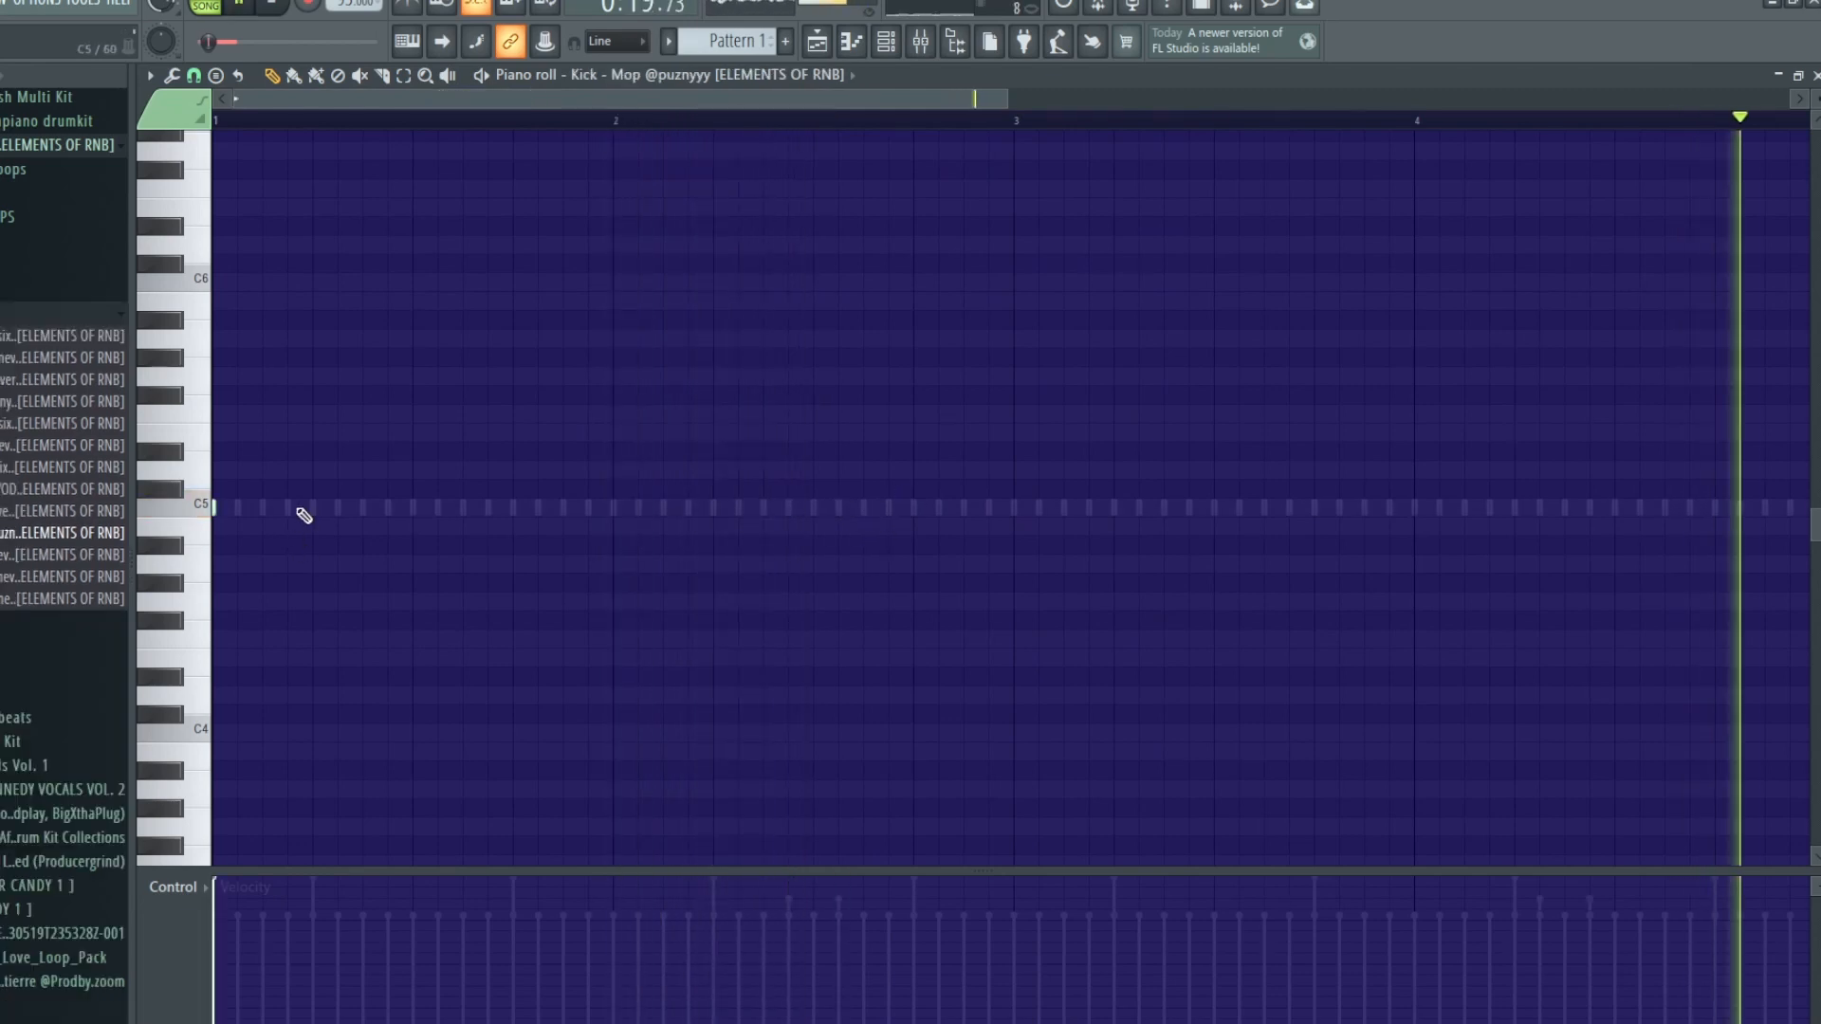
# Add Kick - Mop notes at C5 across bars 1 to 4, and replace the second kick in bar 1 with one a sixteenth earlier.
pyautogui.click(266, 508)
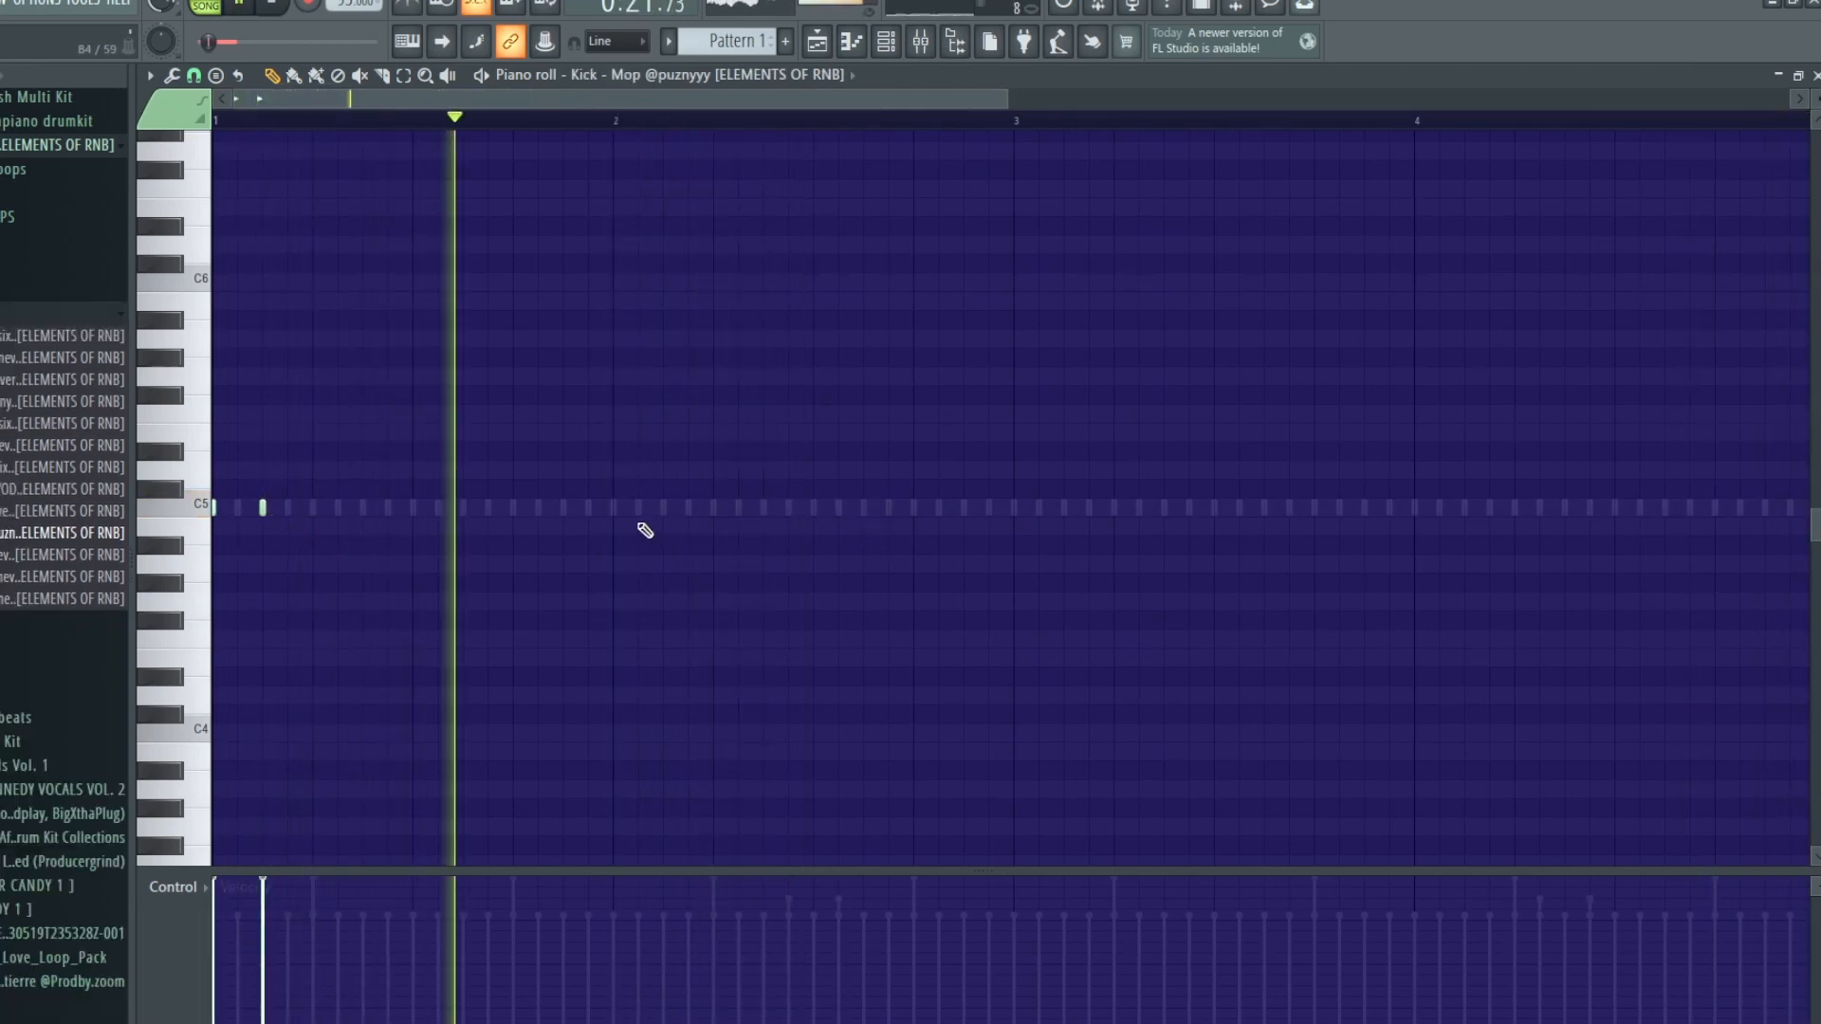
pyautogui.click(614, 509)
pyautogui.click(689, 509)
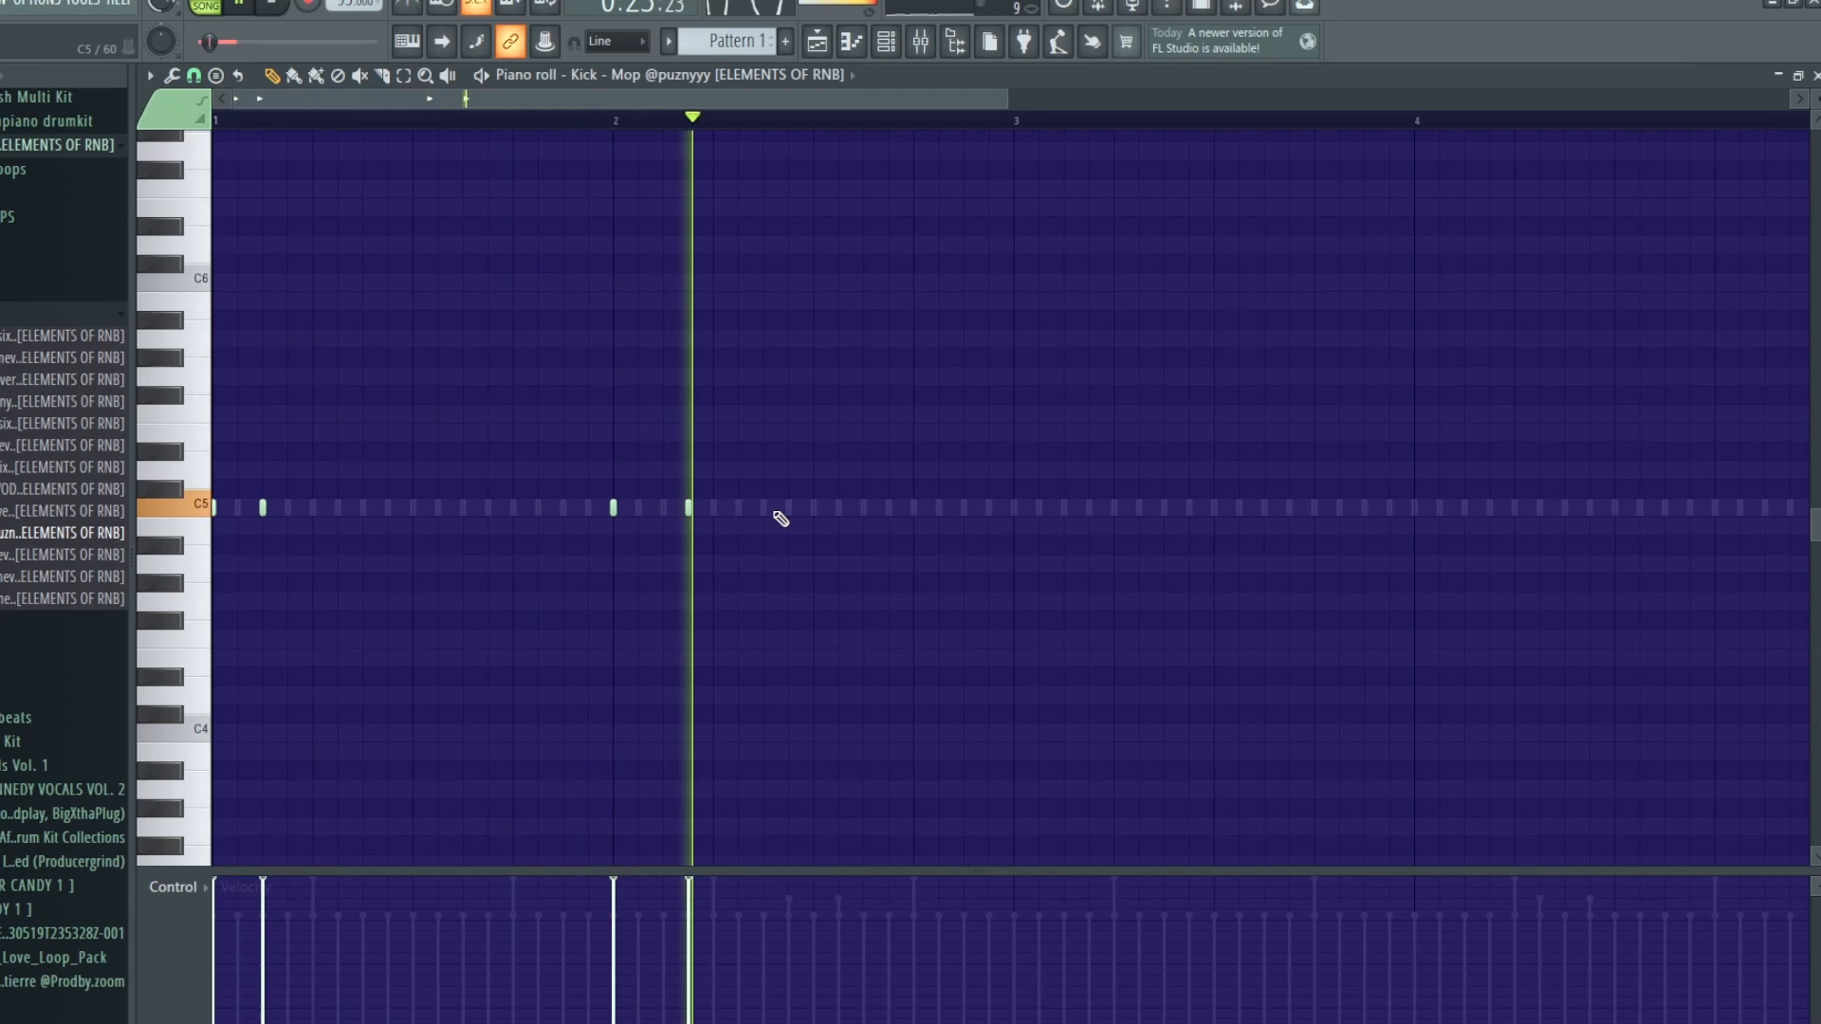
pyautogui.click(862, 509)
pyautogui.click(937, 510)
pyautogui.click(1012, 510)
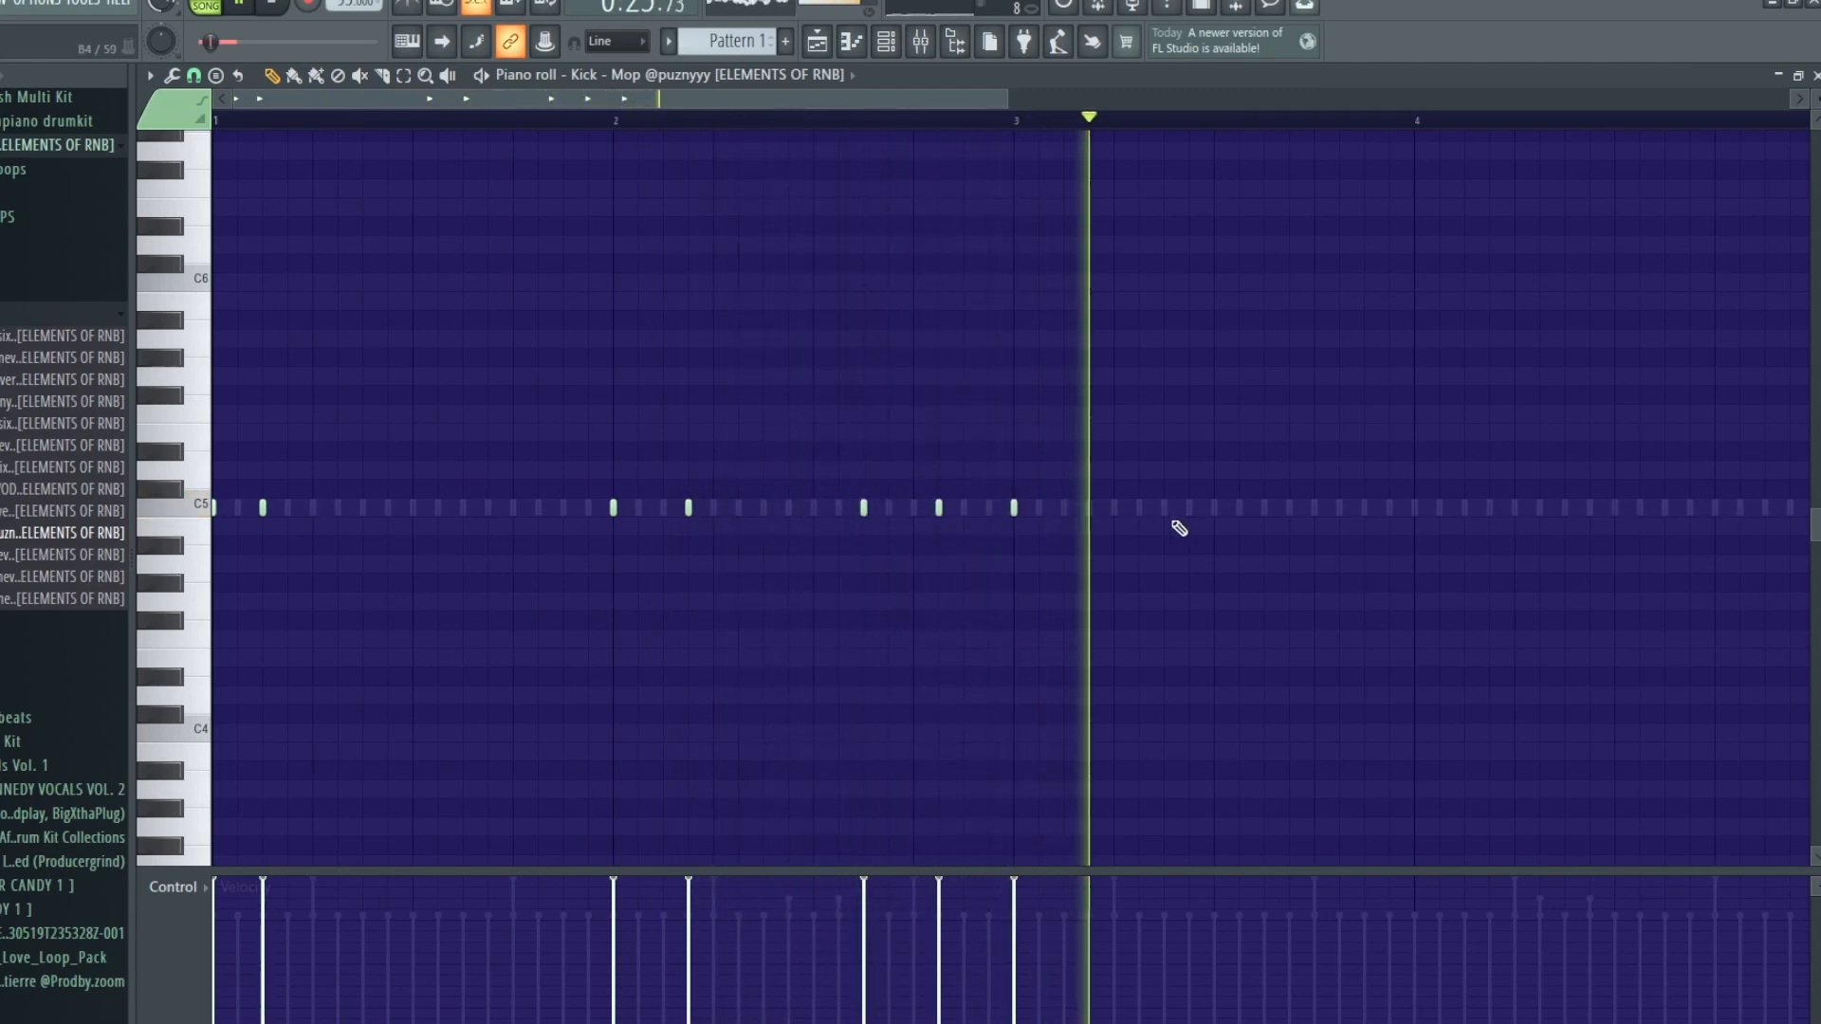
pyautogui.click(1414, 509)
pyautogui.click(1440, 509)
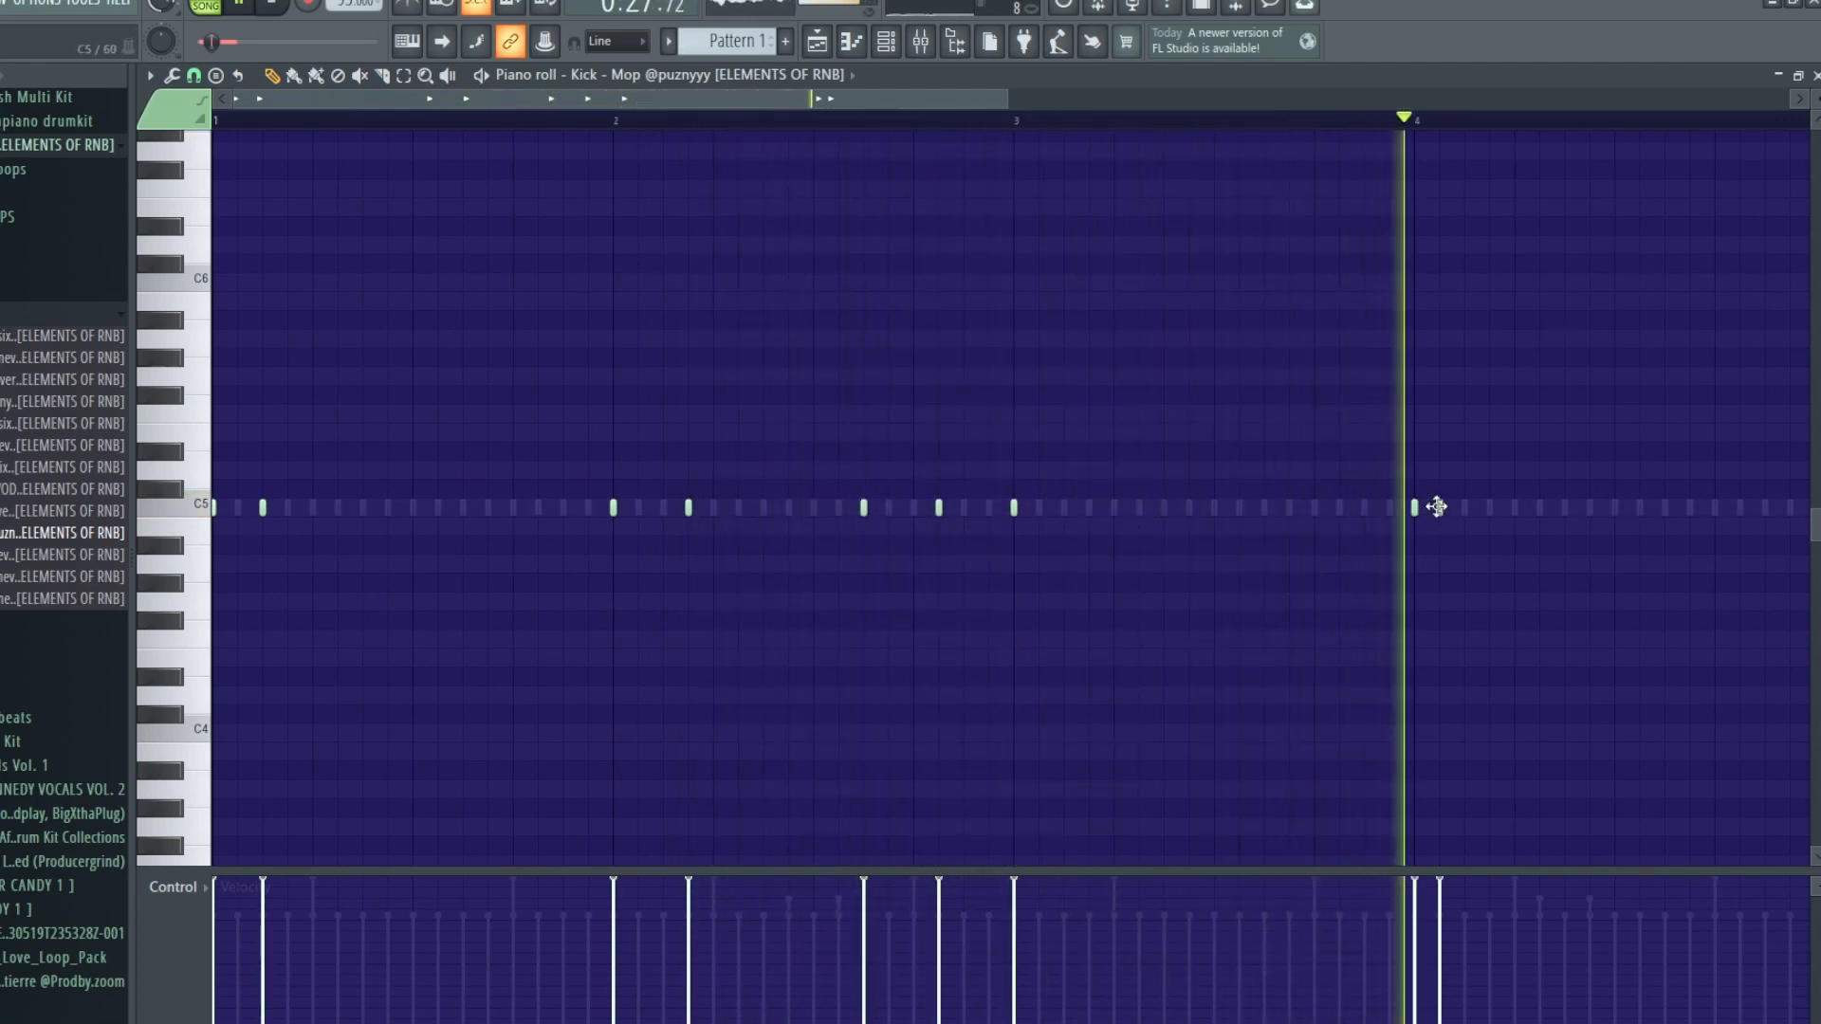
pyautogui.rightClick(262, 509)
pyautogui.click(239, 509)
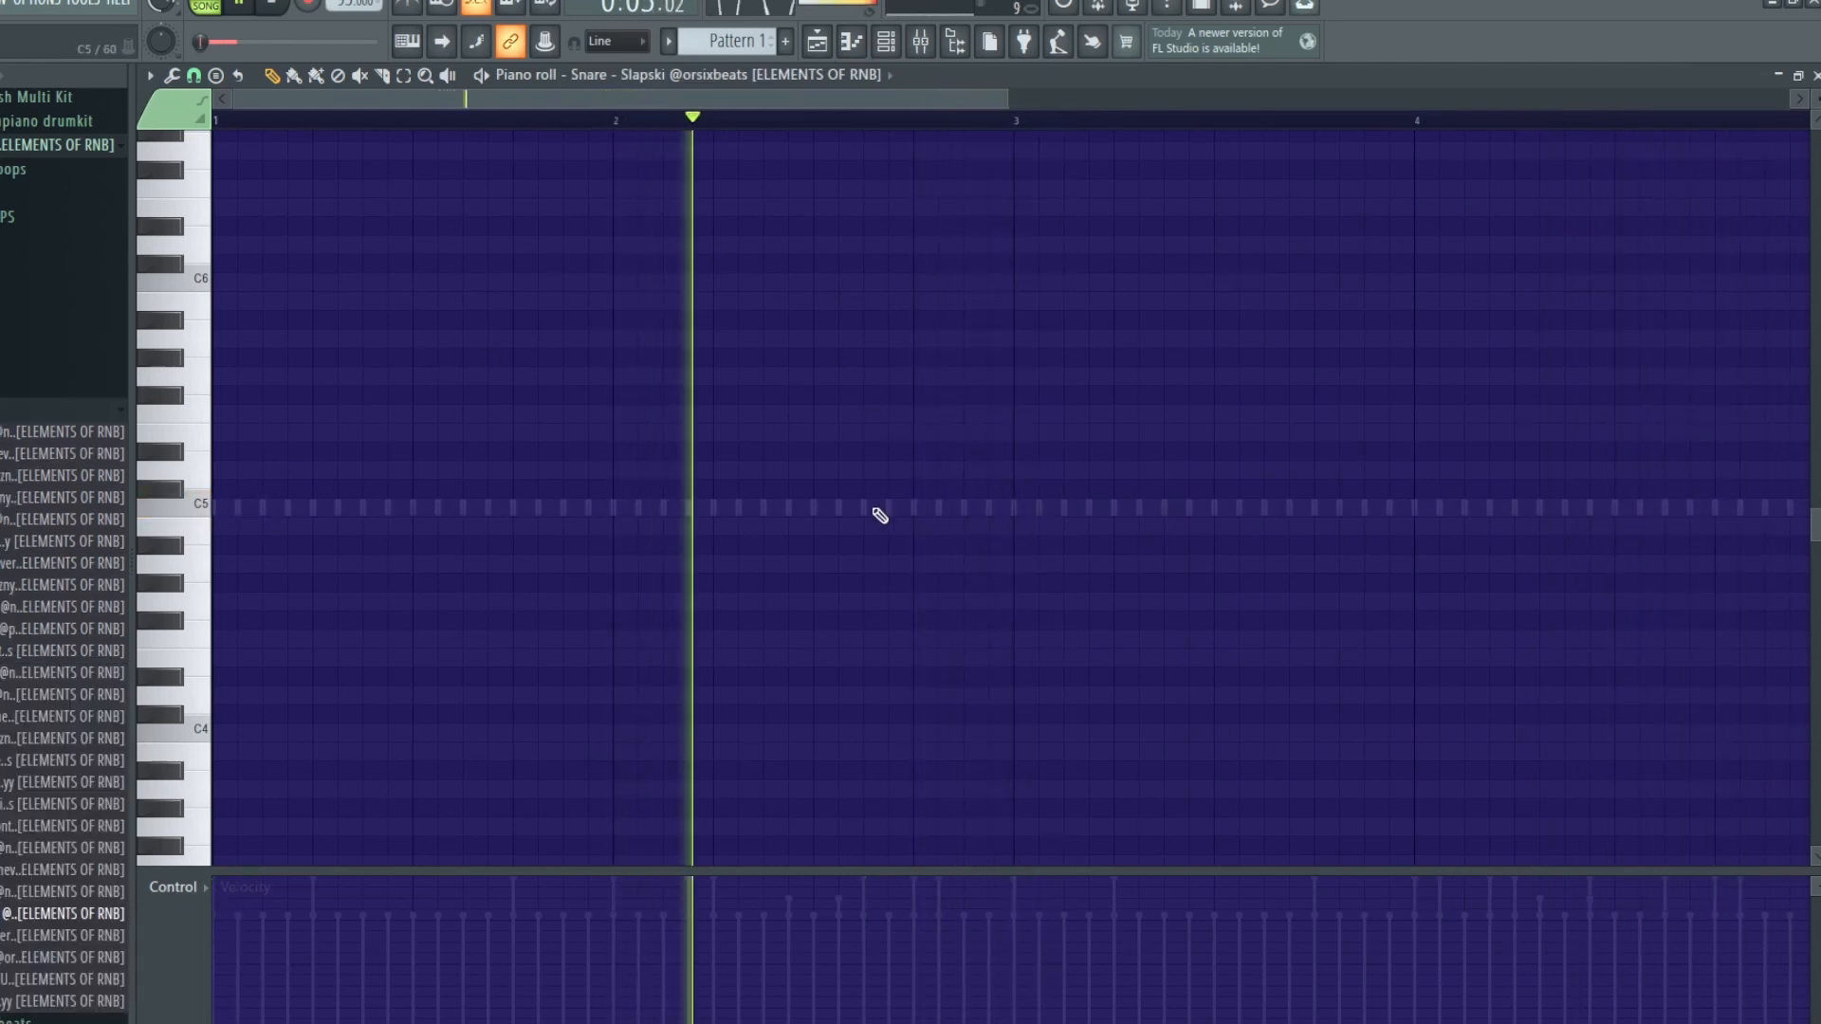
pyautogui.click(887, 507)
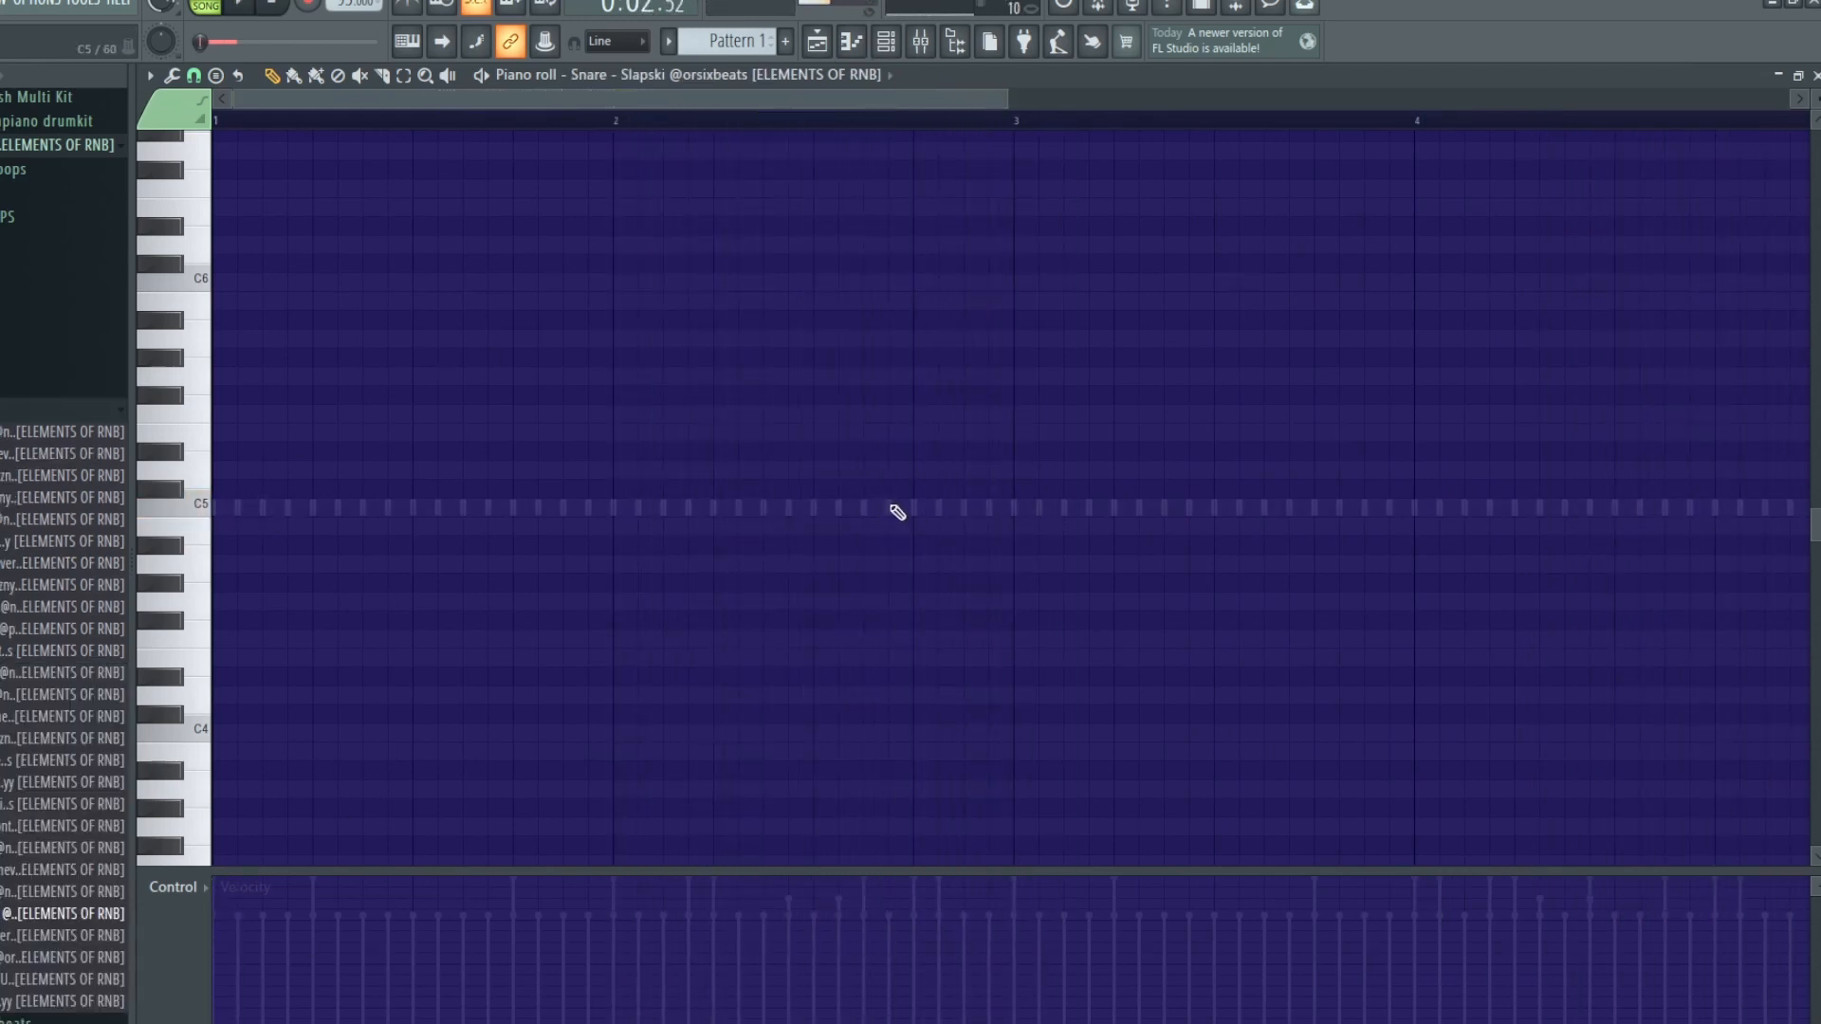
pyautogui.moveTo(889, 509); pyautogui.dragTo(862, 507)
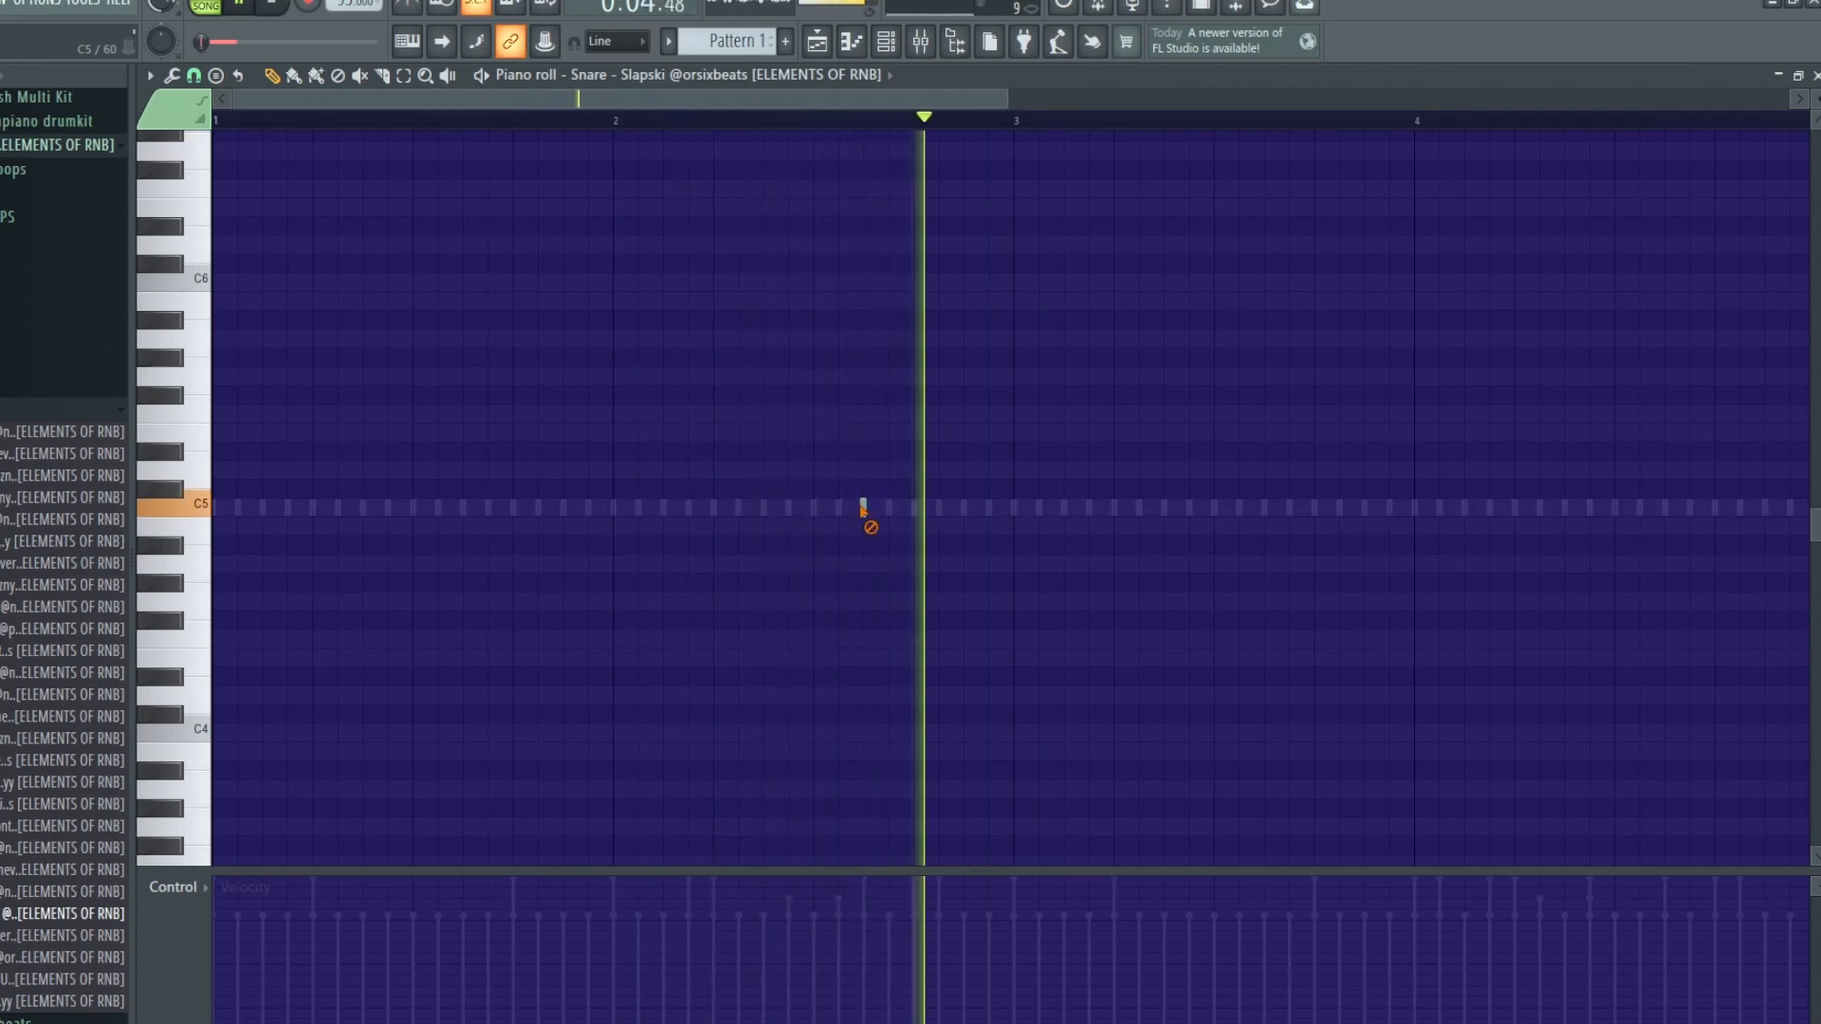
pyautogui.rightClick(863, 508)
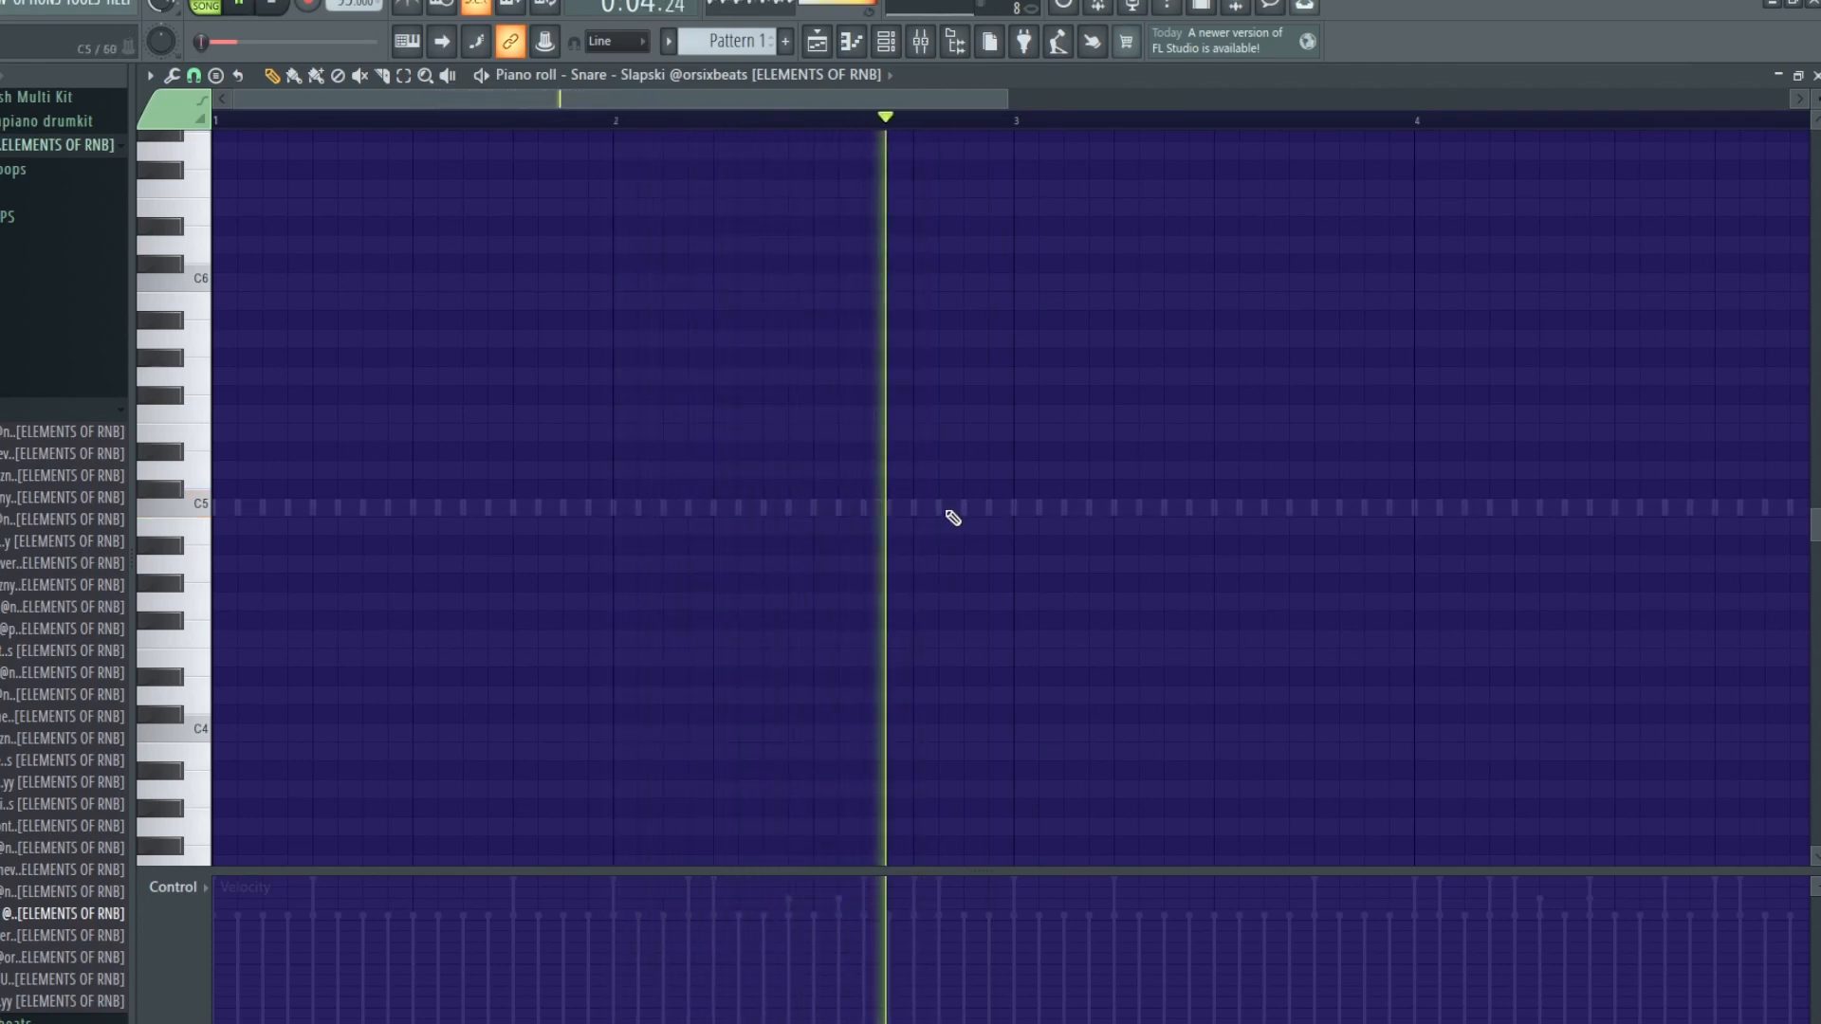
# Place Snare - Slapski hits at C5 on the last two sixteenths of bars 2 and 4, plus one mid-bar hit in bar 4.
pyautogui.click(988, 507)
pyautogui.click(1591, 507)
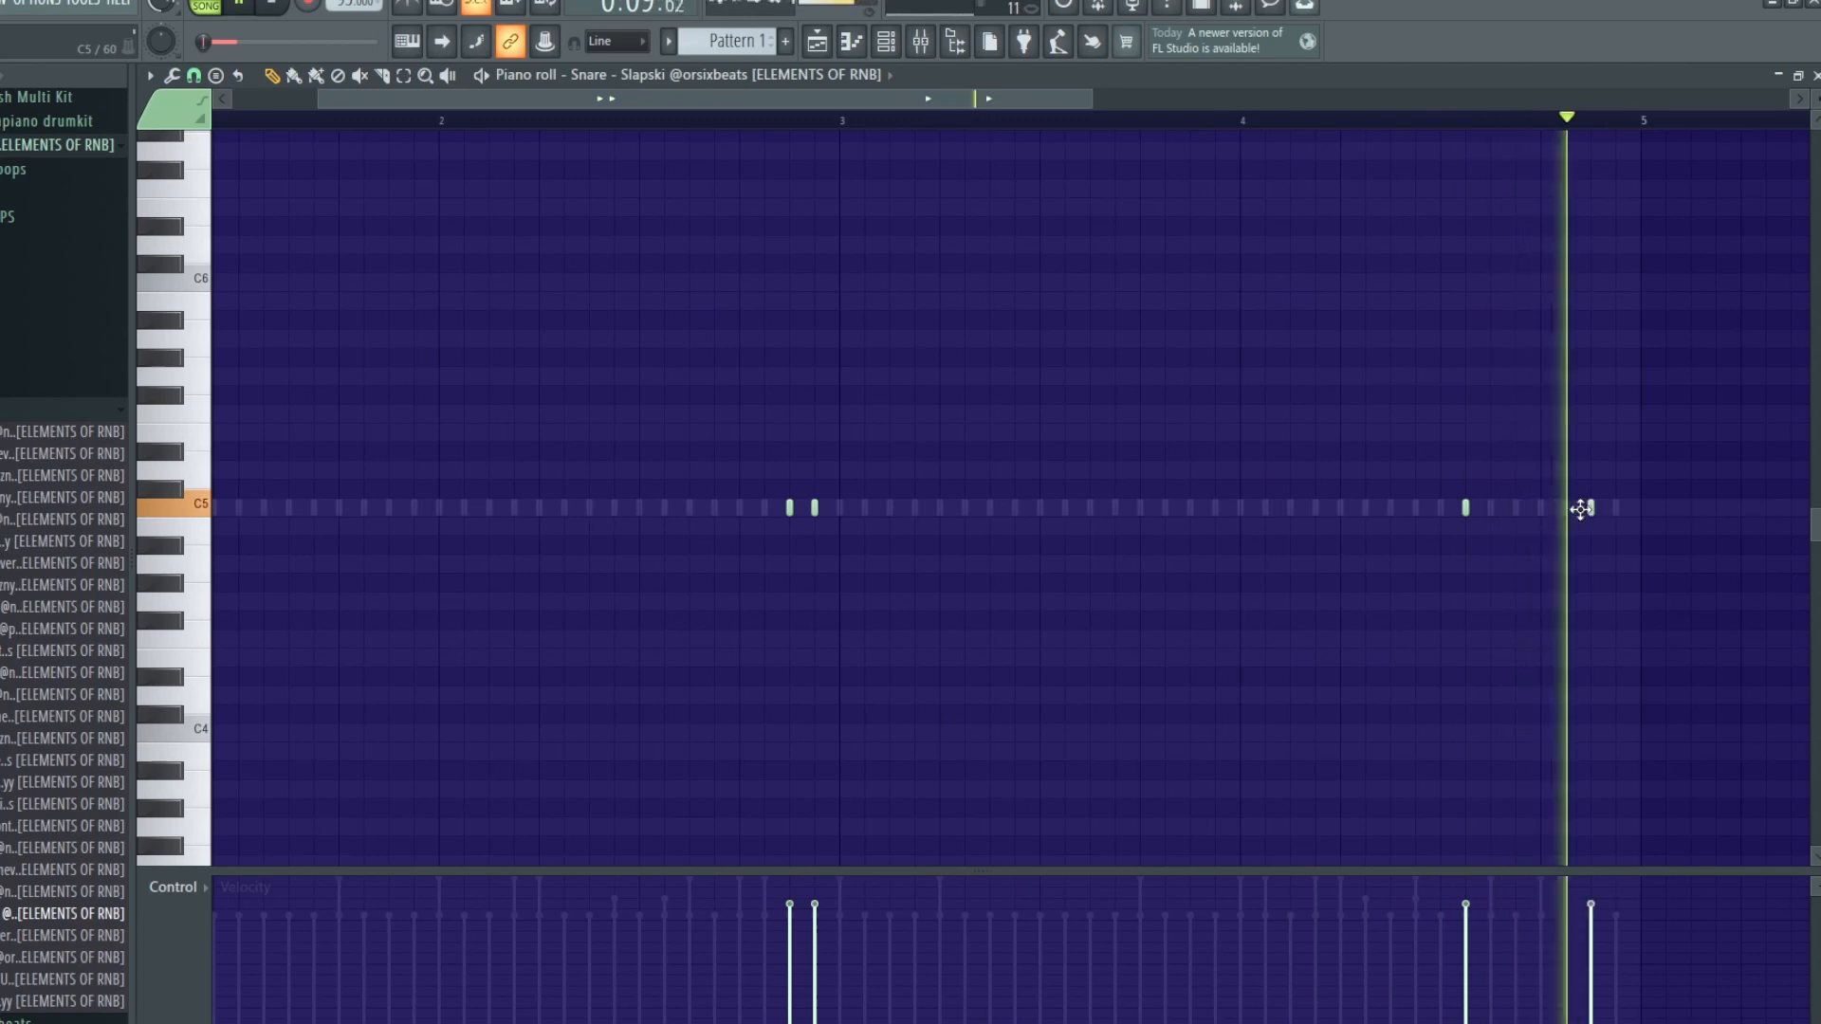
pyautogui.click(1616, 508)
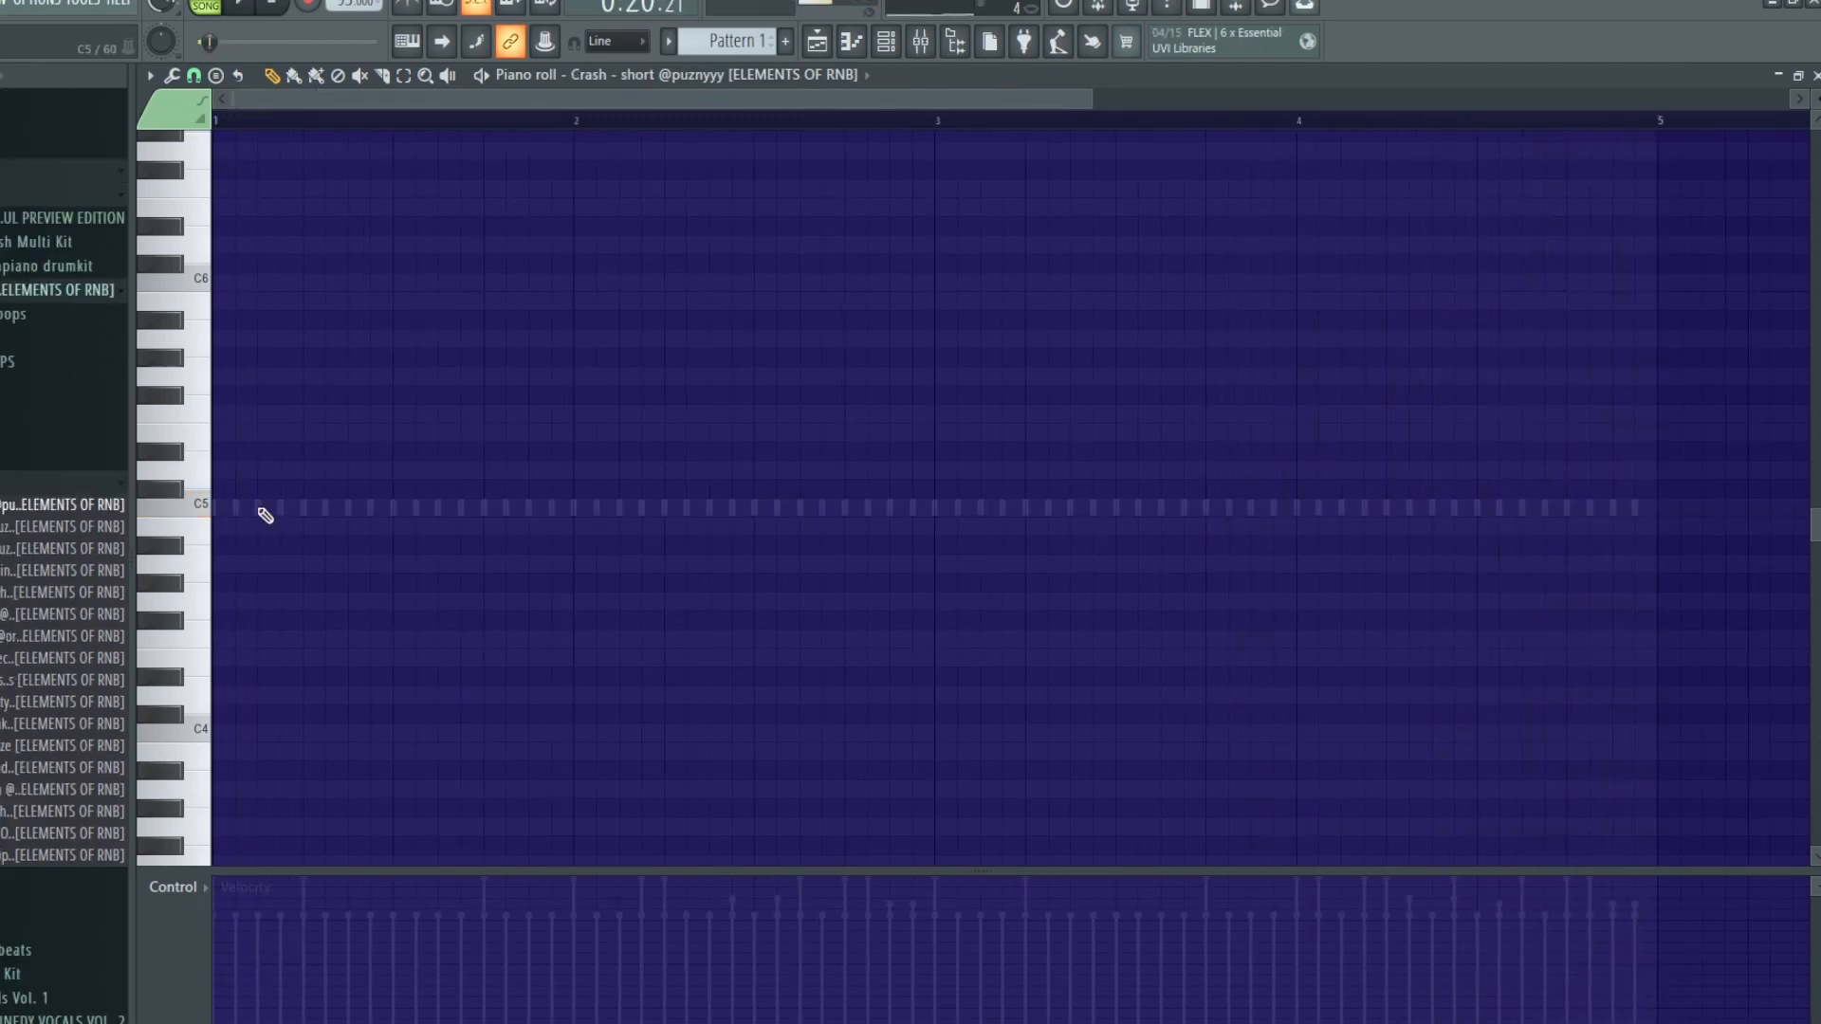
# Place Crash - short hits at C5 on the downbeats of bars 1 and 2 and three sixteenths into bar 2, checking them in playback.
pyautogui.click(266, 515)
pyautogui.press('space')
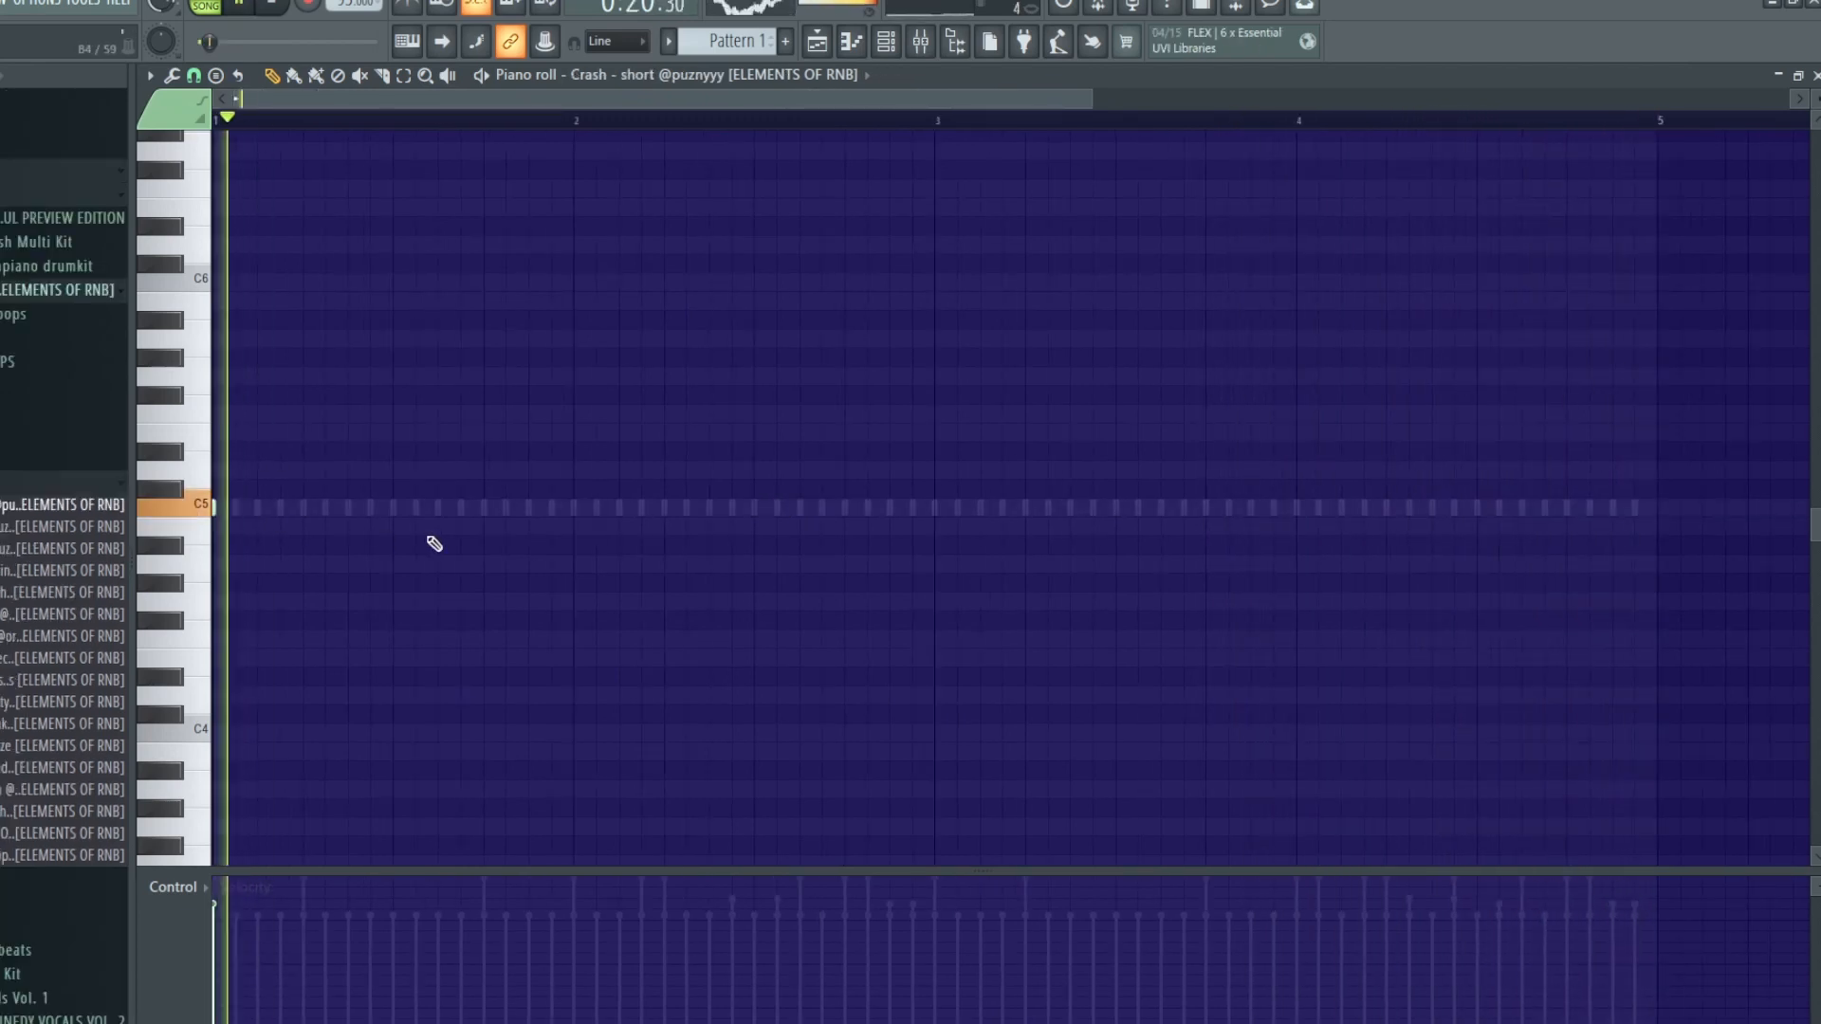
pyautogui.press('space')
pyautogui.click(588, 517)
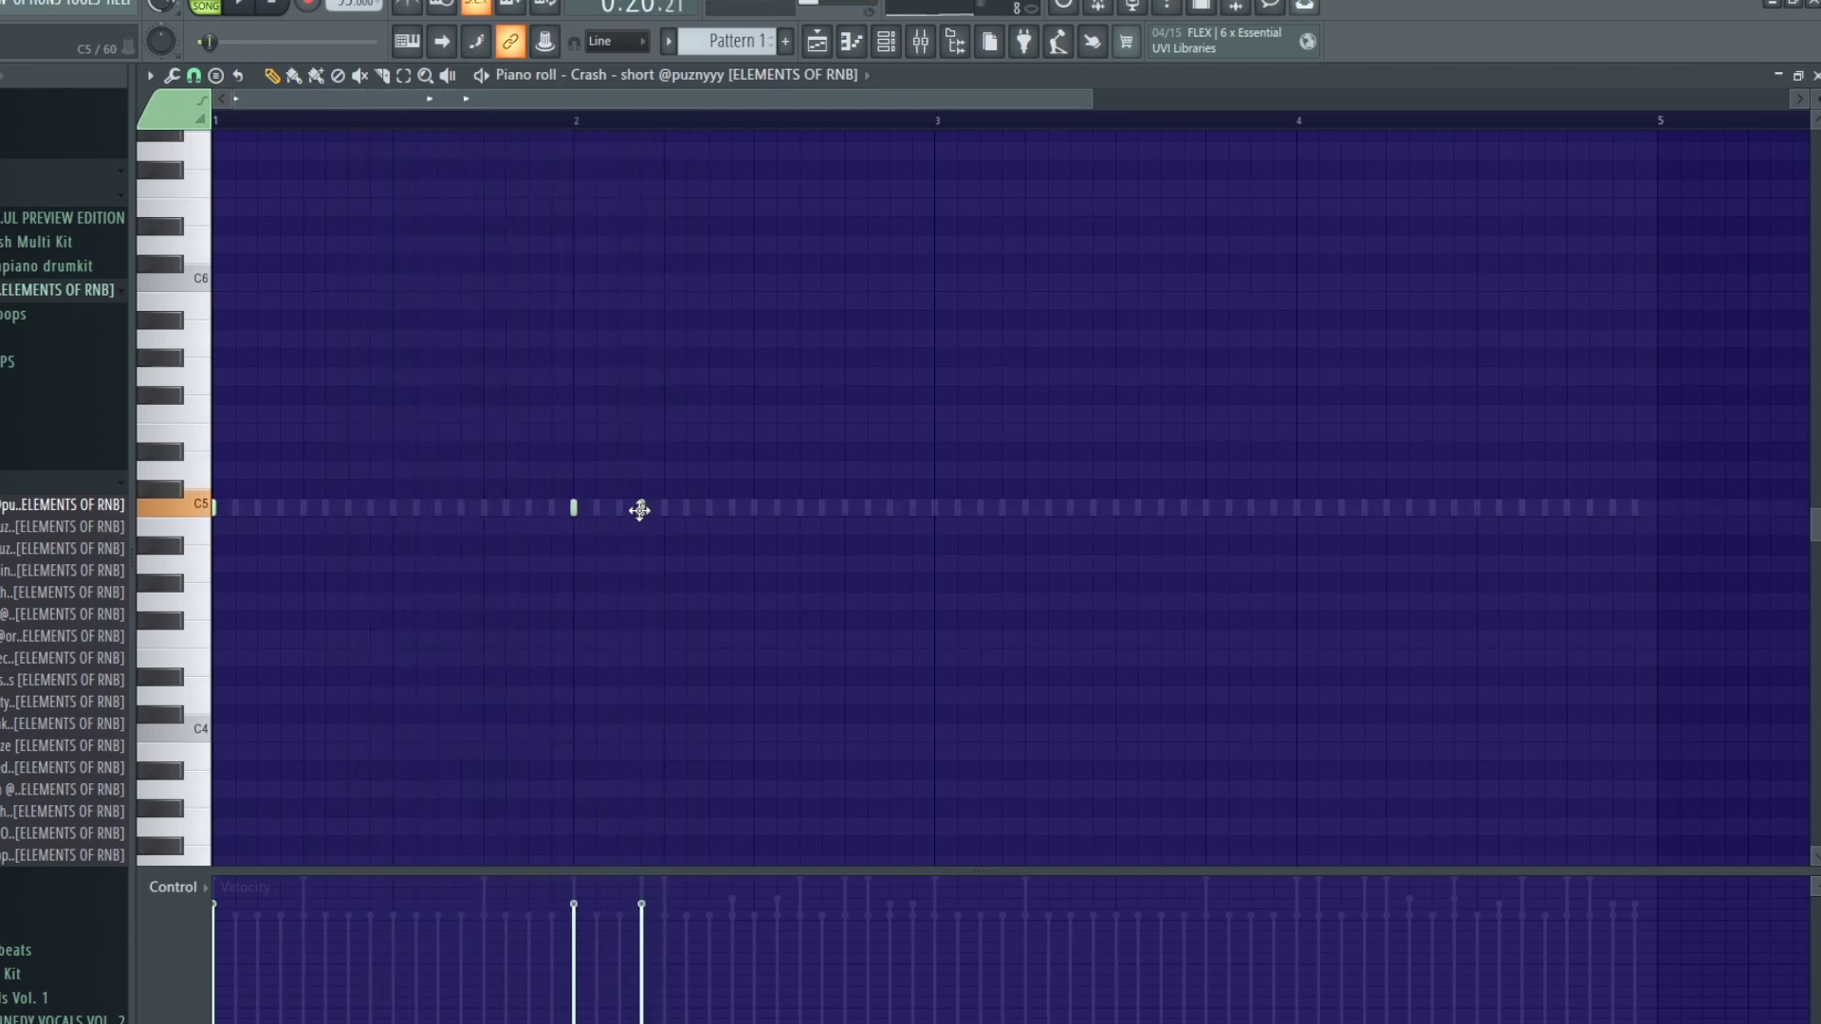
pyautogui.press('space')
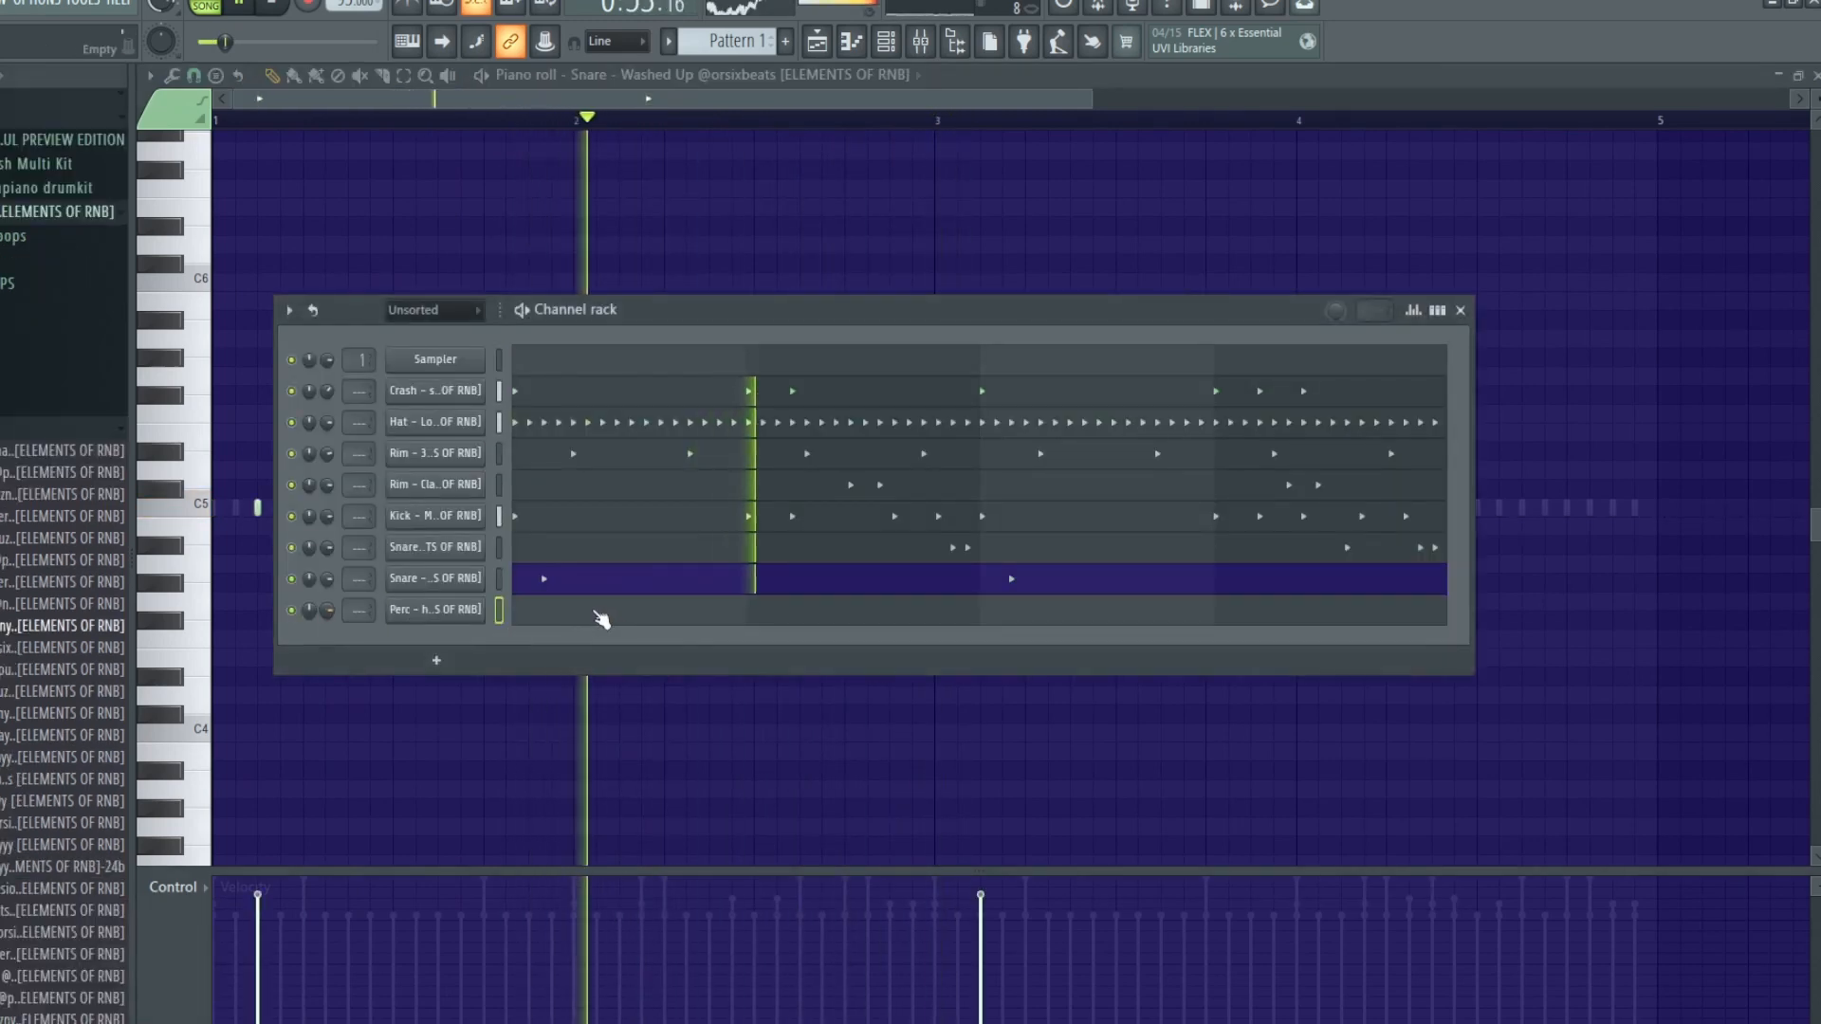
# Open the percussion channel's notes and select the four descending Perc - Noah notes at the end of bar 4.
pyautogui.click(601, 619)
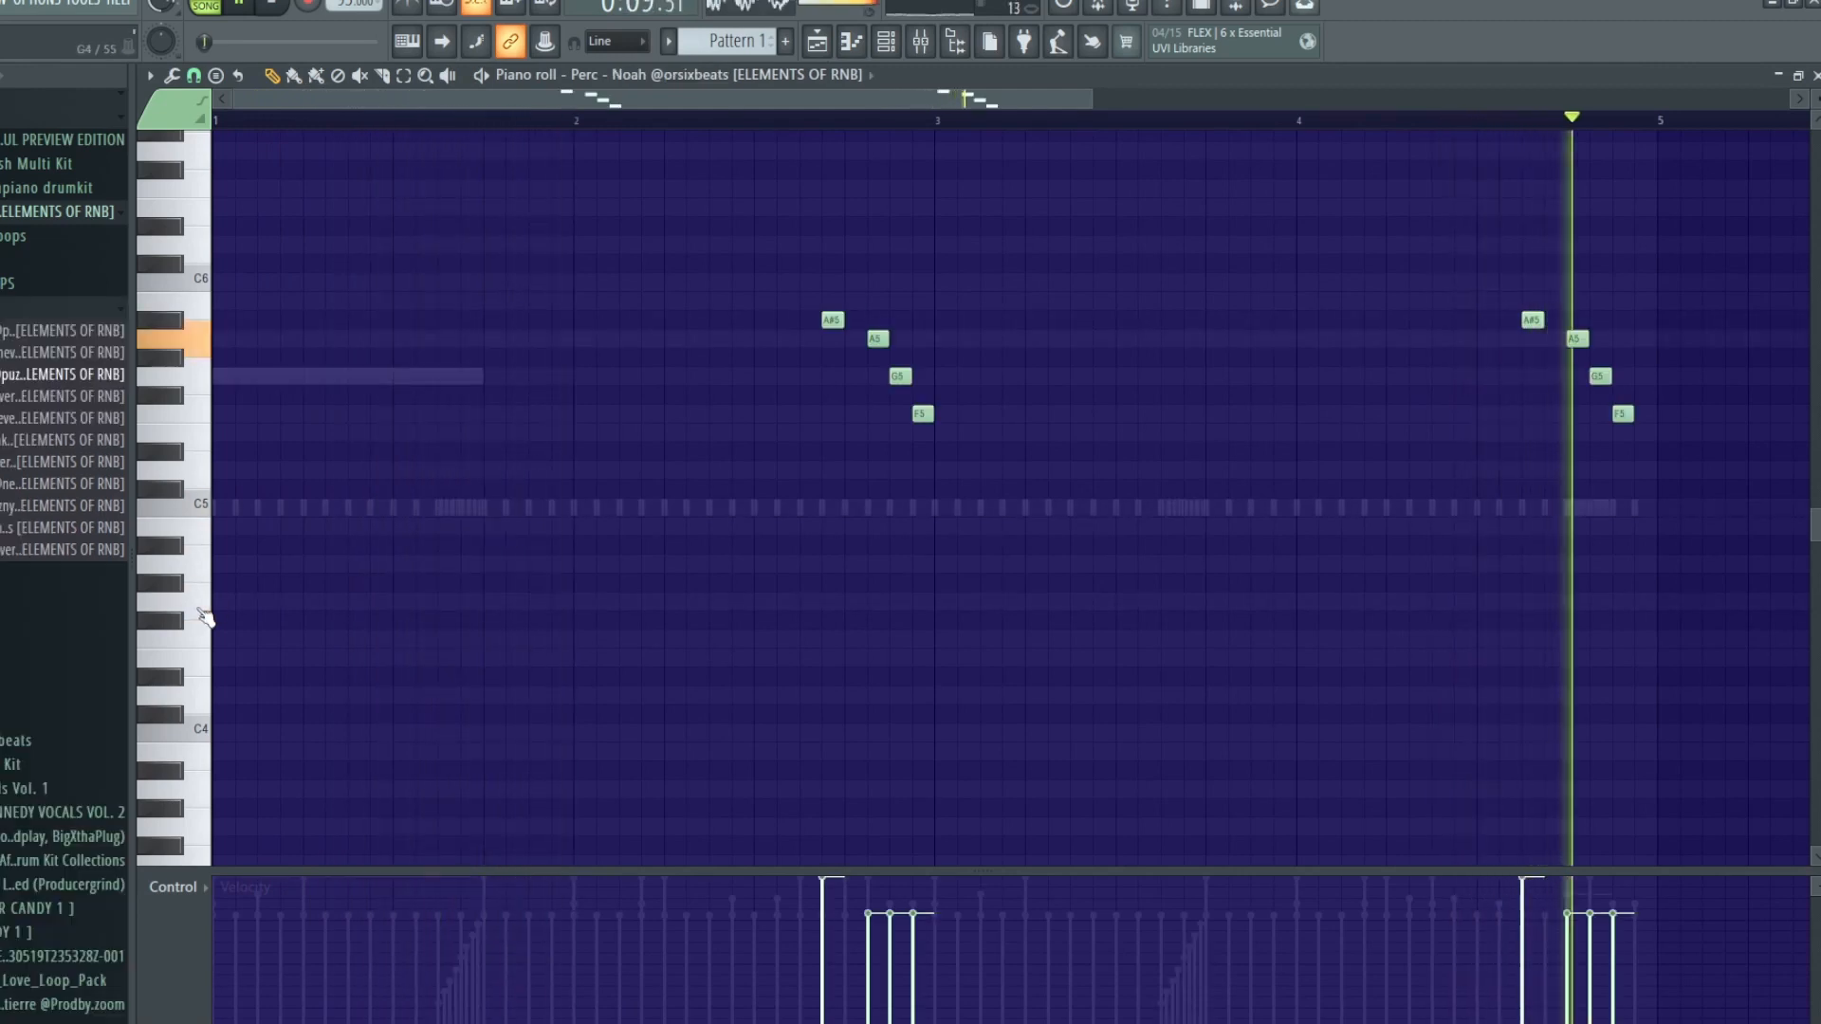
pyautogui.moveTo(1556, 253); pyautogui.dragTo(1705, 497)
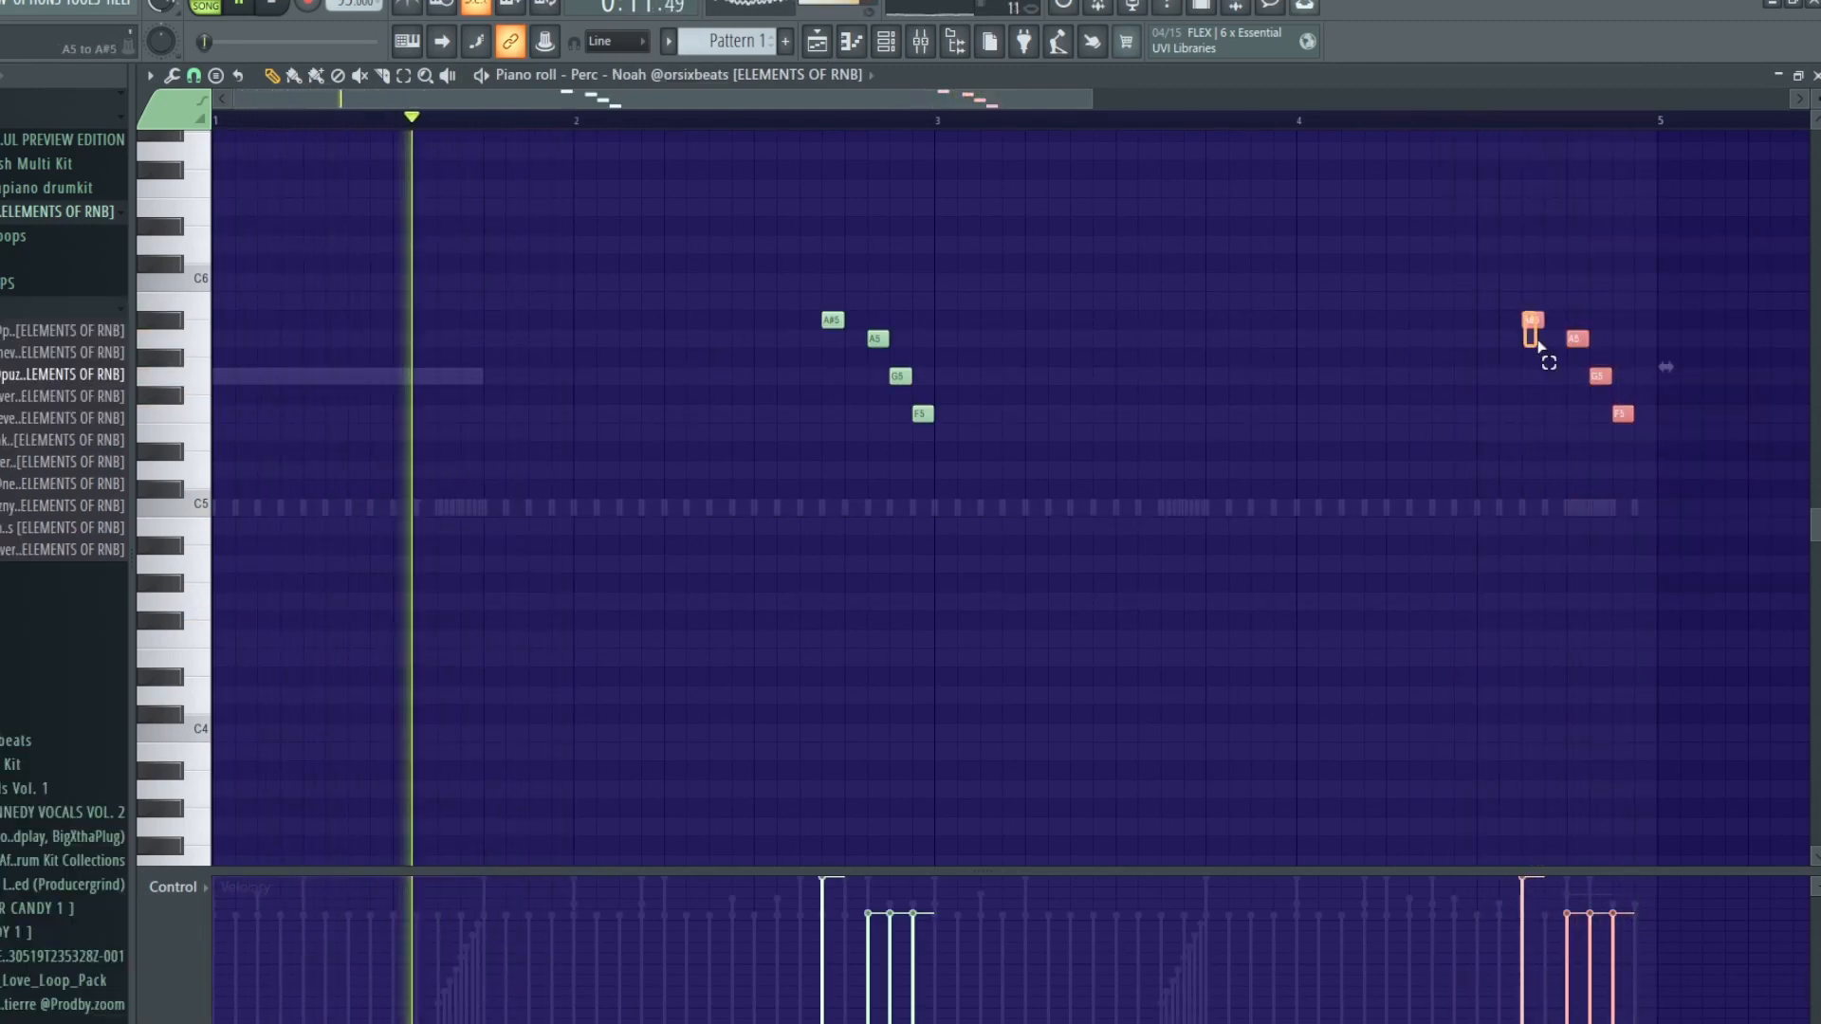
pyautogui.moveTo(1537, 345); pyautogui.dragTo(1560, 345)
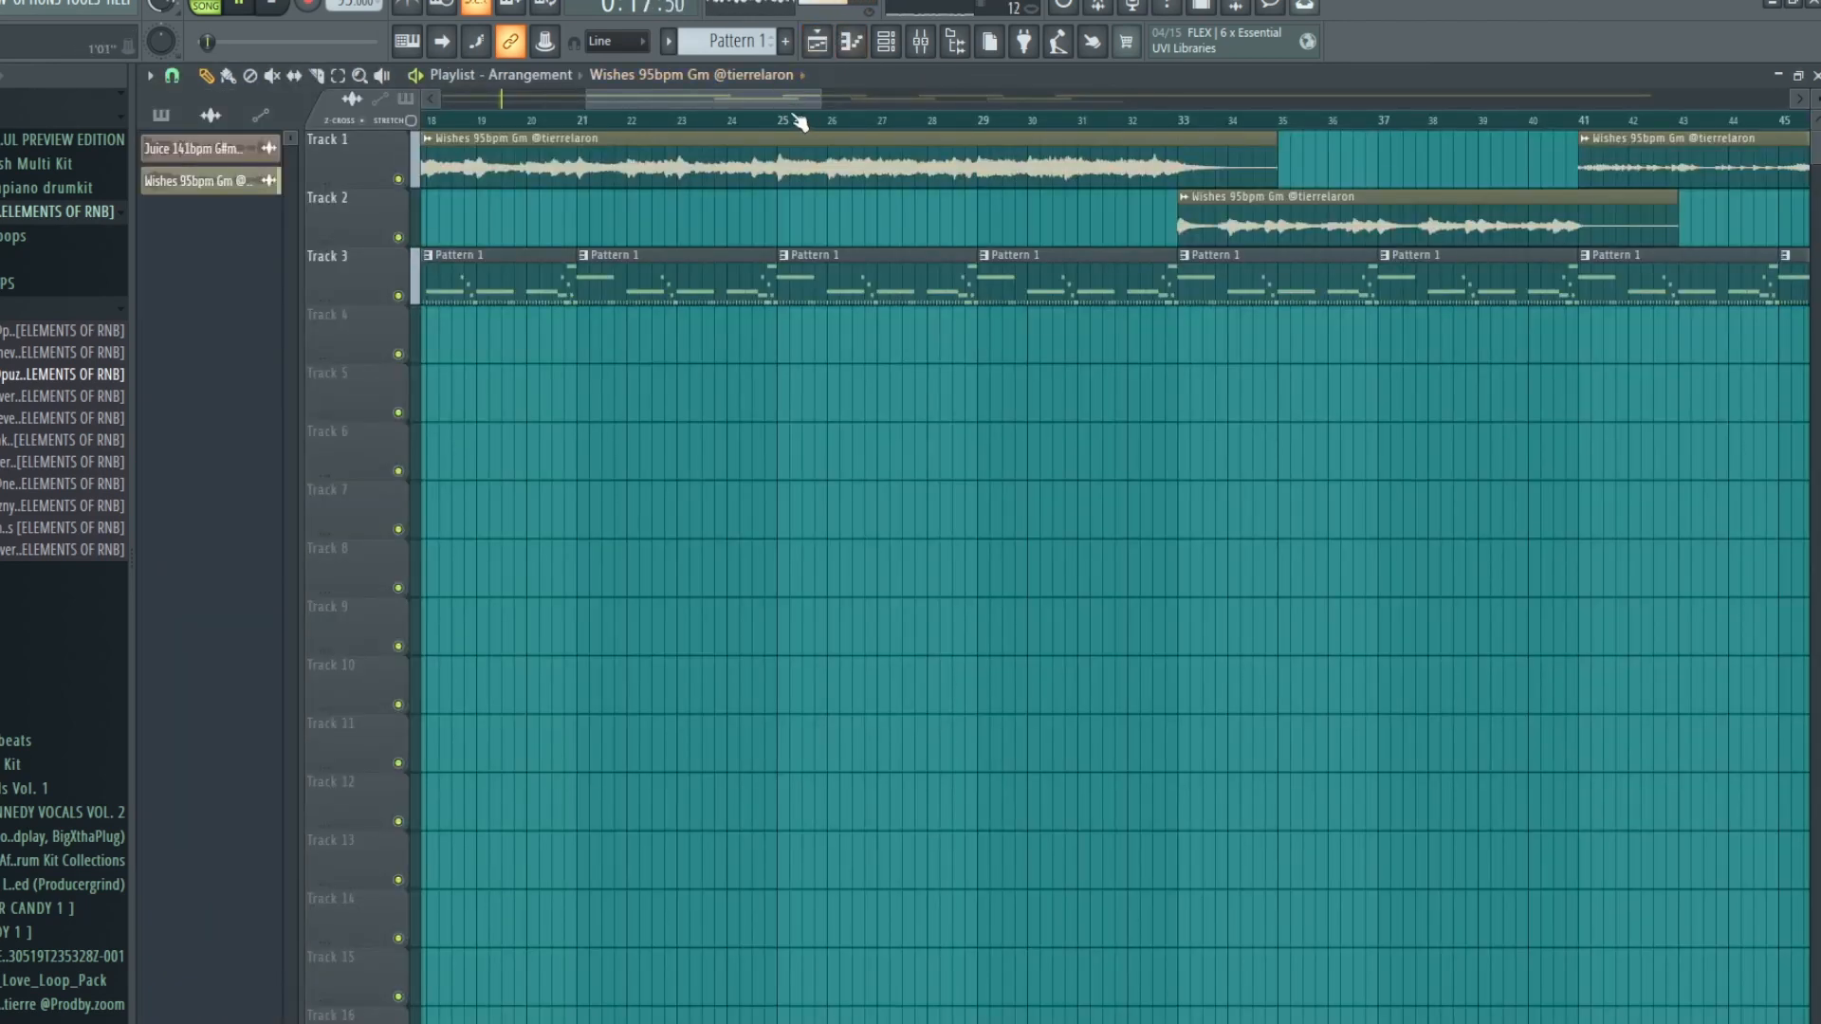
pyautogui.moveTo(792, 100)
pyautogui.mouseDown()
pyautogui.moveTo(674, 110)
pyautogui.moveTo(769, 110)
pyautogui.mouseUp()
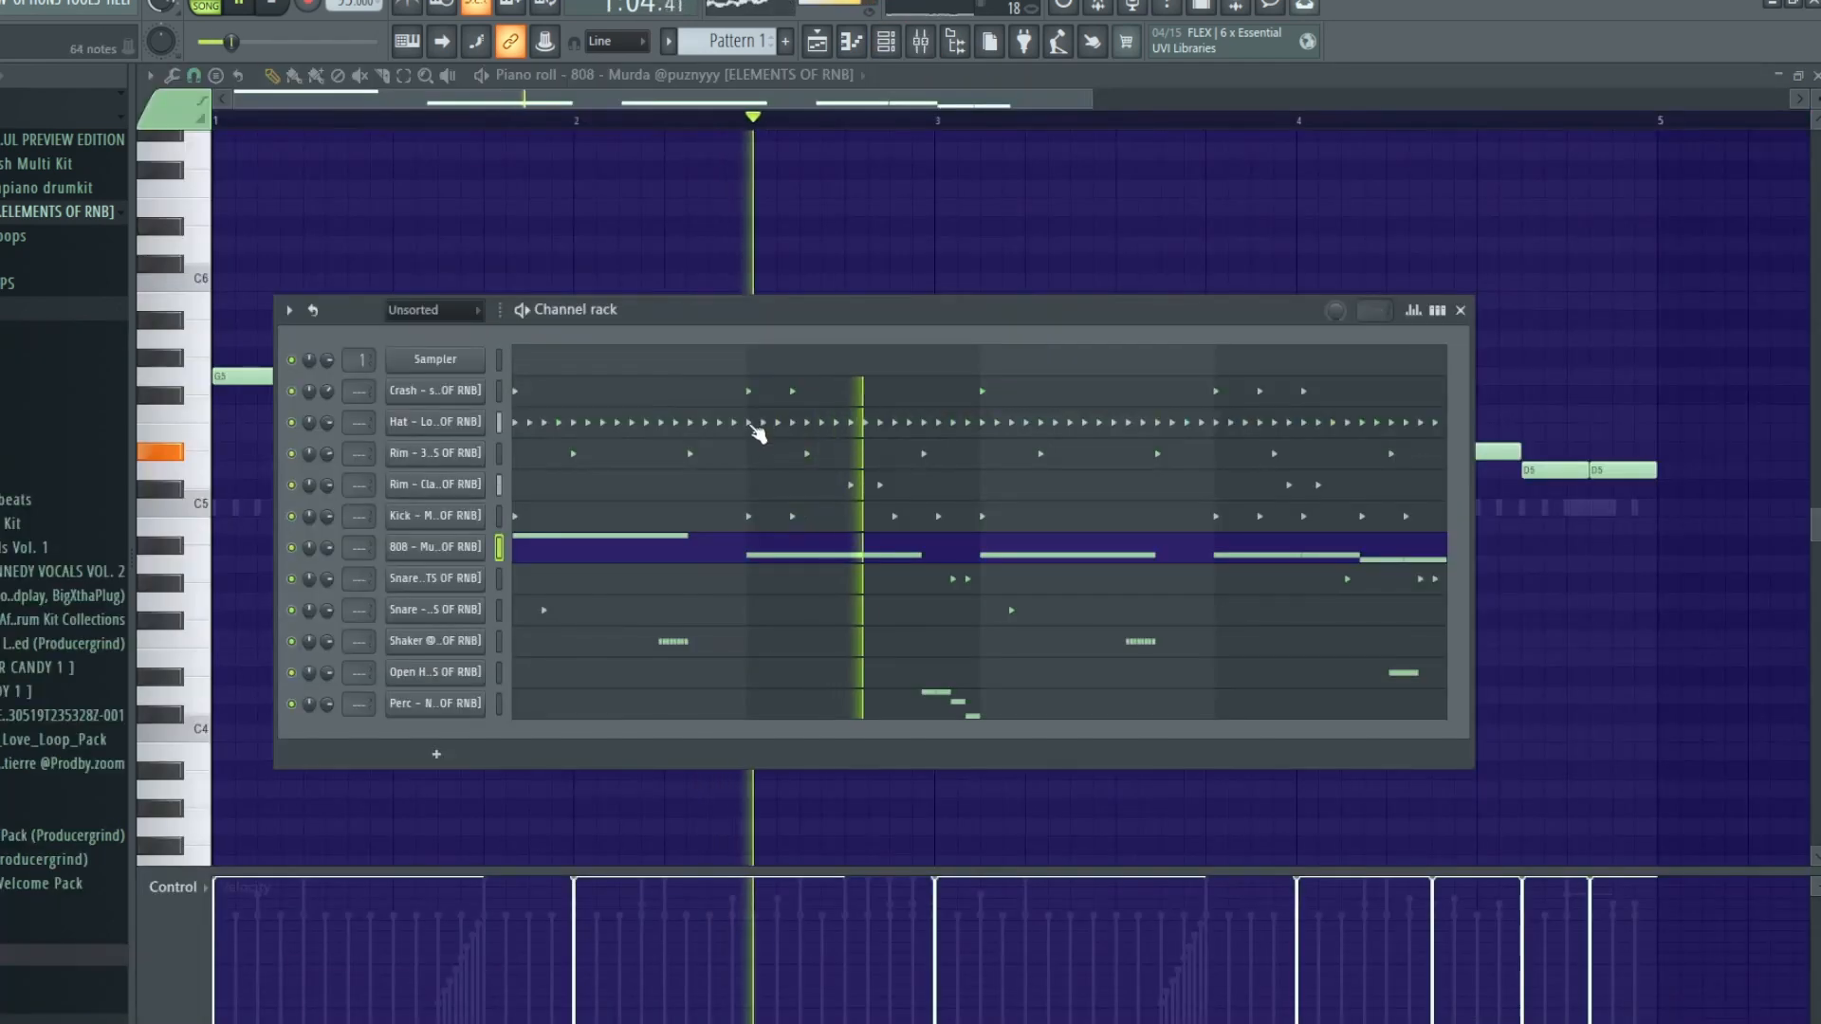
# Copy the Hat - Lowkey notes with their rolls from bars 1 and 2 into bars 3 and 4, and return to the channel rack.
pyautogui.press('F6')
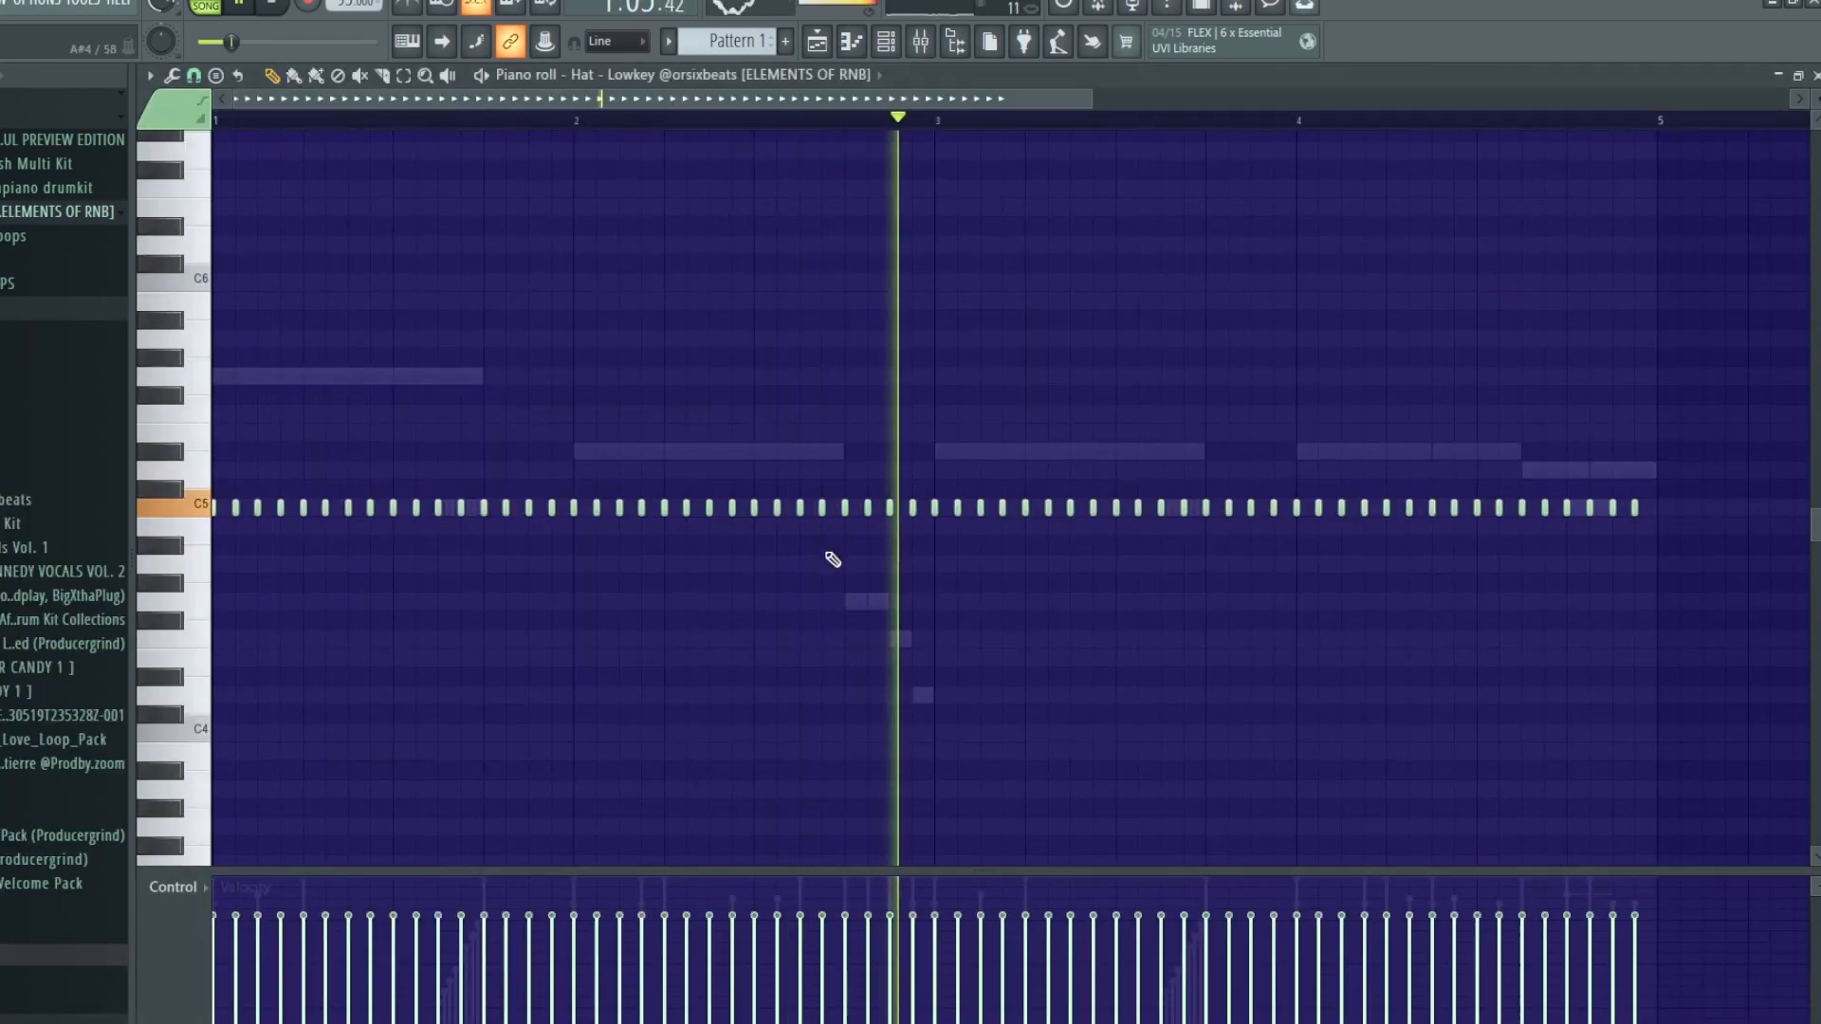
pyautogui.hotkey('ctrl', 'a')
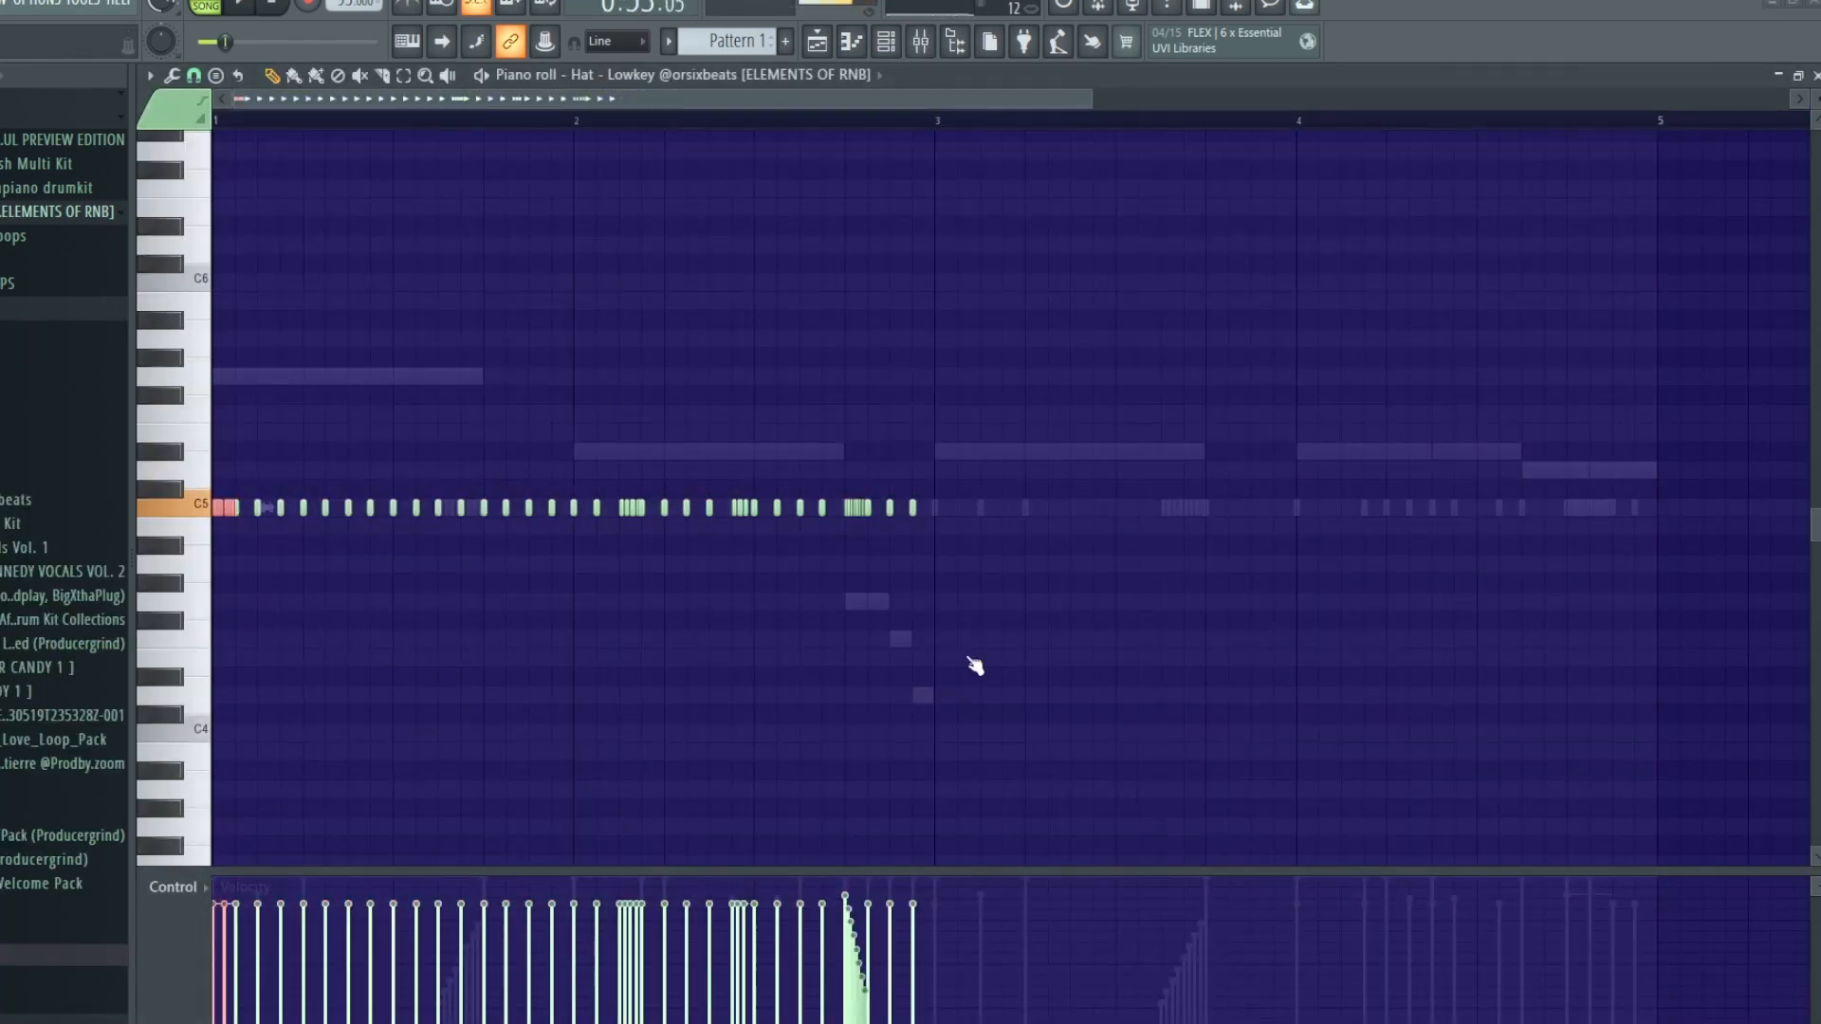
pyautogui.hotkey('ctrl', 'a')
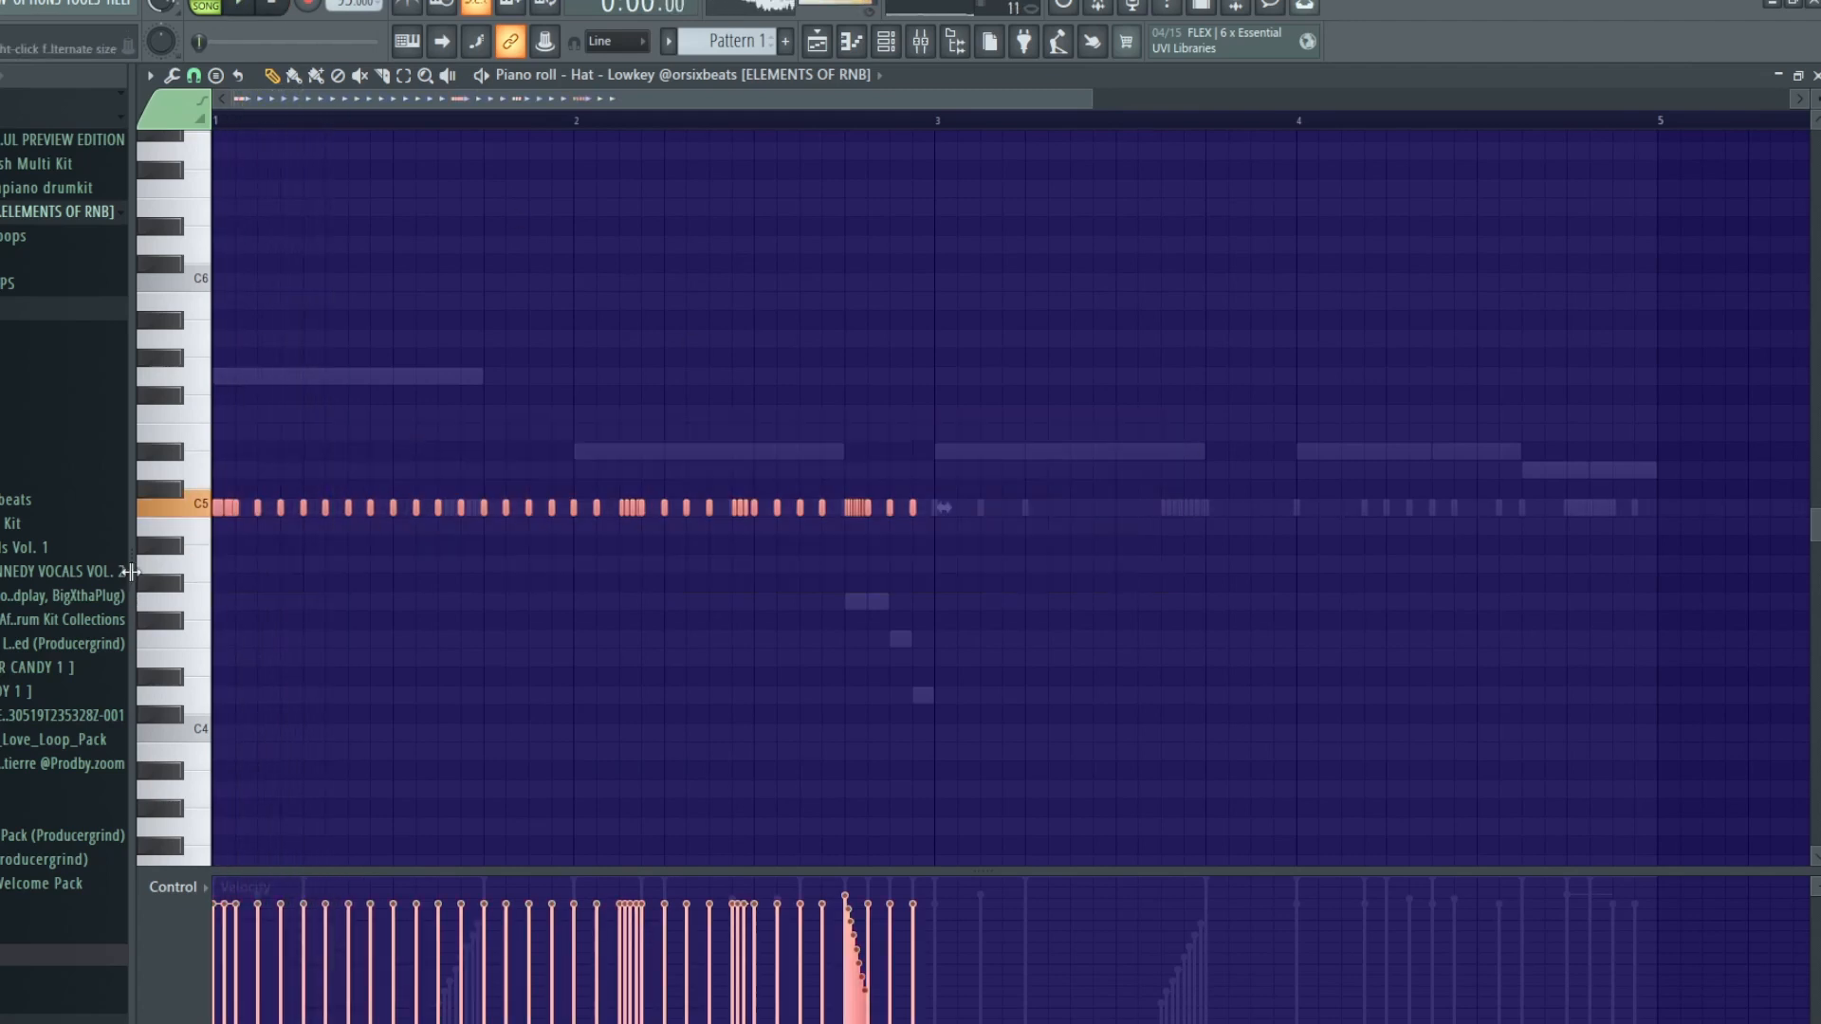
pyautogui.moveTo(220, 512); pyautogui.dragTo(944, 507)
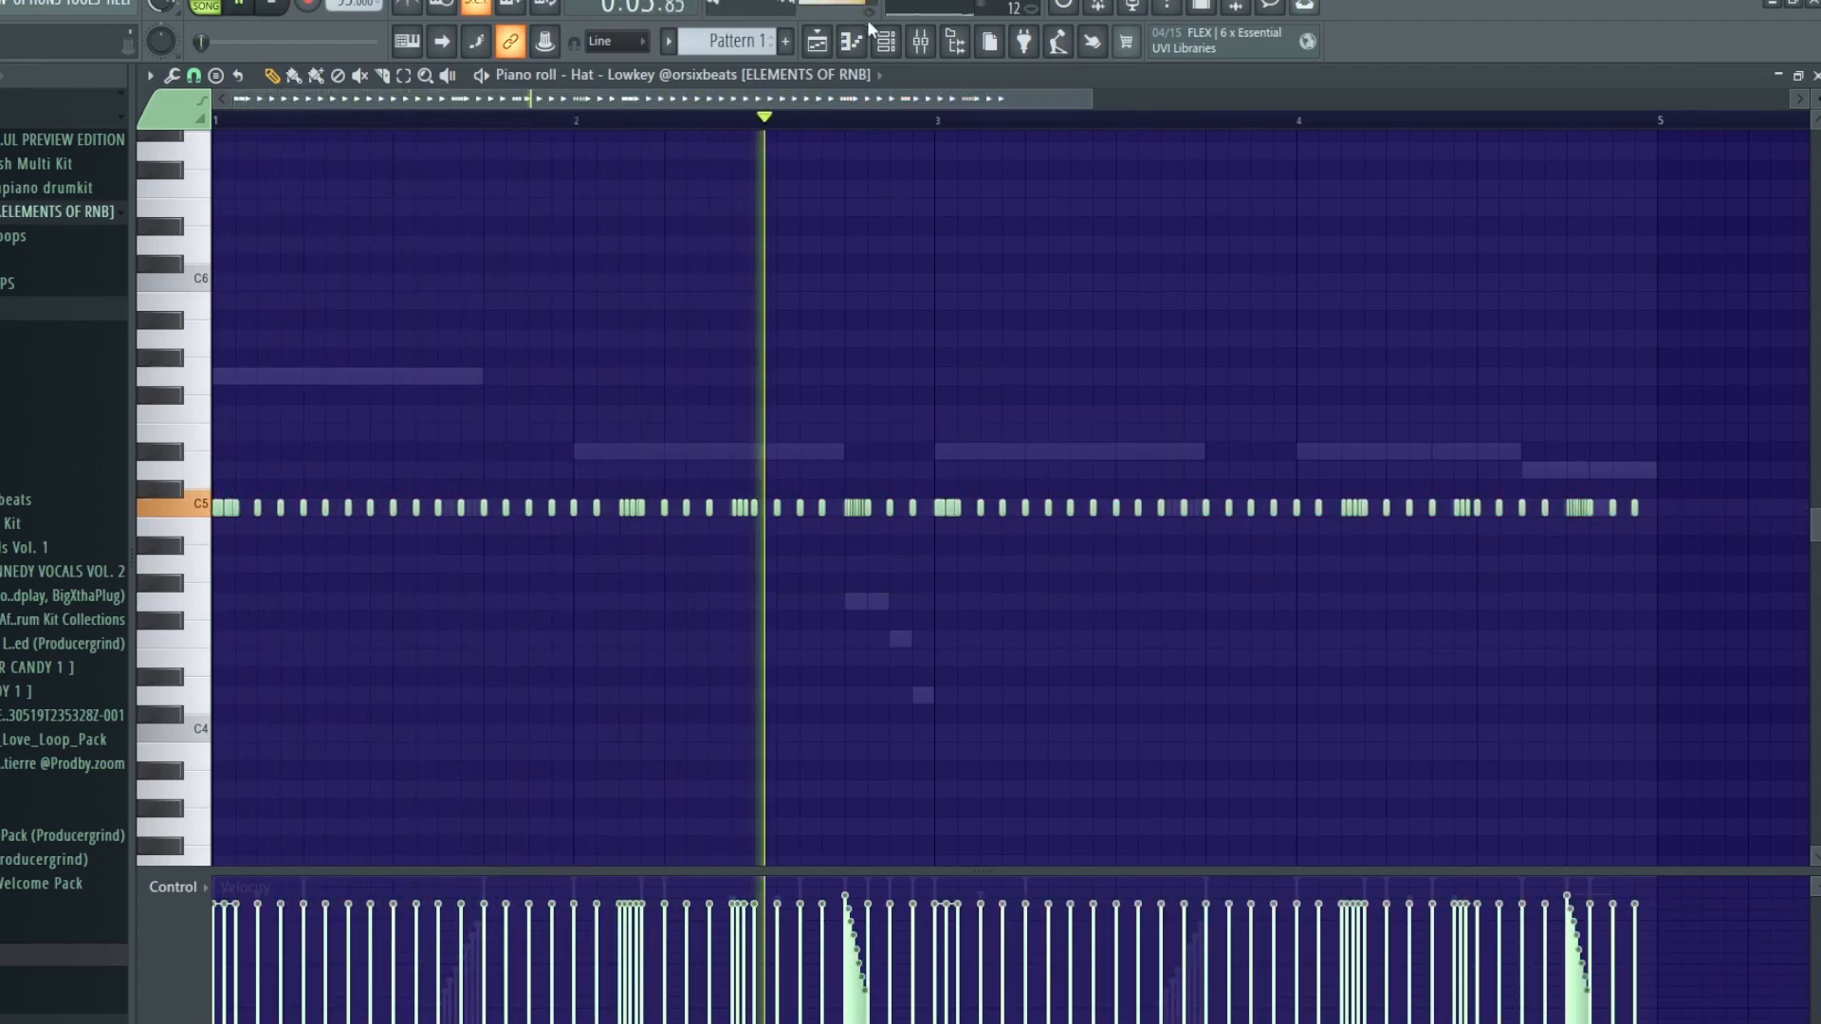
pyautogui.click(888, 41)
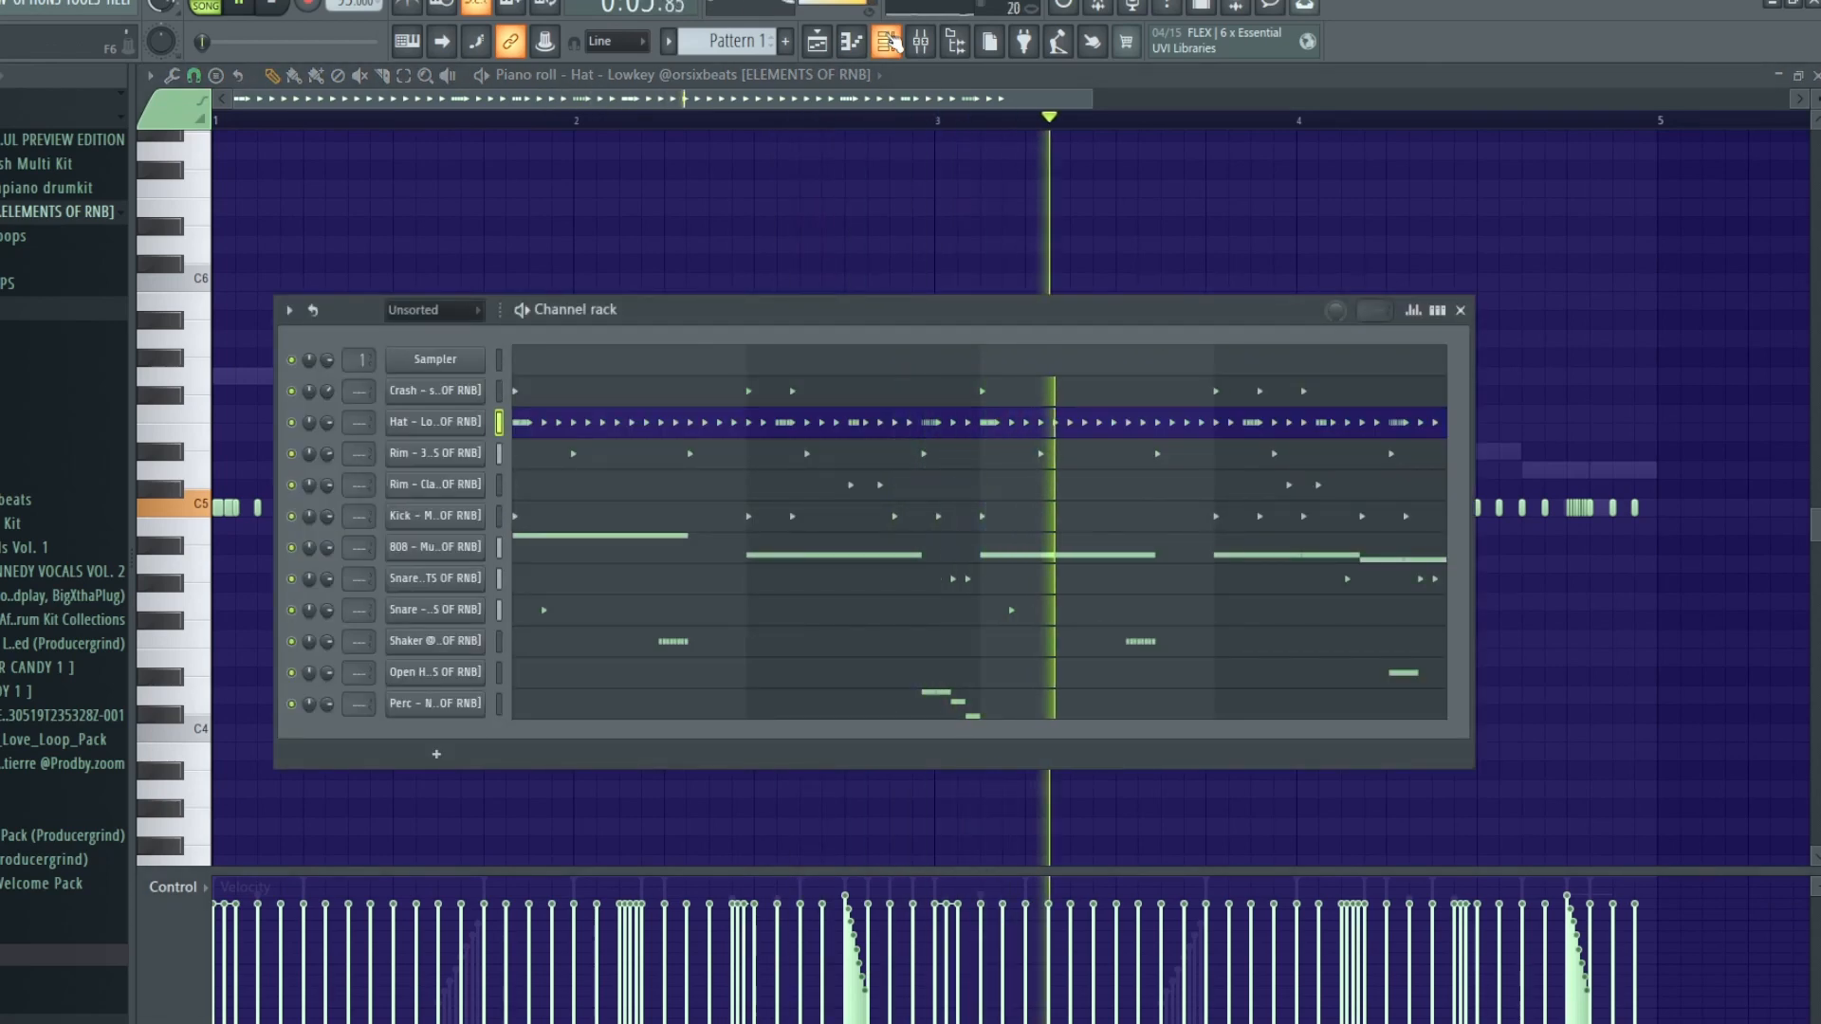